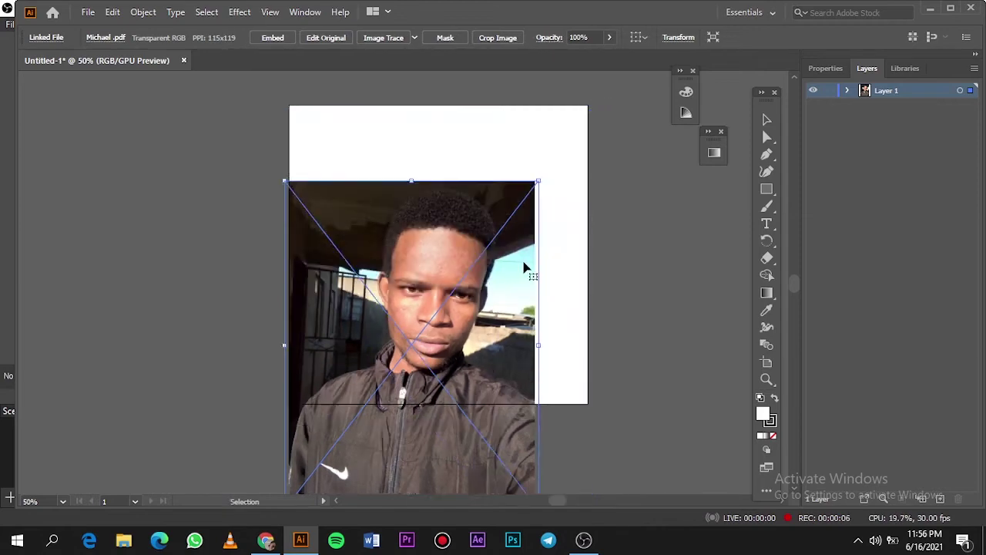
Step: Enlarge the selfie to fill the page and lower its opacity to fade it
key(ctrl+0)
drag(520, 82, 609, 93)
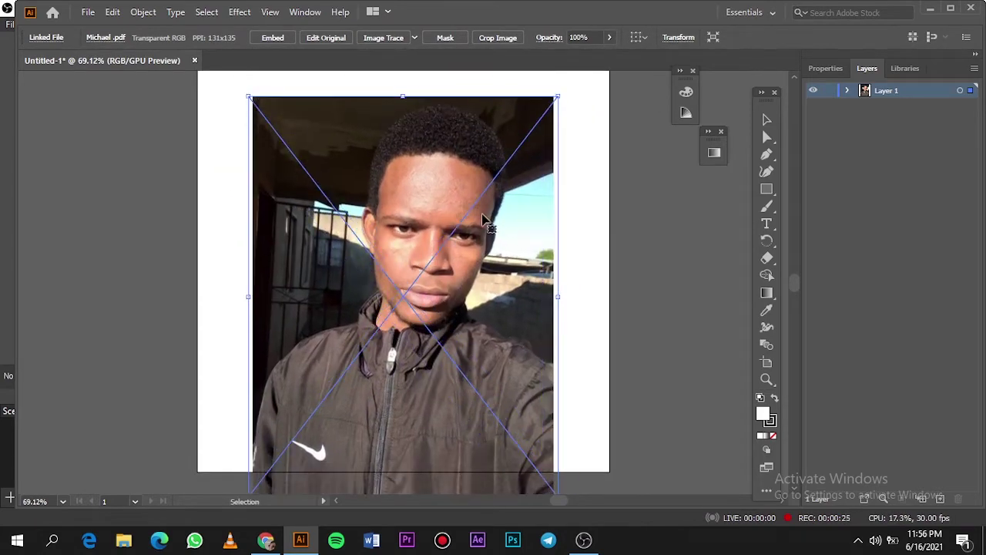
key(ctrl+1)
click(609, 37)
drag(614, 57, 602, 59)
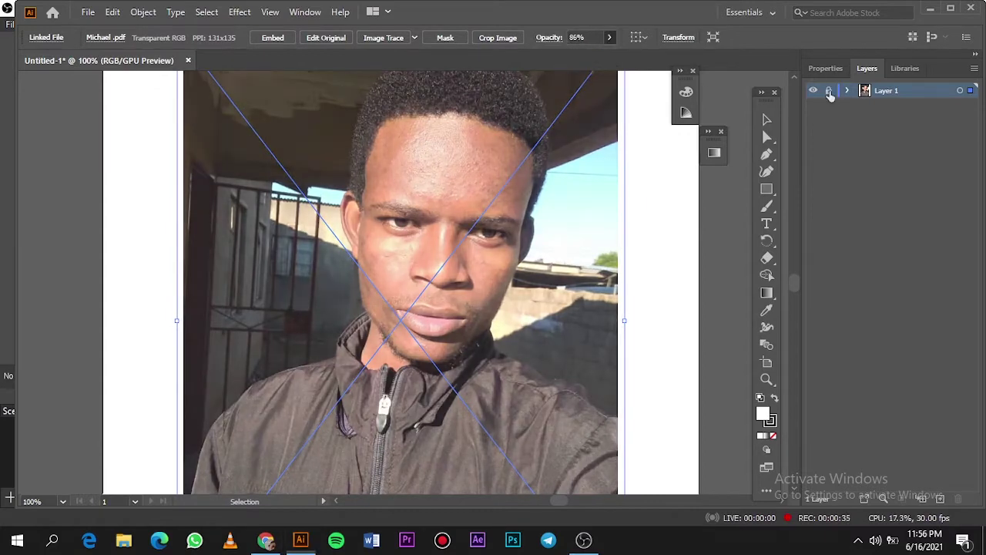
Step: Lock the photo layer and add a new Layer 2 for tracing
click(940, 498)
click(830, 104)
scroll(677, 285, up, 4)
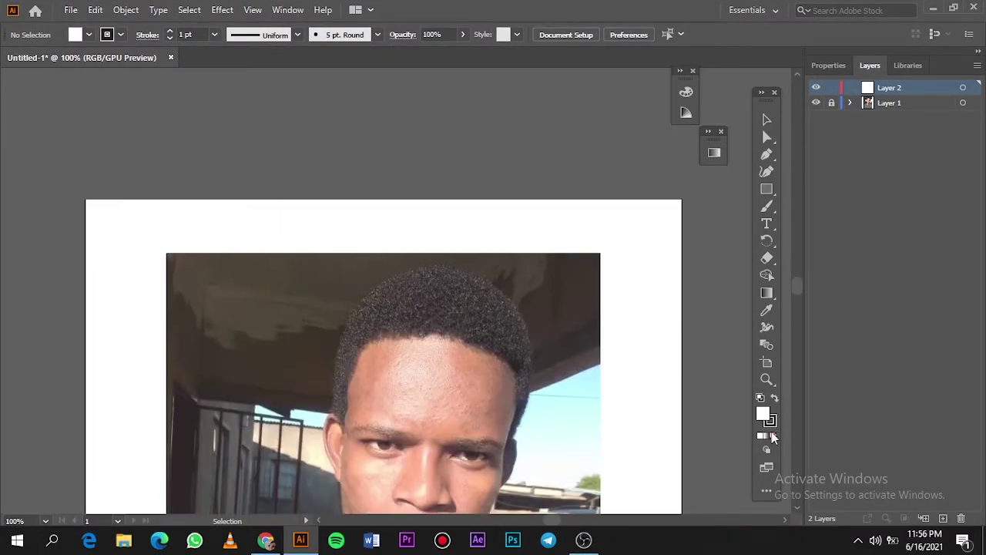
Step: Draw a long, flat ellipse with black fill and no stroke
click(772, 435)
click(775, 397)
double_click(762, 414)
click(898, 82)
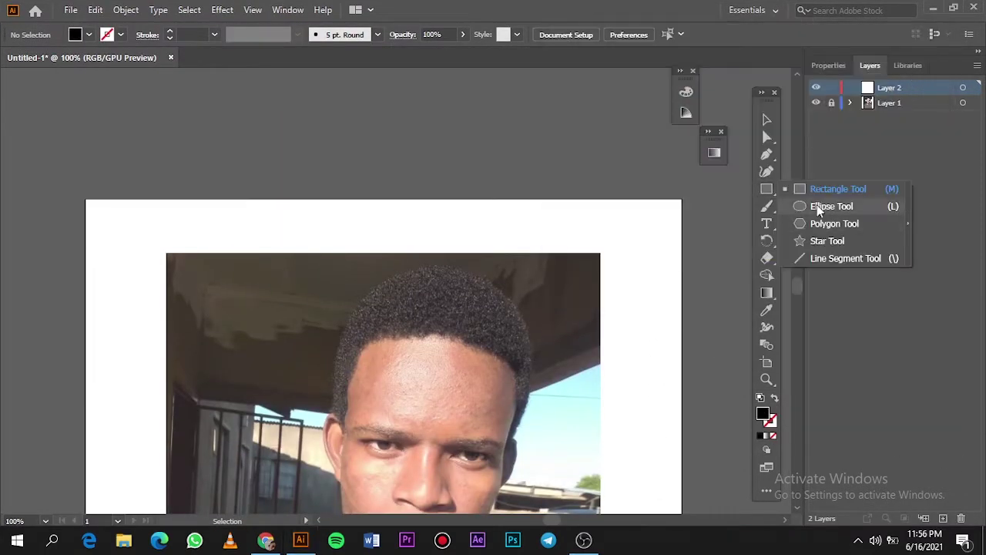
drag(766, 189, 816, 204)
drag(85, 170, 687, 173)
Step: Define the black ellipse as a new Art Brush
scroll(385, 172, up, 8)
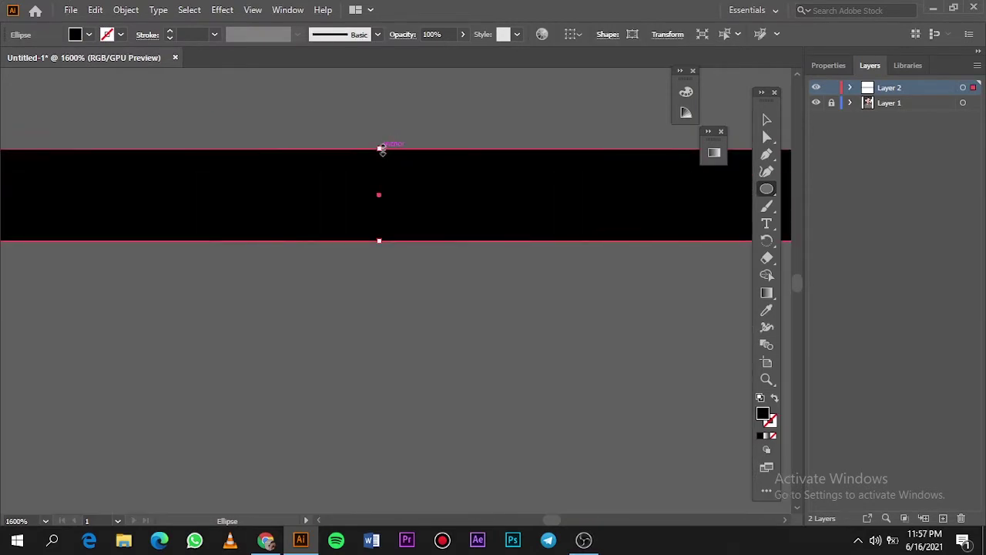
scroll(378, 150, down, 1)
click(377, 34)
click(341, 147)
click(458, 372)
key(Return)
click(766, 206)
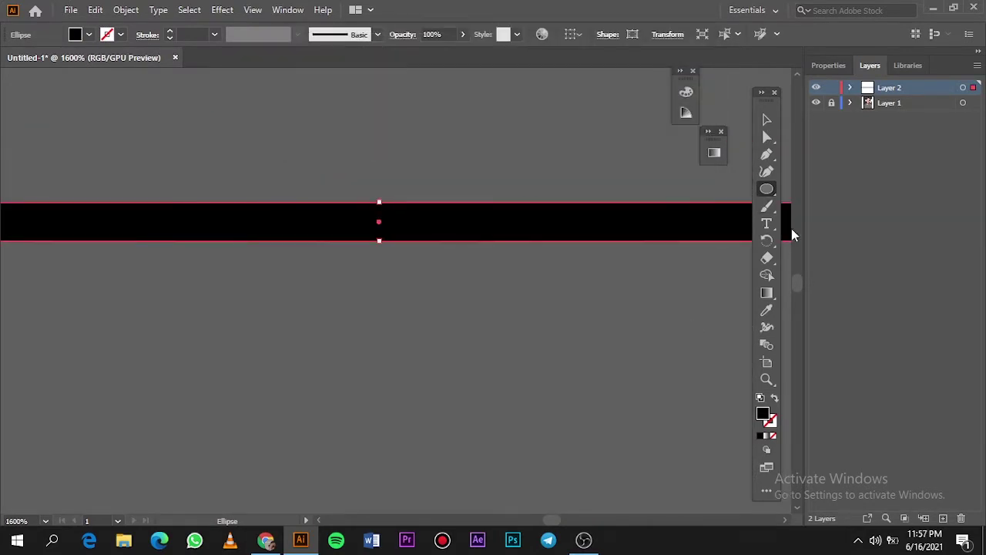
key(ctrl+0)
scroll(396, 293, up, 3)
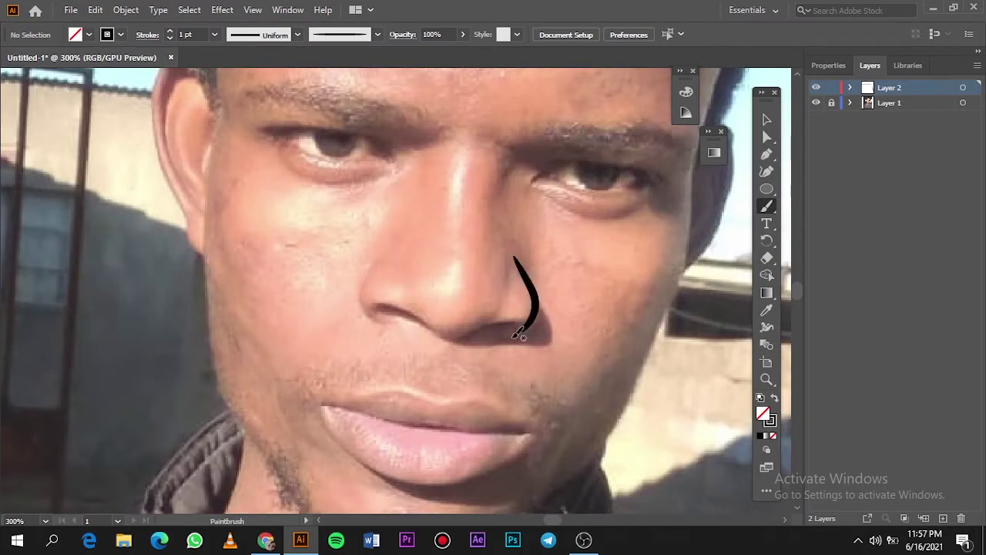
Step: Undo the trial stroke and make a new Art Brush from a much thinner ellipse
key(ctrl+z)
scroll(385, 270, up, 10)
key(v)
mouse_move(341, 264)
mouse_down()
mouse_move(366, 238)
mouse_move(372, 286)
mouse_up()
click(376, 33)
click(341, 140)
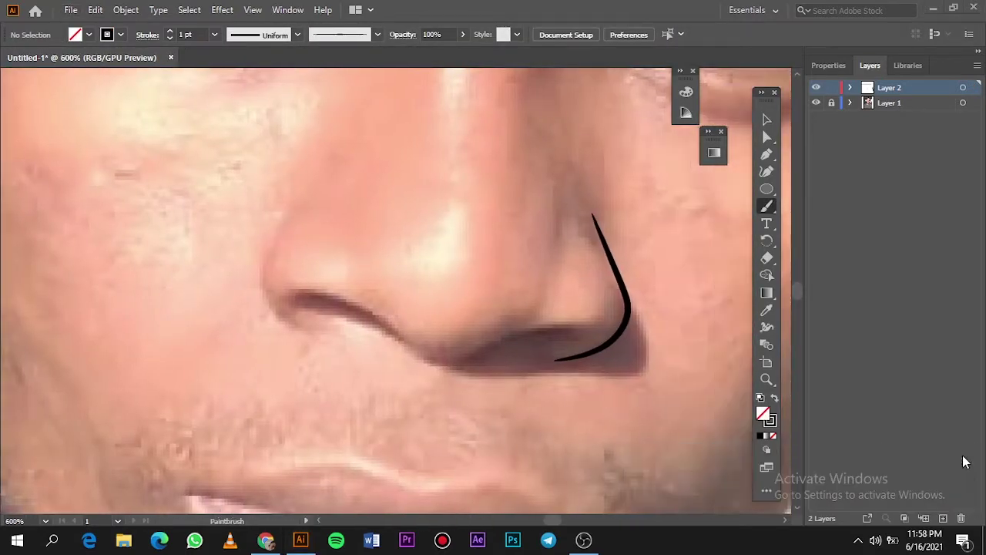
Step: Trace the nostrils' bottom curve and the left nostril's outer edge
scroll(452, 255, up, 1)
drag(264, 331, 201, 333)
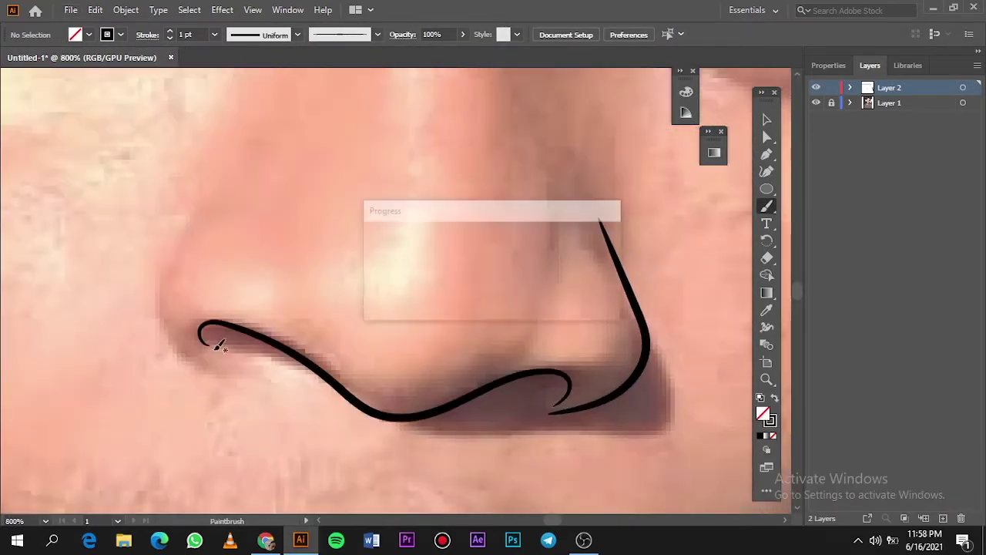
mouse_move(217, 187)
mouse_down()
mouse_move(185, 236)
mouse_move(234, 381)
mouse_up()
key(ctrl+0)
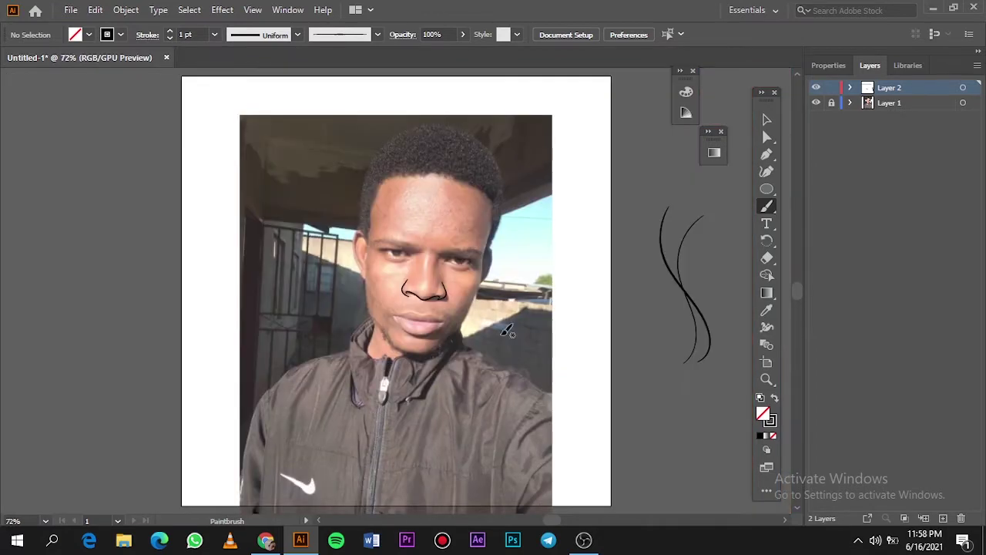
scroll(418, 304, up, 3)
scroll(369, 254, up, 3)
scroll(337, 283, up, 3)
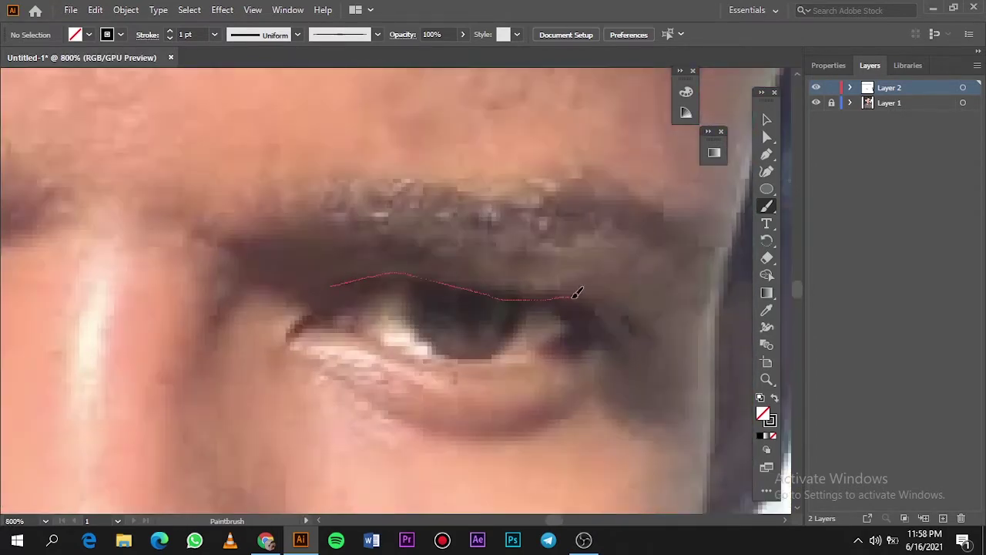
Step: Trace the first eye's upper lid into the inner corner and its lower lid
drag(577, 293, 577, 293)
scroll(319, 273, up, 1)
scroll(407, 271, down, 1)
drag(307, 288, 247, 334)
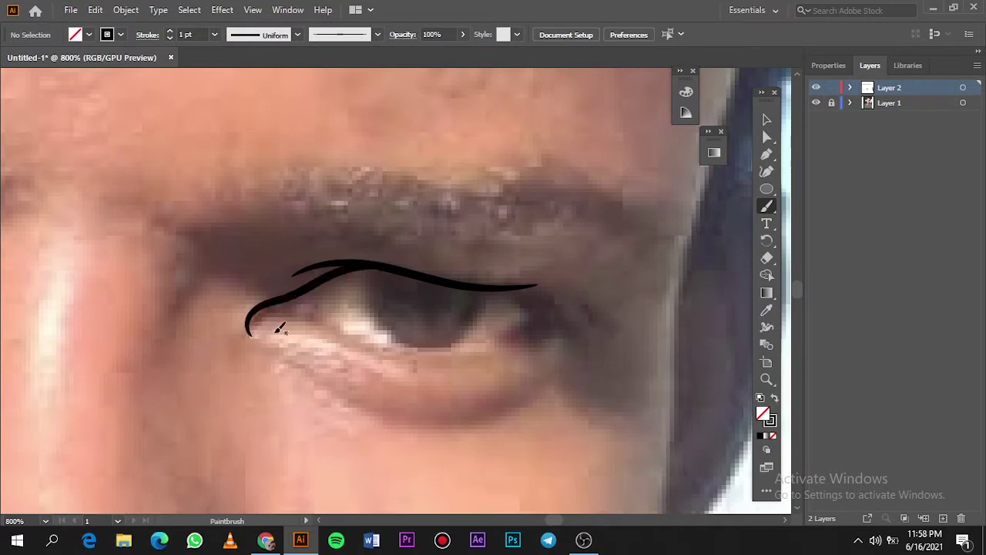
drag(563, 322, 563, 324)
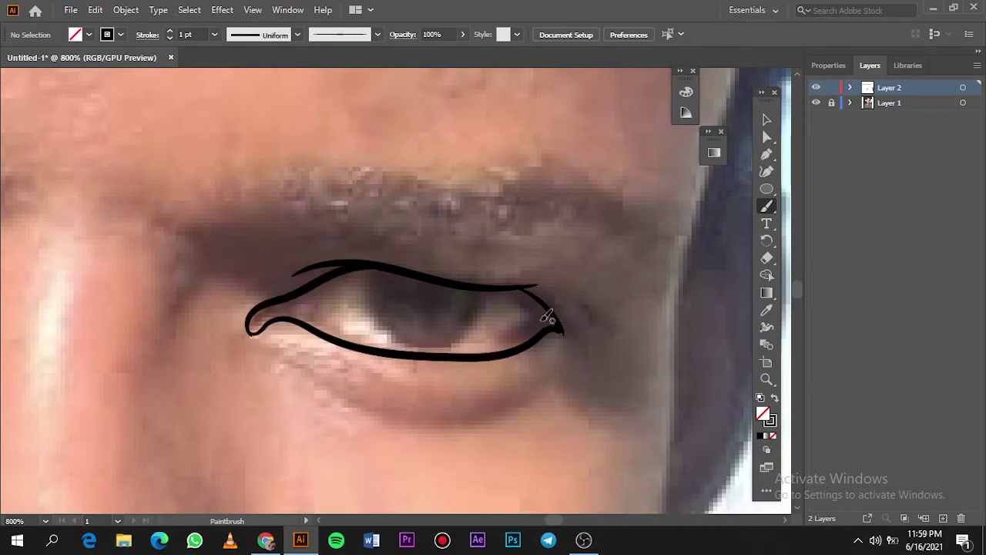
scroll(315, 314, up, 2)
scroll(429, 308, down, 1)
scroll(574, 368, up, 1)
scroll(574, 368, down, 3)
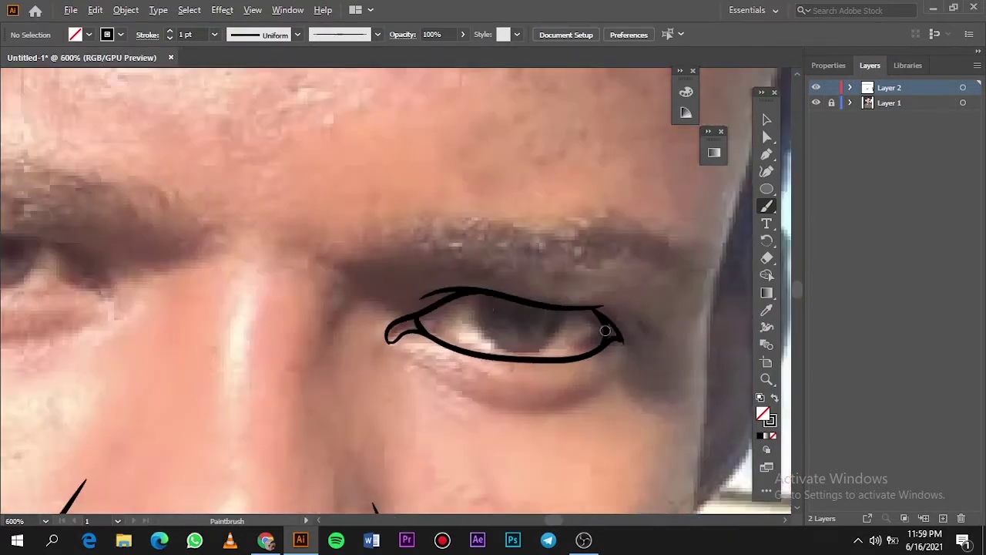
scroll(500, 324, down, 1)
scroll(501, 324, left, 2)
scroll(446, 254, up, 4)
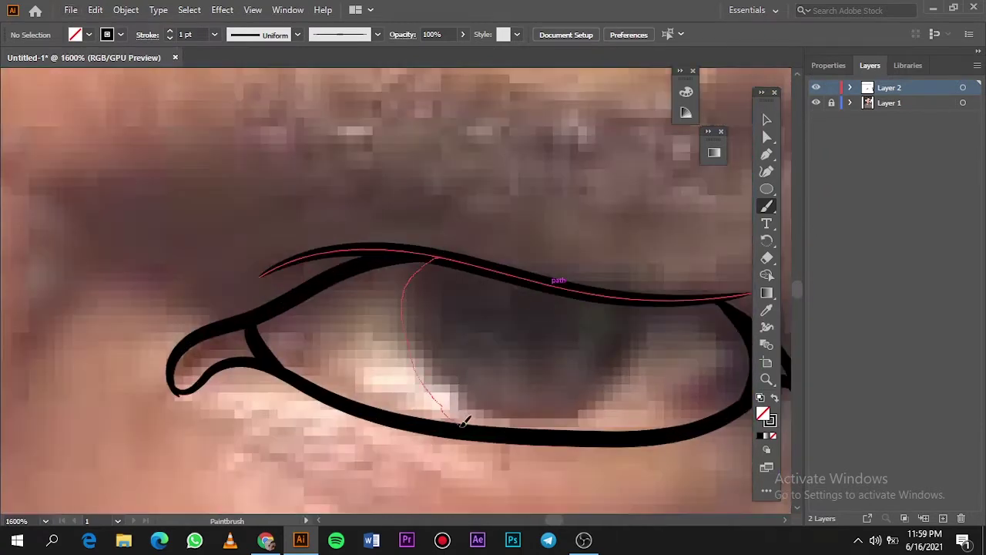
Step: Draw the first eye's iris curve and complete its lower lid line
drag(465, 420, 465, 421)
drag(413, 264, 447, 422)
drag(564, 433, 564, 433)
scroll(304, 403, down, 3)
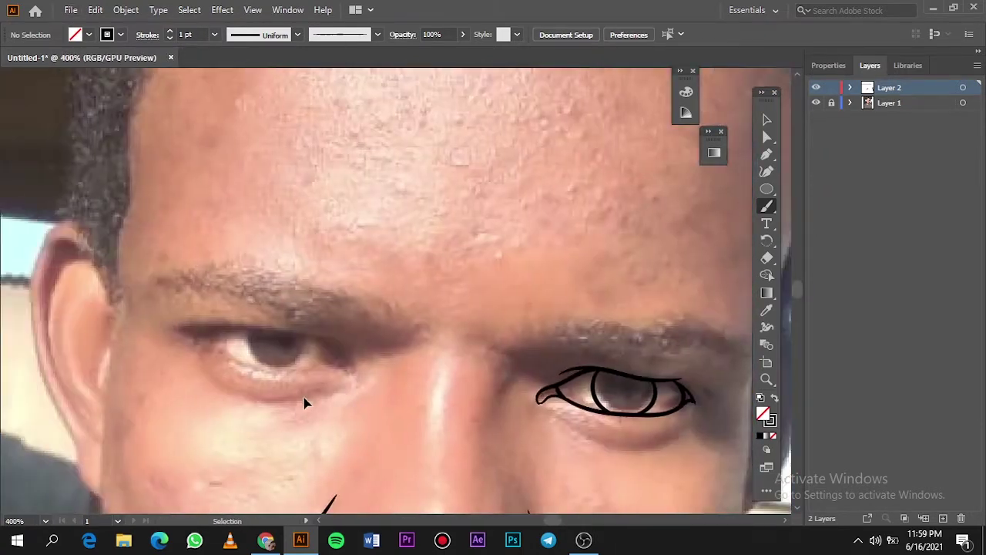
scroll(315, 363, up, 3)
Step: Trace the other eye's upper lid, lower lid and outer corner fold
mouse_move(202, 281)
mouse_down()
mouse_move(667, 279)
mouse_move(189, 269)
mouse_up()
key(ctrl+z)
drag(203, 270, 292, 312)
drag(710, 396, 710, 395)
scroll(569, 383, right, 2)
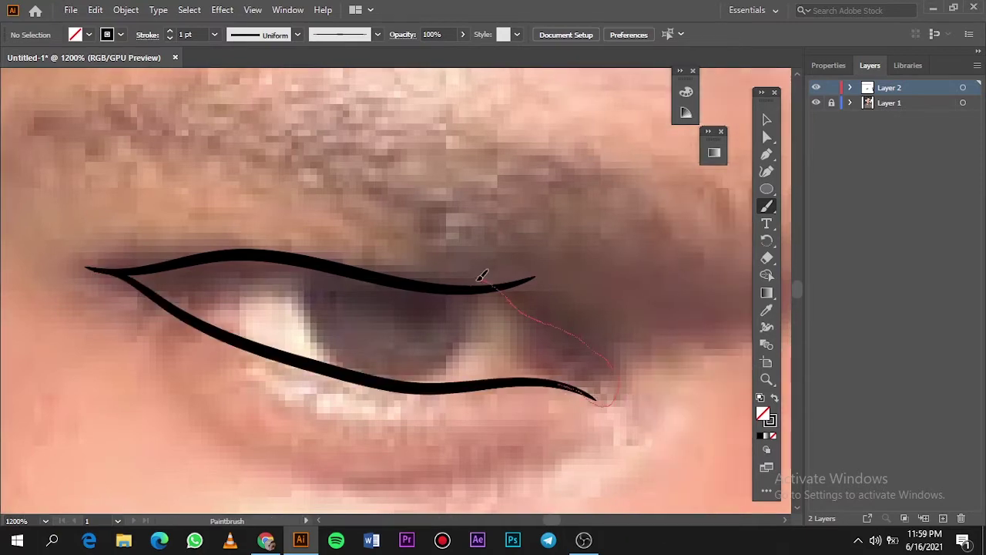
drag(481, 276, 482, 276)
Step: Group all eye strokes and merge them with a Pathfinder button
key(v)
key(ctrl+a)
key(ctrl+g)
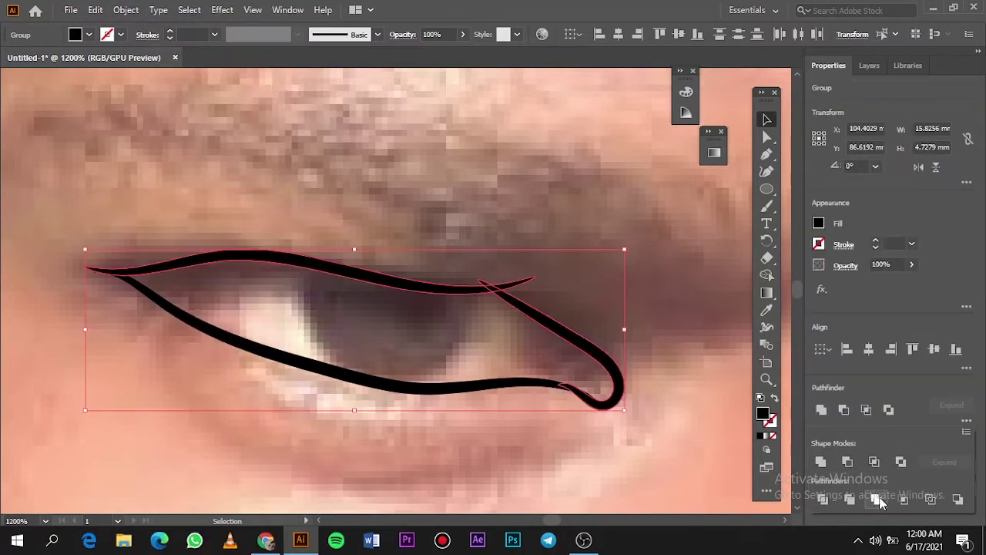
click(878, 500)
double_click(506, 280)
key(Delete)
key(Escape)
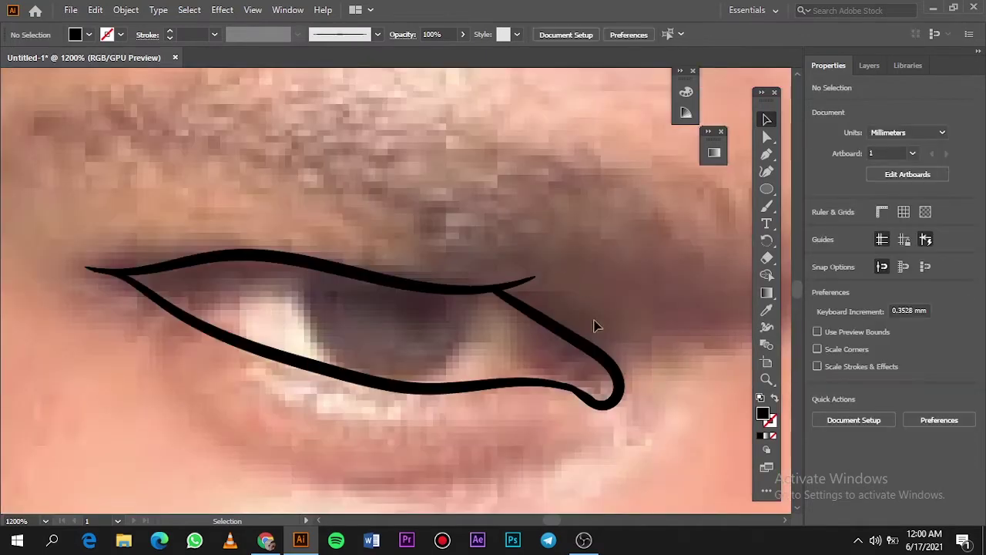
key(b)
Step: Add the eye's inner and outer corner lines and both iris edges
drag(561, 379, 561, 382)
drag(205, 319, 202, 263)
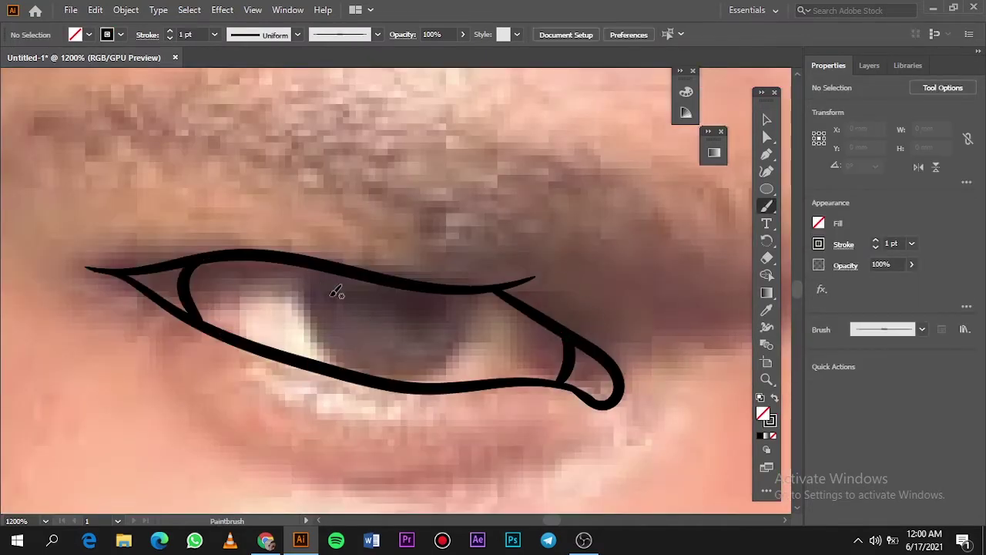
scroll(337, 290, up, 2)
mouse_move(262, 212)
mouse_down()
mouse_move(254, 336)
mouse_move(273, 389)
mouse_up()
drag(614, 258, 629, 307)
drag(641, 270, 460, 442)
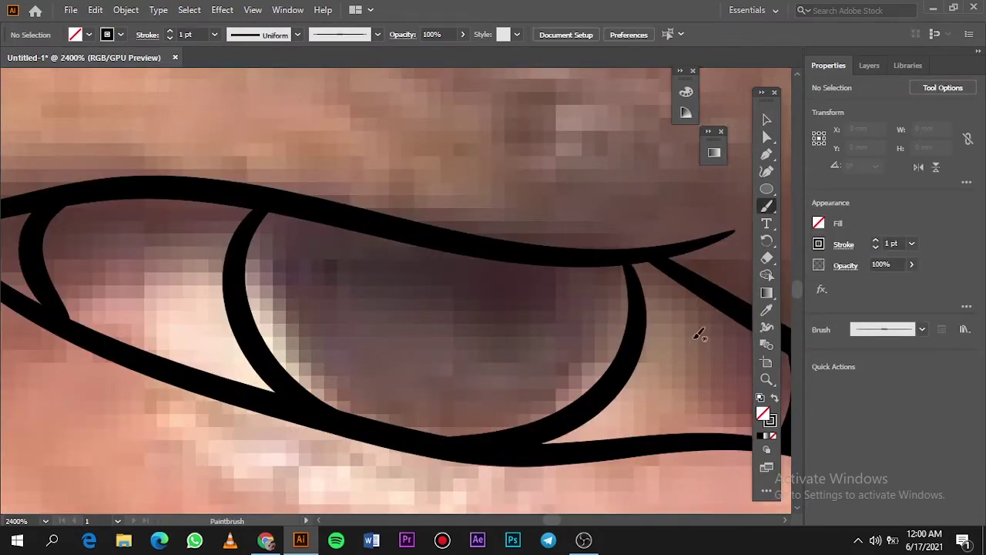
Step: Hide and reshow the photo layer to check the eye line work
key(ctrl+0)
click(869, 65)
click(816, 102)
click(816, 103)
scroll(477, 283, up, 5)
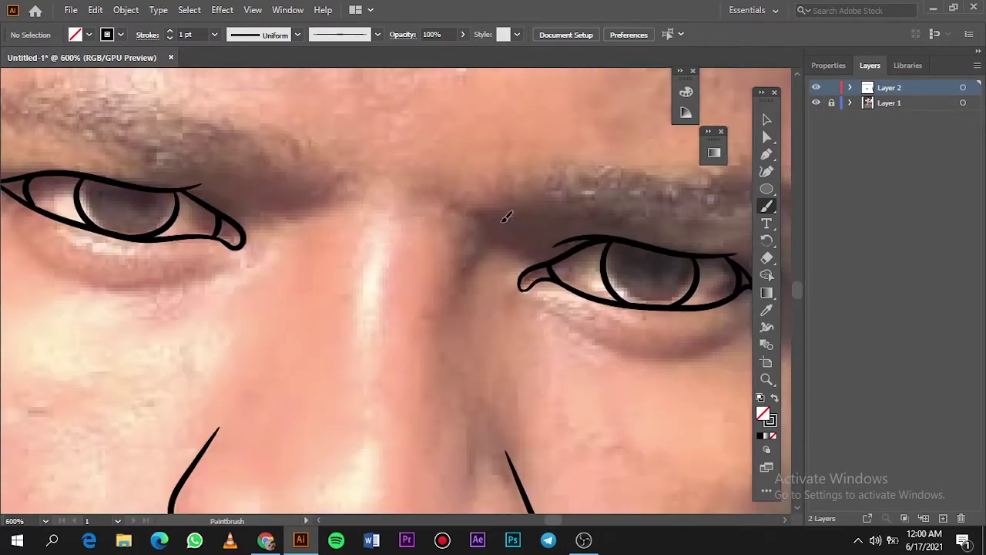
scroll(434, 248, down, 4)
scroll(546, 286, up, 2)
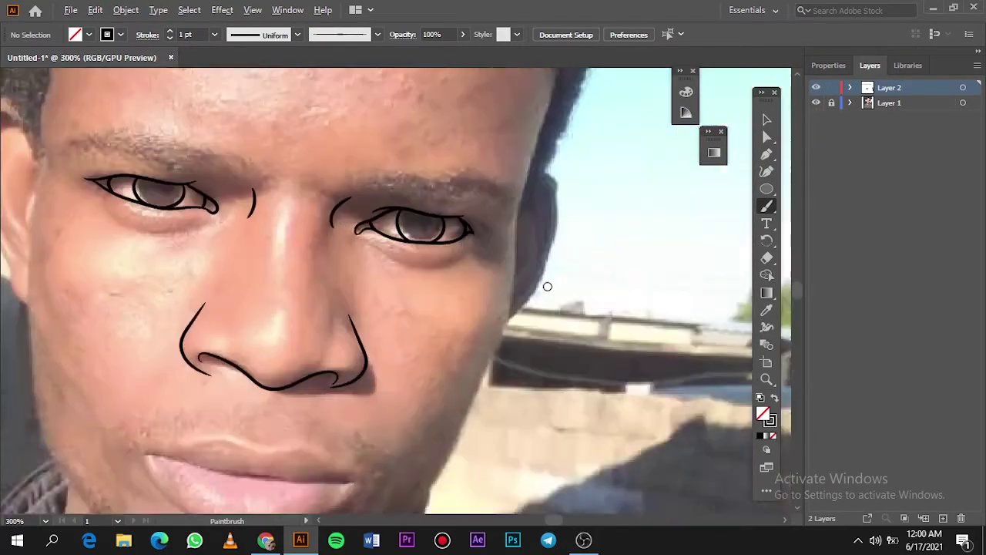
scroll(449, 344, up, 2)
Step: Trace the face's outer edge from the temple down the cheek
scroll(449, 316, up, 2)
scroll(459, 239, down, 1)
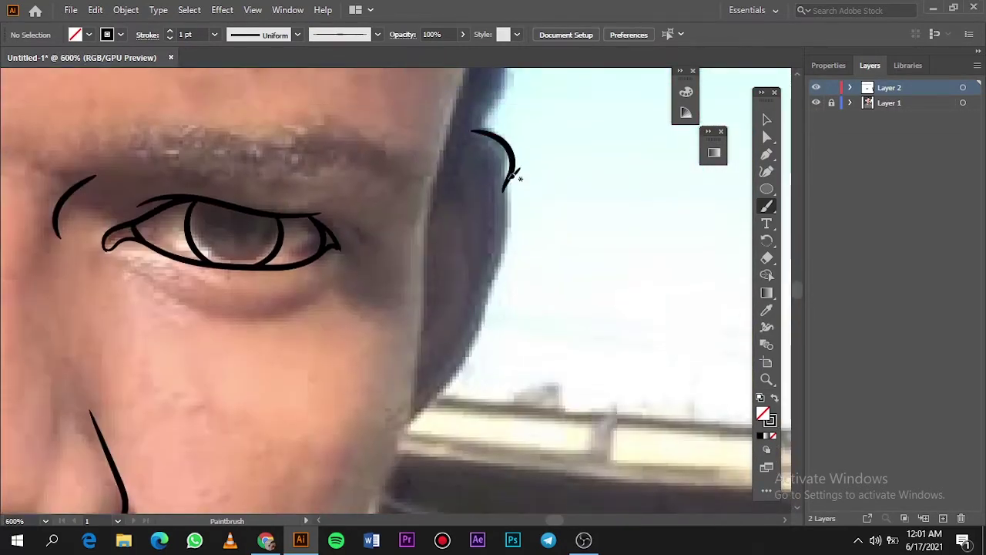
drag(487, 311, 405, 430)
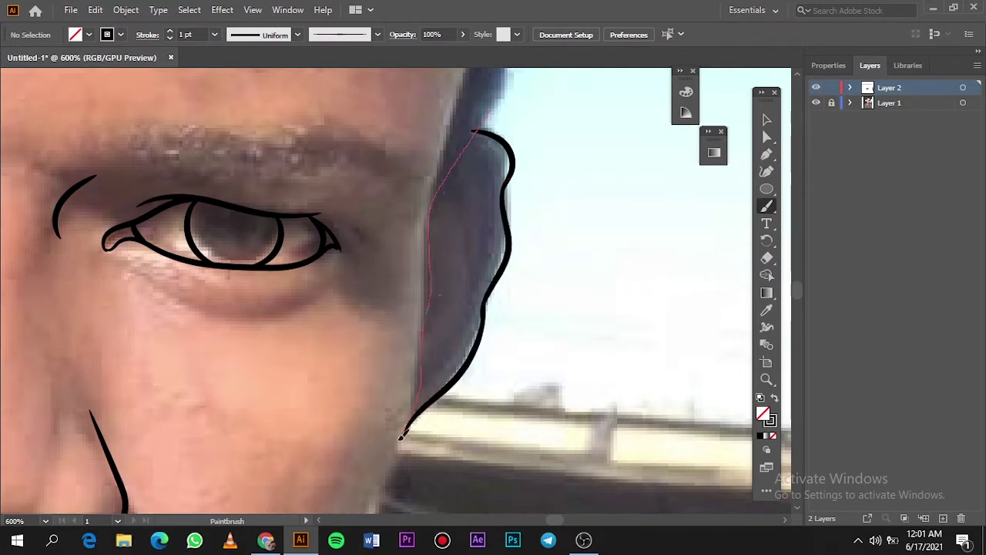
scroll(478, 194, up, 1)
drag(392, 461, 450, 377)
drag(441, 156, 430, 178)
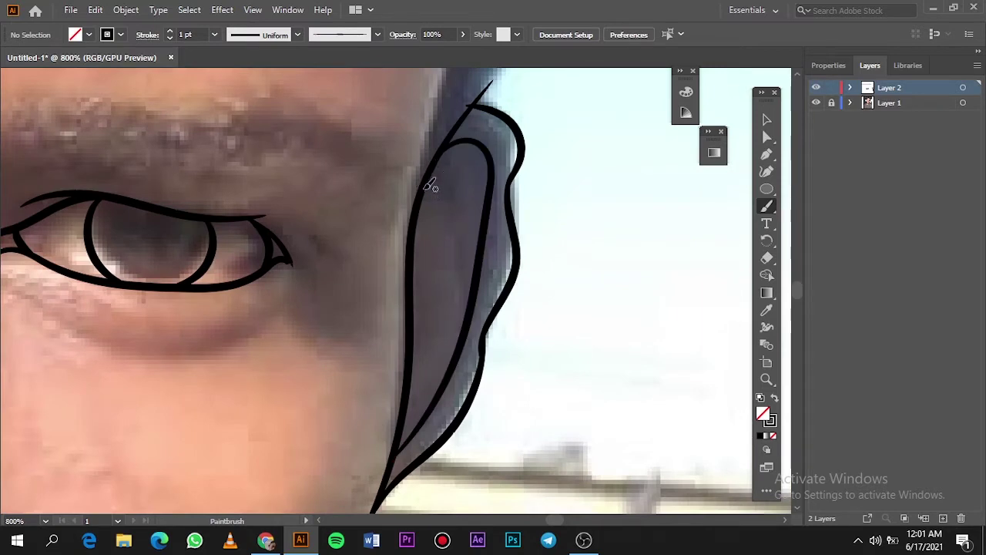
key(ctrl+0)
Step: Trace the ear's outer rim over the top and down to the lobe, plus its inner curve
scroll(347, 258, up, 4)
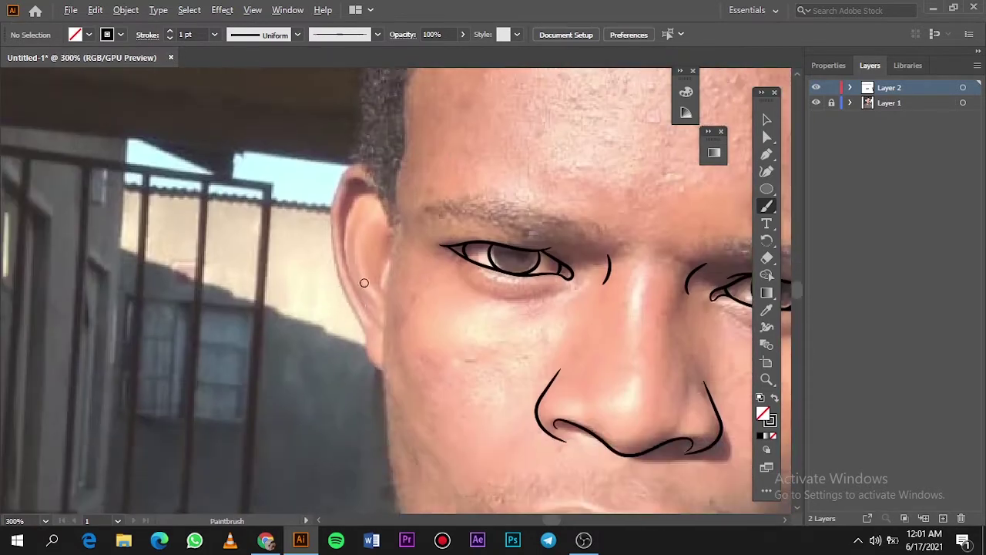
scroll(418, 253, up, 1)
scroll(389, 236, down, 1)
drag(317, 285, 319, 292)
scroll(347, 331, down, 1)
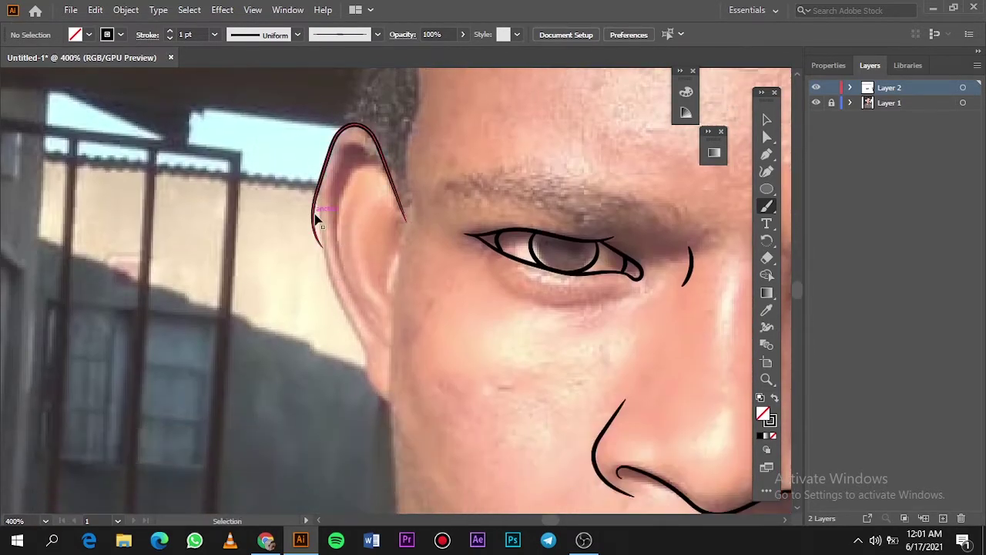
scroll(391, 388, up, 1)
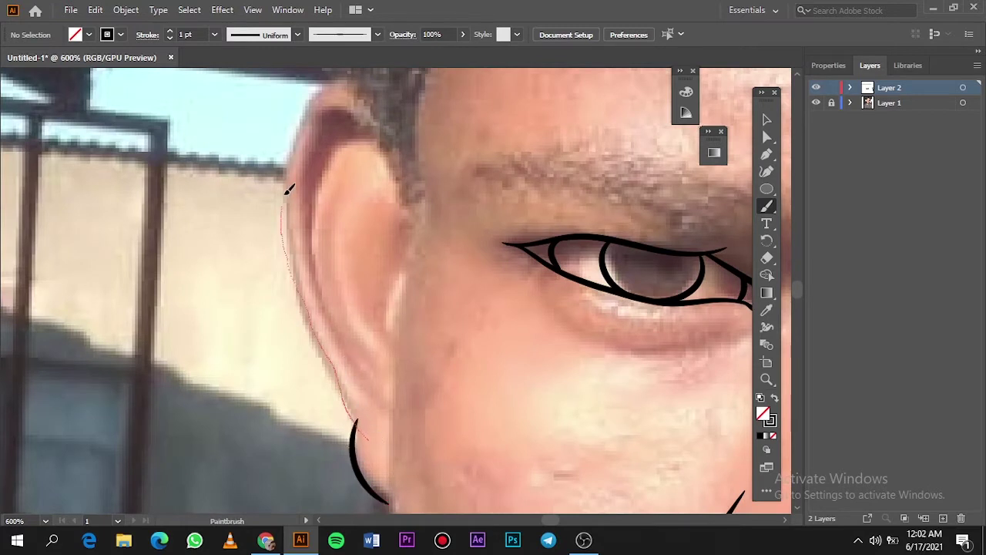
scroll(383, 98, up, 1)
drag(375, 146, 293, 173)
drag(322, 406, 356, 470)
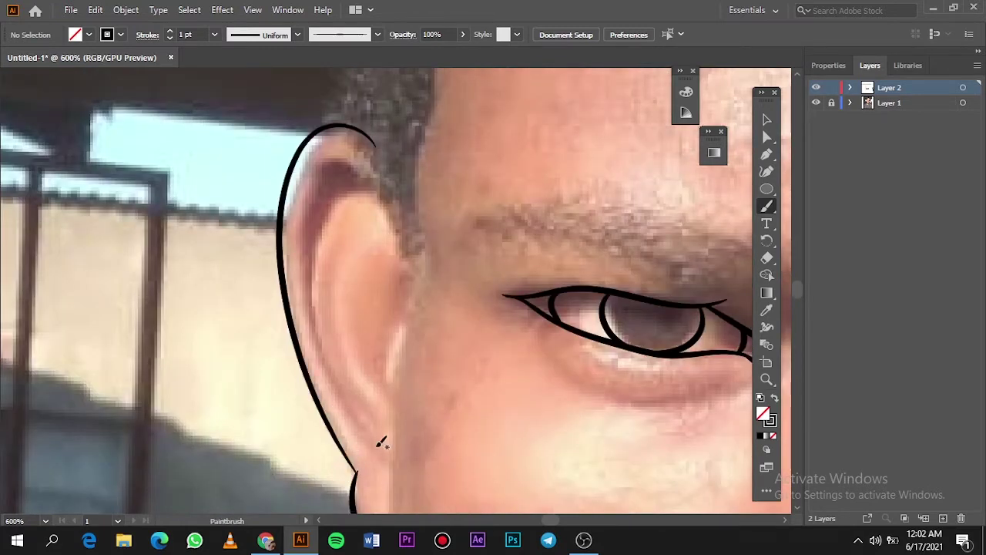
drag(330, 162, 396, 216)
Step: Add the remaining inner fold strokes inside the ear
scroll(408, 219, down, 1)
drag(391, 348, 365, 224)
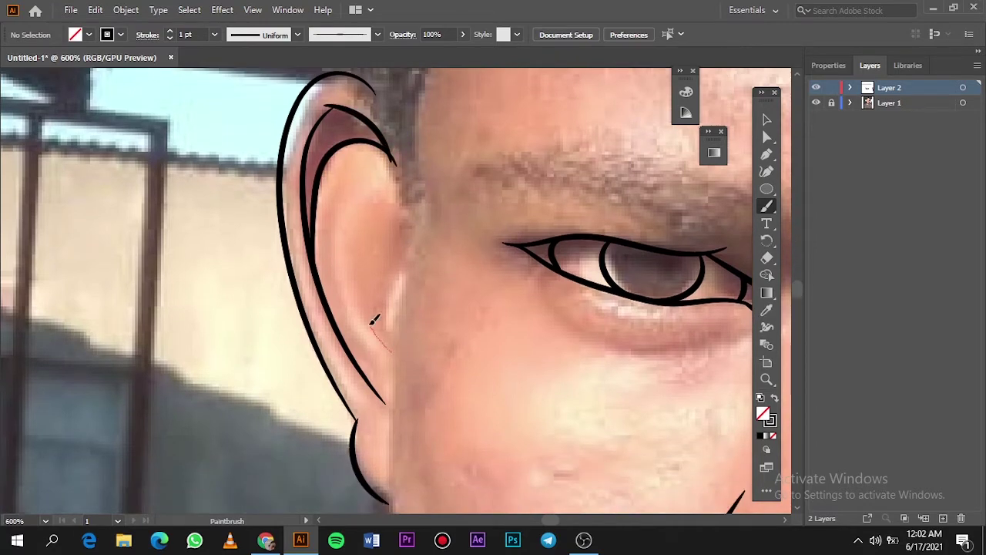
scroll(399, 334, down, 1)
drag(422, 183, 403, 271)
drag(394, 434, 395, 436)
scroll(400, 462, down, 2)
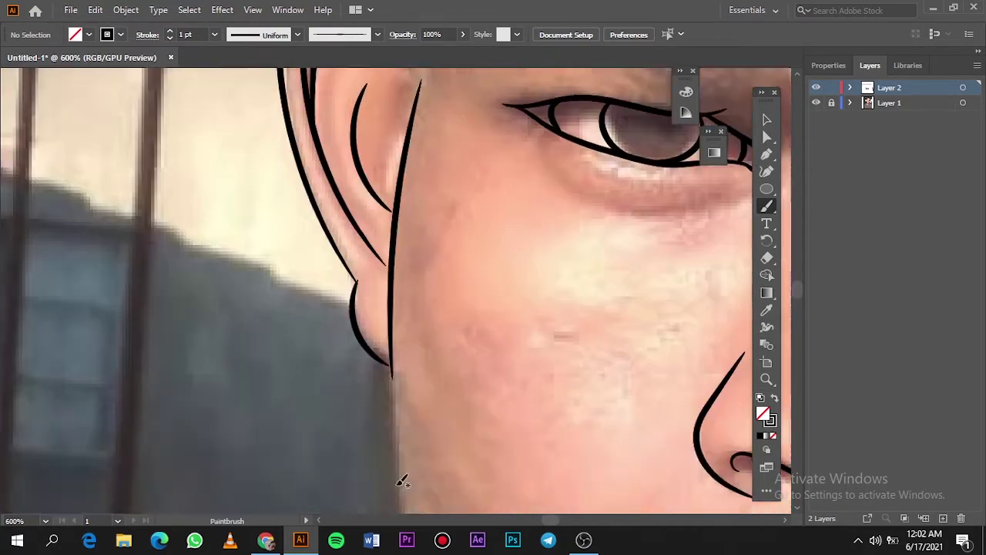
scroll(407, 352, up, 2)
drag(426, 362, 333, 267)
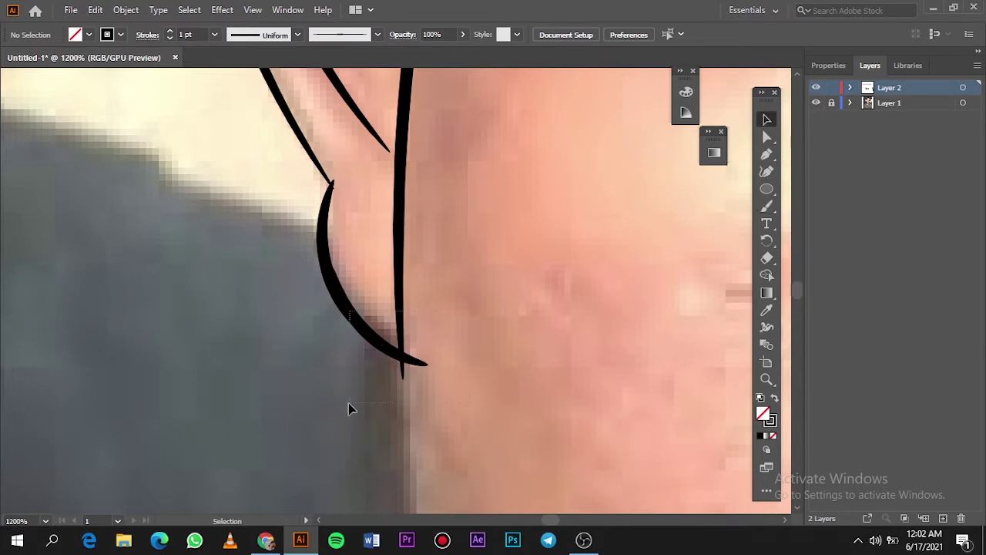
Step: Group the ear strokes into one object, deselect, and fit the artboard
key(ctrl+a)
click(125, 9)
click(239, 73)
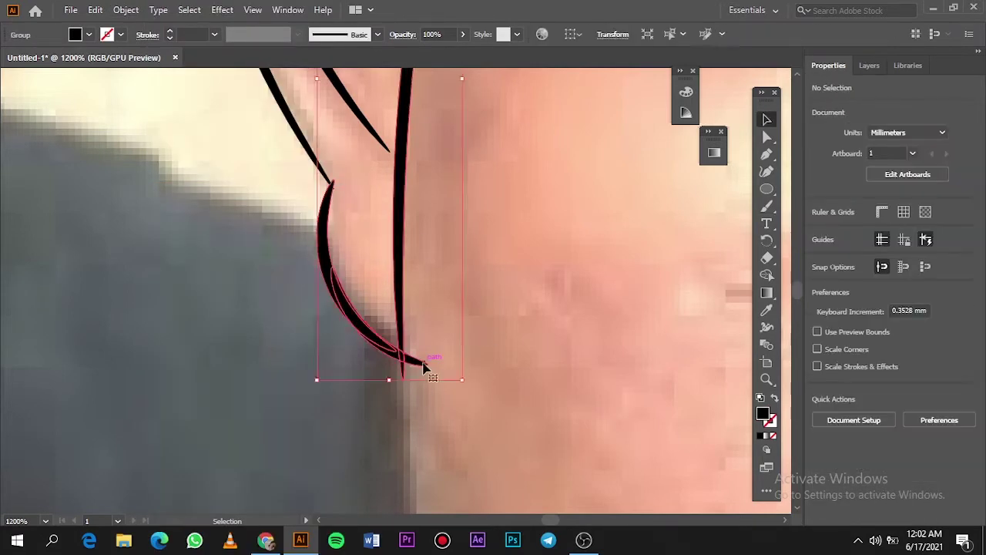
key(ctrl+shift+a)
key(ctrl+0)
Step: Trace the lower and upper lip outlines to the left mouth corner
click(869, 65)
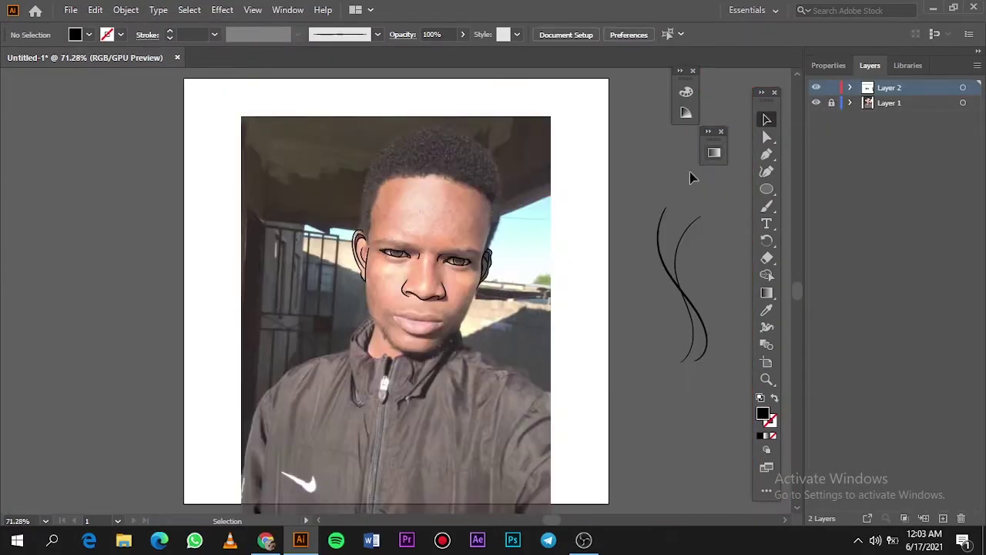
scroll(420, 323, up, 5)
scroll(447, 321, up, 1)
scroll(447, 321, down, 1)
key(b)
drag(235, 265, 266, 316)
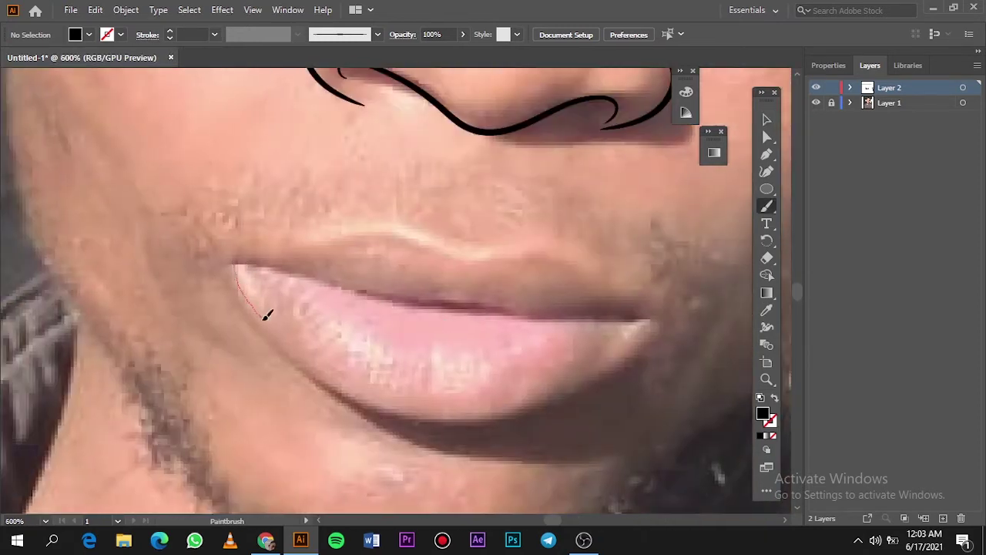
drag(650, 334, 656, 330)
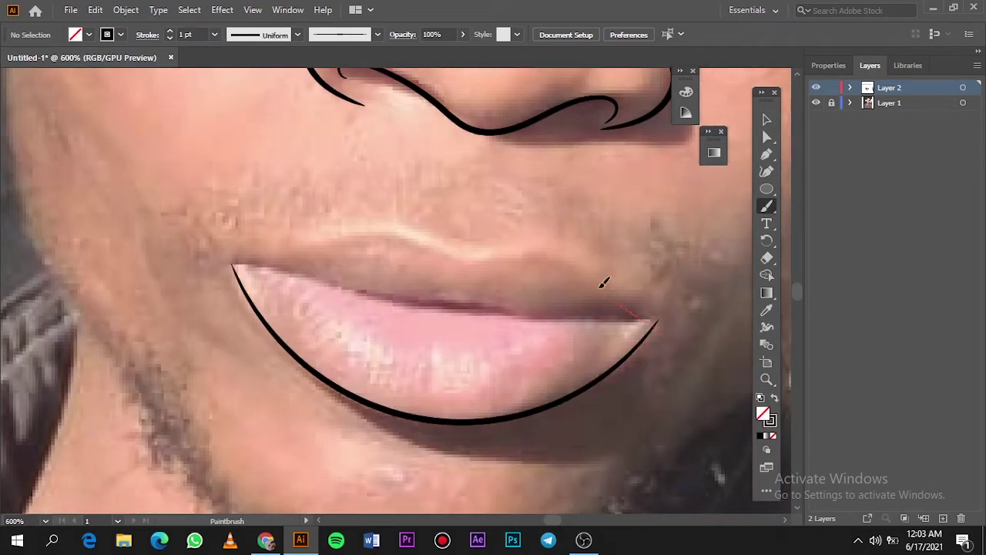
drag(239, 262, 237, 264)
scroll(238, 264, up, 3)
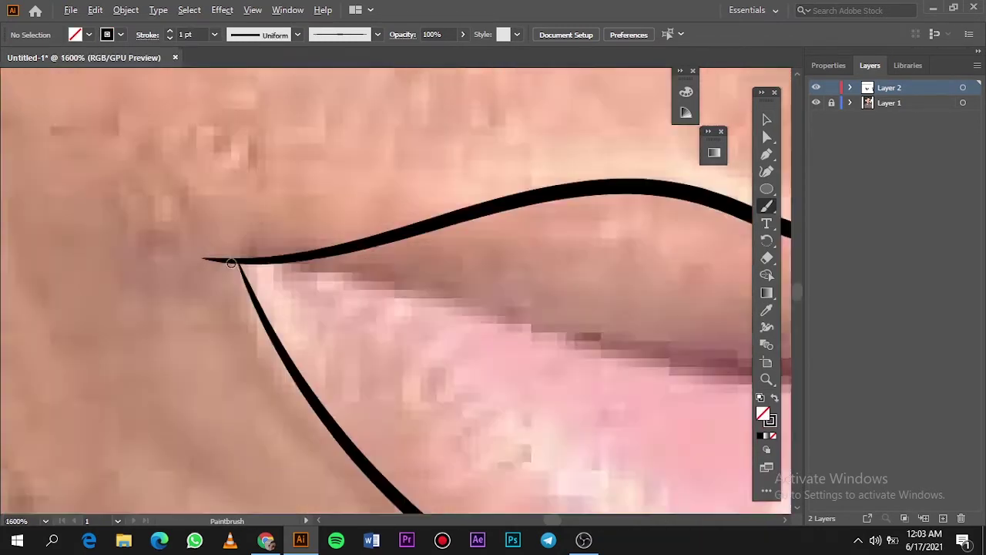
scroll(239, 261, down, 2)
scroll(349, 406, up, 4)
drag(236, 218, 237, 217)
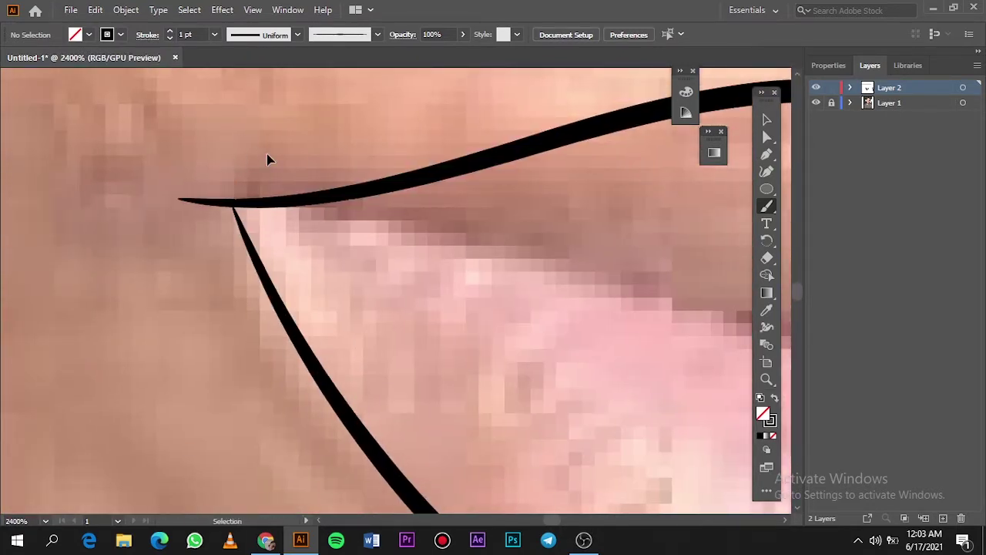
Step: Trace the line where the lips meet and thicken it with a second stroke
scroll(266, 176, down, 5)
scroll(594, 347, up, 4)
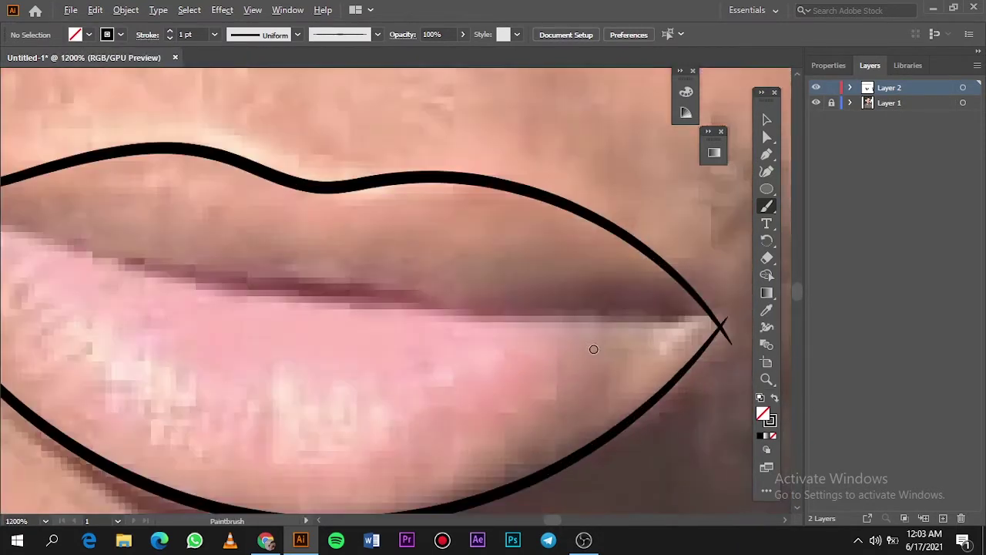
scroll(594, 347, up, 1)
scroll(593, 351, down, 1)
mouse_move(607, 313)
mouse_down()
mouse_move(471, 293)
mouse_move(525, 299)
mouse_up()
scroll(388, 308, up, 1)
scroll(529, 309, up, 1)
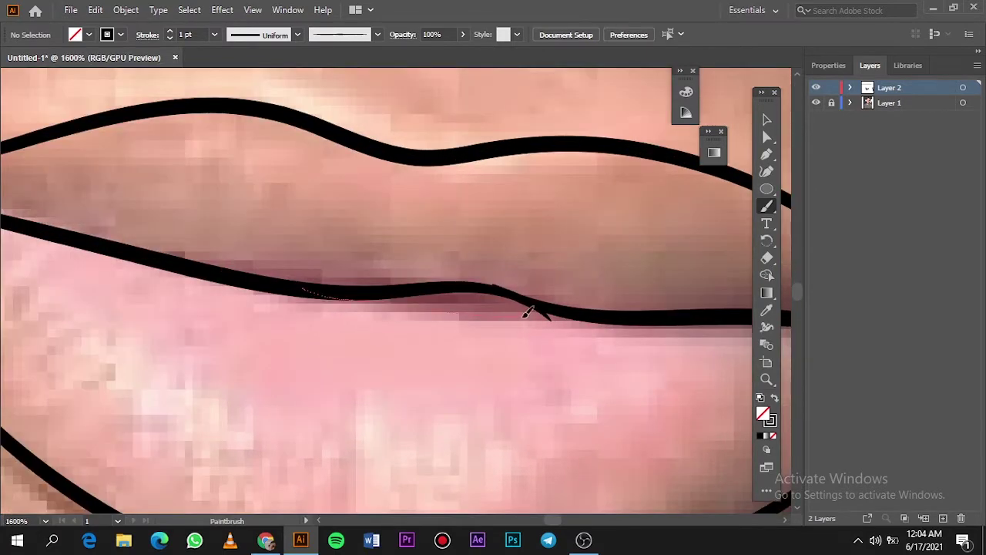
drag(726, 323, 501, 304)
scroll(501, 303, up, 1)
Step: Reinforce the middle lip line, then select all the drawn paths
key(ctrl+0)
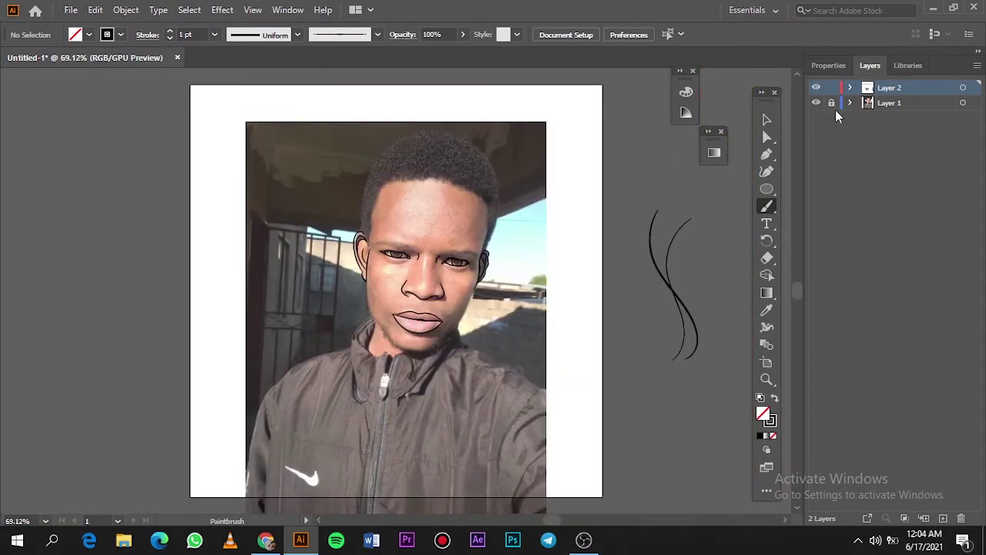
scroll(407, 315, up, 3)
scroll(407, 315, up, 2)
mouse_move(418, 331)
mouse_down()
mouse_move(539, 347)
mouse_move(253, 298)
mouse_up()
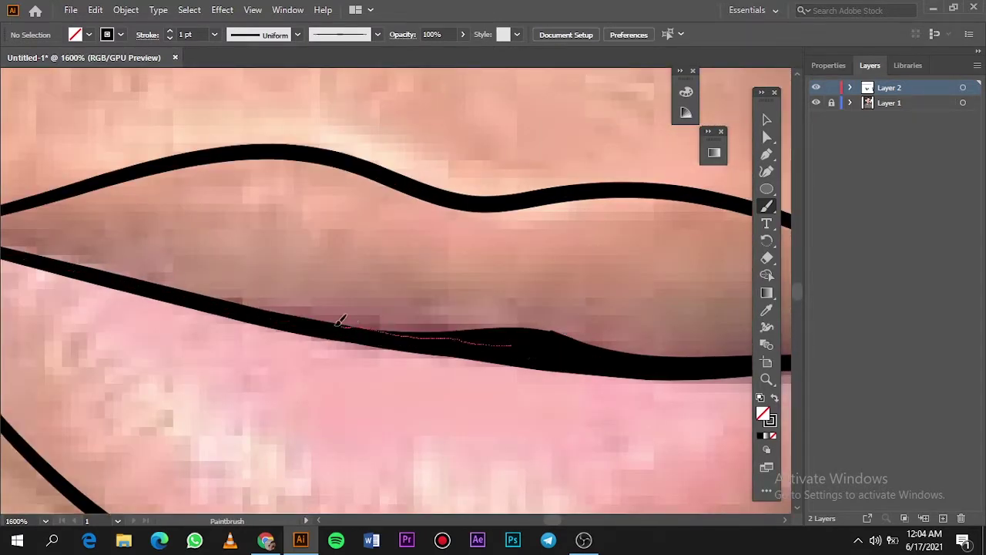
key(v)
key(ctrl+minus)
key(ctrl+minus)
key(ctrl+a)
Step: Expand the lip brush strokes' appearance into solid black shapes
click(126, 9)
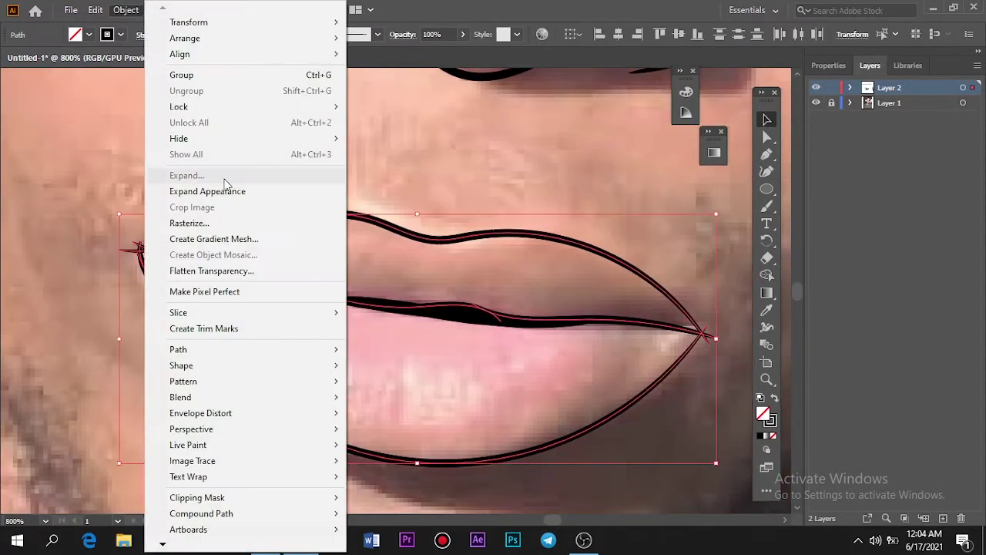
click(223, 190)
click(139, 189)
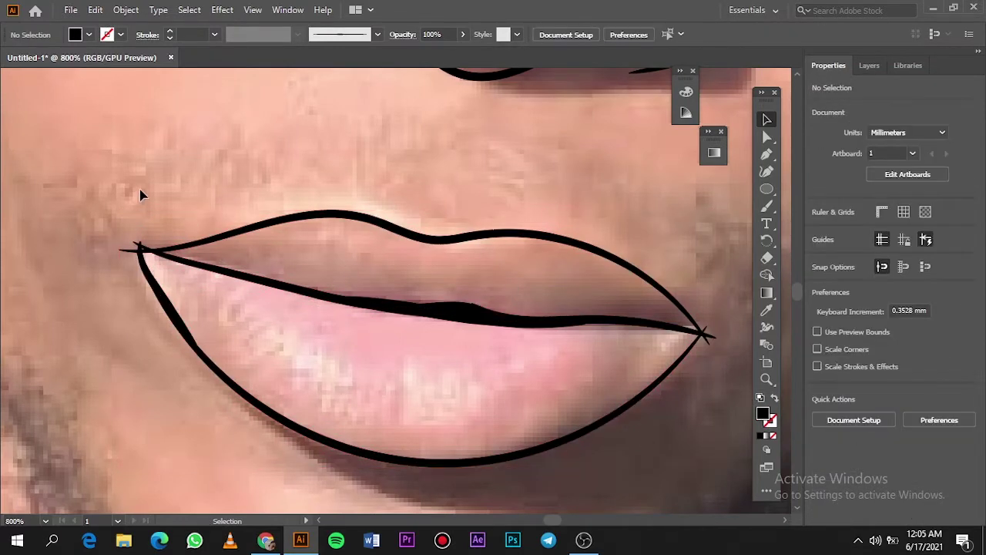
Step: Delete the stray overhanging pieces at the left lip corner
scroll(137, 245, up, 5)
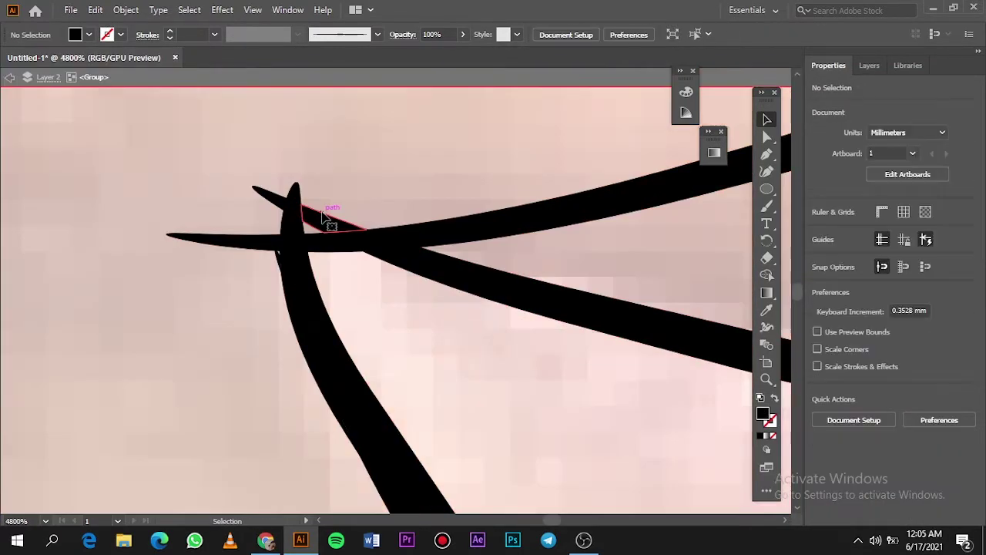
click(292, 206)
click(231, 240)
key(Delete)
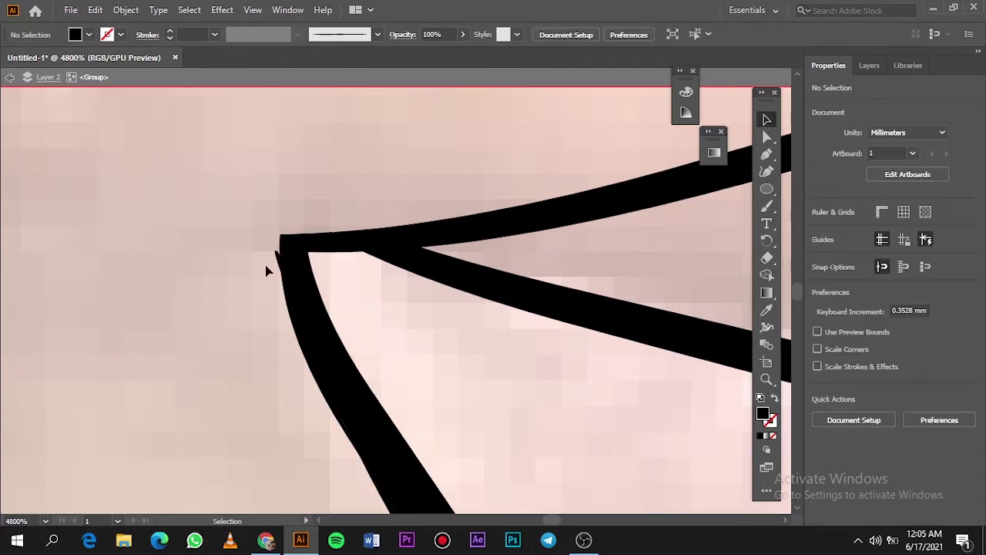
Step: Fit the artboard and toggle the Layer 1 photo to compare the lip line art
scroll(344, 285, down, 5)
scroll(501, 293, up, 6)
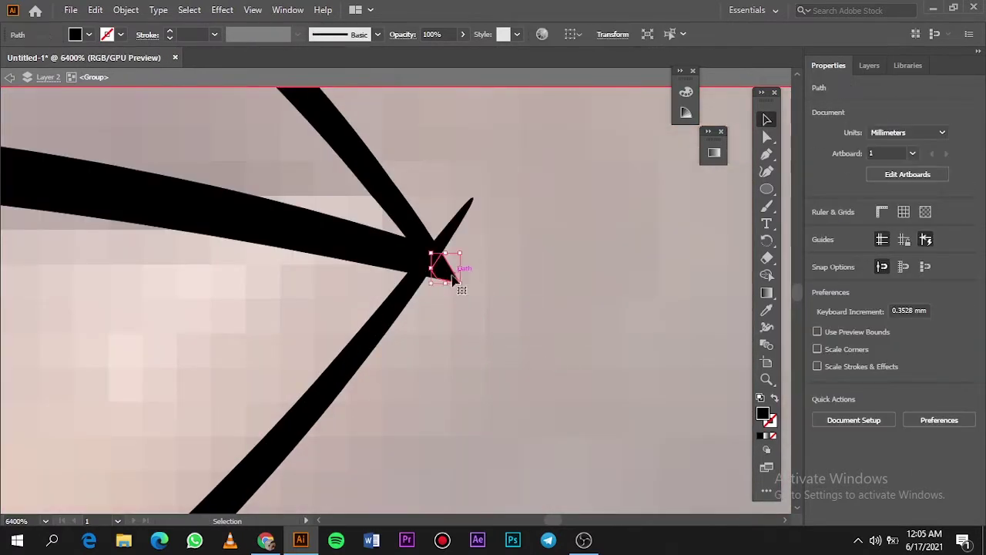
scroll(443, 252, down, 3)
key(ctrl+0)
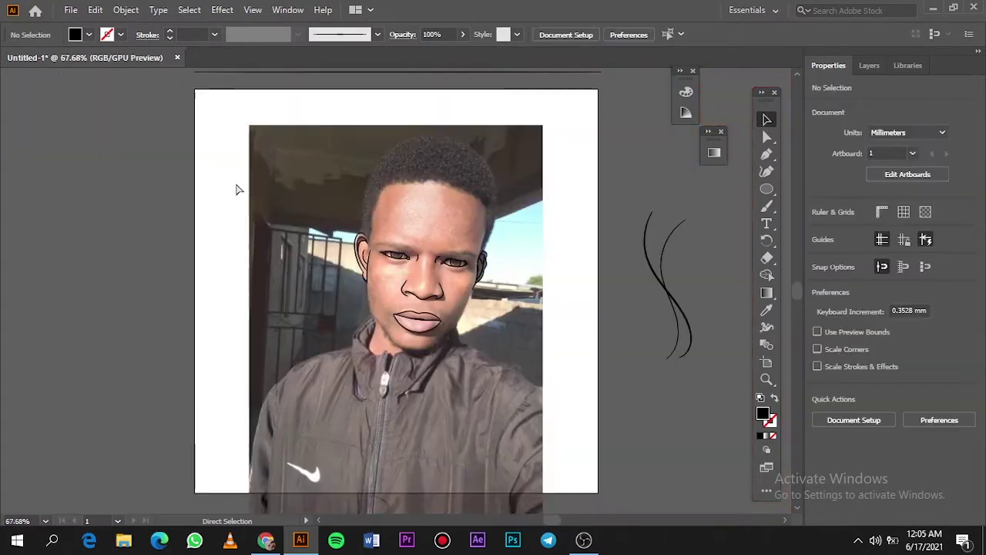
click(870, 65)
click(815, 103)
click(816, 103)
click(816, 102)
click(816, 103)
Step: Trace the side of the hairline with the Paintbrush, undoing the stroke's lower part
scroll(457, 216, up, 2)
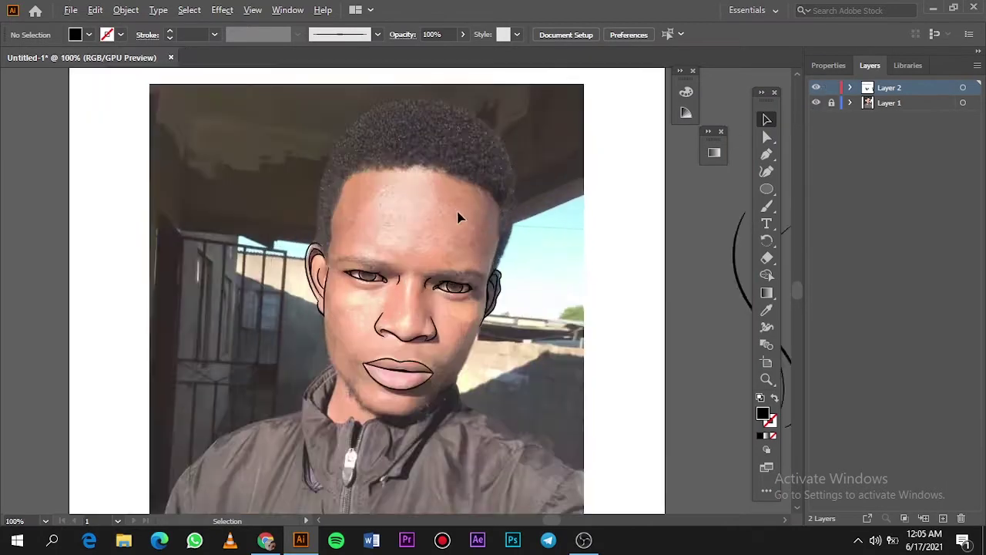
scroll(470, 209, up, 2)
scroll(470, 209, down, 2)
key(b)
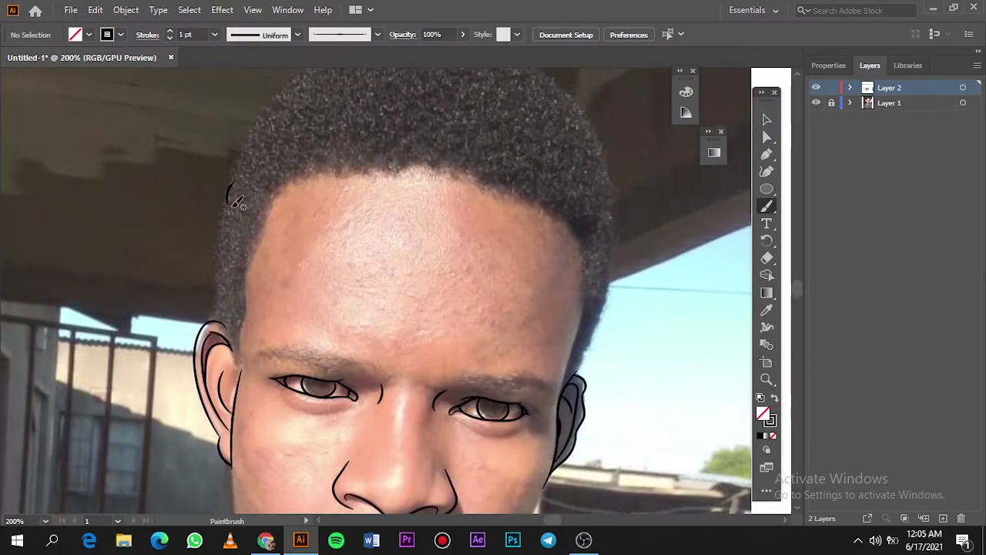
scroll(228, 231, up, 3)
drag(244, 168, 205, 293)
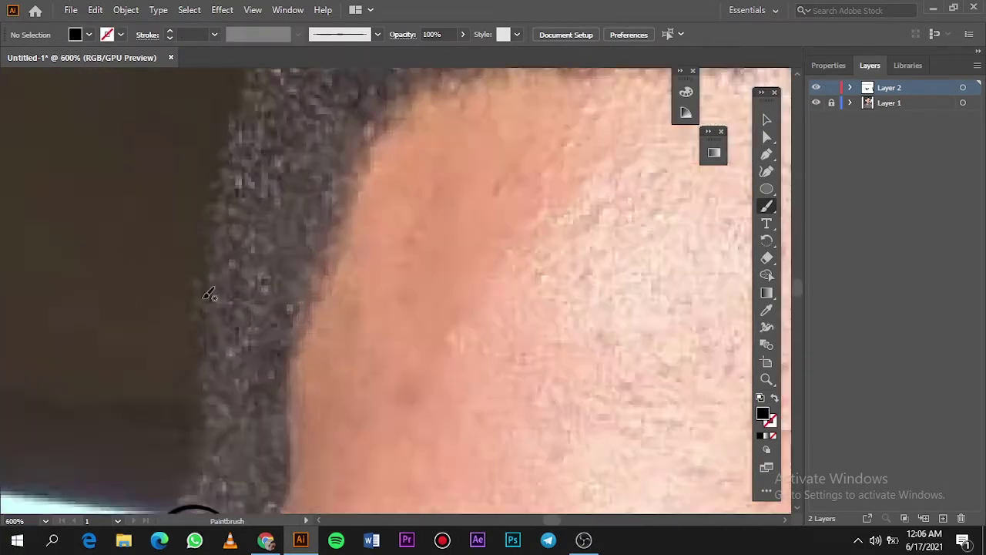
drag(245, 117, 229, 181)
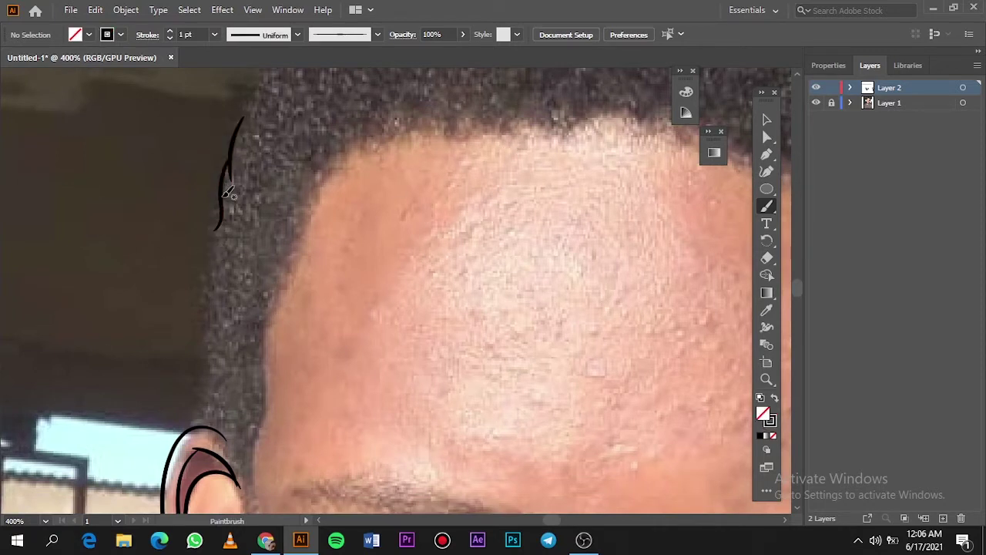
key(ctrl+z)
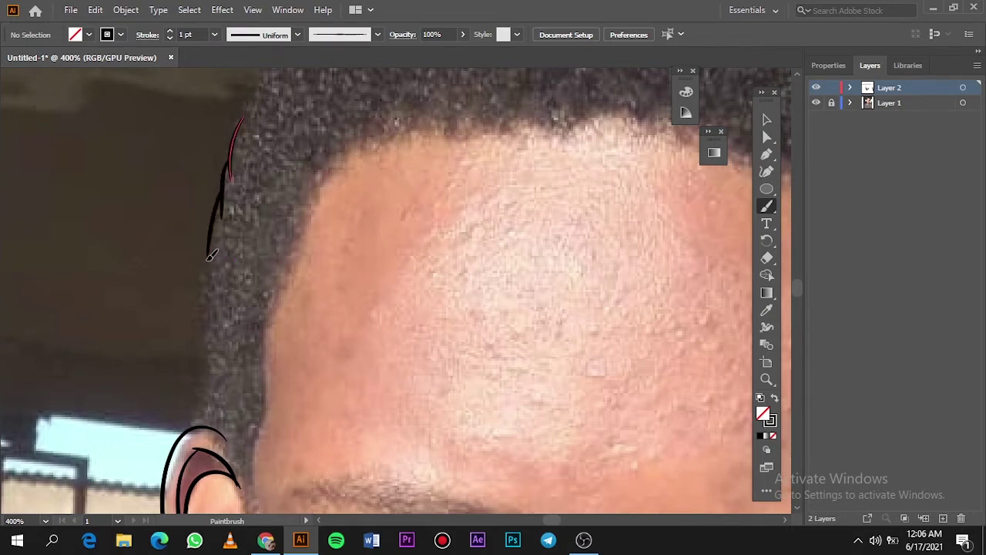
Step: Trace the hairline across the top of the hair and down its right side
scroll(230, 239, down, 2)
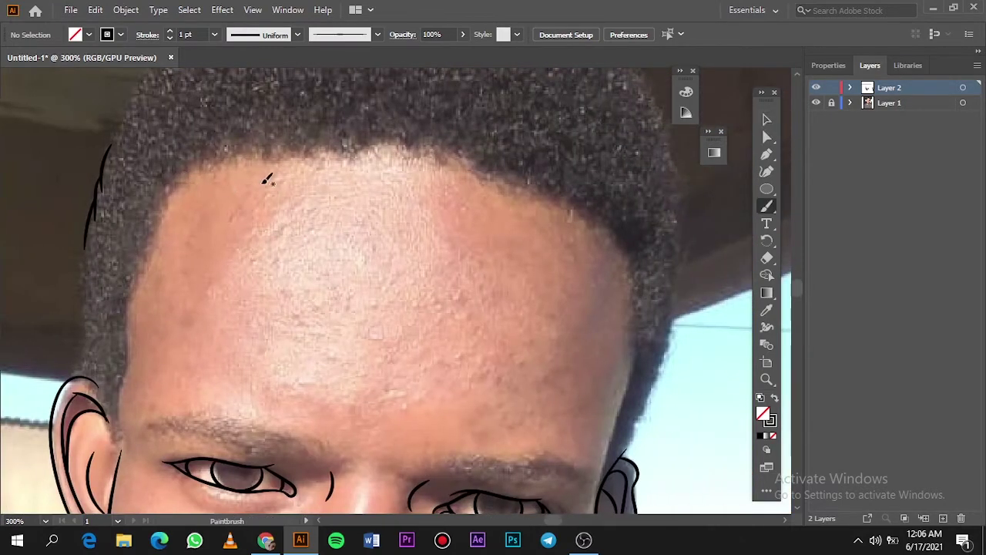
scroll(175, 147, left, 3)
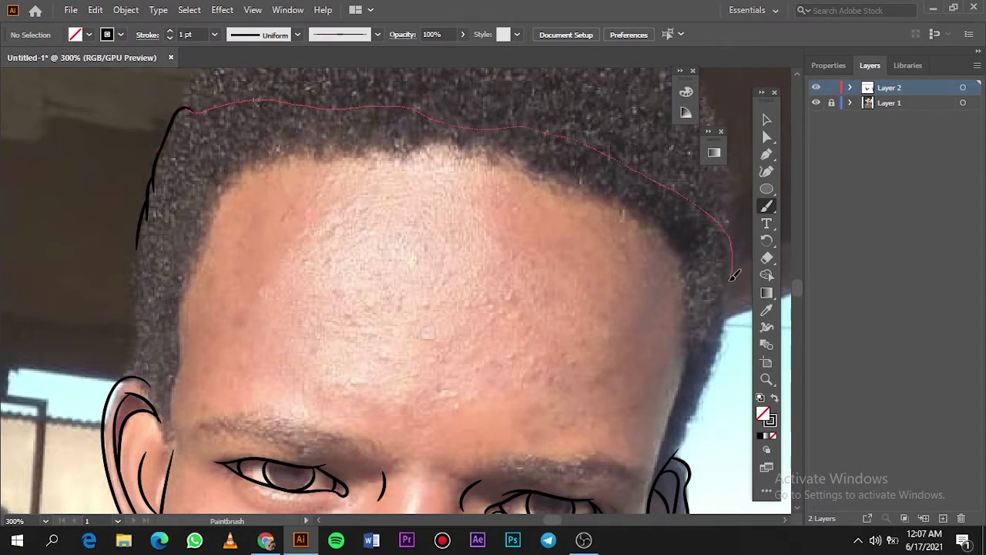
drag(733, 275, 731, 273)
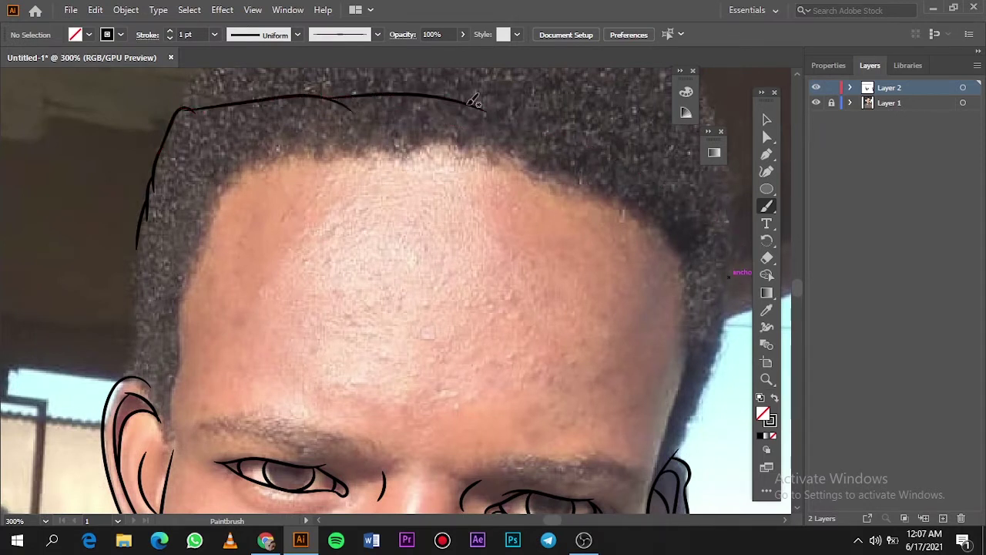
drag(620, 134, 657, 160)
drag(590, 127, 688, 166)
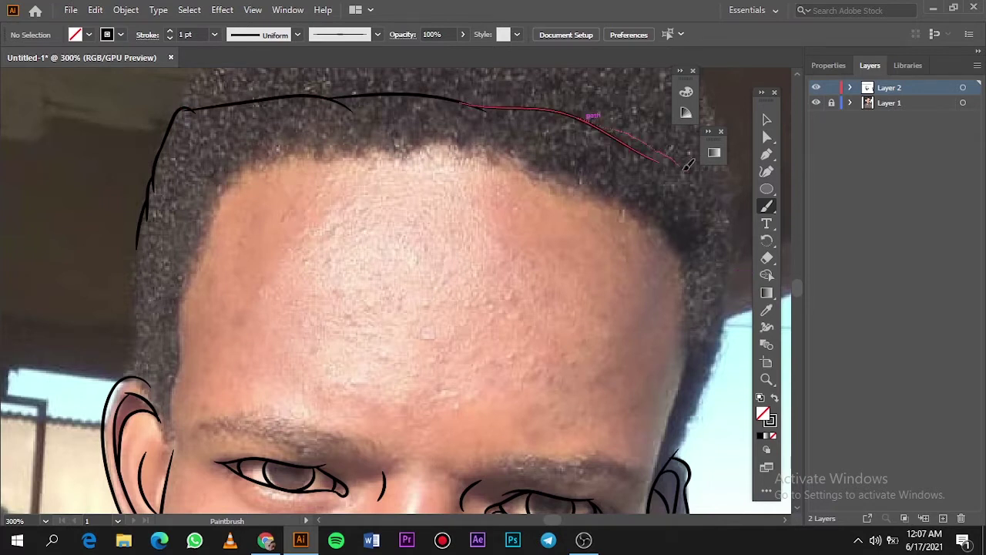
drag(733, 241, 678, 209)
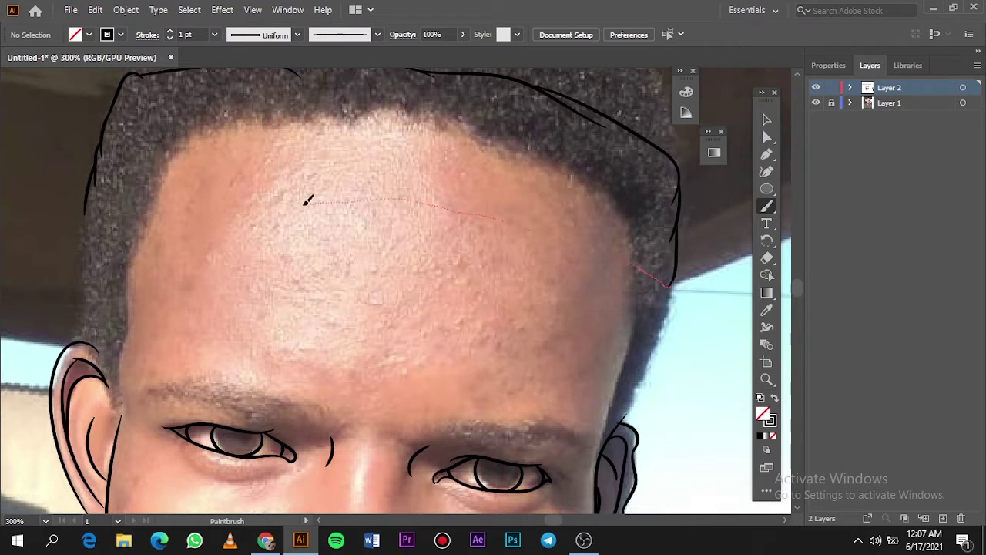
Step: Draw the long forehead line from the left hairline across the head, redoing a misplaced stroke
drag(91, 217, 94, 187)
key(ctrl+z)
drag(298, 220, 305, 219)
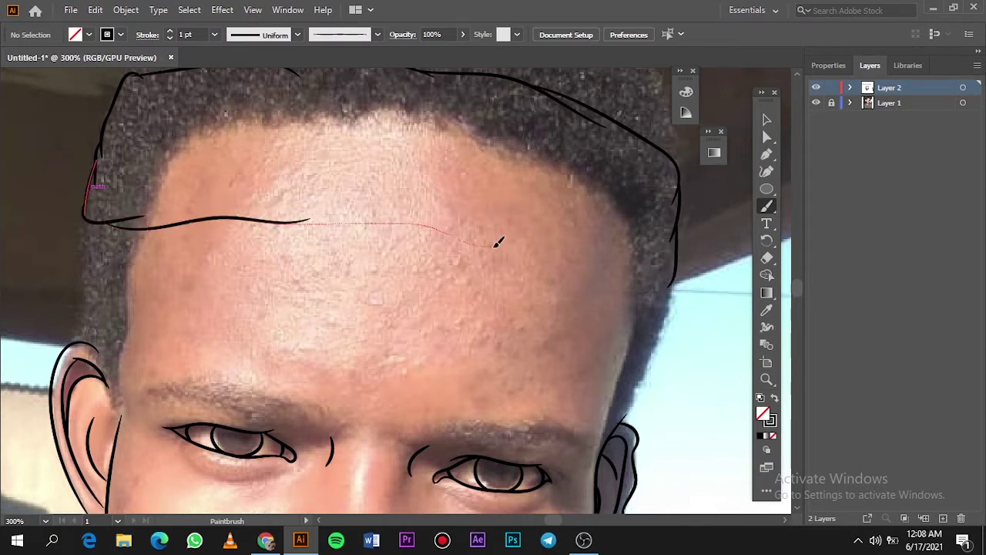
drag(498, 242, 550, 248)
drag(680, 288, 681, 290)
key(ctrl+0)
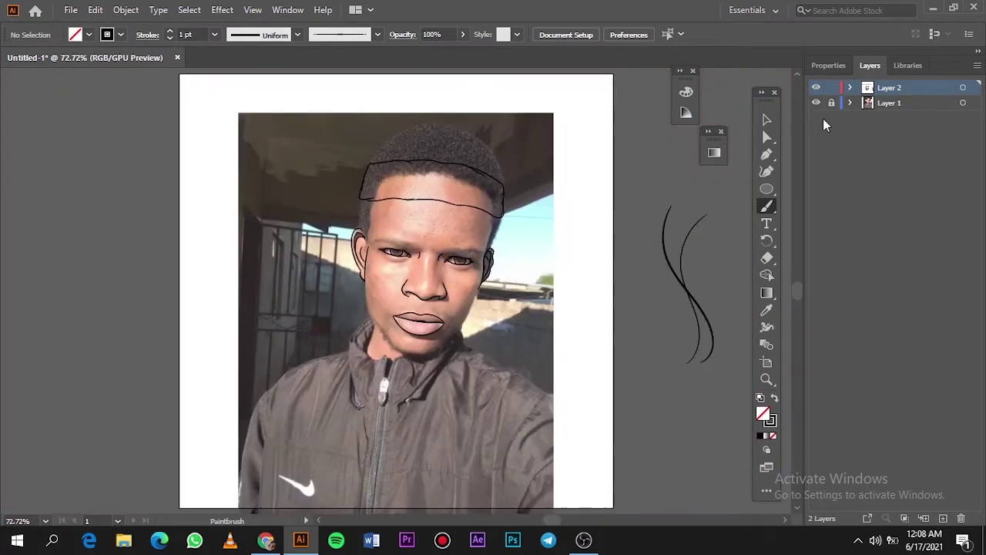
alt+scroll(437, 175, up, 5)
alt+scroll(437, 175, up, 1)
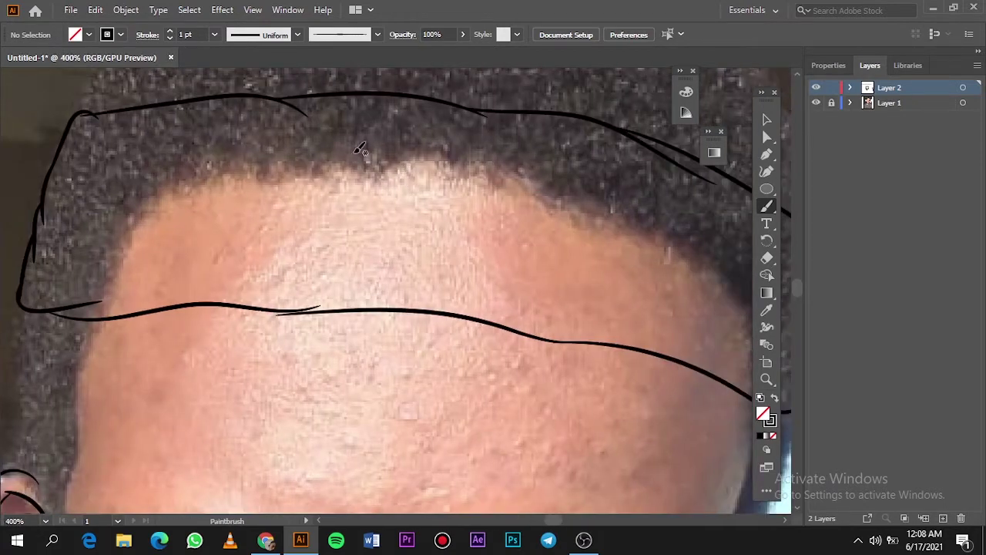
Step: Draw a rectangle badge over the forehead and tilt it to follow the head's slant
click(767, 188)
drag(293, 126, 639, 275)
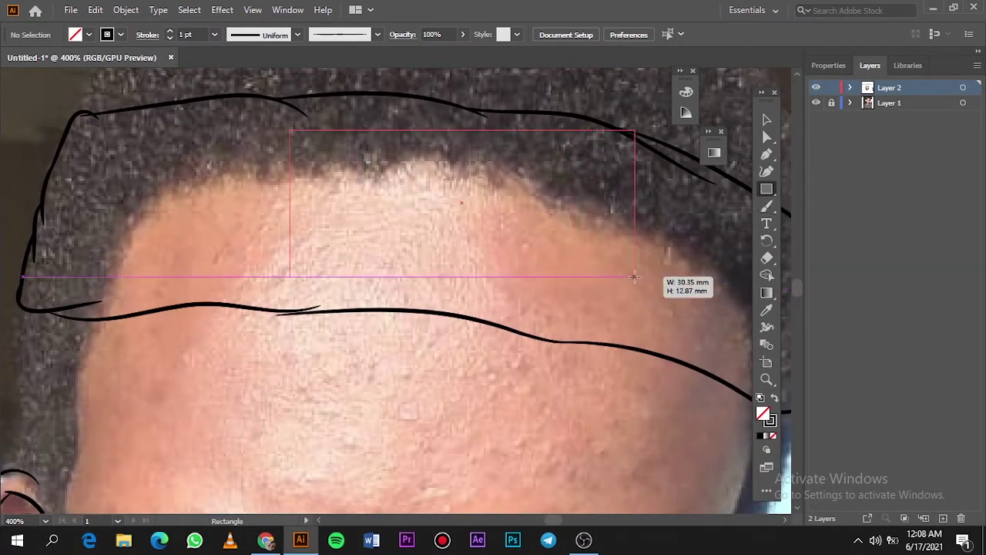
drag(648, 120, 673, 161)
key(v)
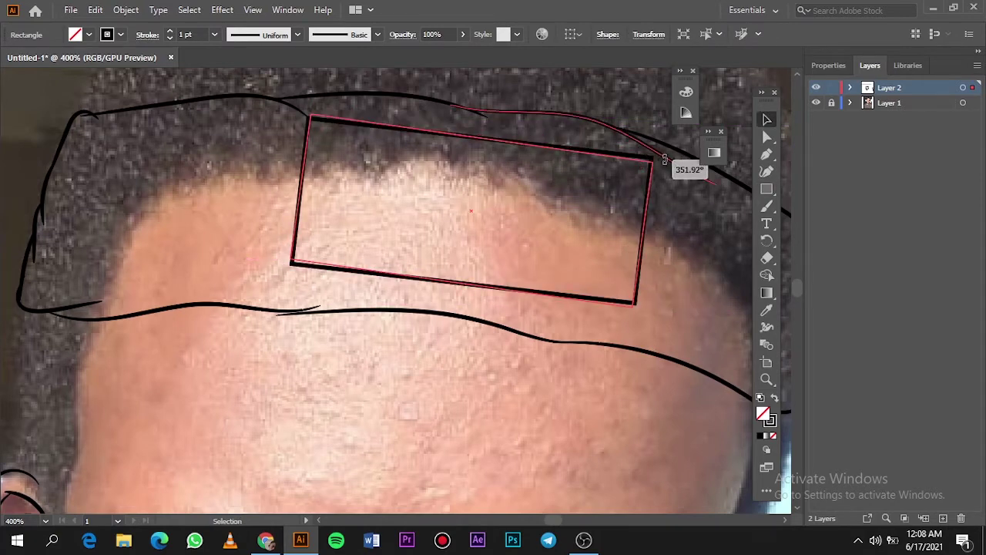
drag(547, 139, 570, 153)
click(546, 206)
alt+scroll(546, 205, down, 5)
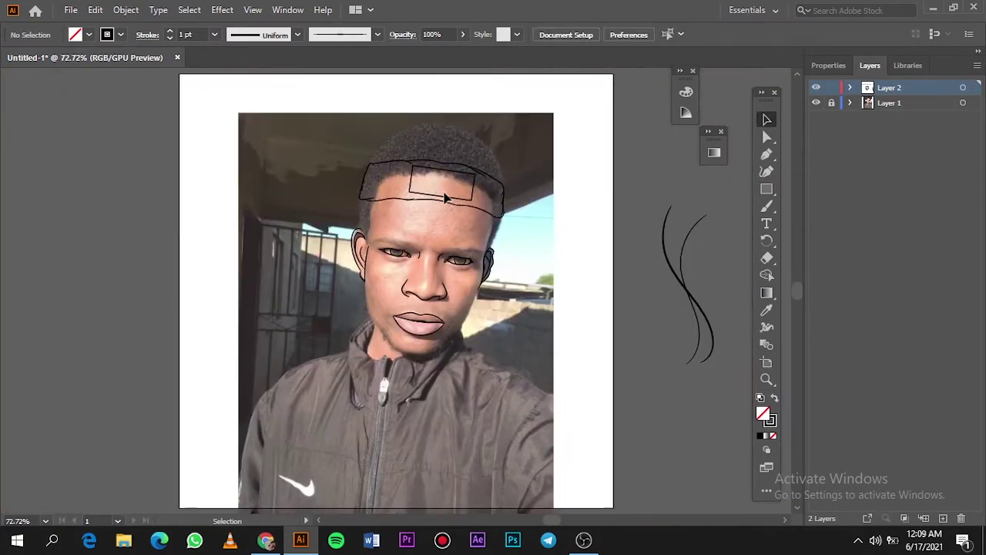
alt+scroll(457, 154, up, 6)
Step: Add brushed depth edges along the badge's left, bottom and right sides
key(b)
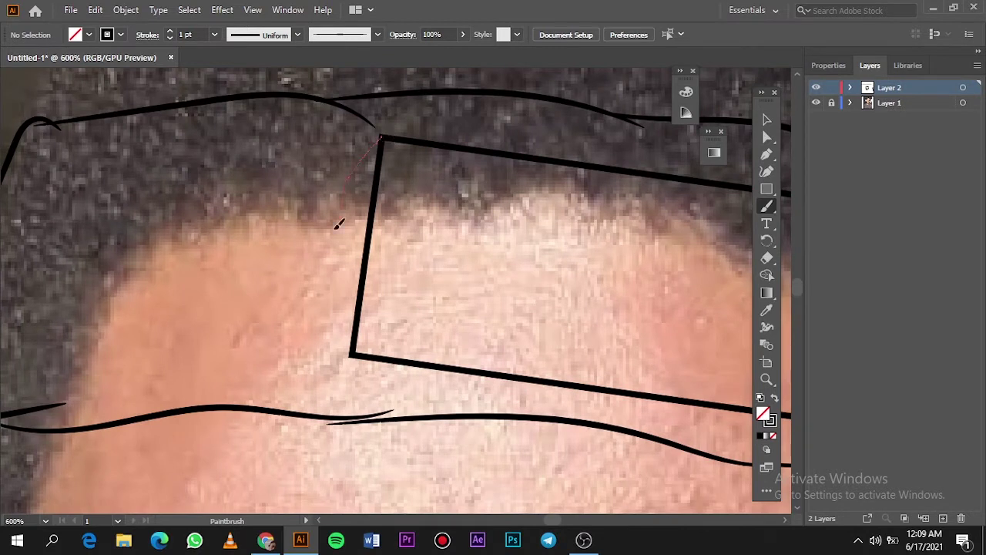
drag(330, 349, 325, 367)
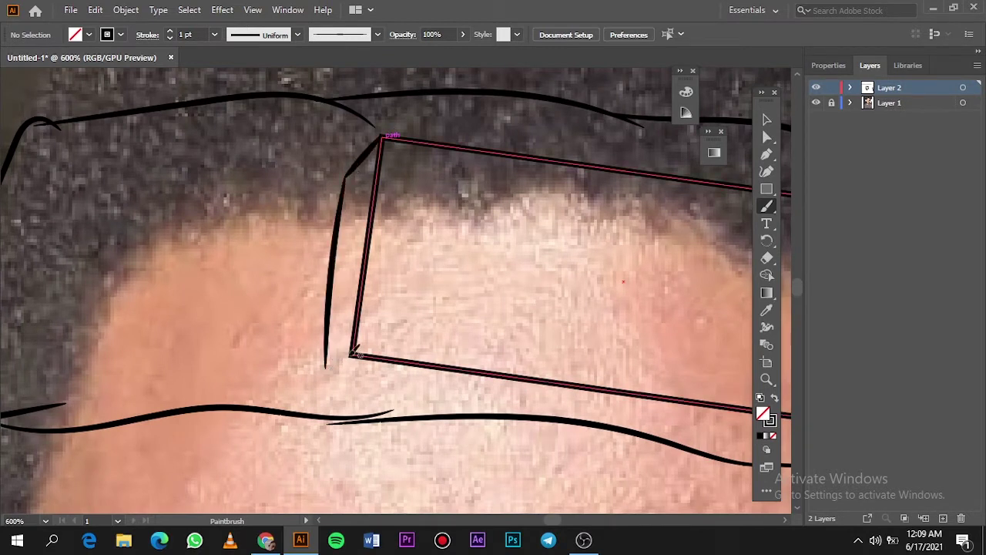
key(ctrl)
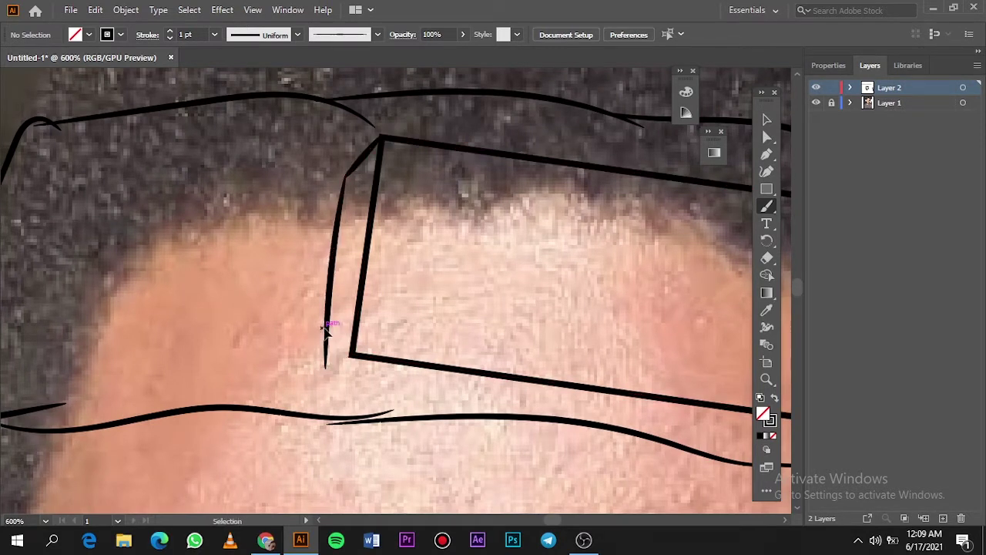
scroll(346, 293, right, 5)
scroll(347, 293, down, 1)
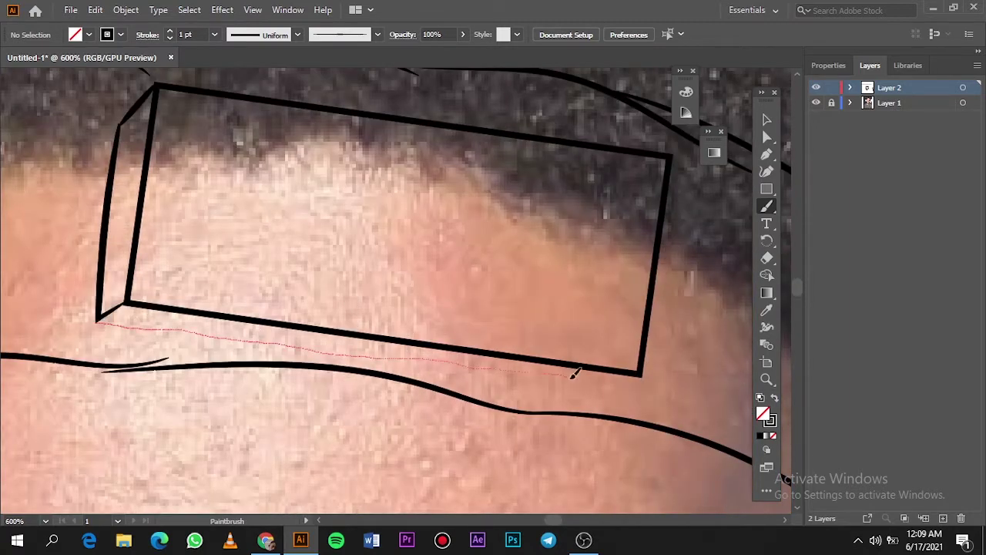
drag(573, 376, 652, 385)
drag(660, 310, 651, 378)
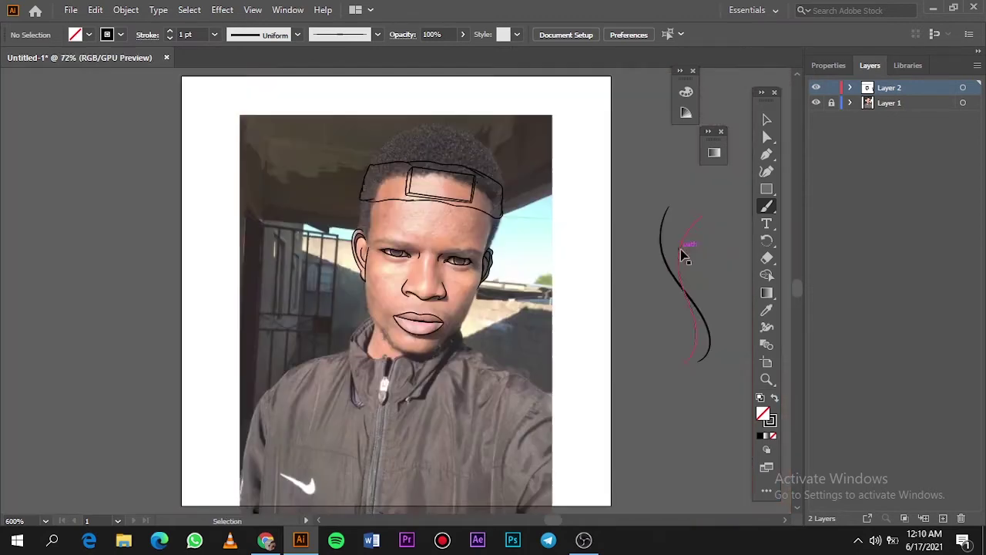
scroll(440, 175, up, 6)
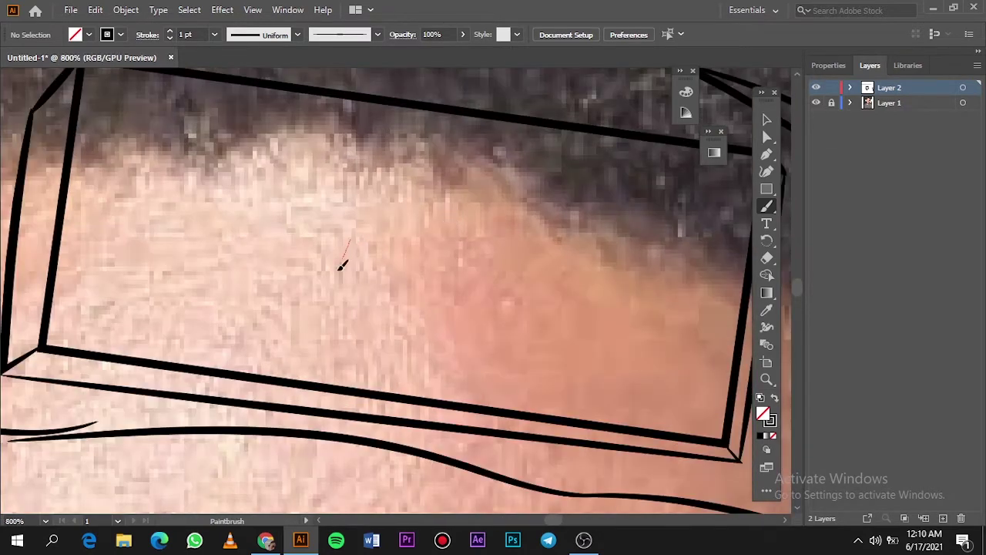
Step: Draw a small pin logo inside the badge and enlarge it slightly
mouse_move(340, 268)
mouse_down()
mouse_move(382, 263)
mouse_move(365, 236)
mouse_up()
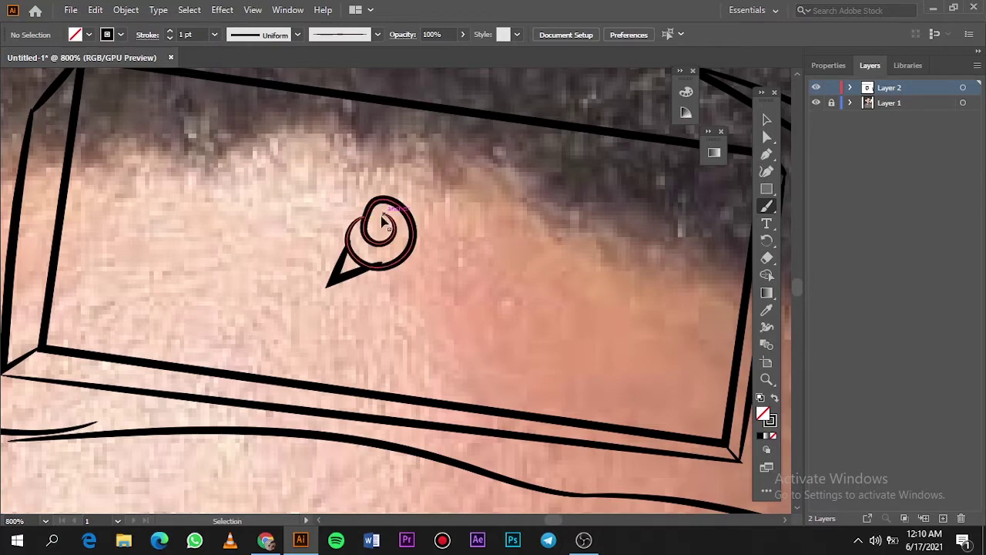
key(ctrl+=)
key(v)
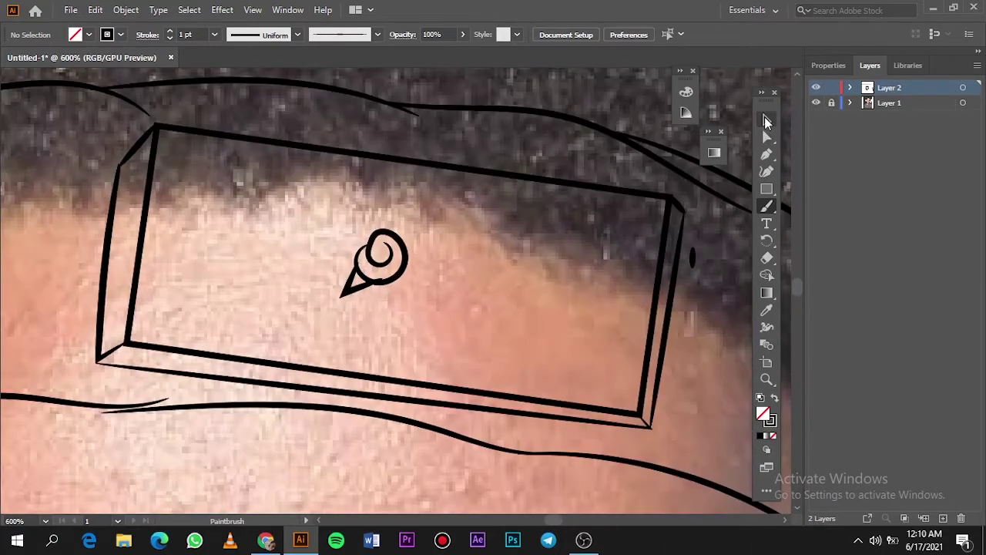
click(456, 301)
click(386, 266)
drag(420, 299, 444, 310)
click(694, 257)
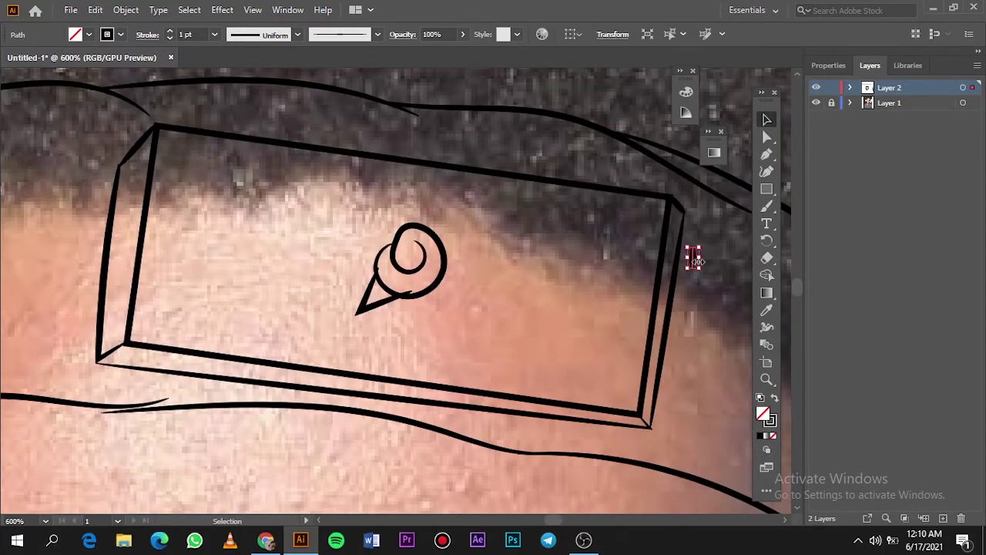
Step: Adjust an anchor point at the badge frame's corner
scroll(682, 220, up, 2)
scroll(620, 358, down, 2)
scroll(256, 228, down, 1)
scroll(103, 192, up, 4)
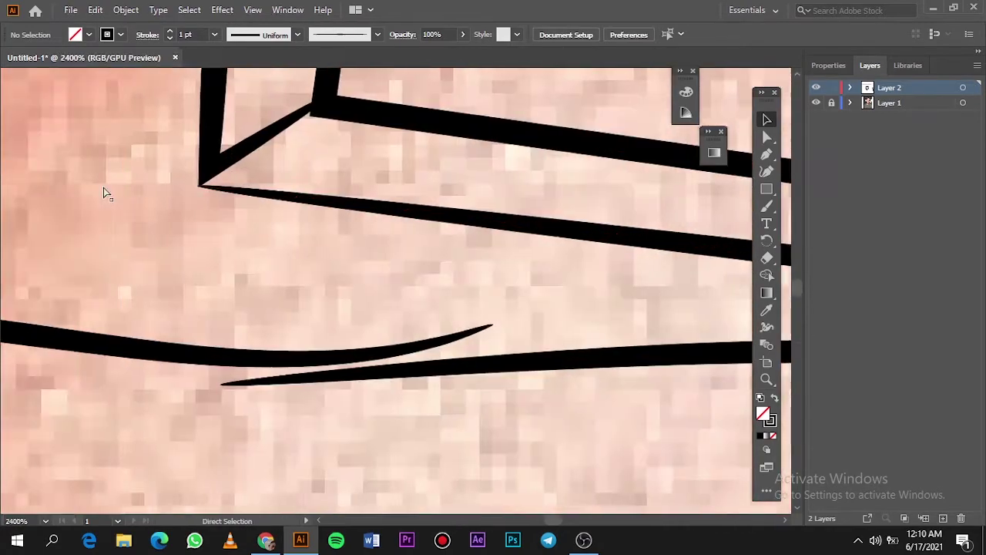
scroll(255, 213, up, 3)
key(a)
mouse_move(264, 163)
mouse_down()
mouse_move(249, 198)
mouse_move(253, 176)
mouse_up()
Step: Fit the artboard and toggle the photo to check the badge line art
key(ctrl+0)
click(816, 103)
click(815, 102)
scroll(424, 209, up, 3)
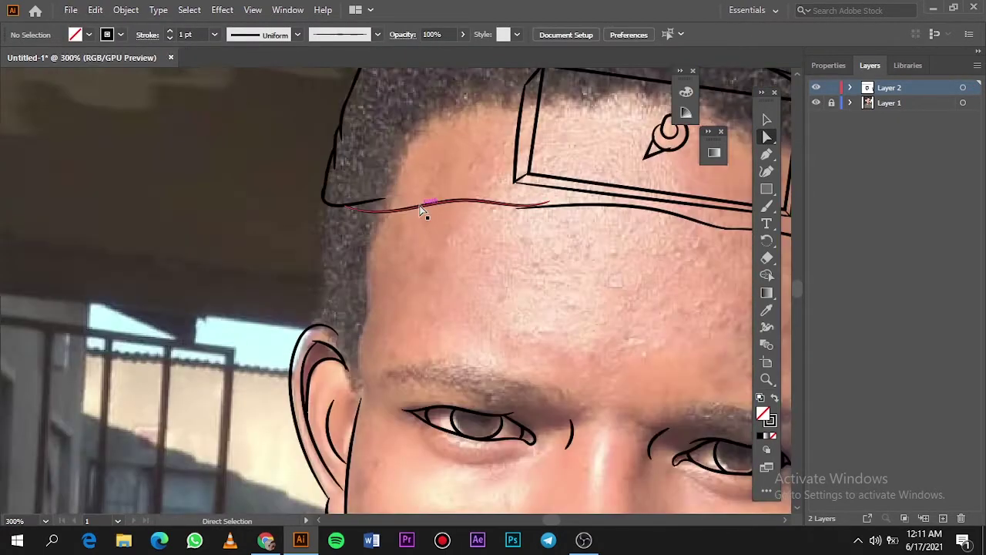
scroll(455, 197, up, 1)
Step: Add crease lines on the cap's side and a stroke along its lower edge
key(b)
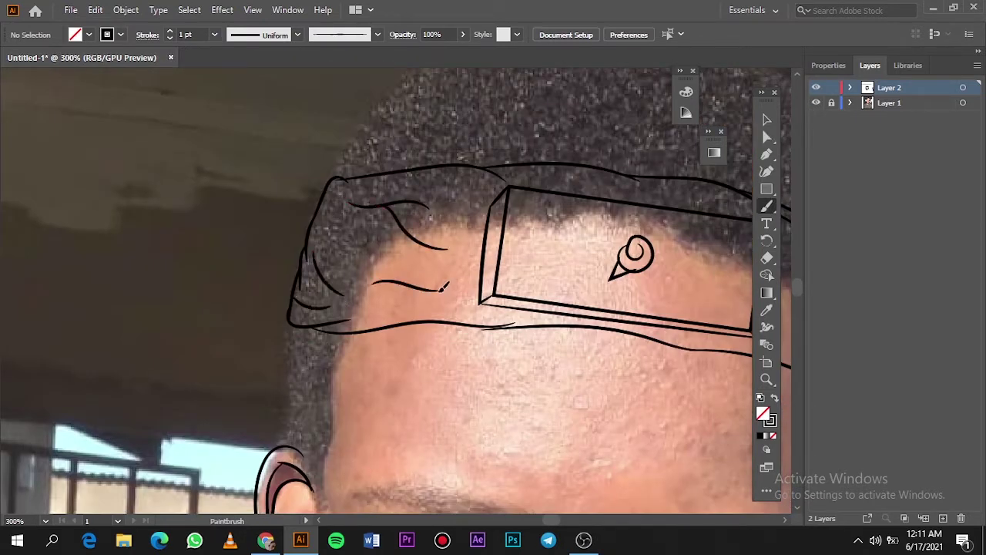
key(ctrl+0)
scroll(498, 243, up, 4)
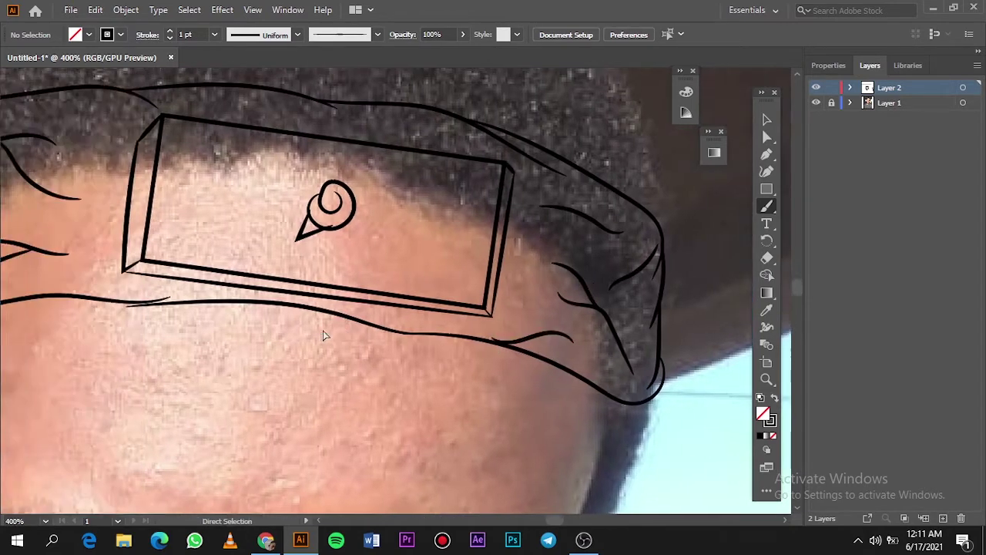
scroll(197, 294, up, 4)
drag(415, 299, 414, 299)
scroll(414, 299, down, 3)
scroll(670, 254, up, 2)
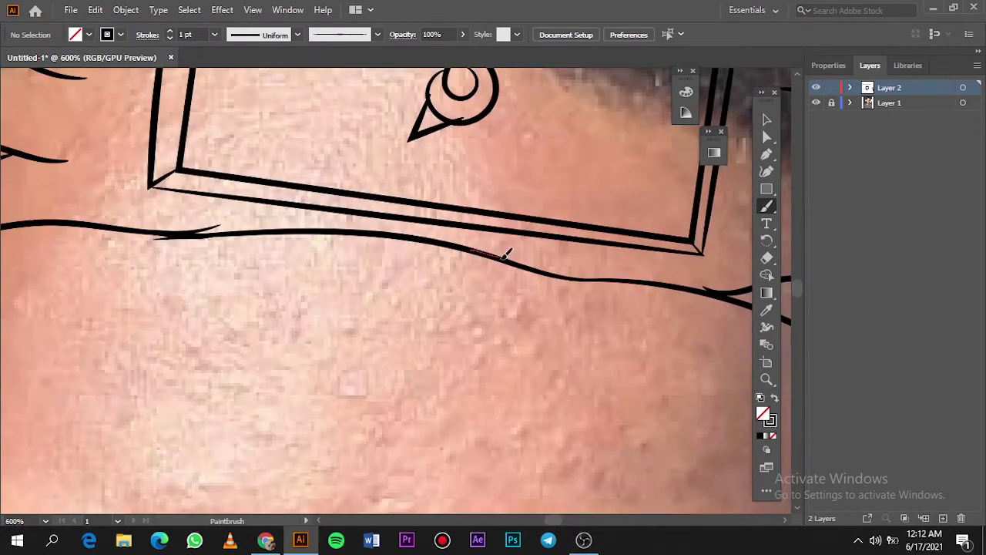
drag(471, 252, 664, 259)
key(ctrl+0)
Step: Outline the sideburn beside the temple with the Pencil and swap it to a black fill
click(815, 103)
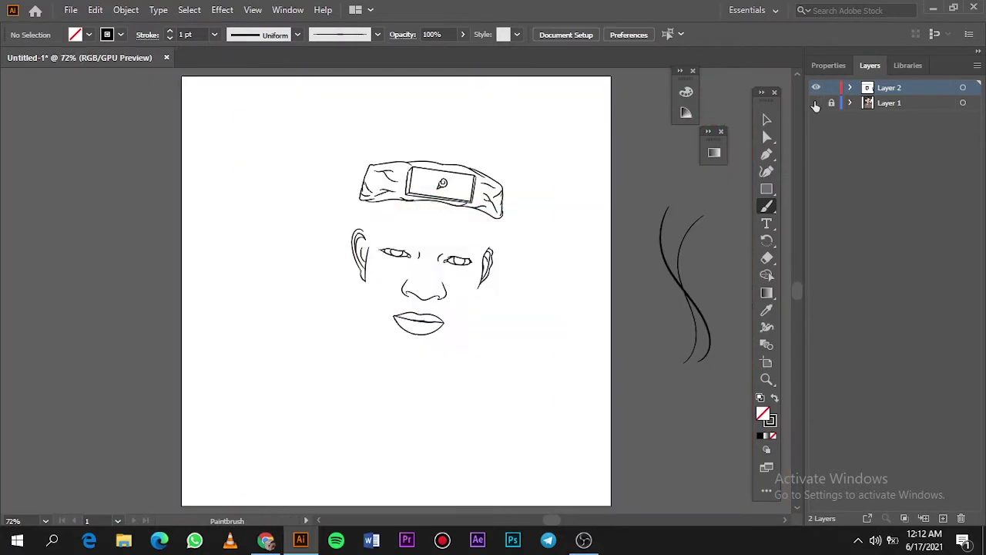
click(816, 102)
key(n)
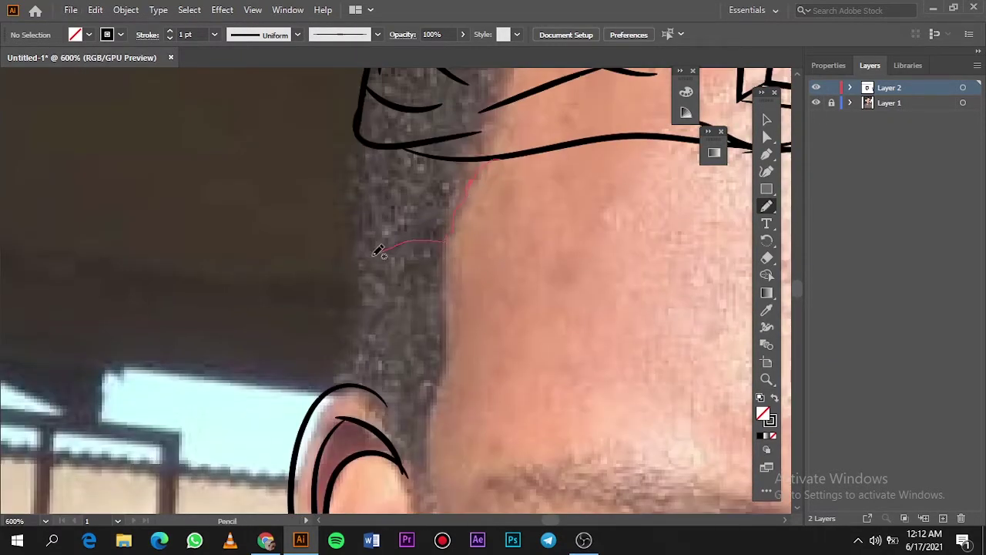
drag(444, 150, 500, 158)
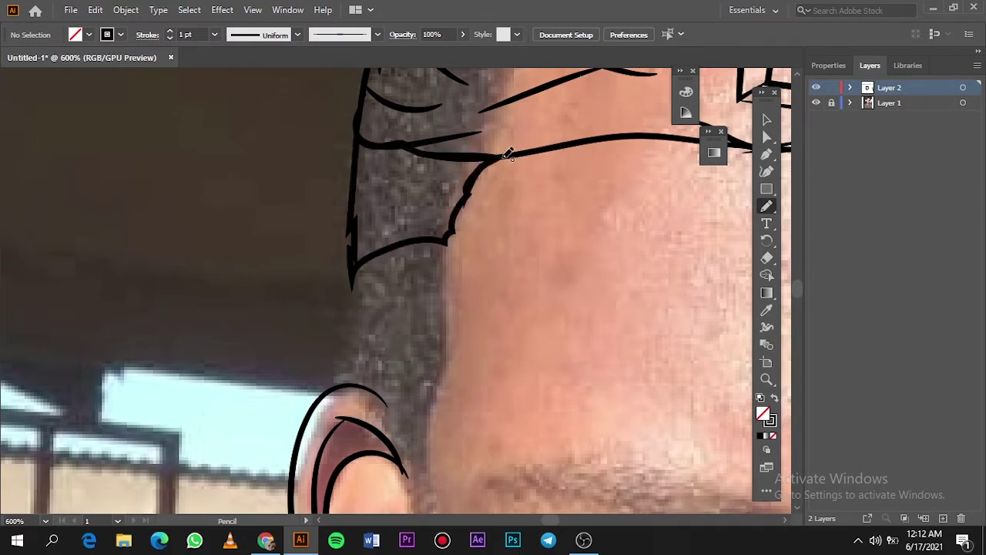
key(v)
key(shift+x)
click(647, 334)
scroll(634, 341, up, 1)
Step: Trace the sideburn down toward the ear and close the shape beside the ear
key(n)
scroll(367, 275, down, 2)
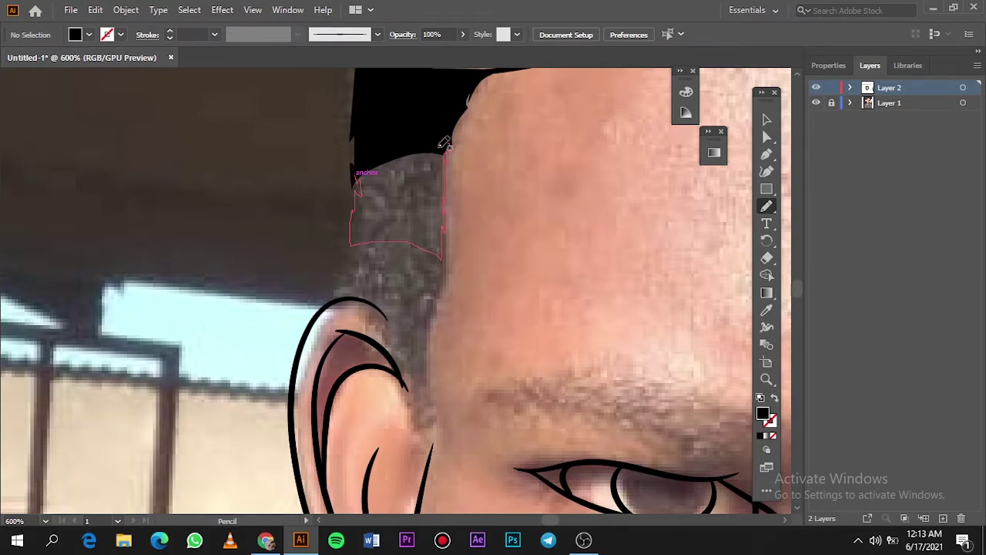
drag(444, 146, 446, 145)
key(ctrl+=)
scroll(462, 147, down, 1)
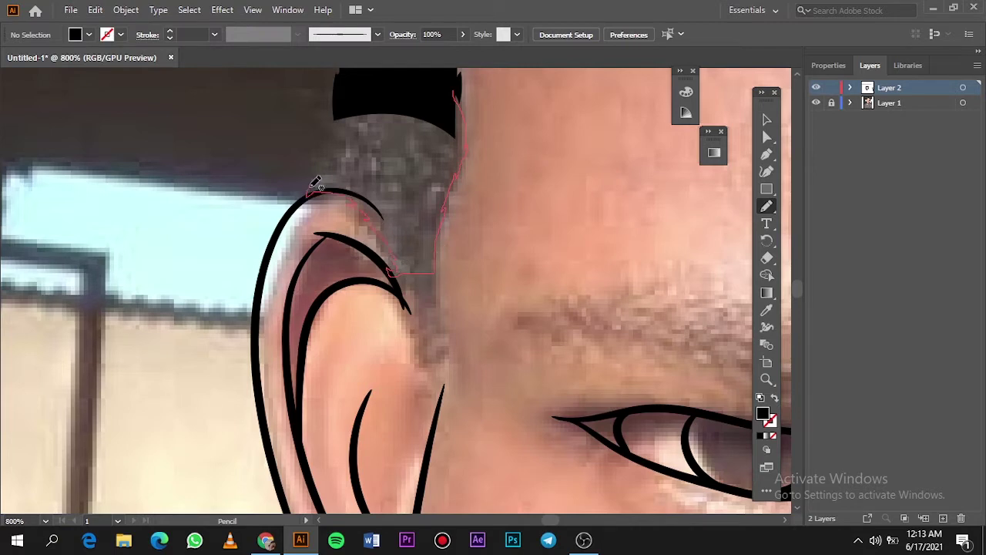
drag(335, 132, 333, 136)
key(ctrl+=)
scroll(457, 214, down, 1)
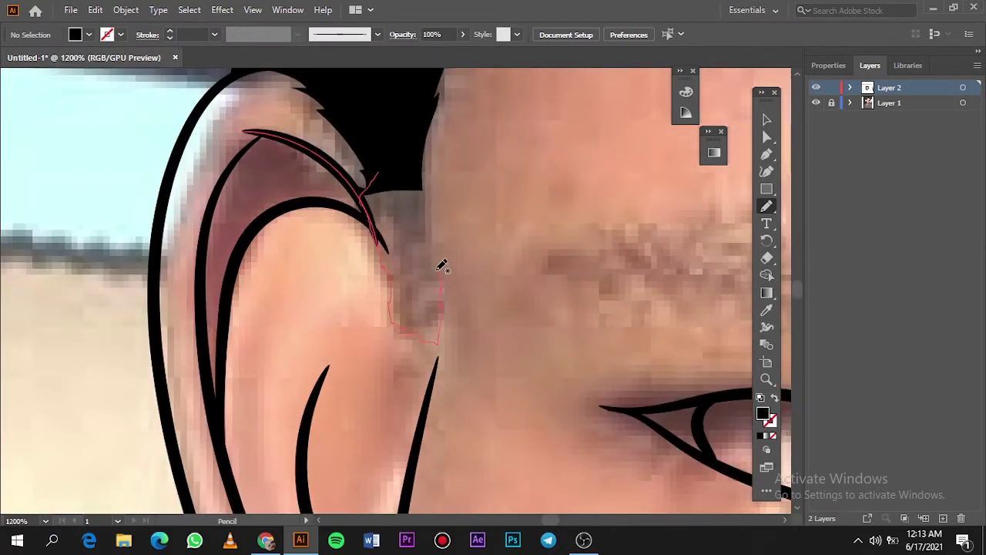
drag(428, 188, 379, 172)
Step: Fit the artboard and toggle the photo to review the sideburn
key(ctrl+0)
click(816, 102)
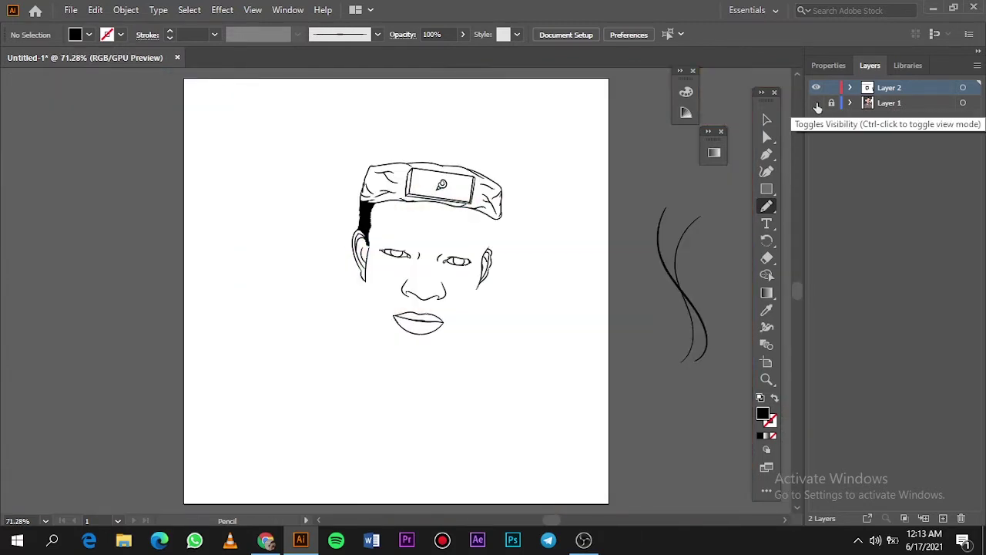
click(816, 102)
scroll(449, 136, up, 3)
scroll(450, 136, up, 2)
scroll(470, 127, up, 2)
scroll(479, 118, up, 1)
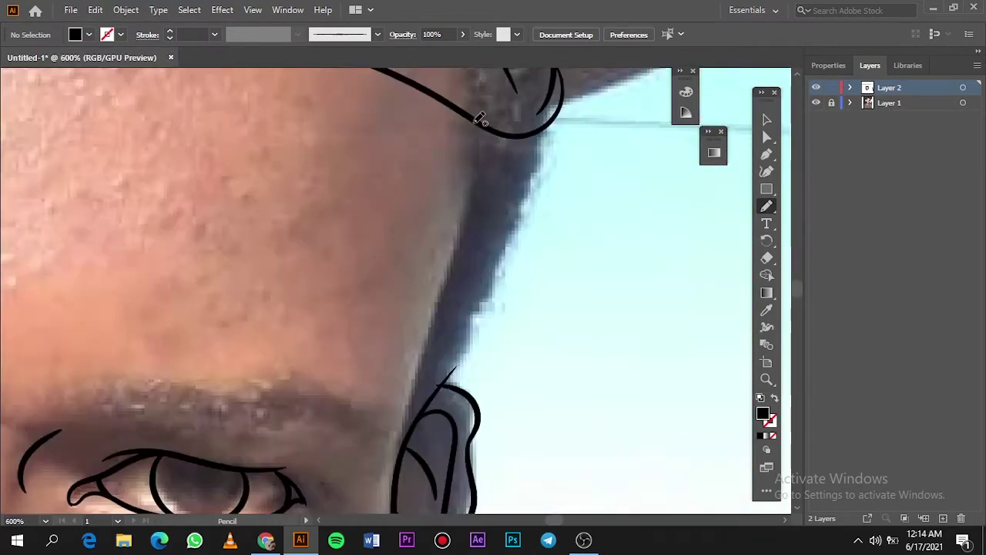
Step: Trace and close the dark temple hair beside the face as a black fill, then check without the photo
drag(473, 202, 516, 233)
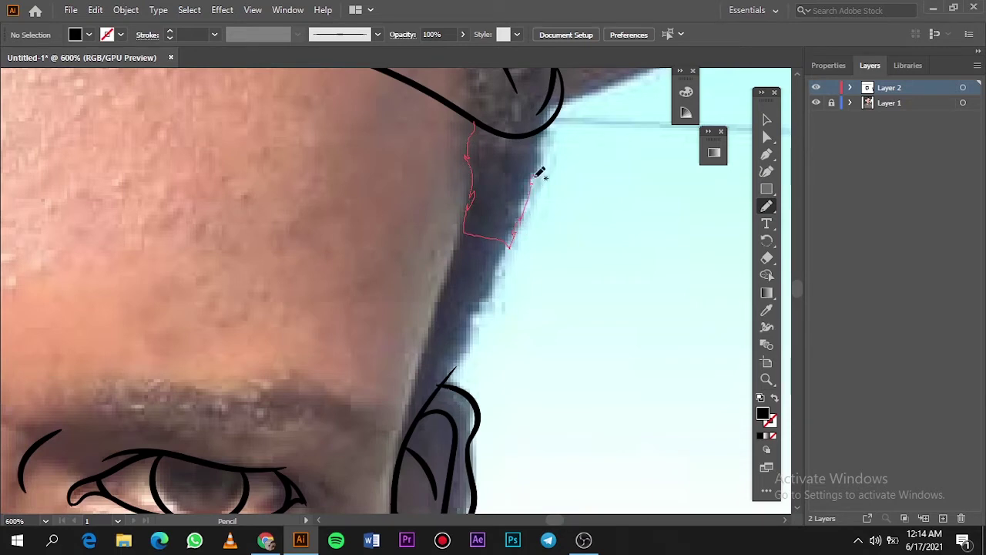
drag(493, 125, 496, 129)
scroll(476, 203, up, 1)
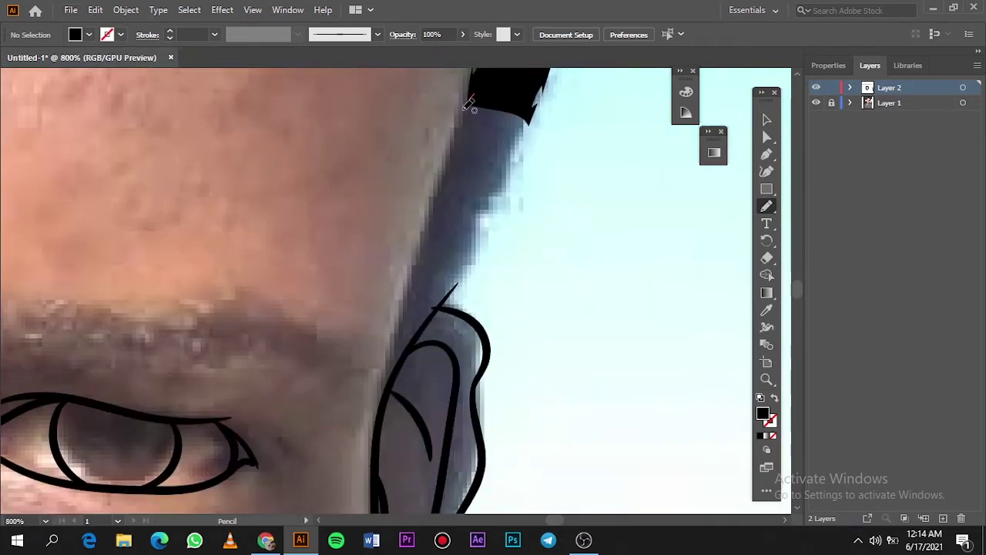
drag(453, 153, 427, 235)
drag(409, 301, 390, 376)
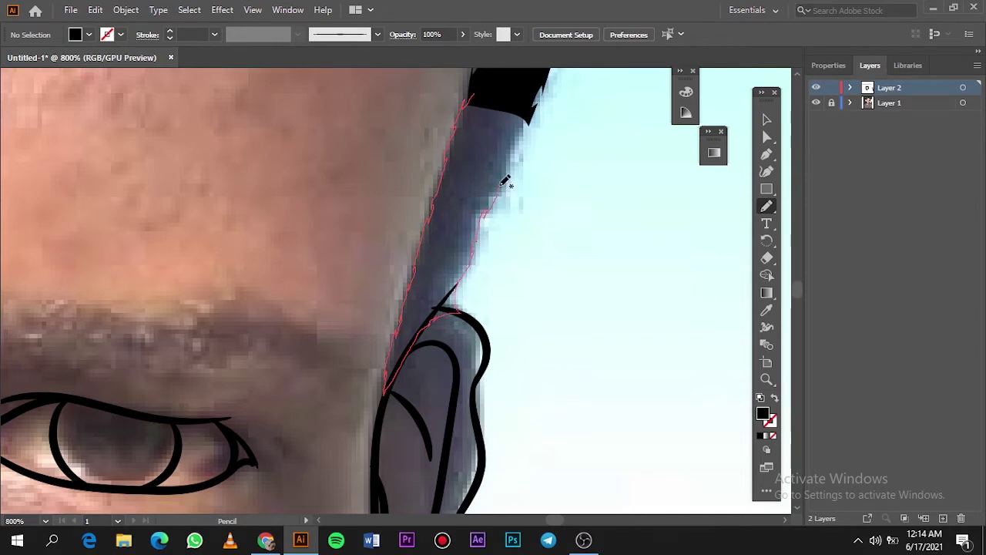
drag(530, 127, 532, 123)
key(ctrl+0)
click(816, 103)
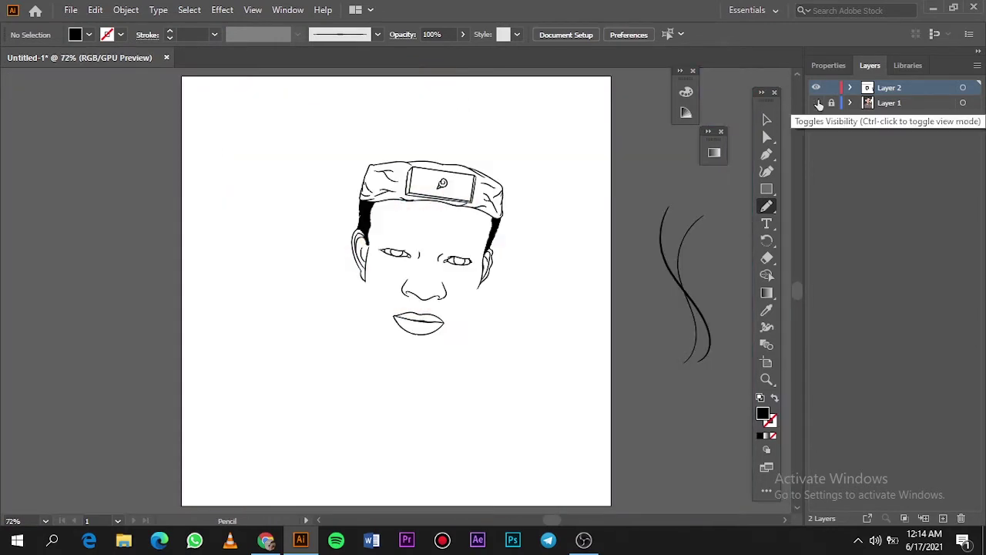
click(816, 102)
Step: Trace and close the first two hair-top sections as black fills
scroll(511, 226, up, 5)
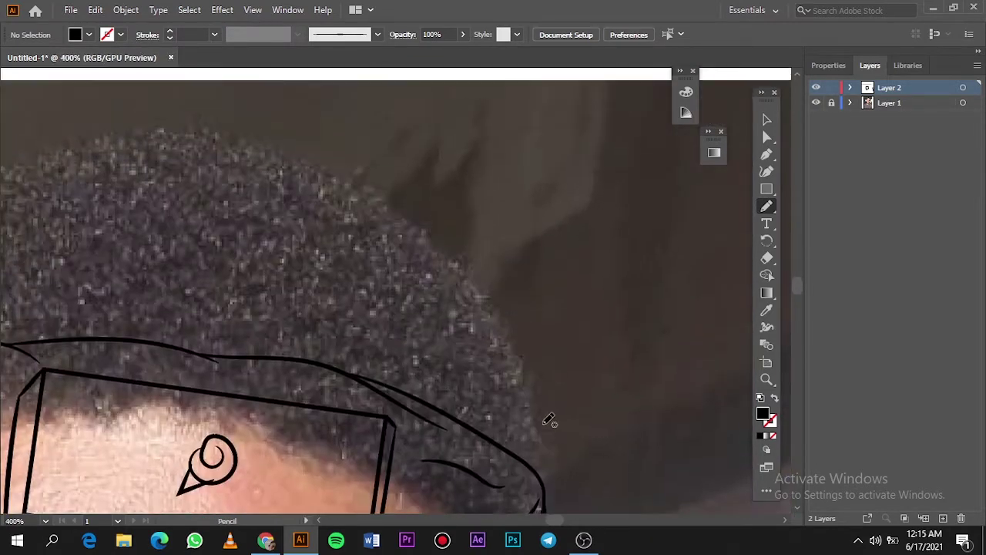
drag(545, 432, 542, 445)
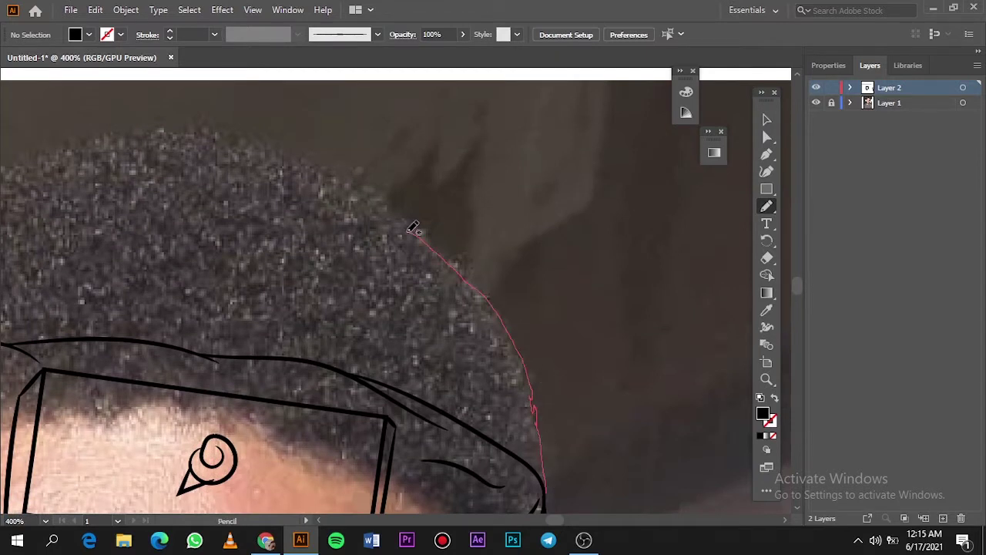
drag(550, 506, 544, 497)
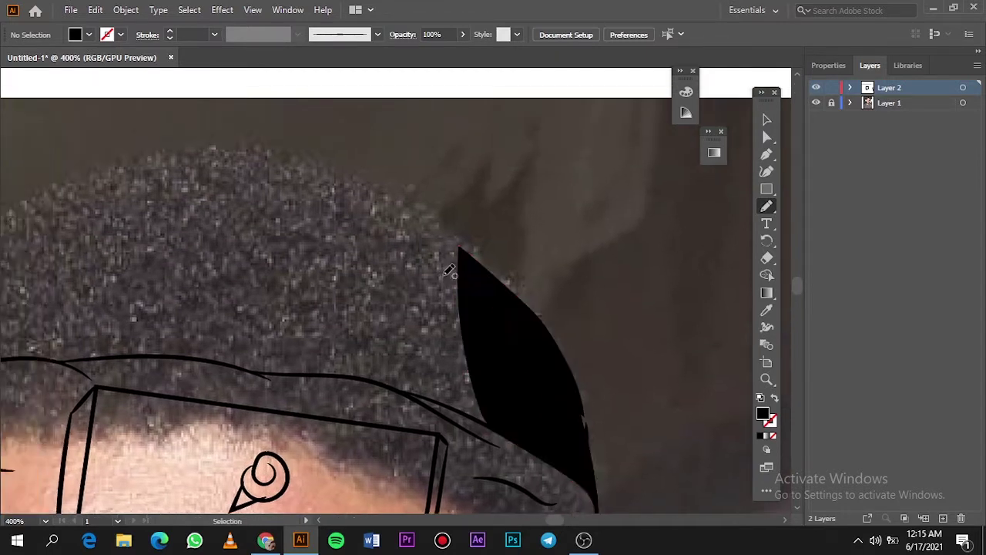
drag(565, 416, 545, 371)
drag(352, 225, 232, 358)
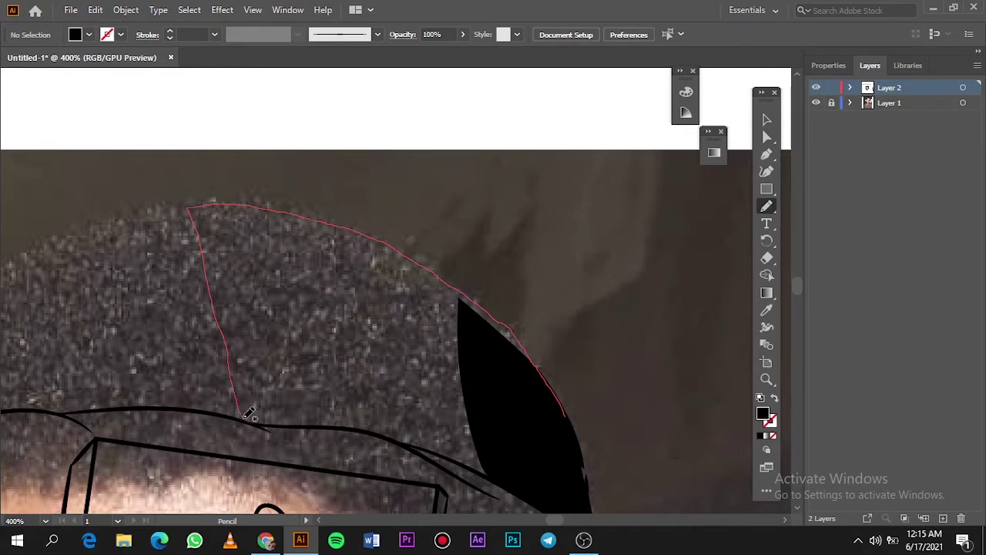
drag(521, 477, 539, 359)
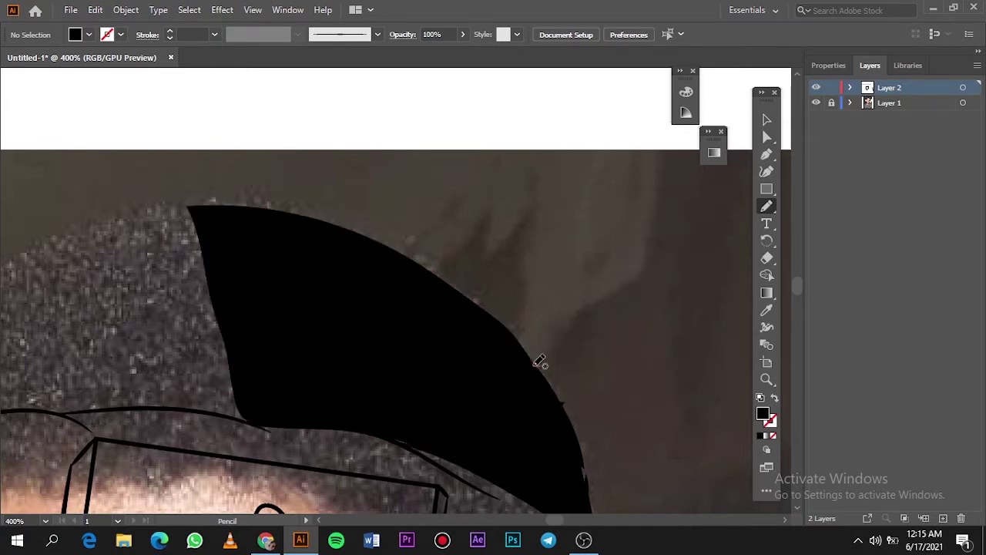
Step: Outline the remaining left part of the hair down to the headband and close it
scroll(413, 380, up, 2)
scroll(434, 332, down, 1)
scroll(499, 308, down, 3)
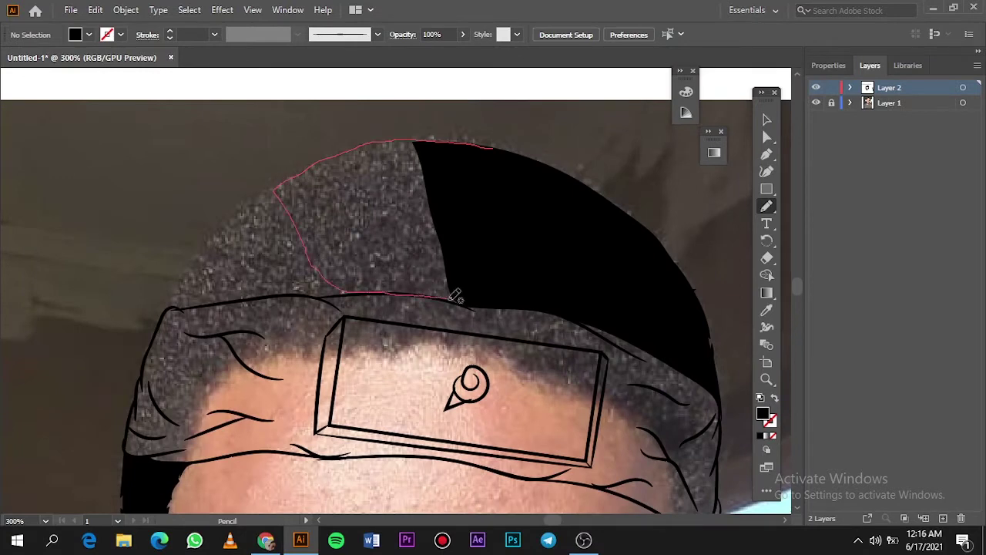
scroll(477, 301, up, 5)
scroll(513, 308, up, 1)
mouse_move(730, 365)
mouse_down()
mouse_move(435, 368)
mouse_move(341, 348)
mouse_up()
scroll(323, 295, down, 2)
scroll(286, 218, down, 3)
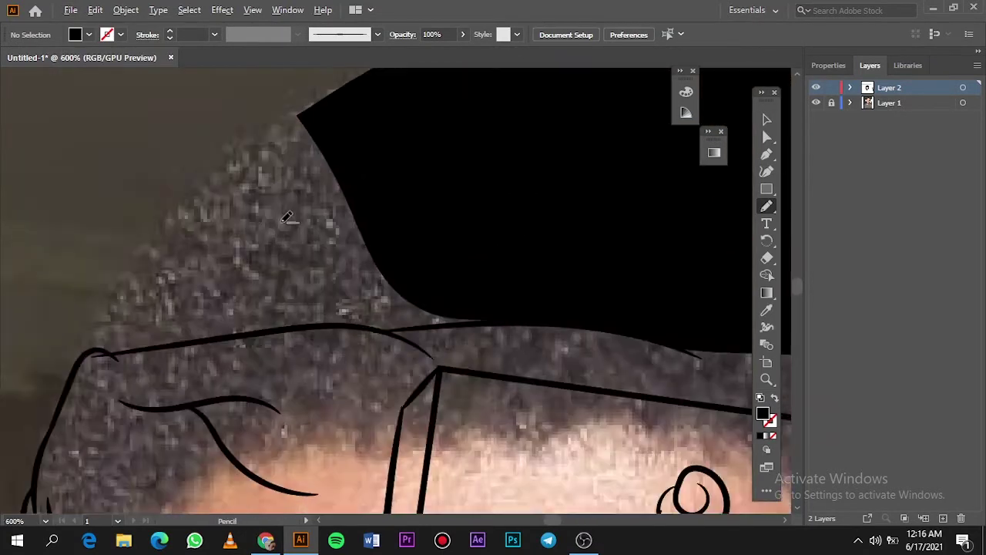
drag(295, 108, 80, 360)
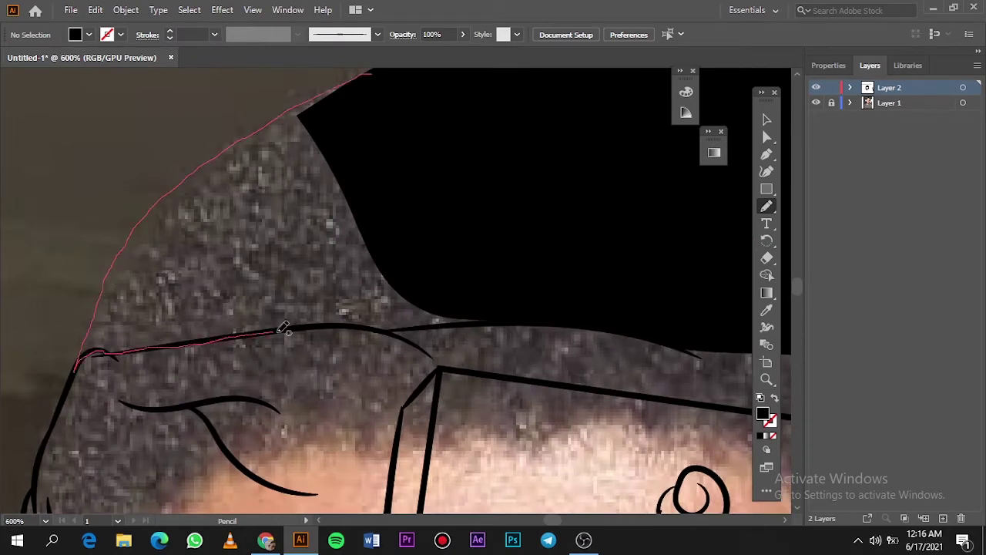
drag(400, 324, 442, 104)
Step: Trace the hair's lower edge to finish the shape, then fit the view and hide the photo
scroll(675, 191, down, 2)
scroll(660, 238, up, 3)
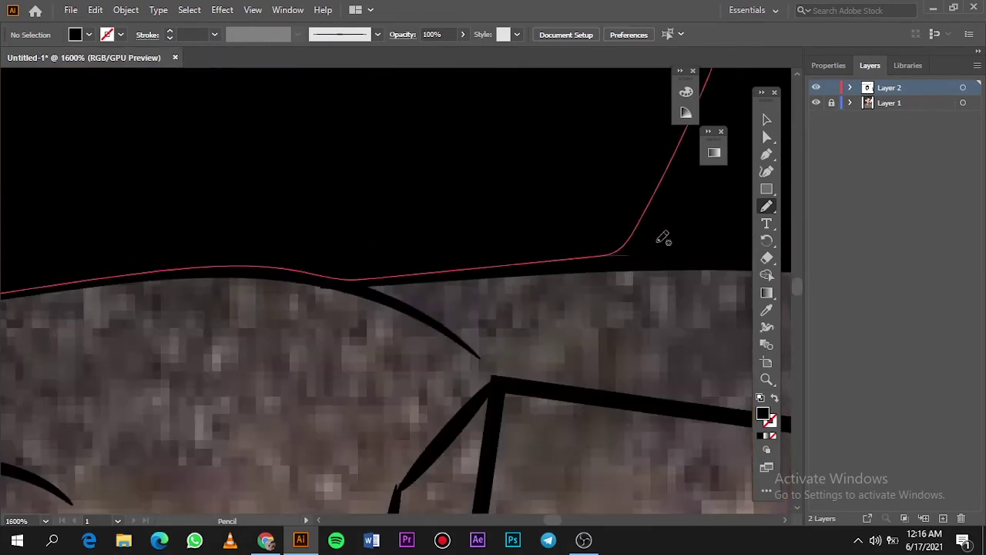
scroll(314, 254, up, 2)
scroll(434, 280, up, 1)
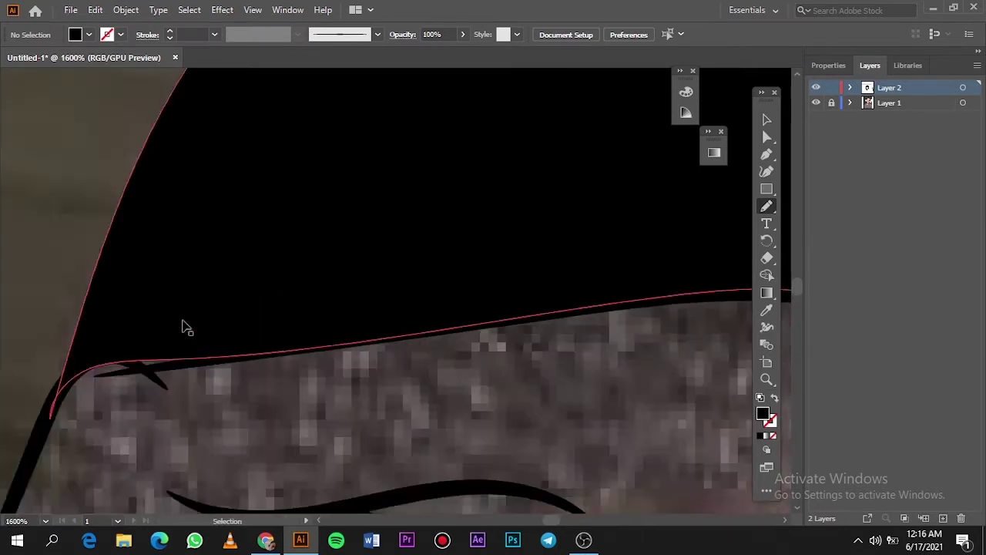
drag(283, 367, 474, 386)
key(ctrl+0)
click(816, 103)
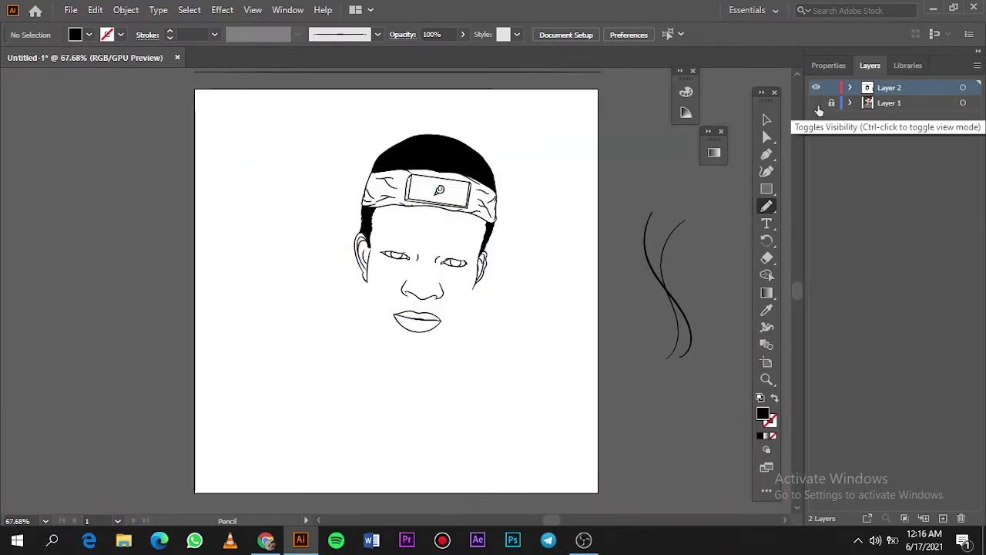
Step: Hide and re-show Layer 1's reference photo to compare the tracing, then zoom in
click(816, 103)
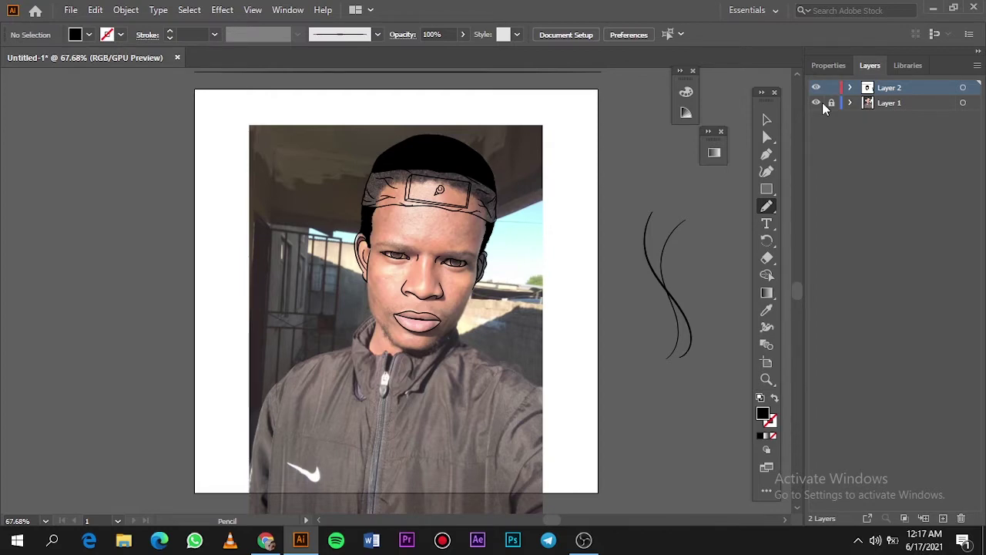
scroll(363, 182, up, 5)
scroll(403, 220, down, 5)
click(815, 103)
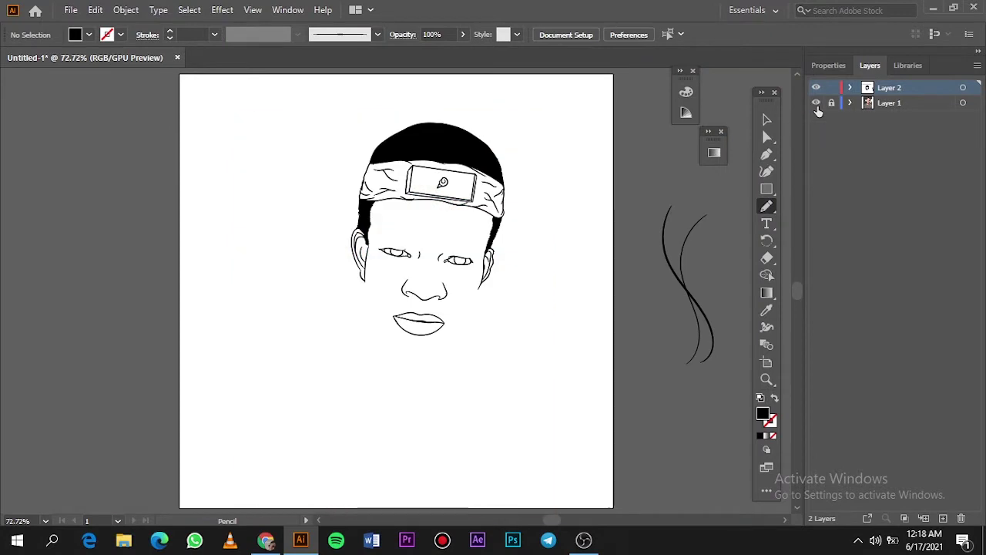
click(816, 102)
scroll(367, 200, up, 5)
Step: Set a black, no-fill 0.25 pt Paintbrush stroke and draw thin strands along the hair's left edge
key(shift+x)
click(214, 34)
click(231, 49)
scroll(324, 393, up, 2)
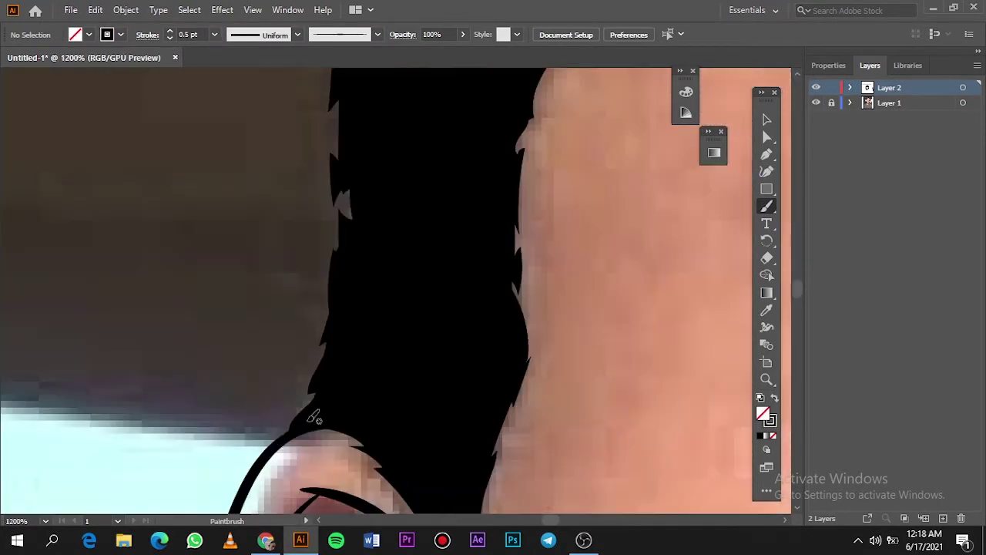
scroll(562, 471, up, 5)
drag(344, 195, 356, 275)
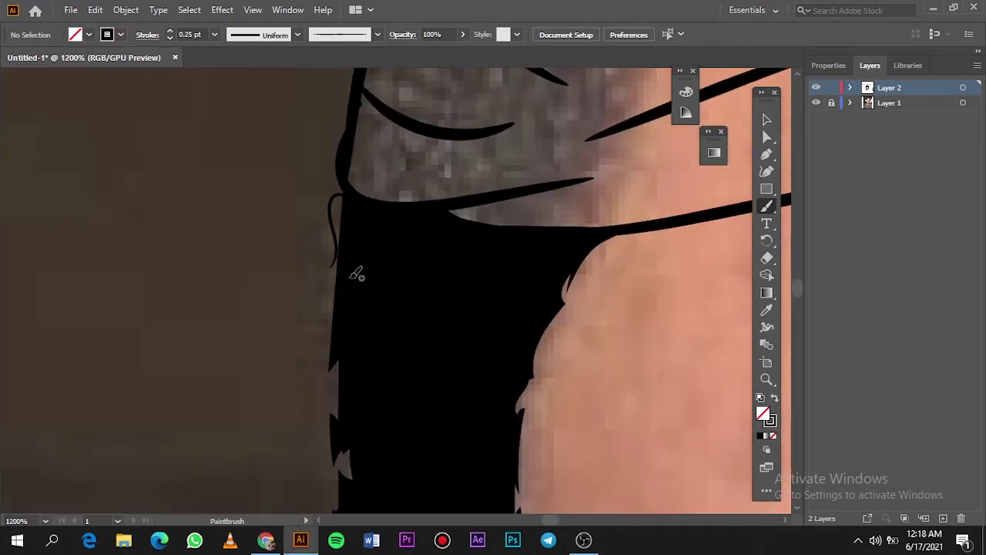
drag(338, 216, 322, 312)
Step: Add wispy wavy strands along the hair edge down toward the shoulder
scroll(339, 254, down, 3)
scroll(339, 231, down, 3)
scroll(339, 201, down, 3)
drag(345, 165, 318, 116)
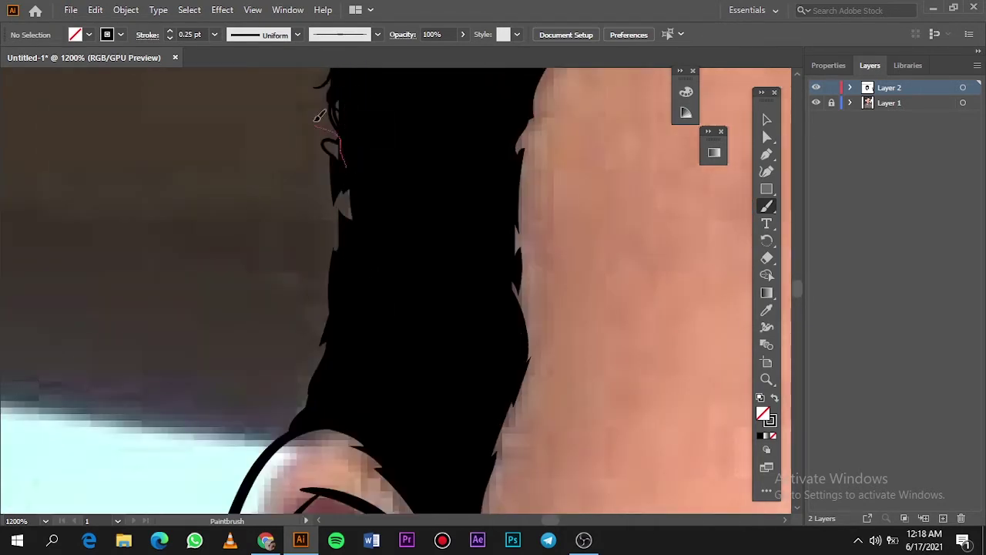
scroll(350, 193, down, 1)
mouse_move(348, 223)
mouse_down()
mouse_move(350, 192)
mouse_move(299, 277)
mouse_up()
scroll(345, 216, down, 1)
scroll(264, 211, down, 2)
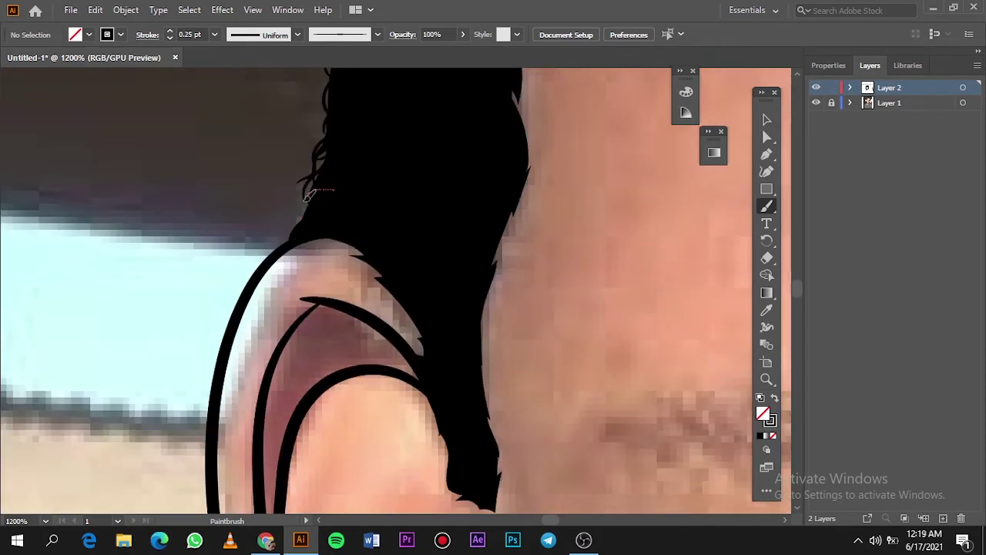
drag(307, 196, 285, 239)
scroll(341, 177, up, 5)
scroll(323, 187, down, 5)
scroll(211, 196, up, 1)
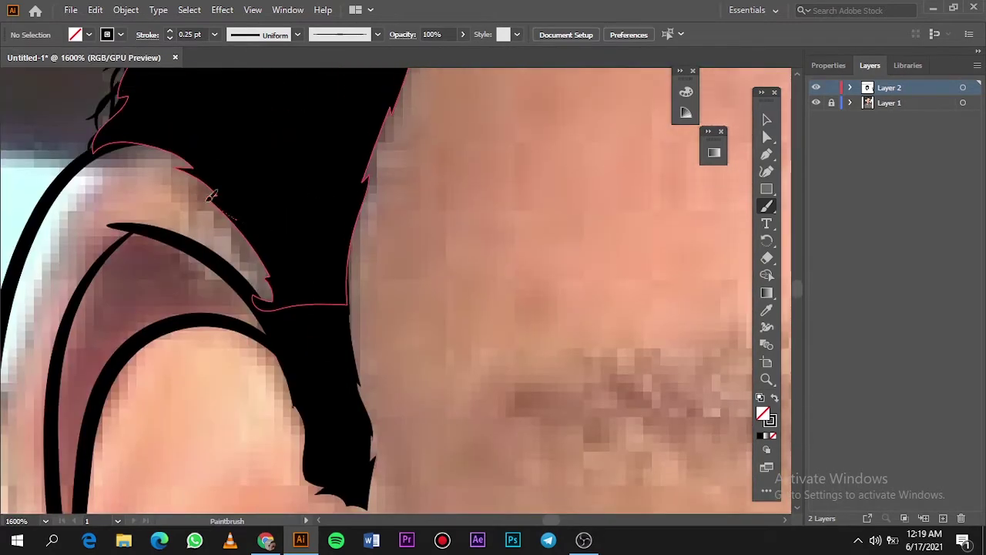
drag(211, 196, 135, 143)
scroll(135, 142, down, 2)
scroll(265, 171, down, 2)
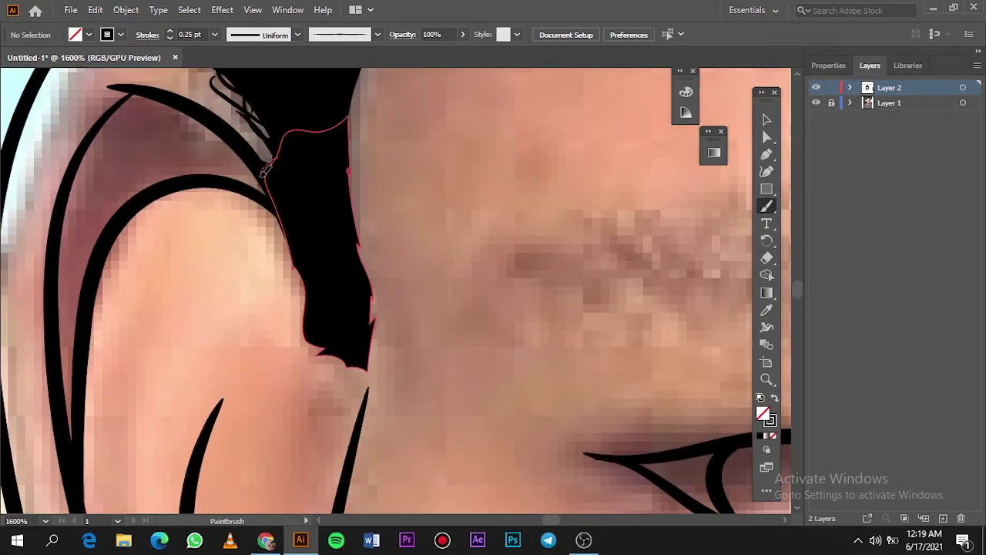
scroll(270, 165, down, 2)
scroll(308, 160, down, 2)
drag(324, 255, 366, 274)
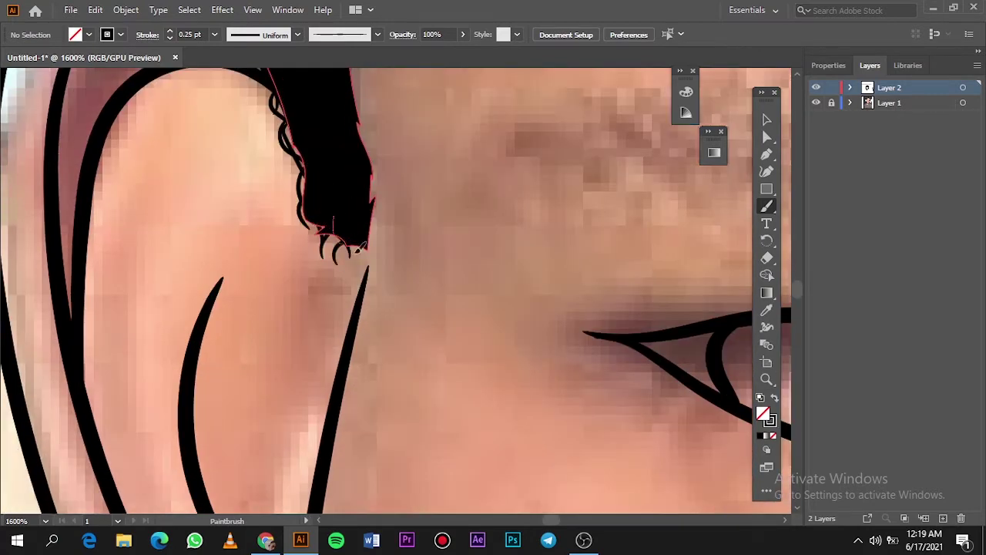
Step: Draw curly strands along the sideburn hair edge beside the ear, then fit the artboard in view
scroll(683, 252, up, 3)
scroll(377, 354, up, 3)
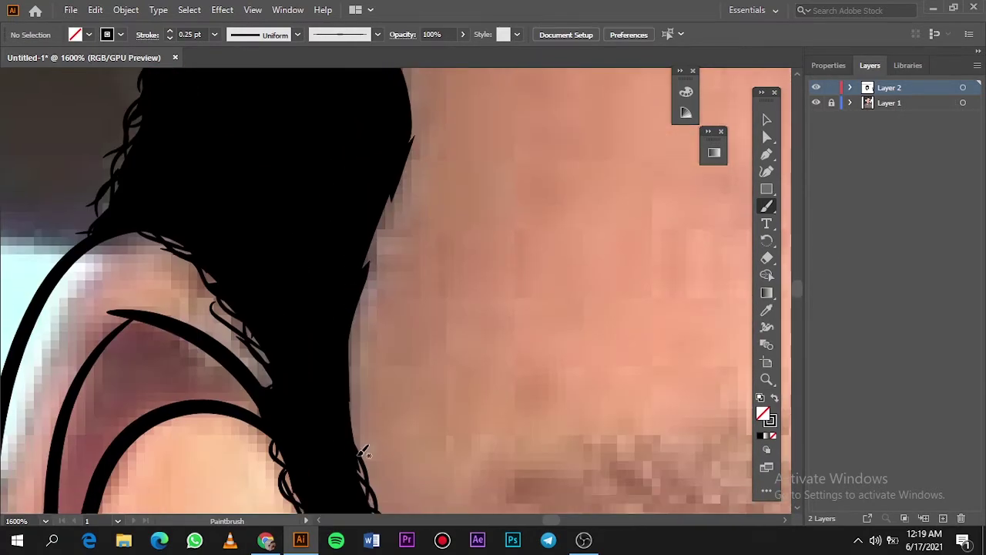
drag(343, 414, 371, 371)
scroll(374, 377, up, 1)
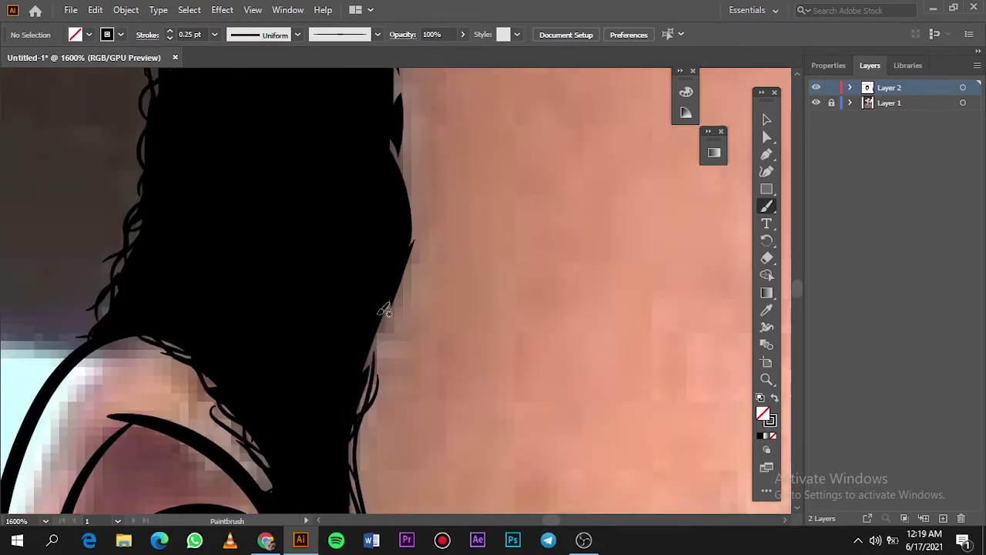
scroll(381, 392, up, 1)
scroll(389, 408, up, 1)
scroll(397, 423, up, 1)
drag(407, 499, 401, 425)
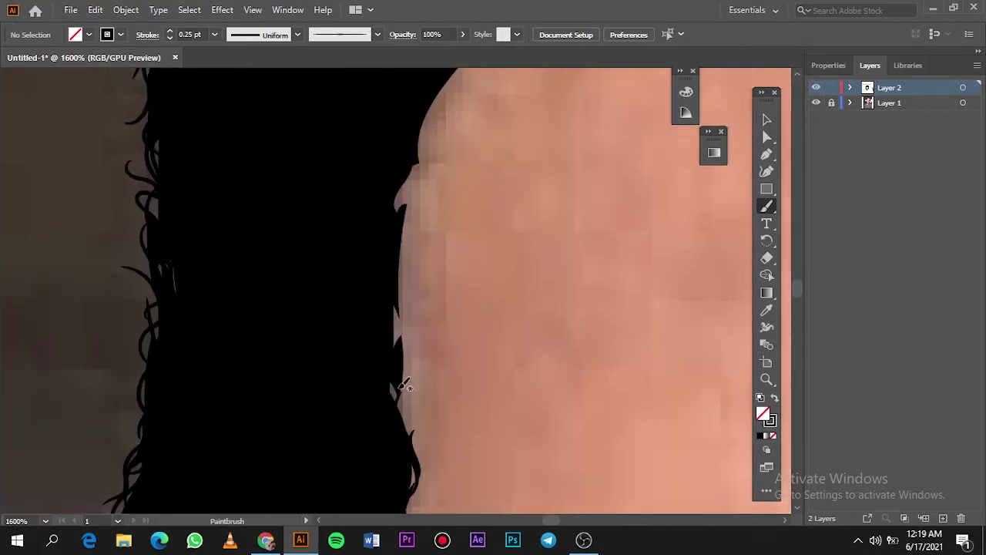
scroll(401, 424, up, 1)
scroll(403, 462, up, 1)
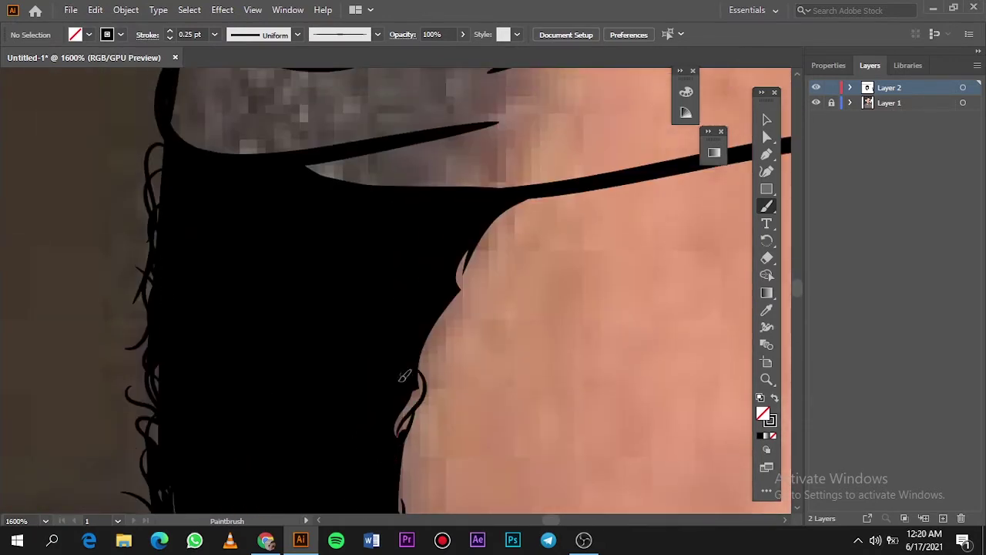
scroll(405, 409, up, 1)
scroll(412, 443, up, 1)
scroll(450, 462, up, 1)
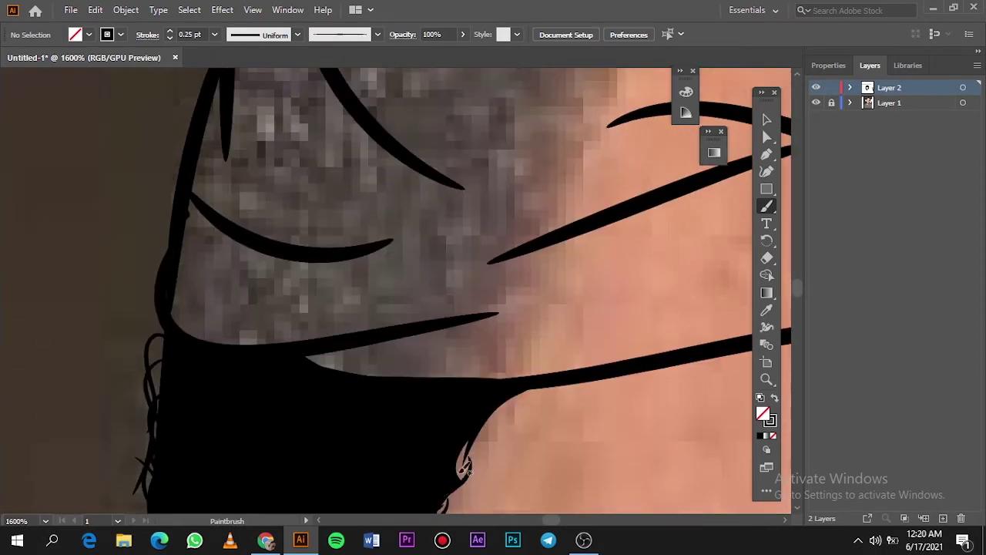
drag(462, 436, 464, 474)
key(ctrl+0)
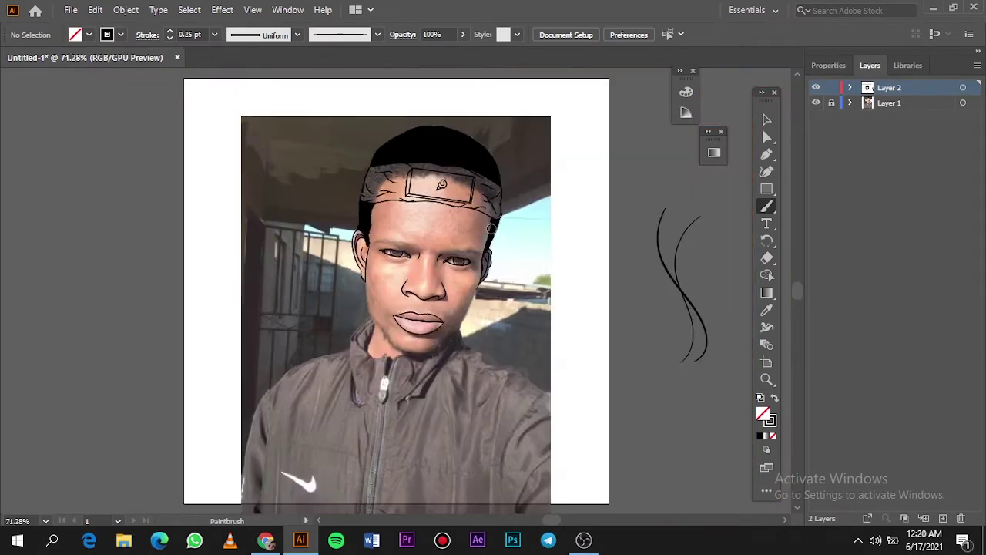
Step: Draw curly strands down the side of the hair beside the ear
scroll(446, 290, up, 5)
scroll(446, 289, up, 1)
mouse_move(435, 165)
mouse_down()
mouse_move(420, 245)
mouse_move(422, 223)
mouse_up()
scroll(431, 231, down, 1)
scroll(425, 219, down, 1)
drag(418, 165, 378, 269)
scroll(379, 269, down, 1)
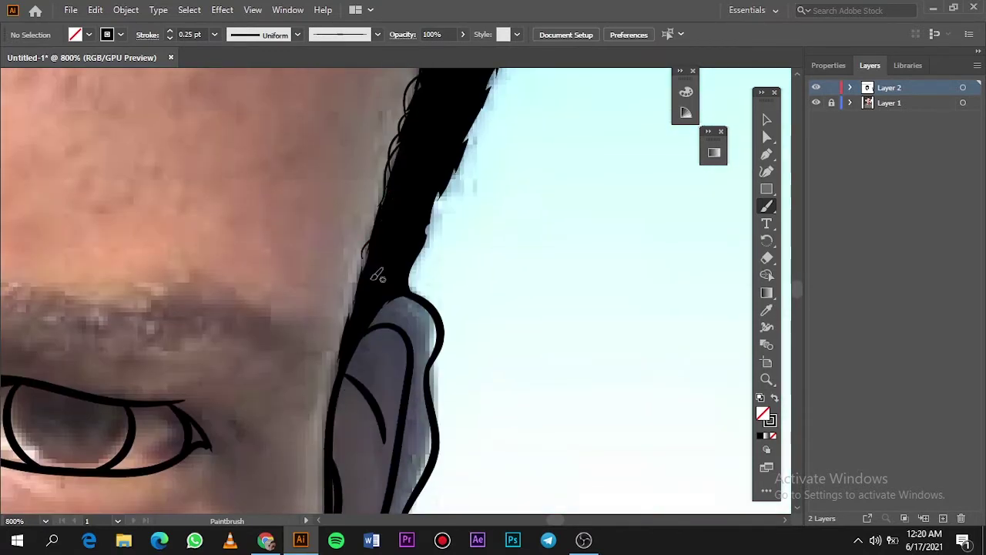
scroll(384, 157, down, 1)
drag(378, 159, 352, 211)
drag(342, 271, 343, 274)
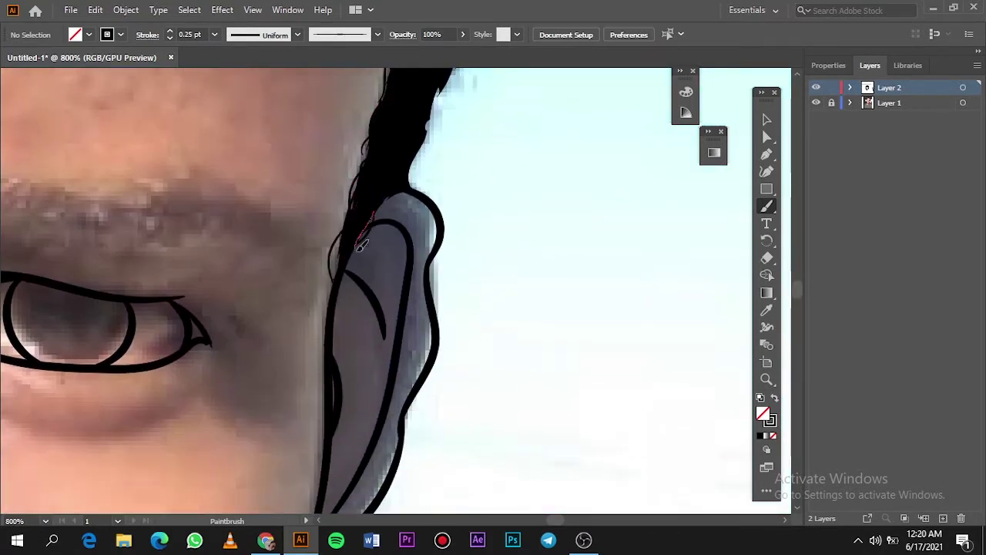
scroll(396, 220, up, 1)
scroll(416, 308, up, 1)
mouse_move(432, 385)
mouse_down()
mouse_move(437, 354)
mouse_move(473, 392)
mouse_up()
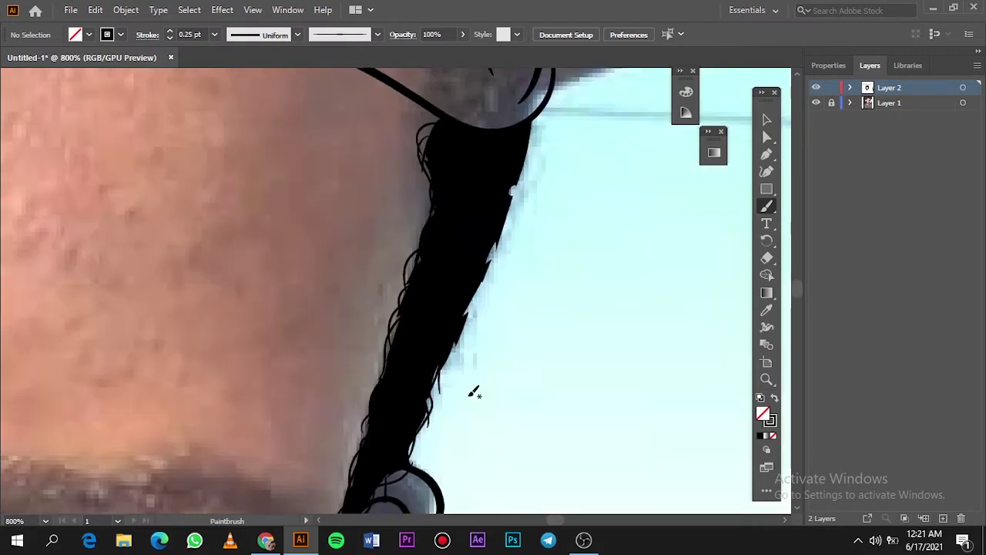
scroll(473, 392, up, 1)
scroll(471, 432, up, 1)
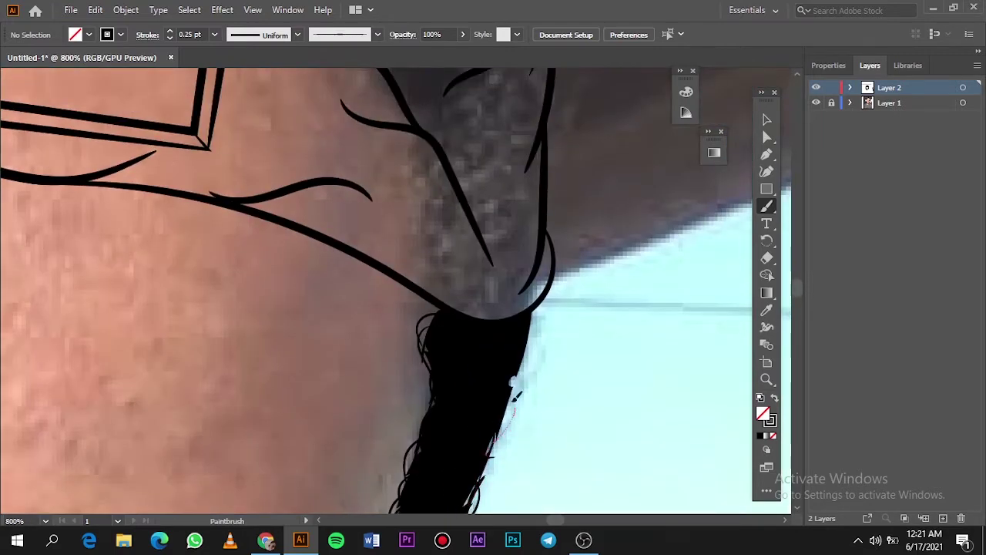
scroll(515, 400, up, 1)
scroll(518, 455, up, 1)
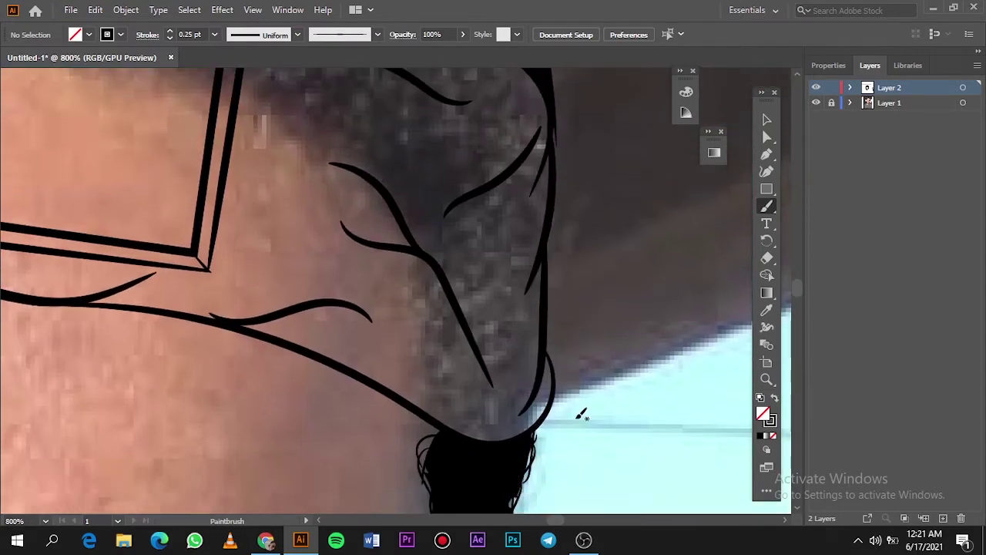
Step: Check the line art without the photo, then draw wavy strands along the hair's upper edge
key(ctrl+0)
click(816, 102)
click(816, 102)
scroll(385, 150, up, 3)
scroll(311, 291, up, 2)
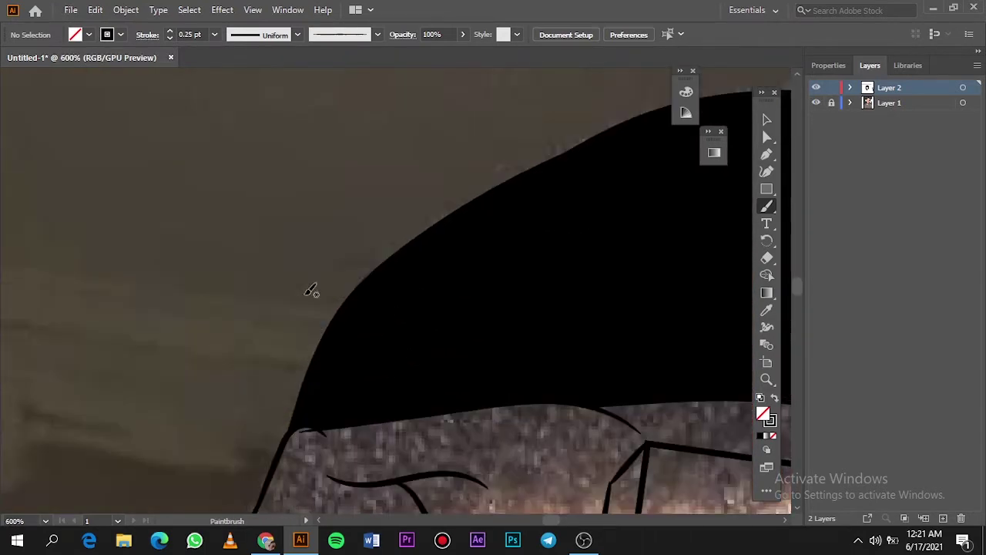
scroll(312, 410, up, 1)
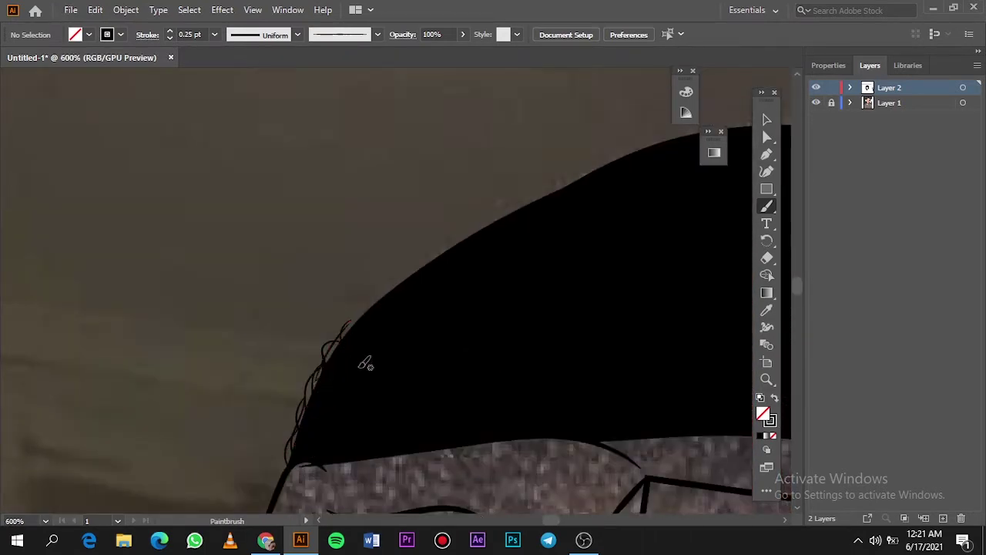
scroll(275, 440, up, 1)
scroll(242, 392, up, 1)
scroll(264, 352, up, 1)
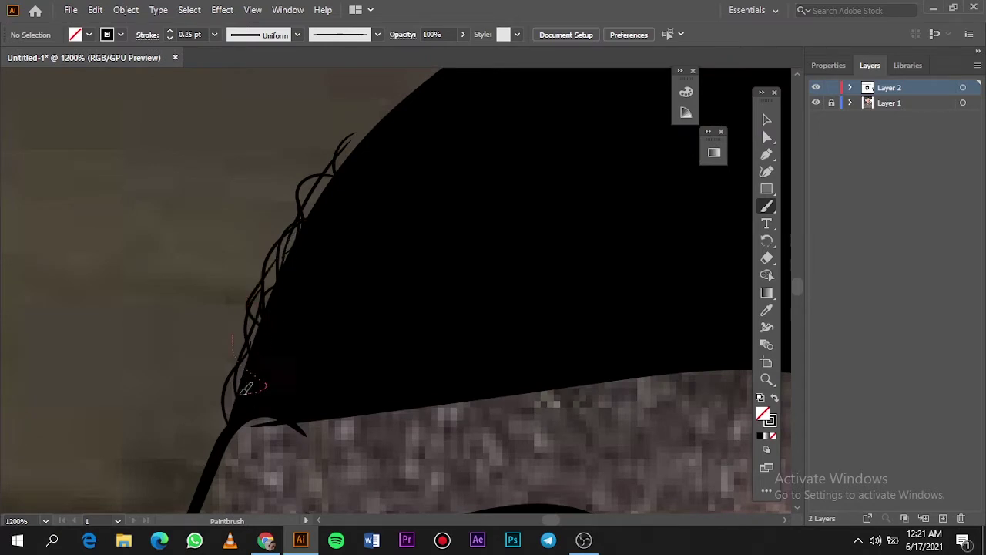
scroll(245, 389, up, 3)
drag(233, 376, 350, 266)
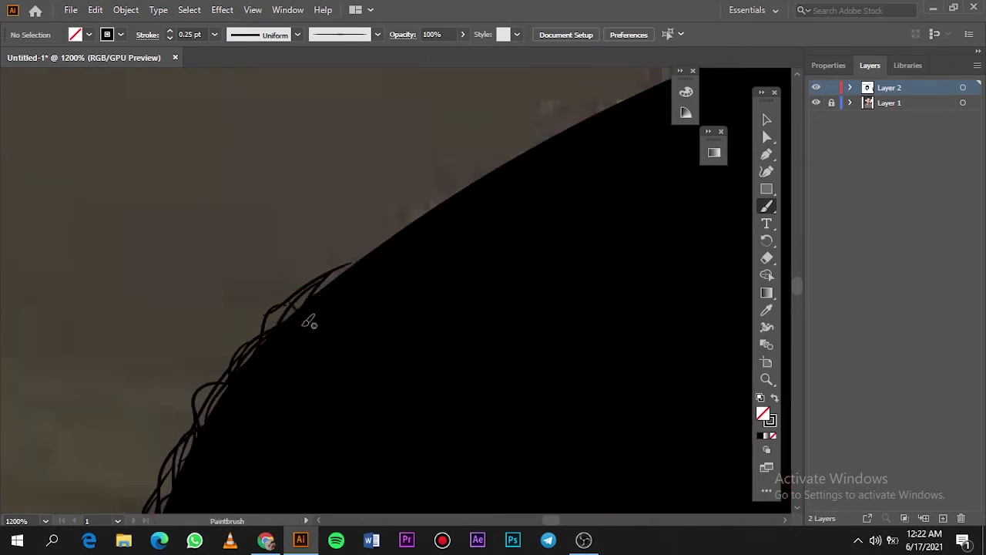
scroll(424, 229, up, 2)
scroll(424, 229, right, 2)
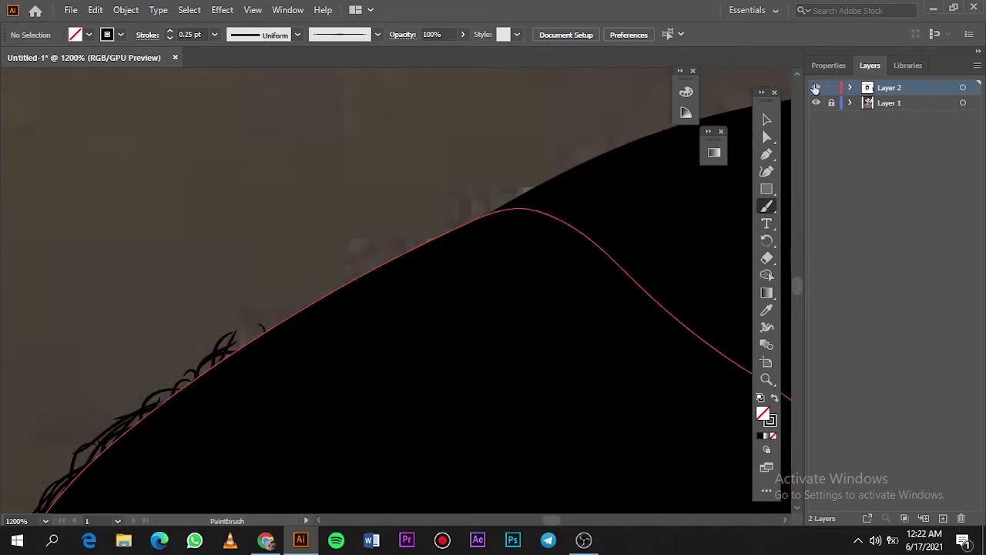
Step: Preview the lines again, then add curly strands along the top of the head and hair outline
key(ctrl+0)
click(816, 103)
click(816, 102)
scroll(407, 137, up, 5)
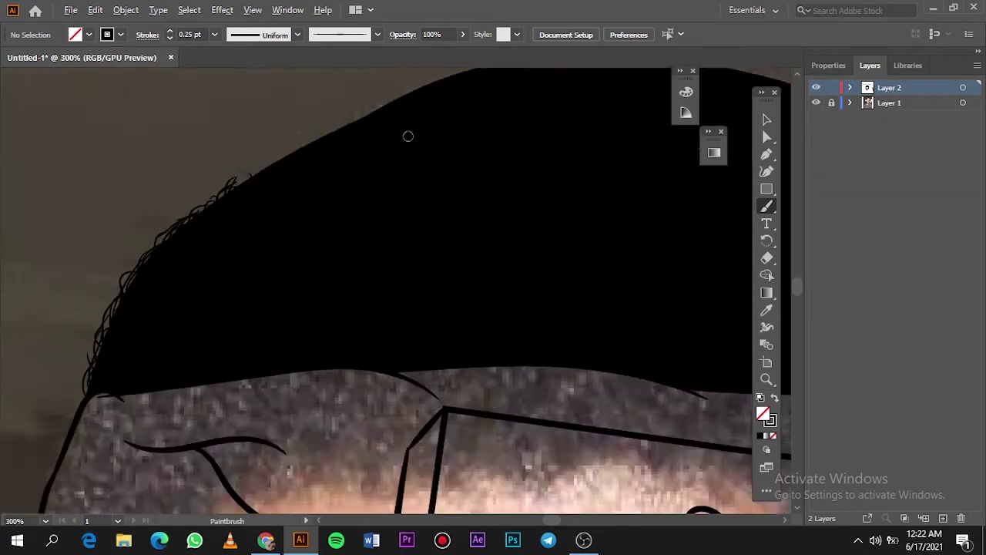
scroll(279, 273, up, 3)
mouse_move(543, 165)
mouse_down()
mouse_move(597, 147)
mouse_move(466, 207)
mouse_up()
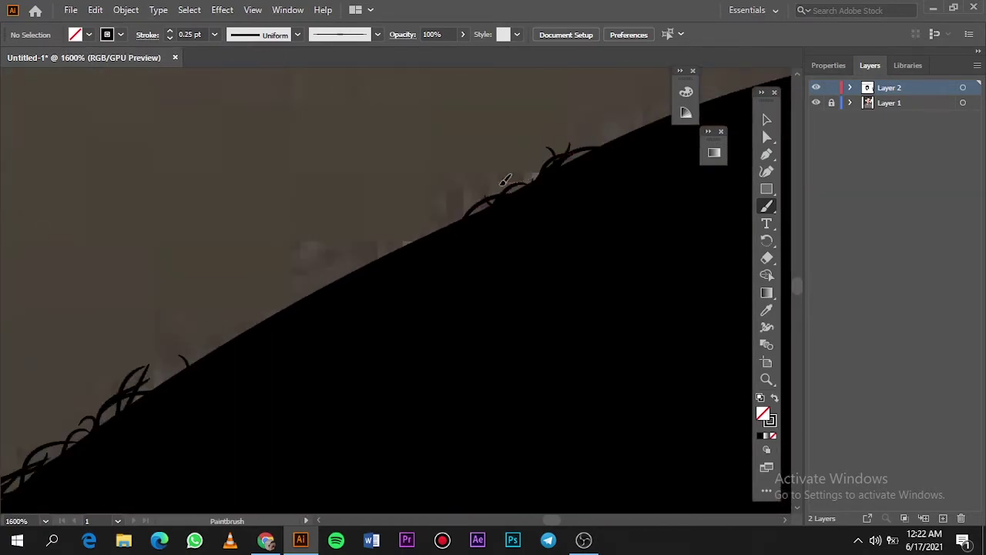
drag(416, 239, 468, 213)
scroll(507, 236, left, 2)
drag(454, 251, 424, 264)
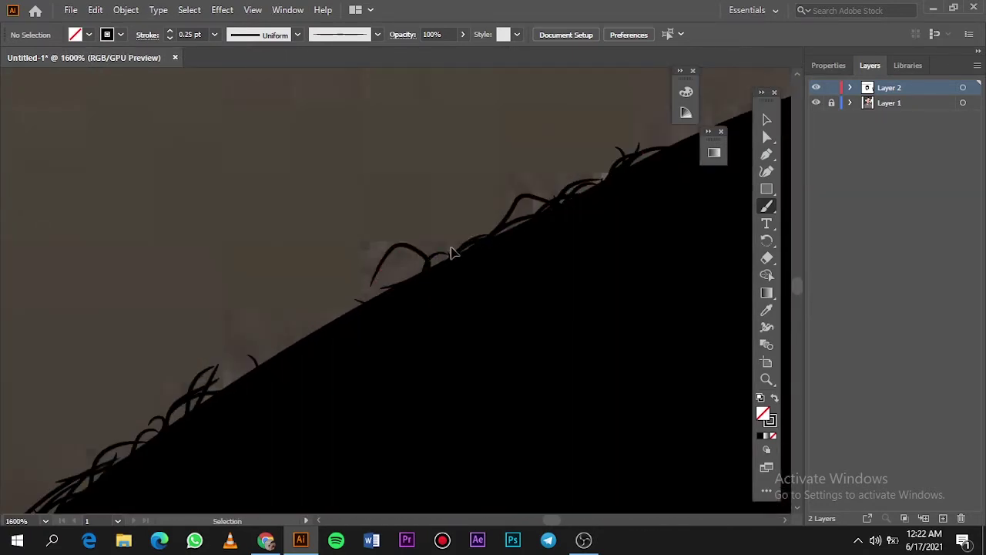
drag(271, 341, 231, 389)
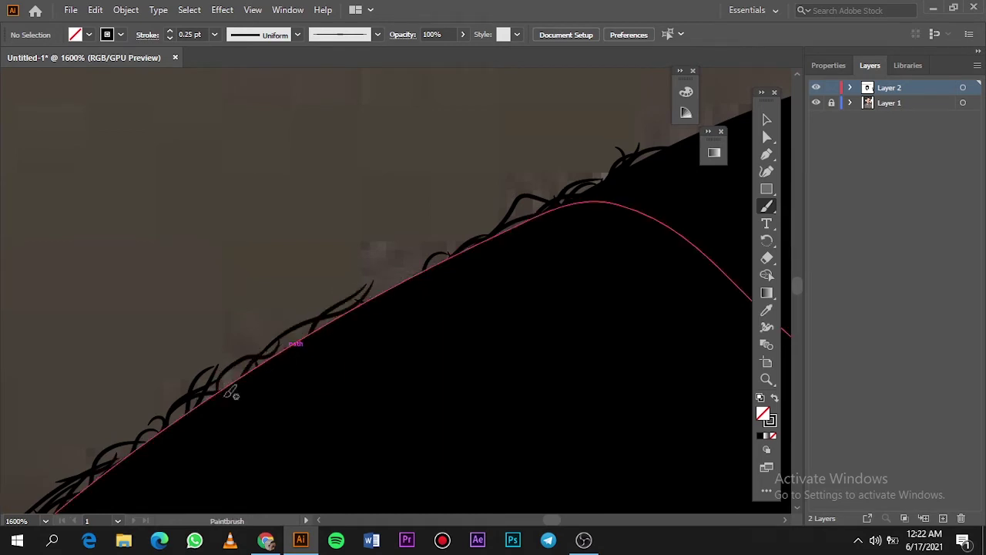
Step: Add a small curl at the crown and a curly strand across the top of the head
key(ctrl+0)
scroll(378, 162, up, 5)
drag(346, 192, 381, 193)
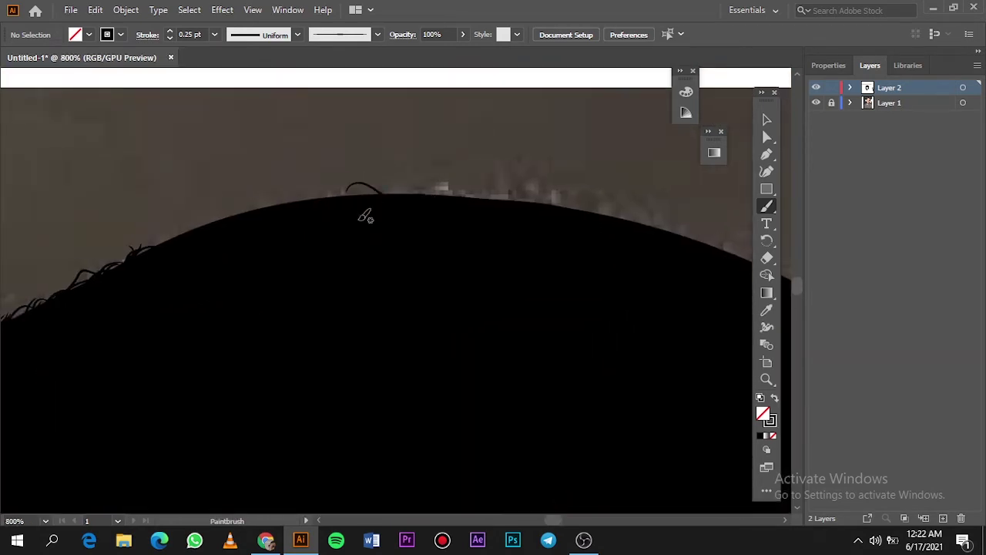
mouse_move(298, 189)
mouse_down()
mouse_move(285, 203)
mouse_move(268, 196)
mouse_up()
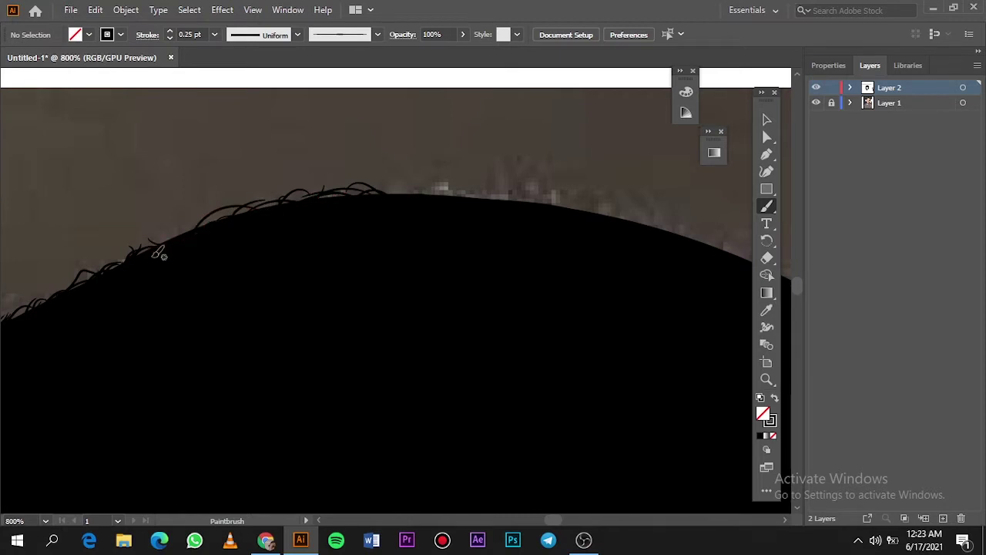
scroll(255, 255, right, 3)
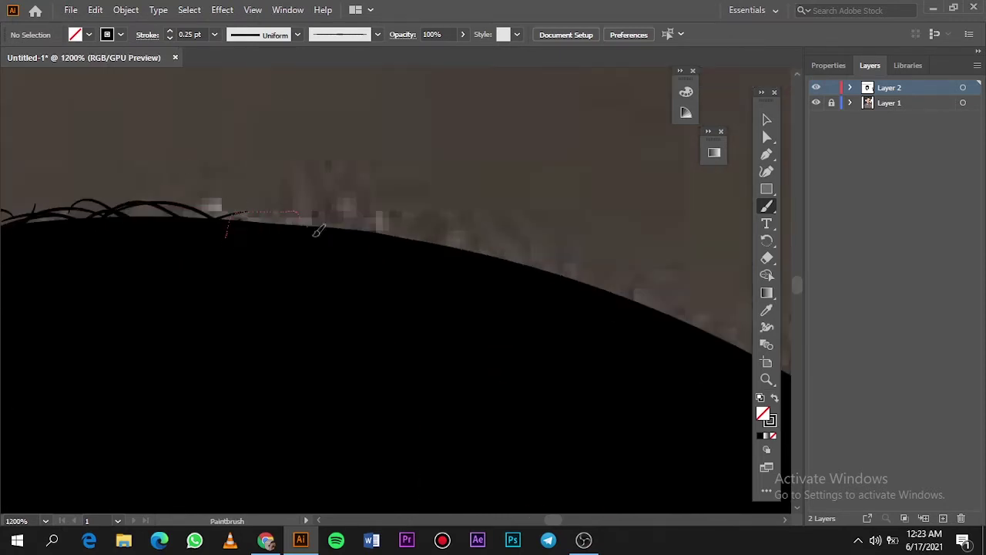
scroll(380, 218, up, 1)
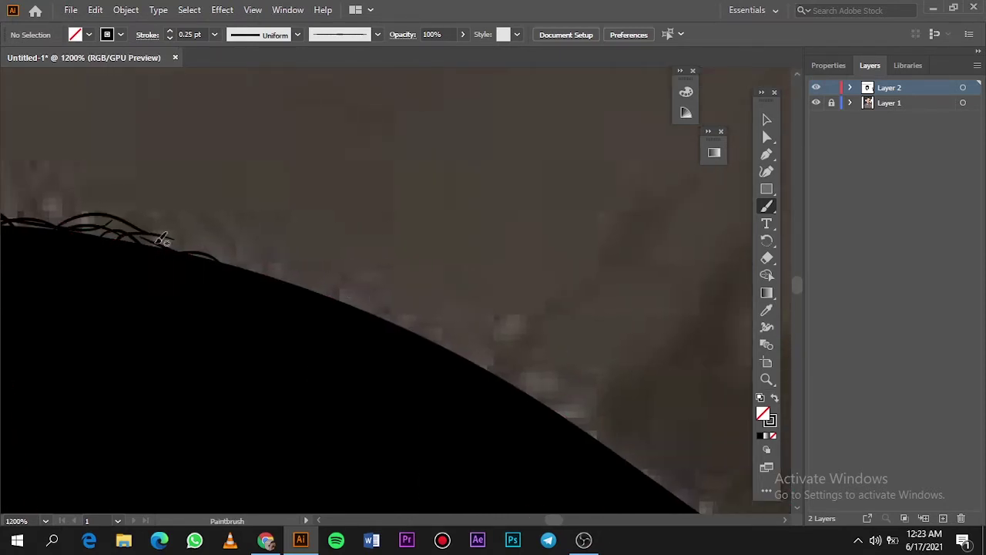
scroll(216, 260, right, 2)
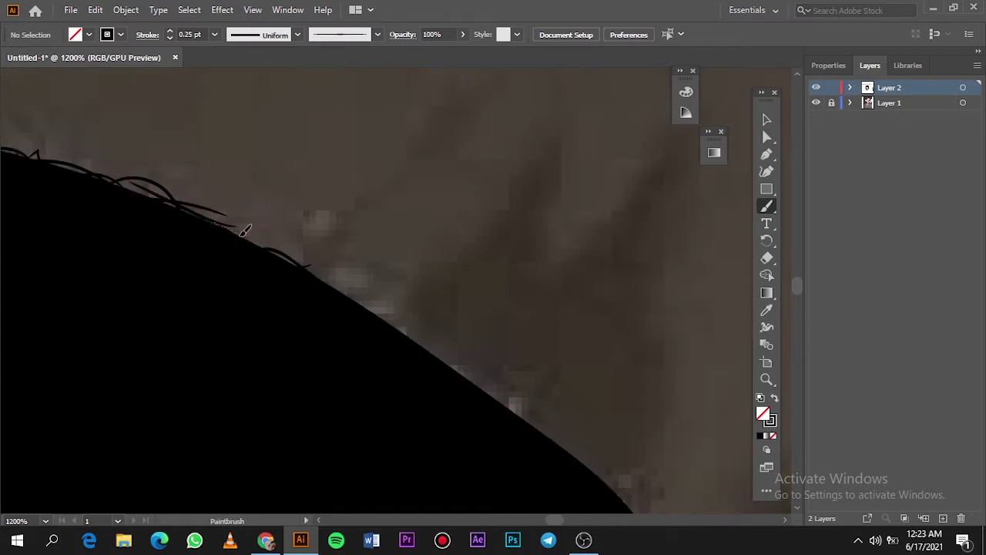
scroll(254, 243, down, 1)
scroll(262, 250, right, 1)
scroll(166, 146, down, 2)
scroll(495, 324, left, 1)
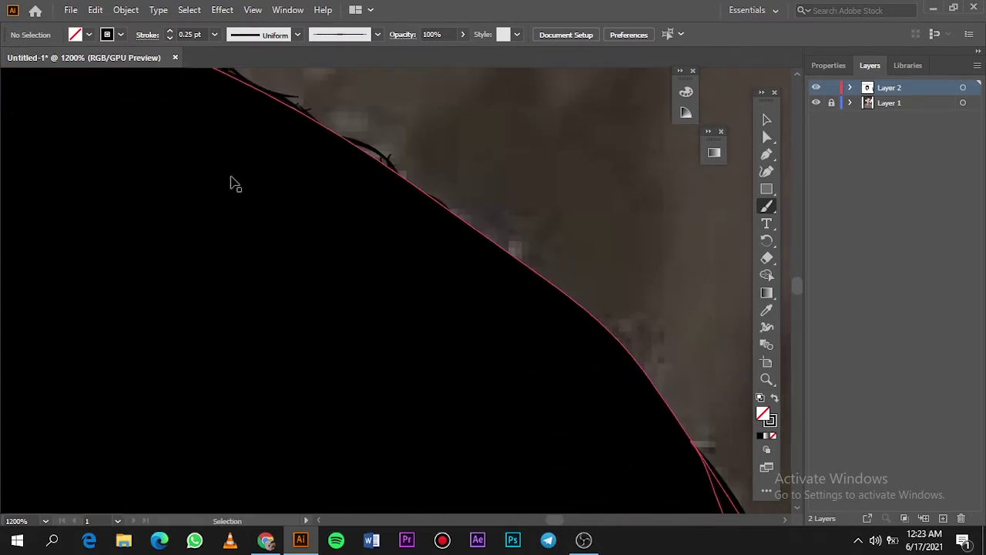
scroll(233, 183, up, 1)
scroll(308, 220, down, 1)
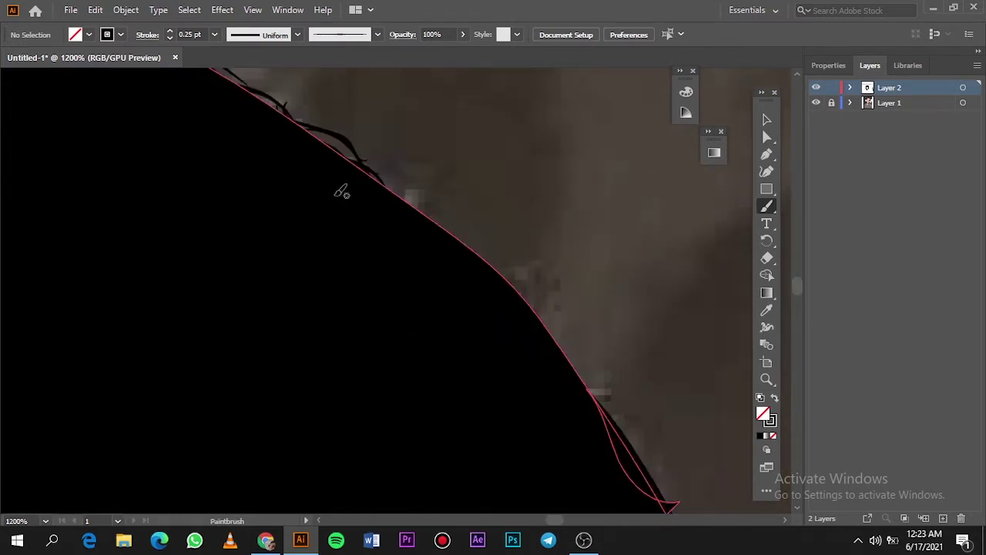
Step: Fringe the right side of the hair with a series of upward strand strokes
drag(462, 246, 416, 200)
scroll(385, 194, right, 1)
scroll(347, 192, down, 1)
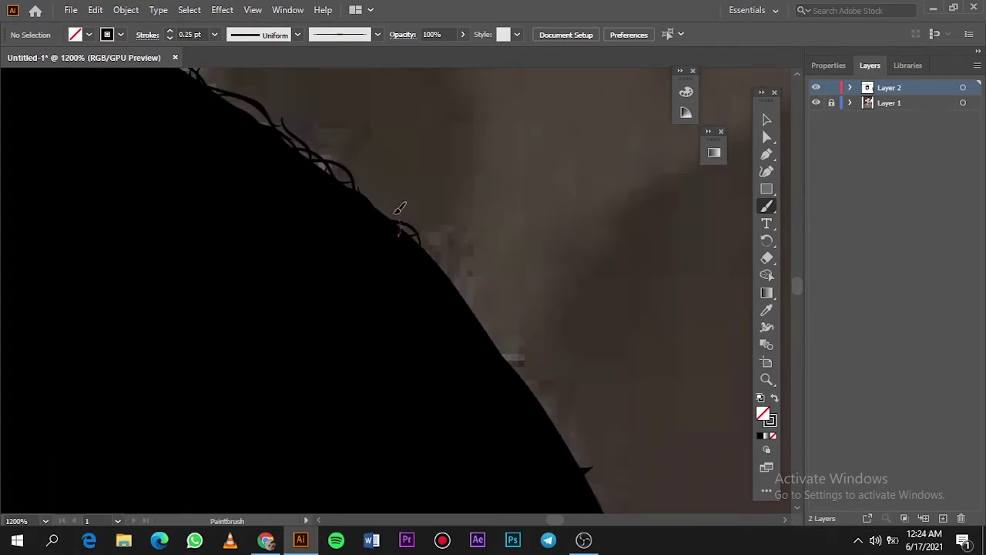
scroll(400, 208, right, 2)
scroll(409, 260, down, 2)
drag(389, 258, 317, 152)
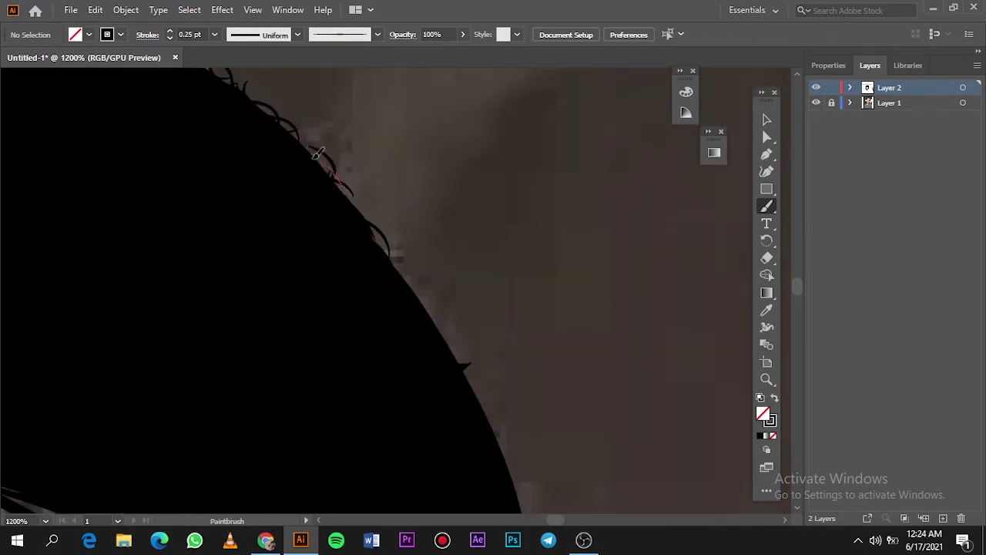
scroll(318, 151, right, 2)
scroll(318, 152, down, 2)
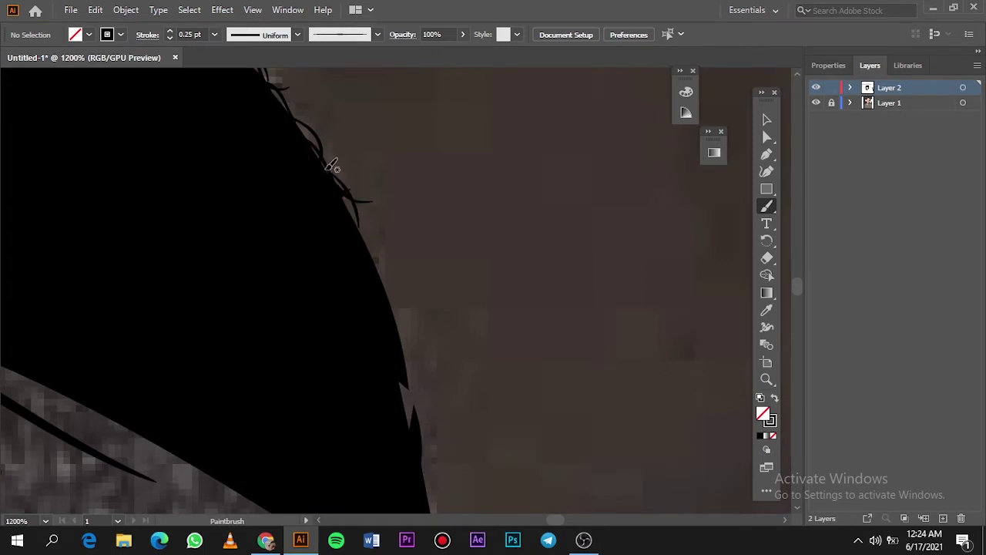
scroll(331, 166, down, 2)
scroll(399, 265, down, 3)
drag(420, 239, 416, 177)
drag(424, 216, 412, 162)
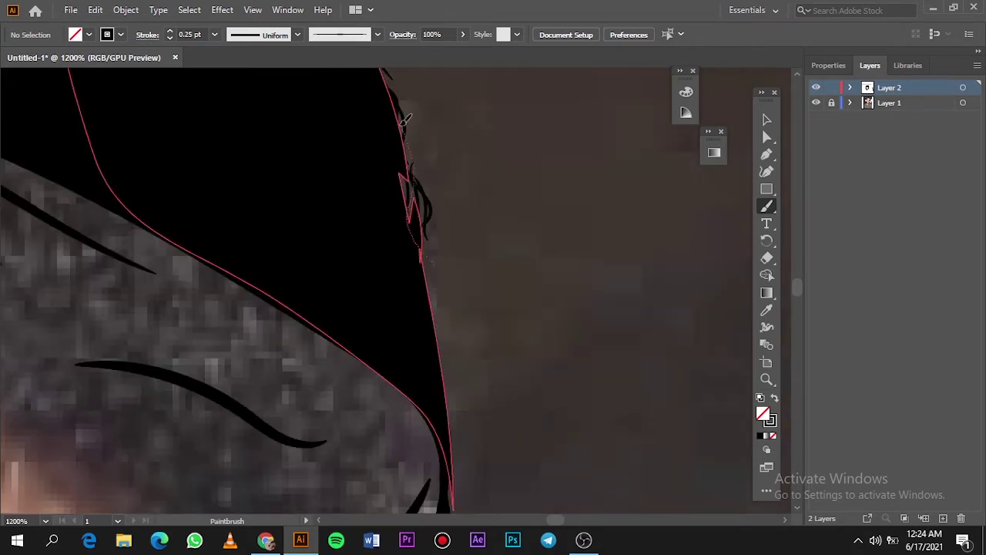
drag(412, 246, 404, 116)
scroll(431, 231, down, 2)
mouse_move(447, 238)
mouse_down()
mouse_move(435, 204)
mouse_move(443, 186)
mouse_up()
scroll(453, 269, down, 2)
drag(461, 330, 461, 237)
Step: Undo the first brow stroke, raise the stroke to 0.5 pt, and draw curved hair arcs at the brow's end
key(ctrl+0)
click(815, 103)
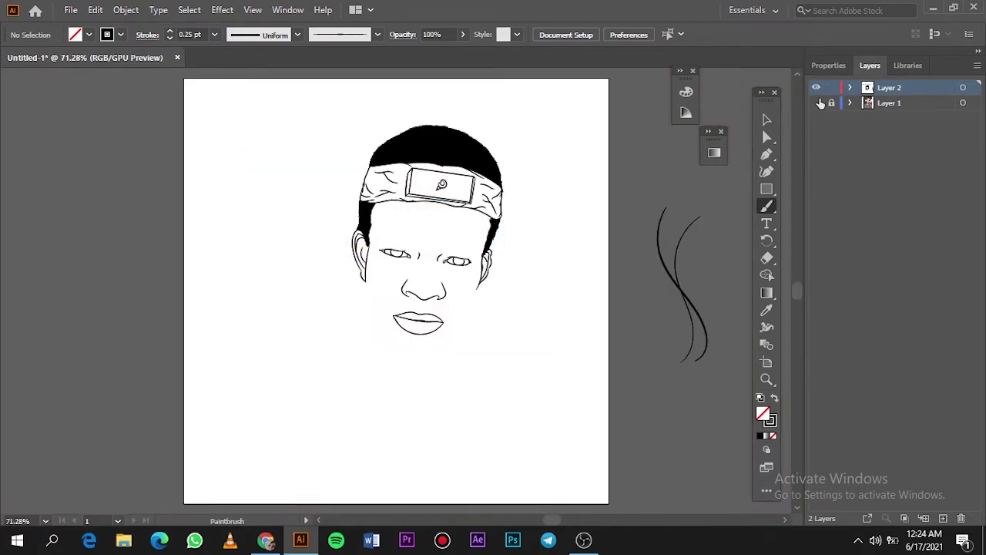
click(816, 103)
alt+scroll(402, 257, up, 6)
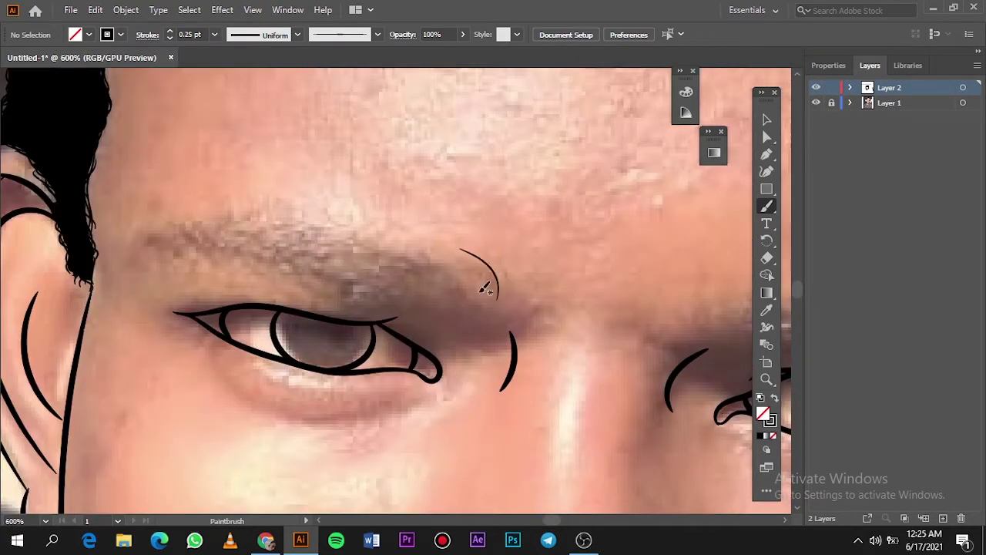
key(ctrl+z)
click(169, 30)
mouse_move(455, 253)
mouse_down()
mouse_move(502, 302)
mouse_move(487, 299)
mouse_up()
drag(419, 258, 455, 294)
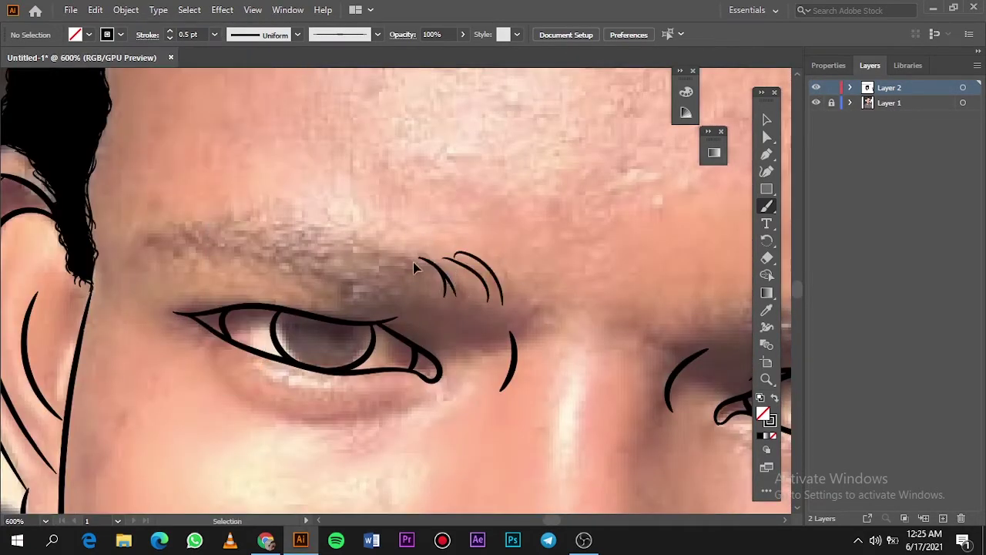
Step: Draw a wavy hair stroke along the upper brow and short strokes along its lower edge
mouse_move(406, 255)
mouse_down()
mouse_move(331, 231)
mouse_move(177, 224)
mouse_move(254, 265)
mouse_move(428, 299)
mouse_move(562, 296)
mouse_up()
scroll(202, 224, down, 5)
scroll(202, 224, up, 7)
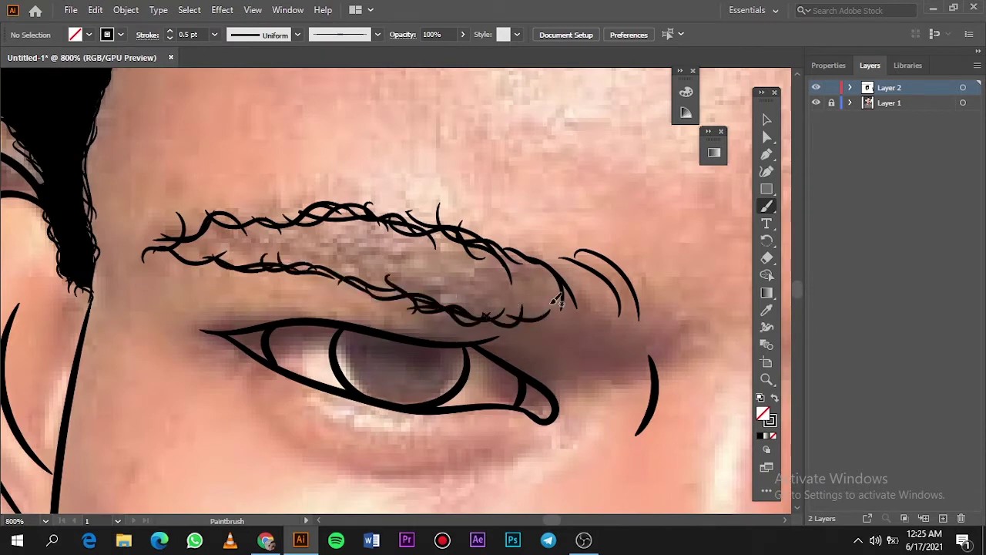
drag(532, 331, 558, 304)
drag(570, 339, 616, 304)
scroll(202, 235, up, 4)
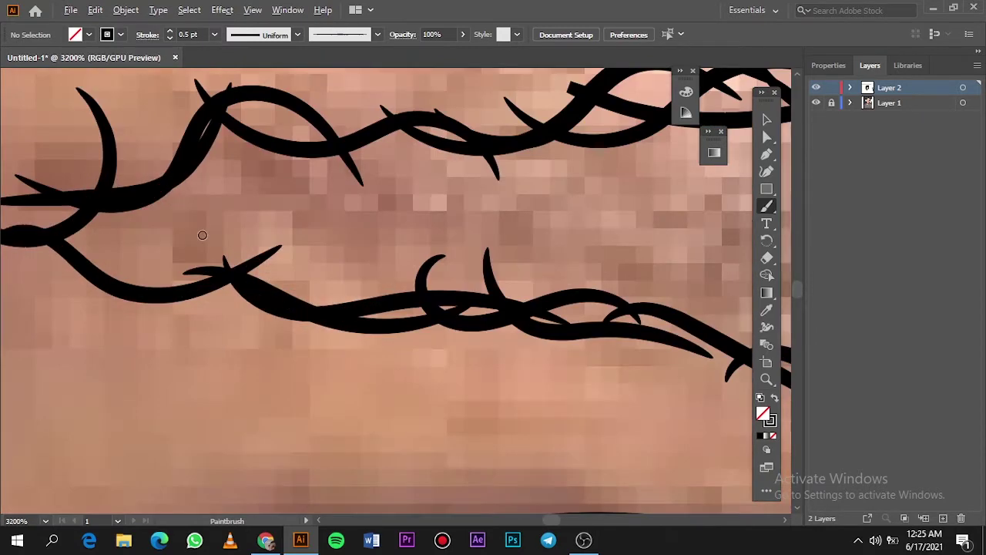
Step: Switch to black-filled Pencil shapes and fill the first two gaps in the left eyebrow
click(774, 398)
key(n)
mouse_move(119, 200)
mouse_down()
mouse_move(77, 214)
mouse_move(230, 278)
mouse_up()
drag(229, 121, 108, 220)
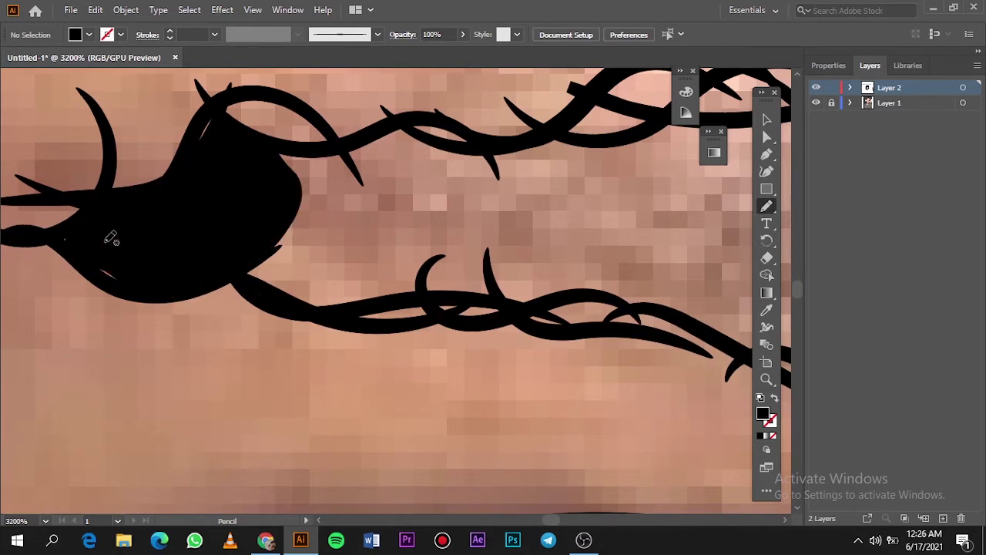
scroll(213, 213, up, 3)
scroll(214, 213, right, 2)
drag(169, 250, 281, 233)
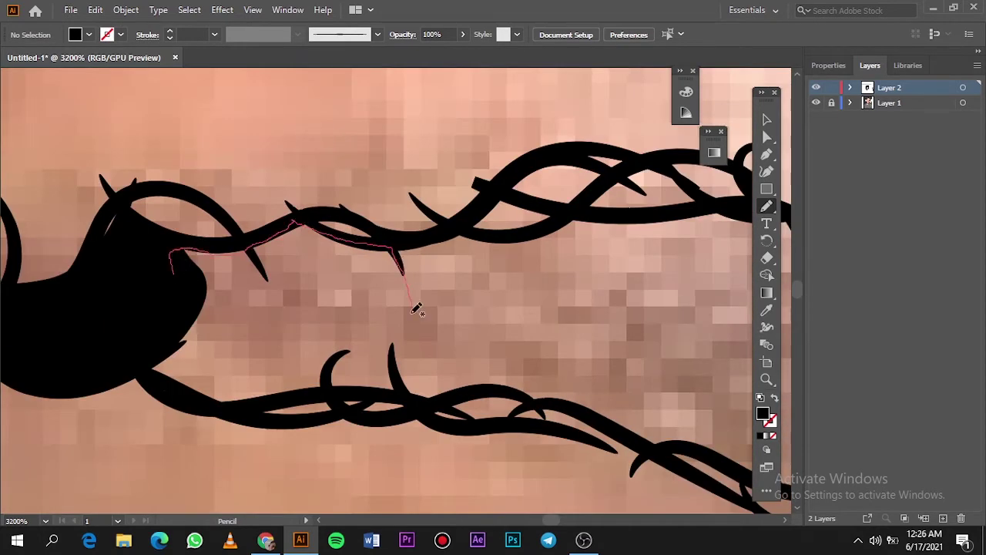
mouse_move(416, 309)
mouse_down()
mouse_move(269, 393)
mouse_move(166, 358)
mouse_up()
Step: Fill the next gaps between the left eyebrow's hair strokes with black shapes
key(ctrl+0)
scroll(445, 264, up, 5)
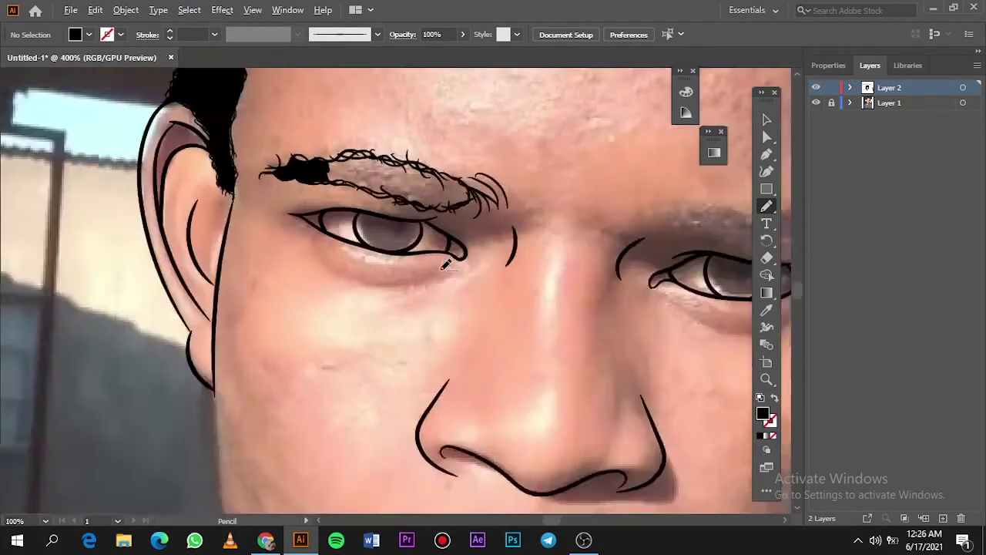
scroll(366, 162, up, 5)
drag(396, 159, 354, 239)
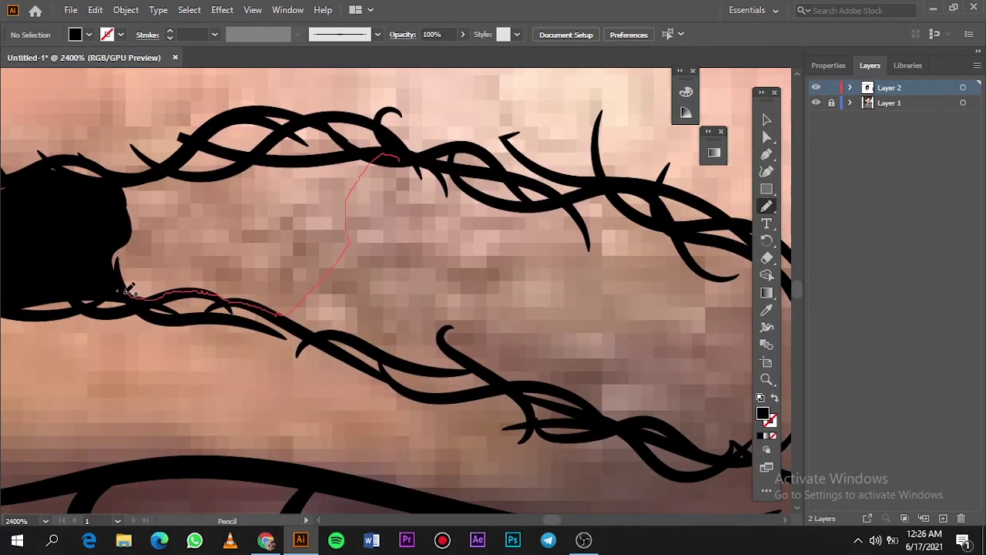
drag(189, 171, 397, 159)
scroll(397, 159, up, 1)
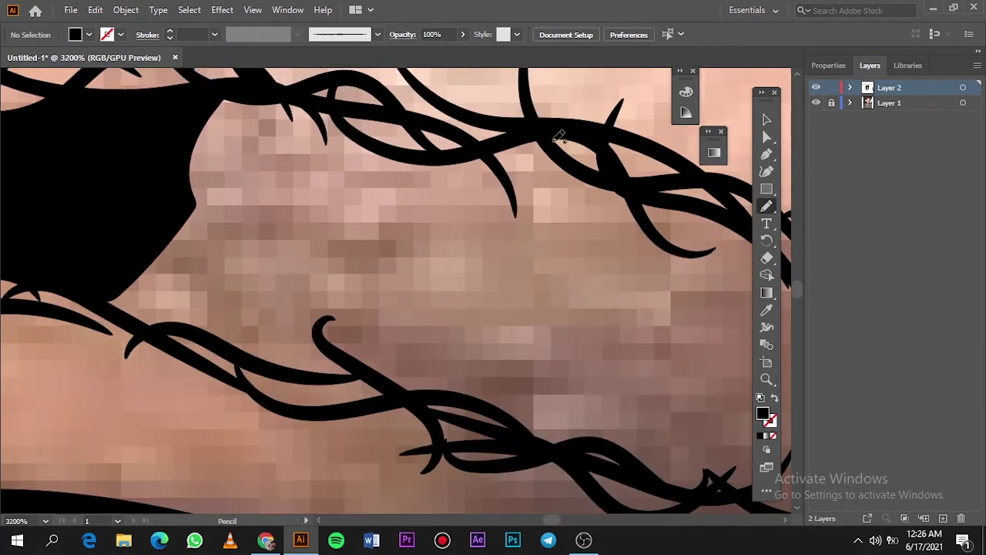
mouse_move(543, 131)
mouse_down()
mouse_move(279, 368)
mouse_move(150, 194)
mouse_move(543, 131)
mouse_up()
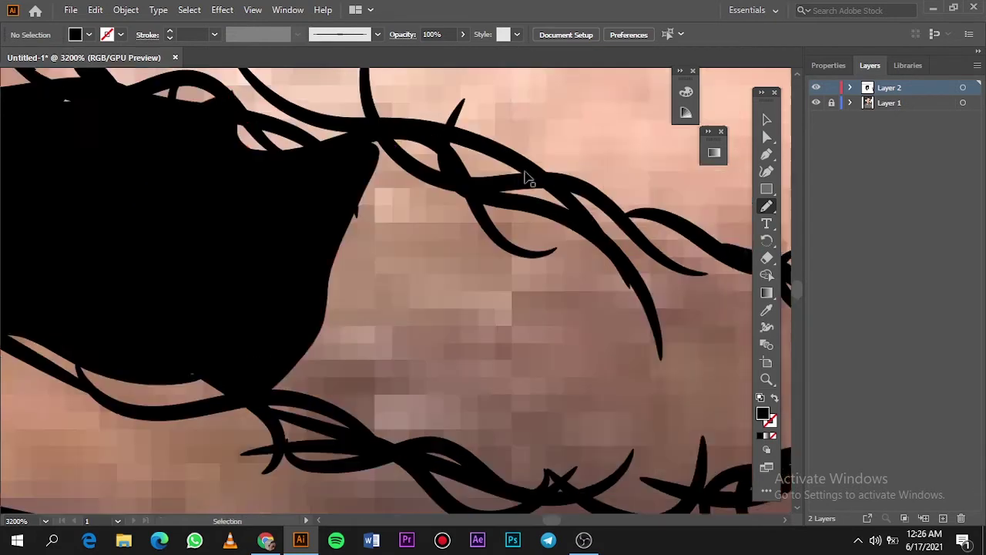
Step: Fill the remaining brow gaps, a curved hair and a small loop below, in solid black
scroll(524, 177, up, 3)
mouse_move(295, 376)
mouse_down()
mouse_move(150, 164)
mouse_move(417, 154)
mouse_up()
scroll(175, 176, right, 5)
drag(385, 206, 423, 402)
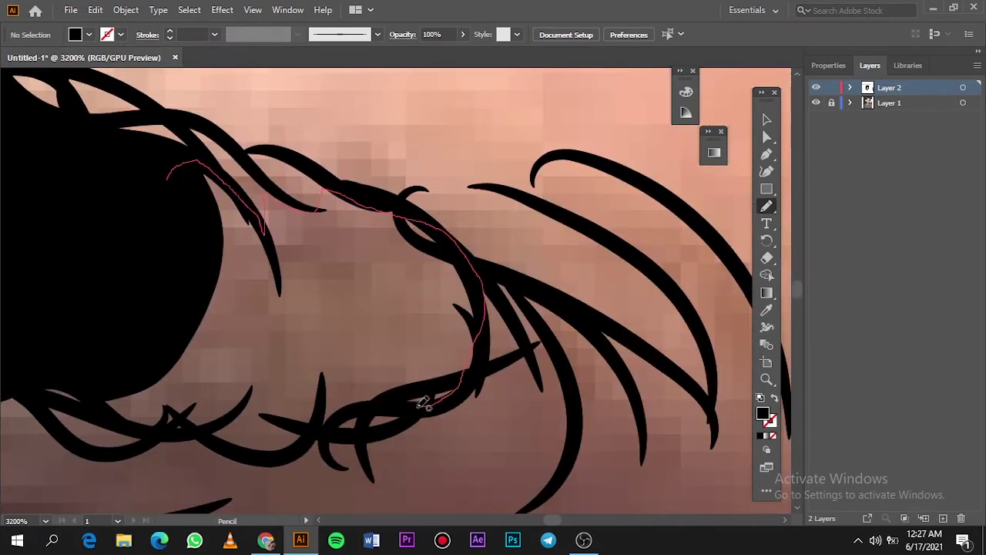
mouse_move(352, 410)
mouse_down()
mouse_move(161, 429)
mouse_move(167, 171)
mouse_up()
drag(193, 377, 264, 352)
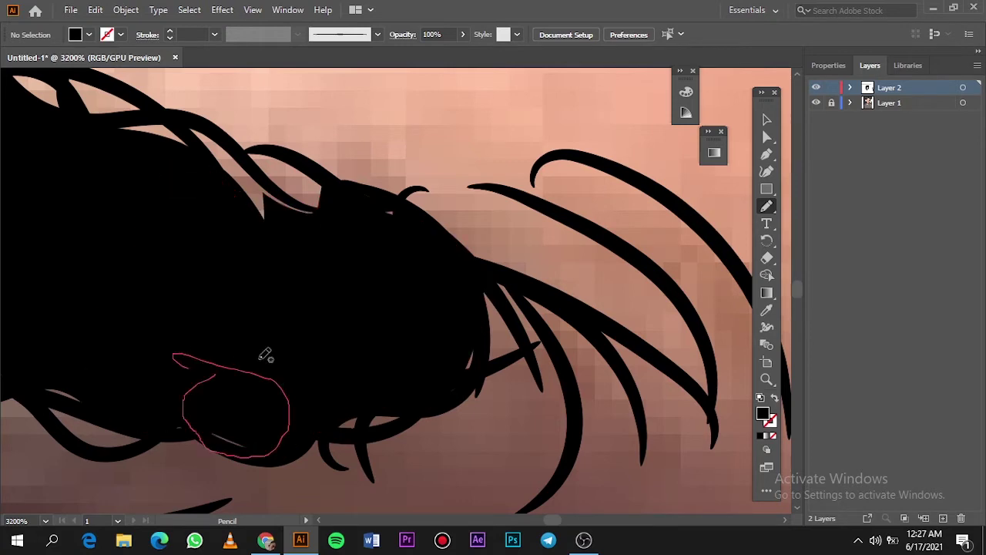
Step: Fit the artboard and briefly hide the photo to check the line art
key(ctrl+0)
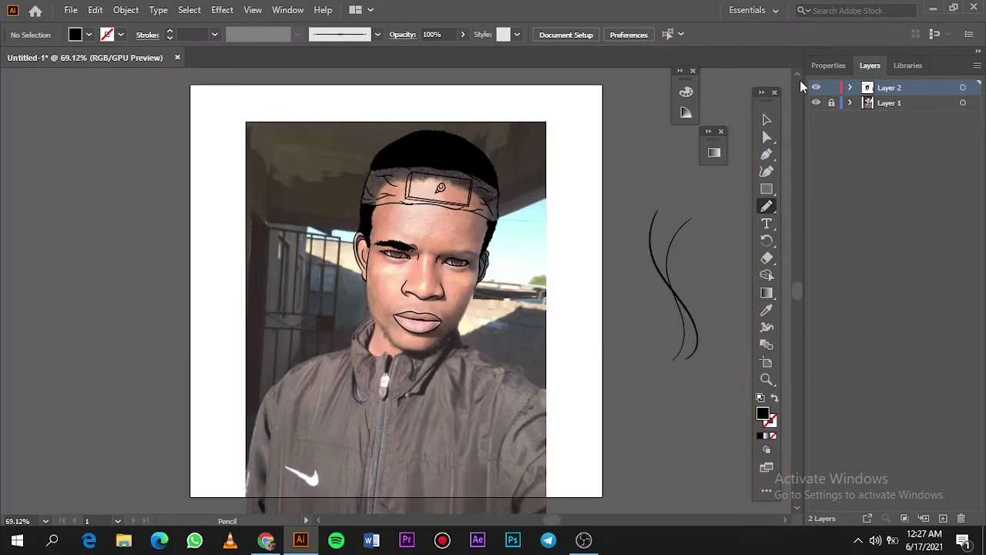
click(816, 103)
click(816, 103)
scroll(469, 247, up, 6)
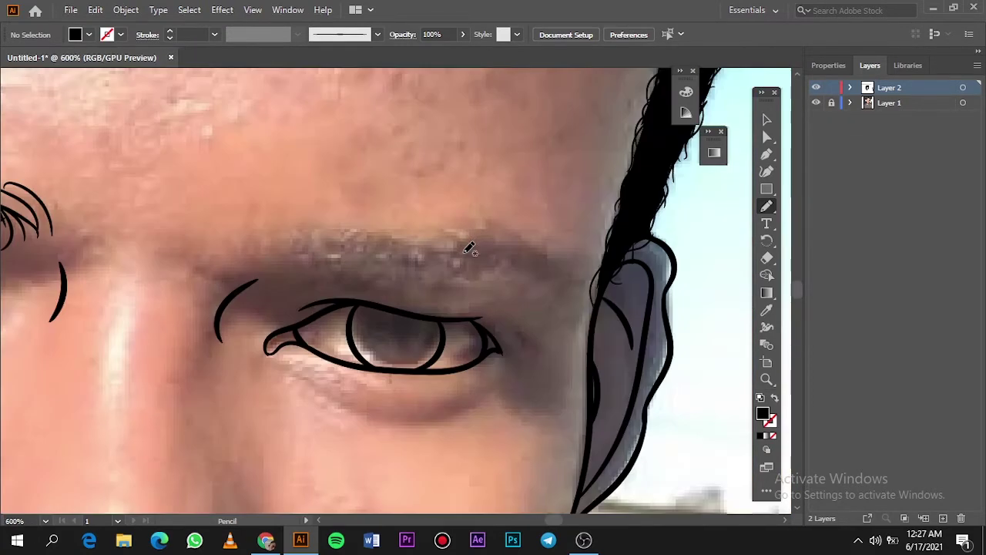
Step: Paint wavy black stroke-only hairs along the right eyebrow's top, bottom and right end
key(shift+x)
key(b)
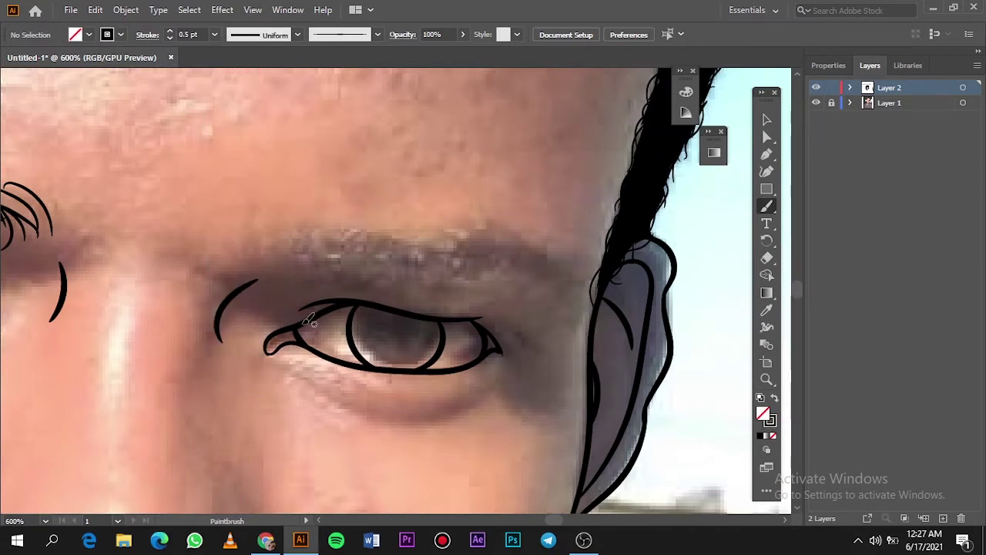
drag(267, 283, 278, 245)
drag(287, 279, 317, 243)
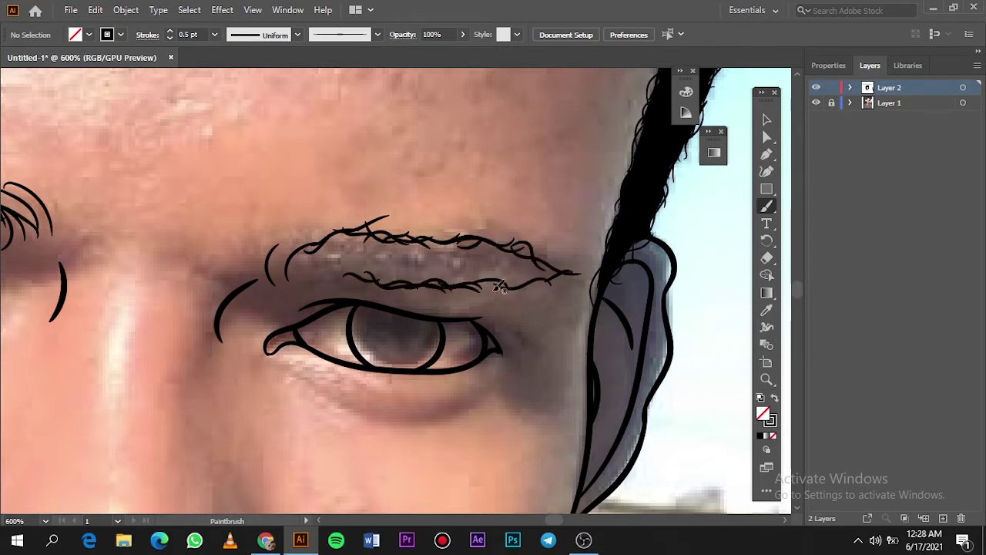
drag(347, 277, 316, 278)
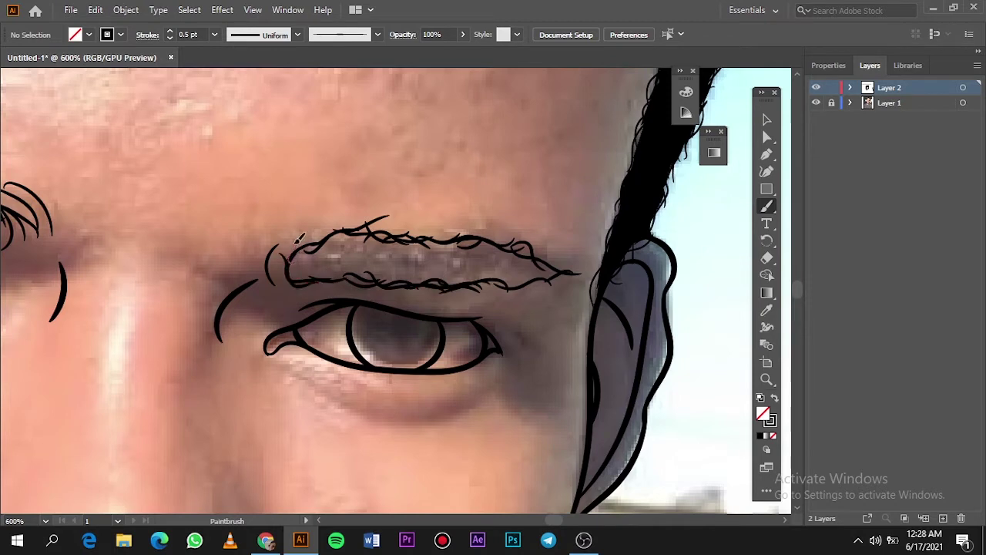
scroll(566, 284, up, 2)
mouse_move(554, 266)
mouse_down()
mouse_move(600, 316)
mouse_move(588, 307)
mouse_up()
Step: Switch to black-filled Pencil shapes and fill gaps along the right brow's lower and upper branches
key(n)
key(shift+x)
scroll(485, 237, up, 3)
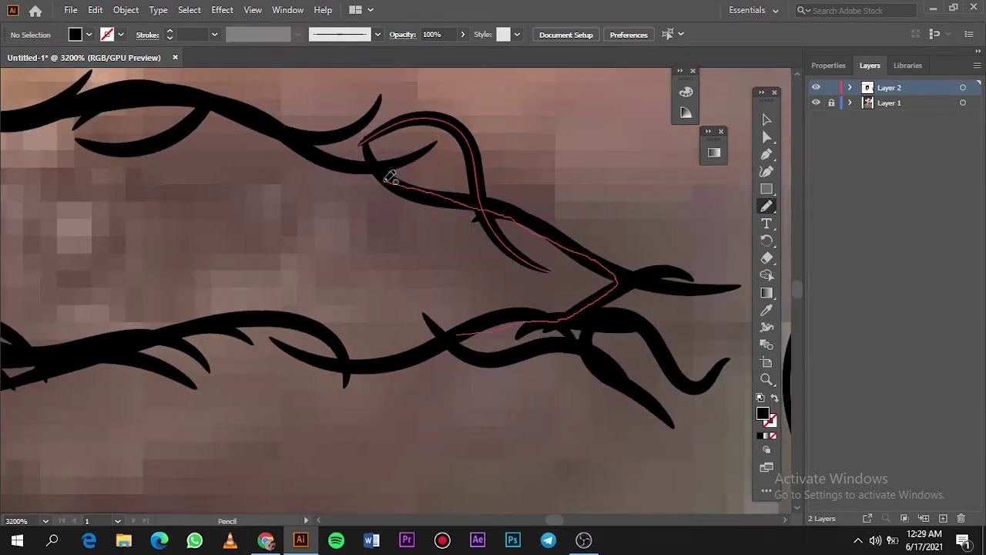
drag(370, 360, 621, 282)
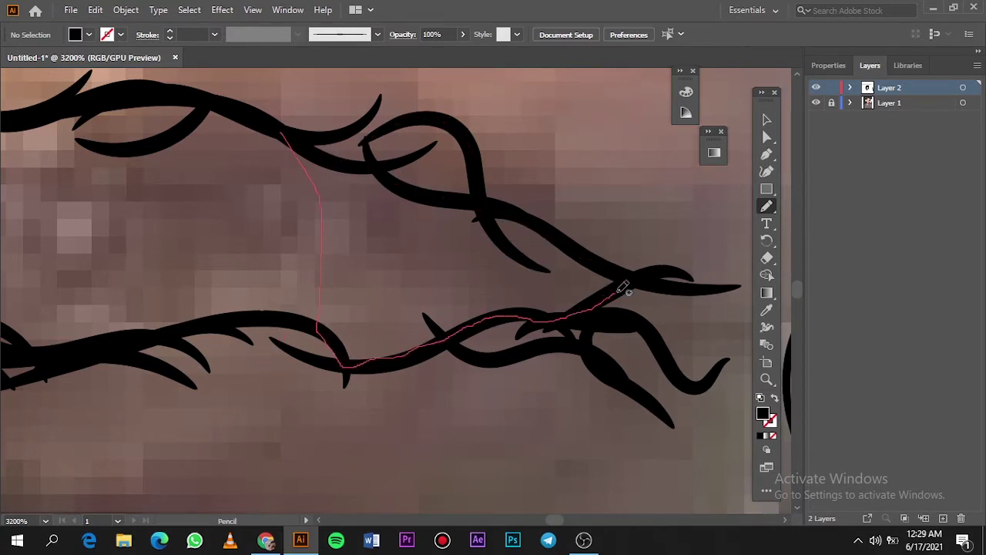
scroll(682, 254, down, 3)
mouse_move(691, 231)
mouse_down()
mouse_move(296, 115)
mouse_move(207, 108)
mouse_up()
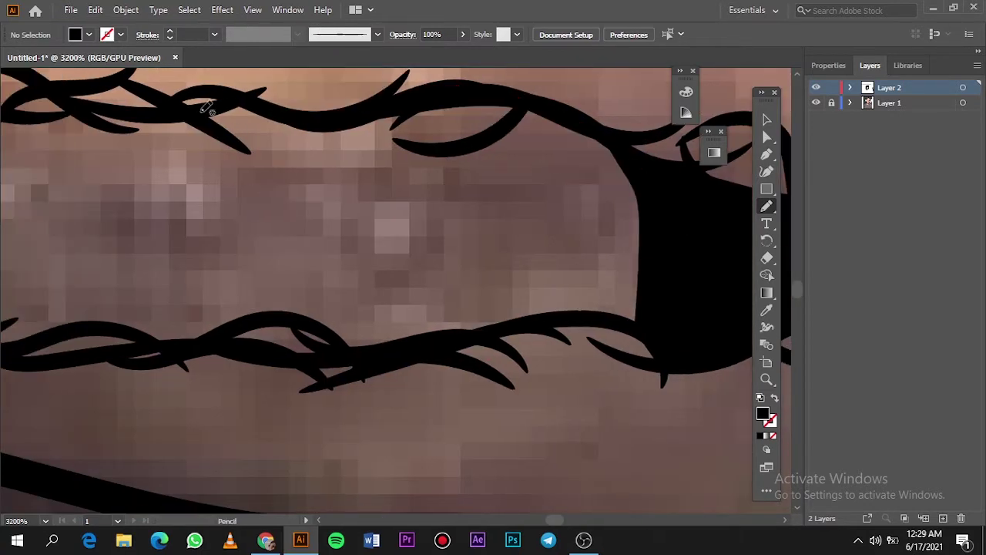
mouse_move(258, 315)
mouse_down()
mouse_move(451, 342)
mouse_move(586, 125)
mouse_up()
Step: Fill the remaining spaces between brow branches and at the brow's end, then preview without the photo
drag(660, 185, 302, 119)
drag(408, 353, 660, 334)
scroll(396, 269, down, 3)
drag(649, 165, 446, 110)
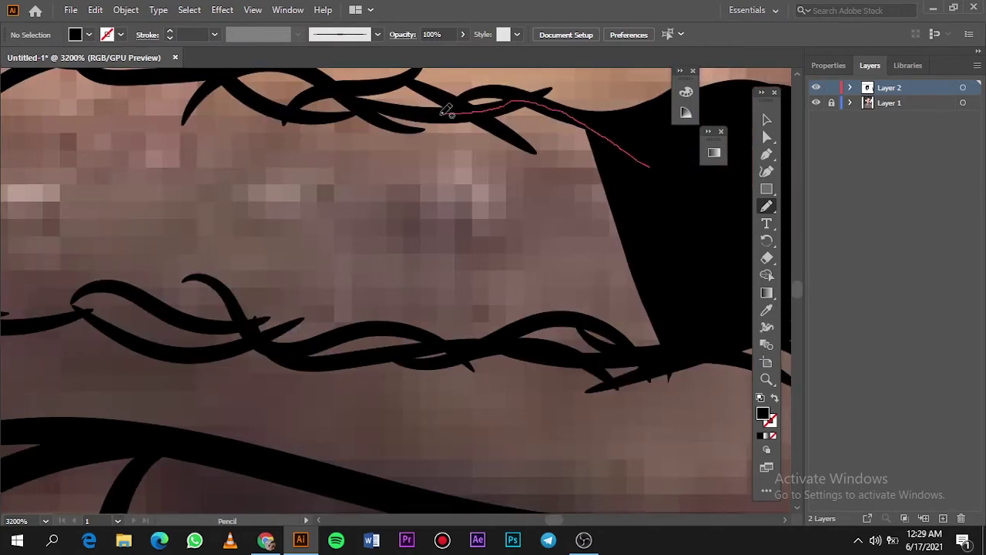
mouse_move(252, 281)
mouse_down()
mouse_move(528, 329)
mouse_move(663, 282)
mouse_up()
scroll(662, 282, down, 3)
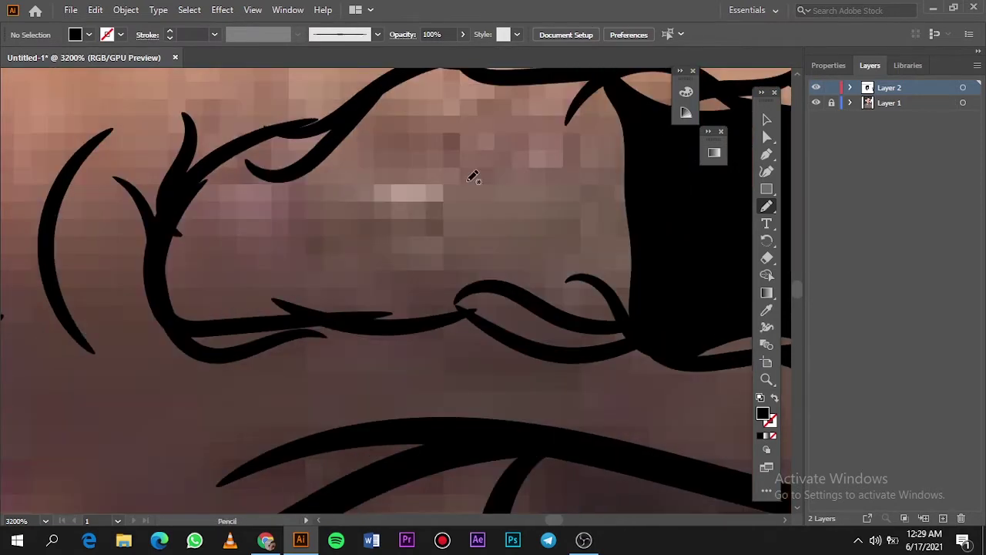
mouse_move(687, 197)
mouse_down()
mouse_move(452, 54)
mouse_move(324, 275)
mouse_move(652, 341)
mouse_move(694, 193)
mouse_up()
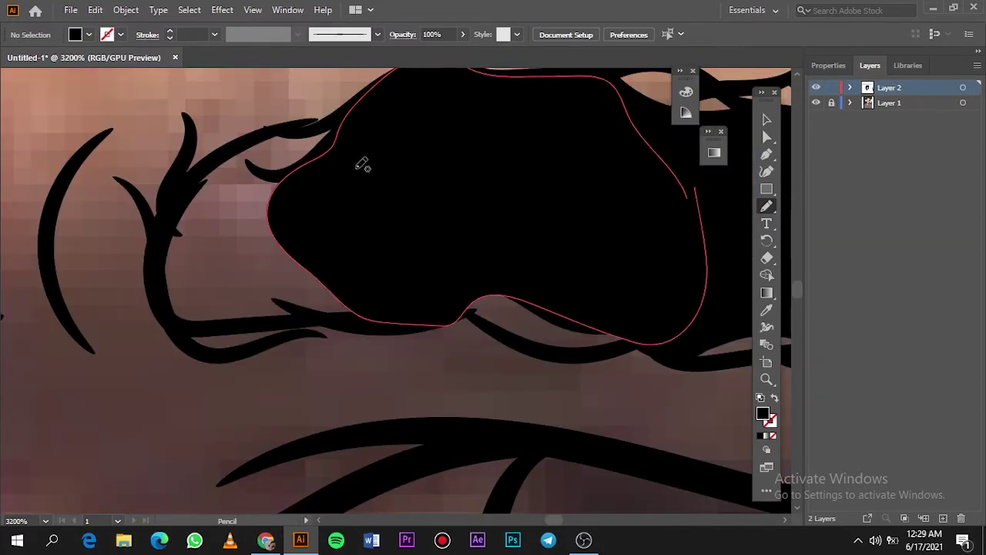
mouse_move(355, 171)
mouse_down()
mouse_move(210, 158)
mouse_move(314, 335)
mouse_move(385, 163)
mouse_up()
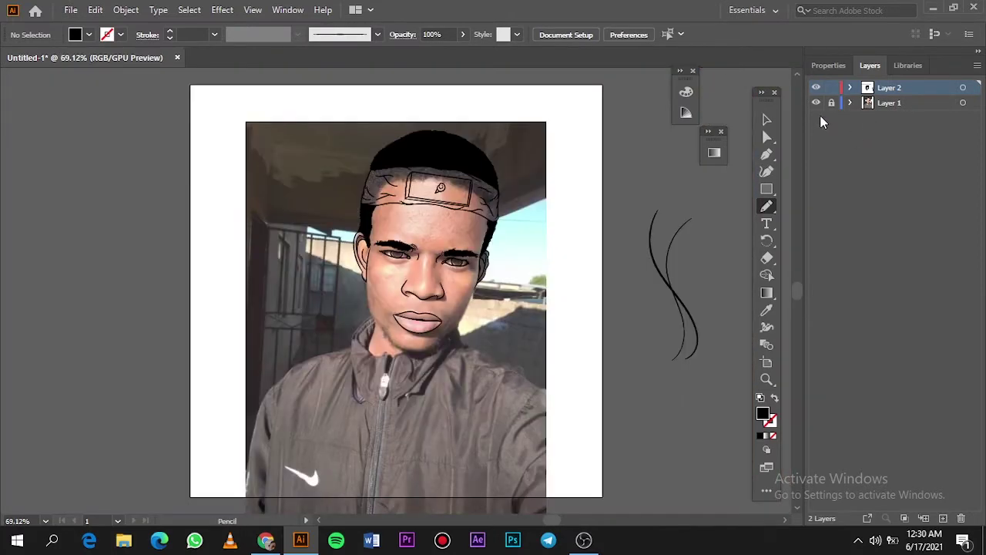
click(816, 103)
click(816, 102)
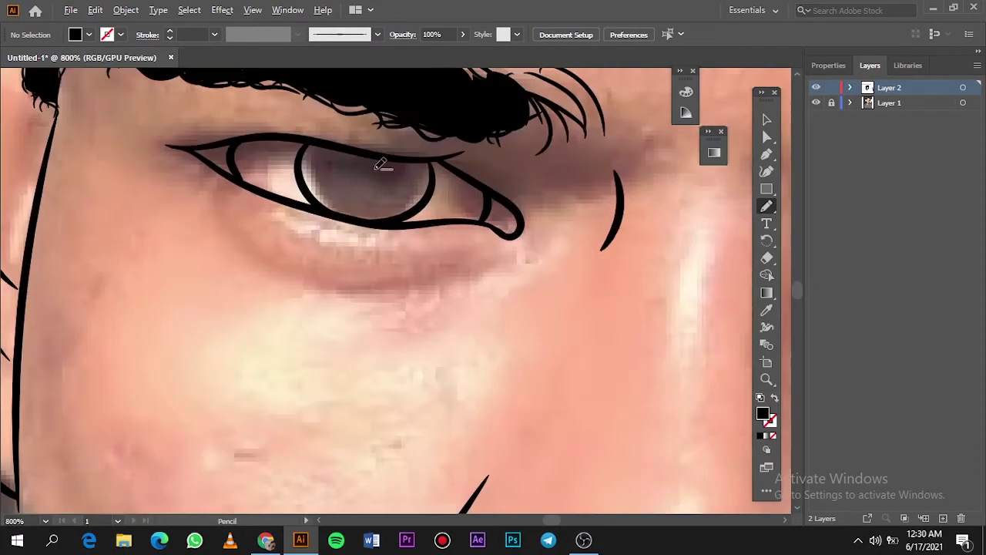
Step: Fill the iris edge and the hooked upper eyelid with solid black shapes
scroll(381, 164, up, 3)
mouse_move(127, 162)
mouse_down()
mouse_move(220, 123)
mouse_move(462, 249)
mouse_move(497, 143)
mouse_move(141, 110)
mouse_up()
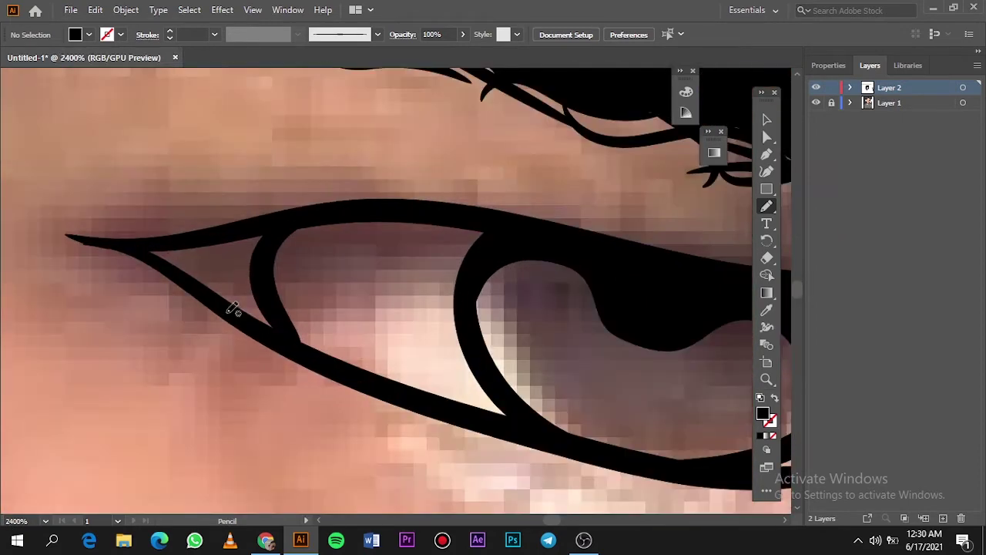
mouse_move(233, 308)
mouse_down()
mouse_move(468, 259)
mouse_move(396, 218)
mouse_move(114, 227)
mouse_move(223, 308)
mouse_up()
scroll(440, 205, up, 3)
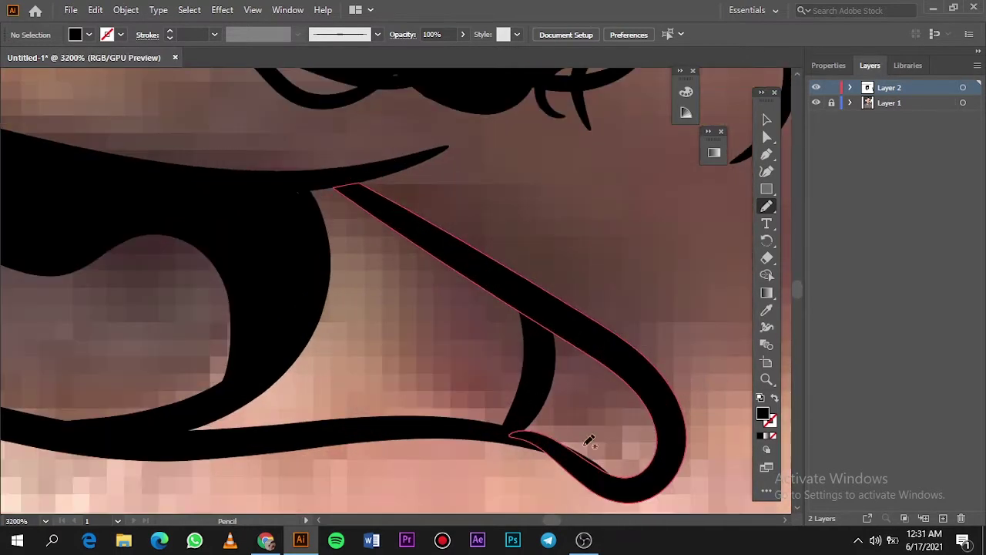
mouse_move(590, 438)
mouse_down()
mouse_move(319, 194)
mouse_move(654, 378)
mouse_move(590, 438)
mouse_up()
scroll(315, 202, up, 1)
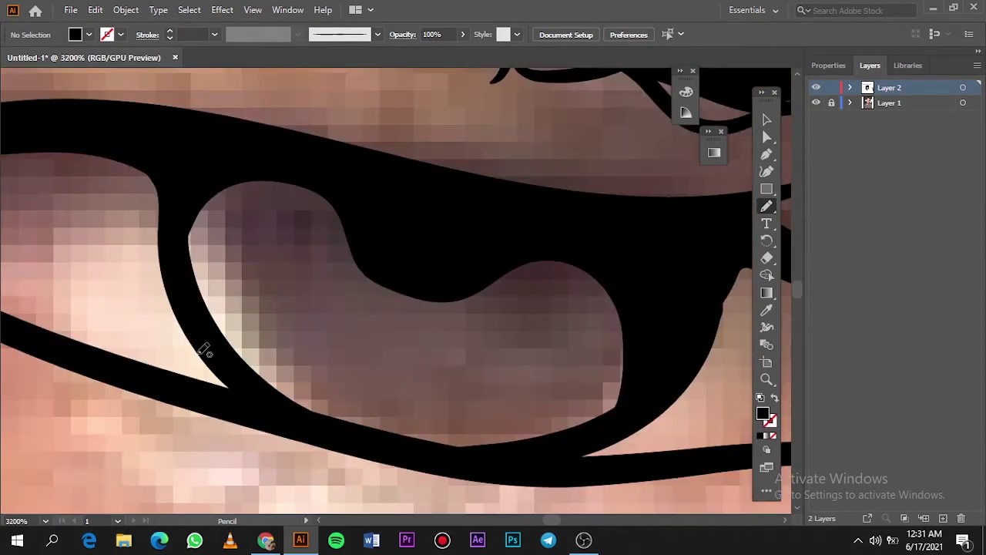
mouse_move(228, 356)
mouse_down()
mouse_move(209, 158)
mouse_move(335, 220)
mouse_move(185, 275)
mouse_move(208, 308)
mouse_up()
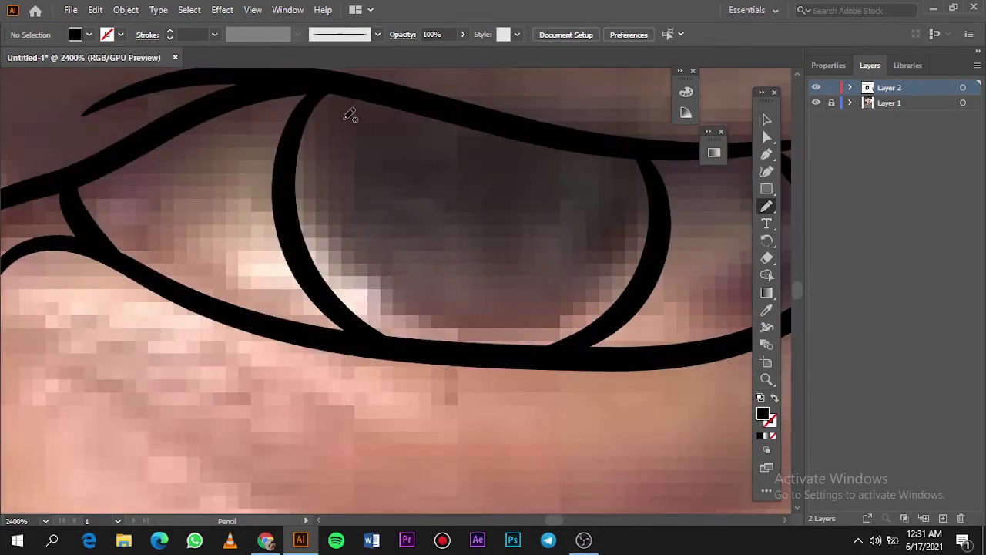
Step: Redo the pupil fill after an undo, then add black shapes along the eye's right side and lower lid
mouse_move(349, 314)
mouse_down()
mouse_move(427, 203)
mouse_move(581, 323)
mouse_up()
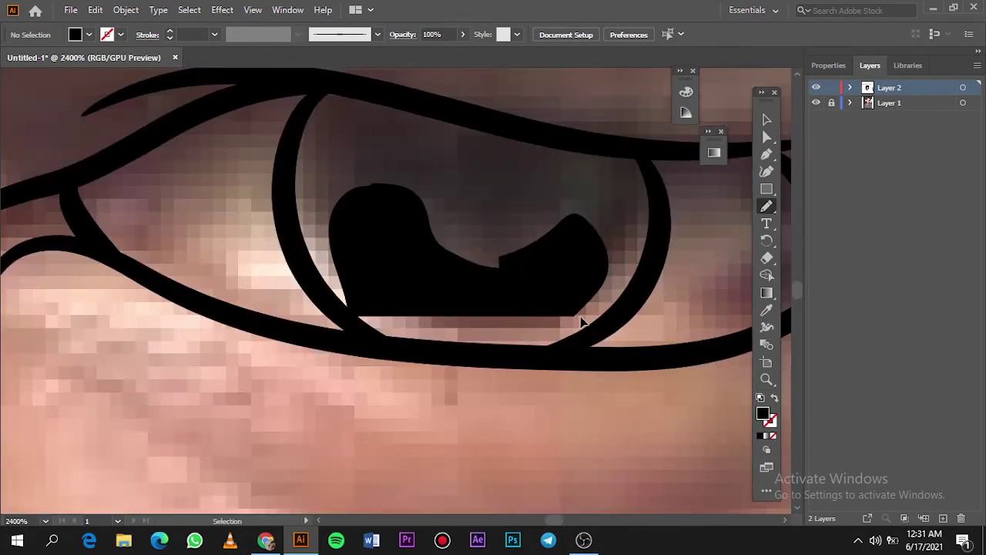
key(ctrl+z)
mouse_move(362, 333)
mouse_down()
mouse_move(330, 254)
mouse_move(495, 242)
mouse_move(549, 354)
mouse_move(368, 333)
mouse_up()
drag(610, 274, 651, 287)
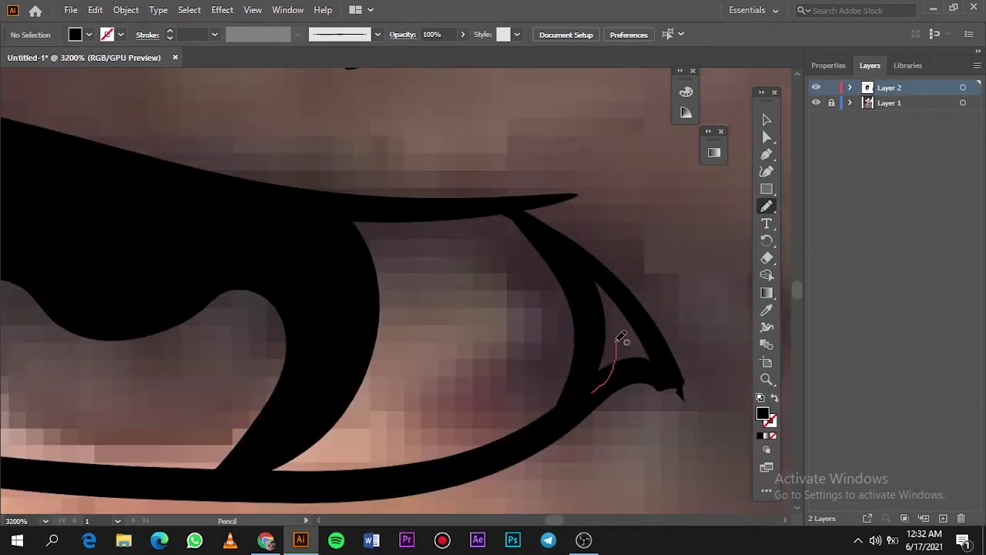
mouse_move(622, 341)
mouse_down()
mouse_move(358, 340)
mouse_move(555, 242)
mouse_up()
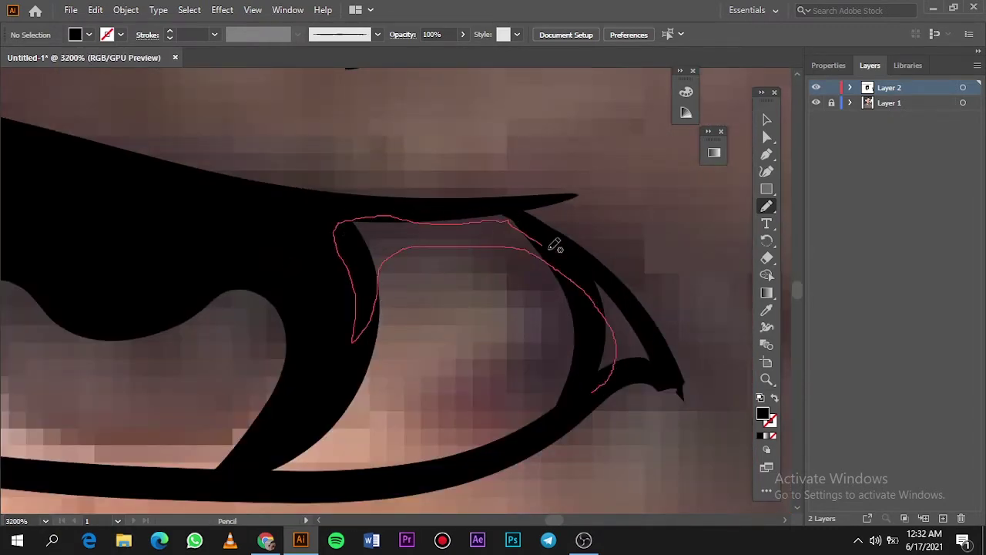
scroll(621, 362, up, 5)
drag(562, 416, 550, 378)
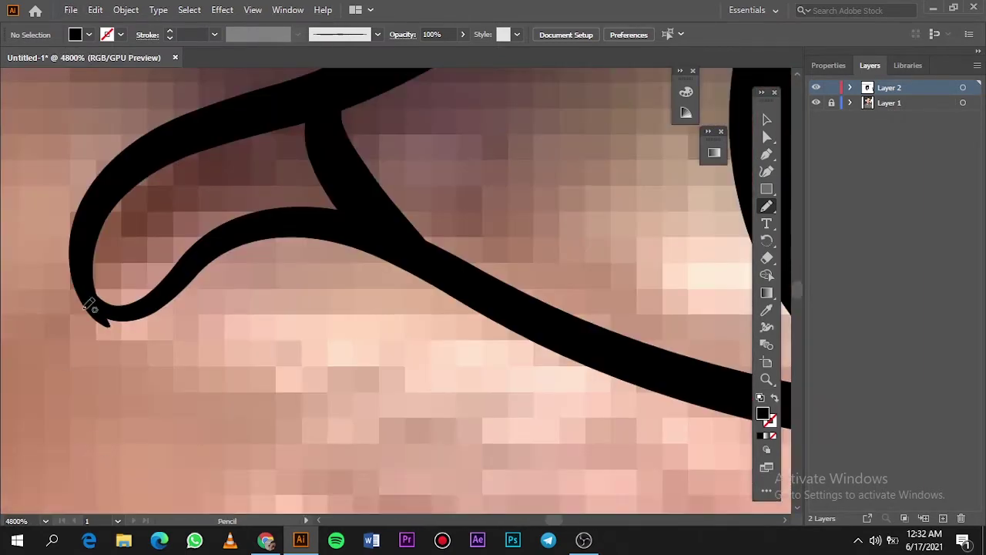
drag(80, 297, 313, 84)
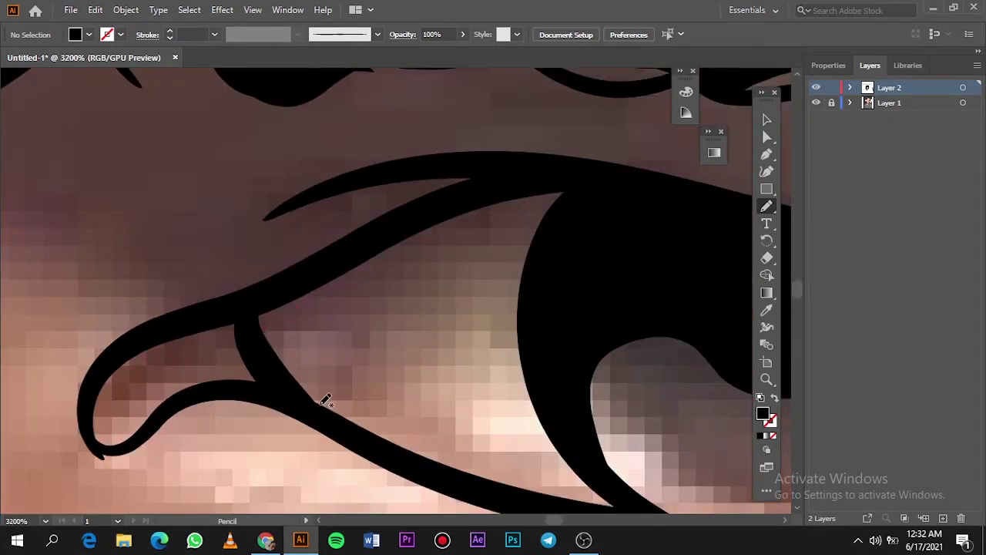
drag(335, 326, 260, 326)
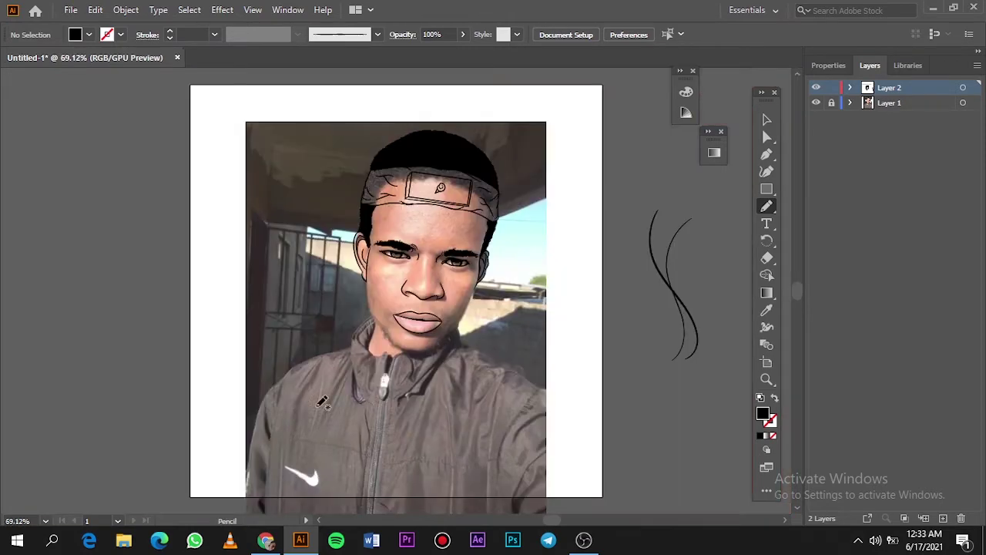
Step: Paint 1 pt brush lines along the ear's edge and the left side of the jawline
click(816, 103)
click(816, 103)
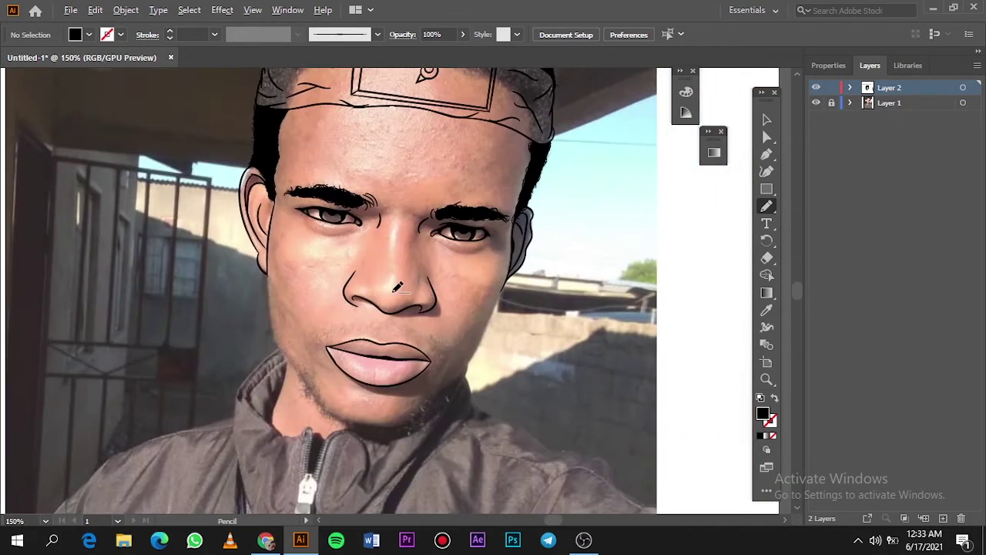
key(b)
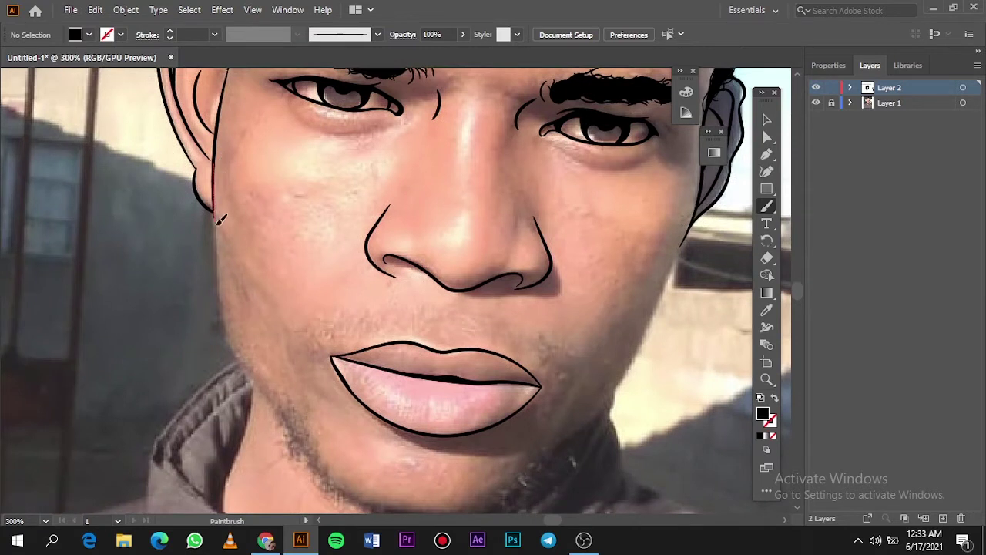
drag(220, 219, 230, 245)
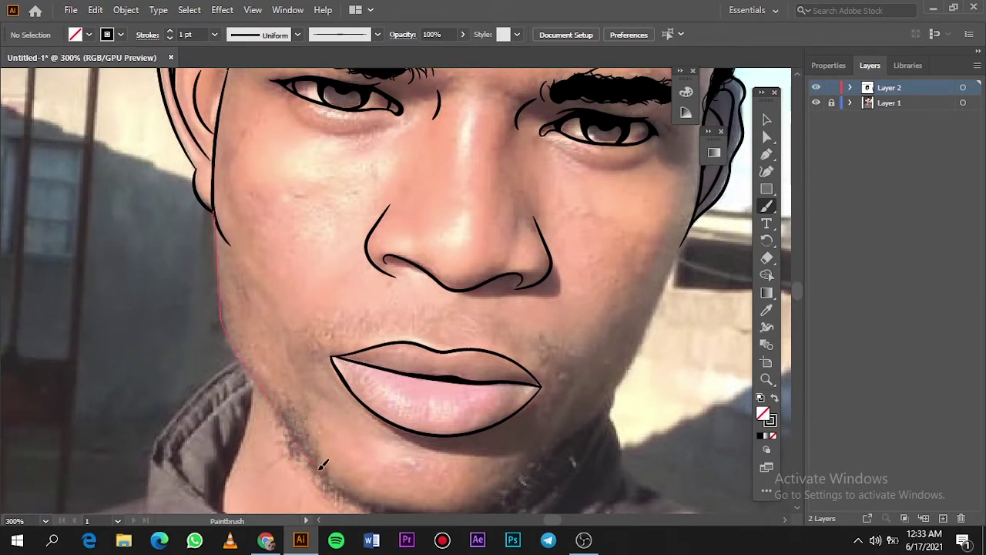
drag(322, 463, 327, 478)
Step: Continue the jawline stroke around and under the chin, then preview the art without the photo
scroll(412, 412, down, 2)
scroll(411, 411, right, 2)
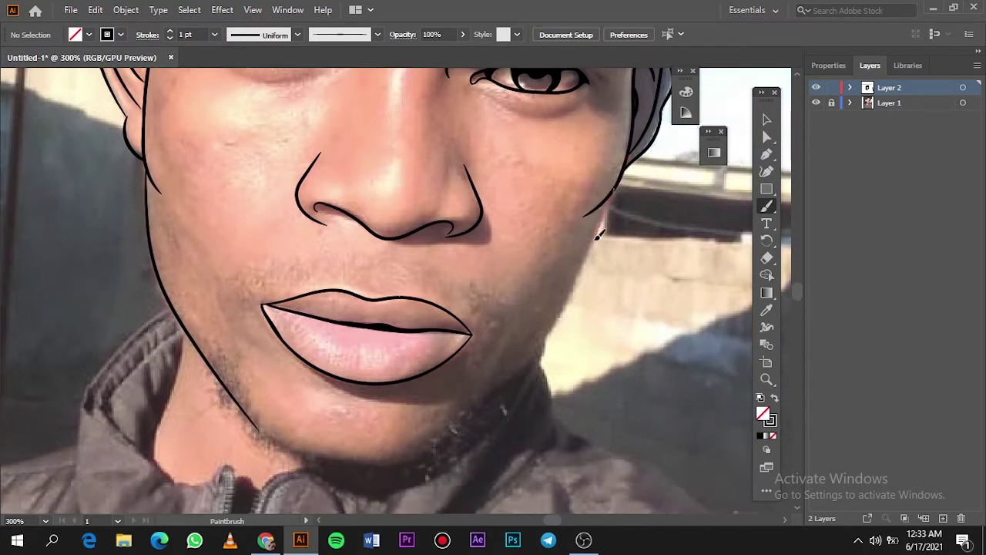
drag(531, 361, 485, 395)
drag(485, 380, 471, 416)
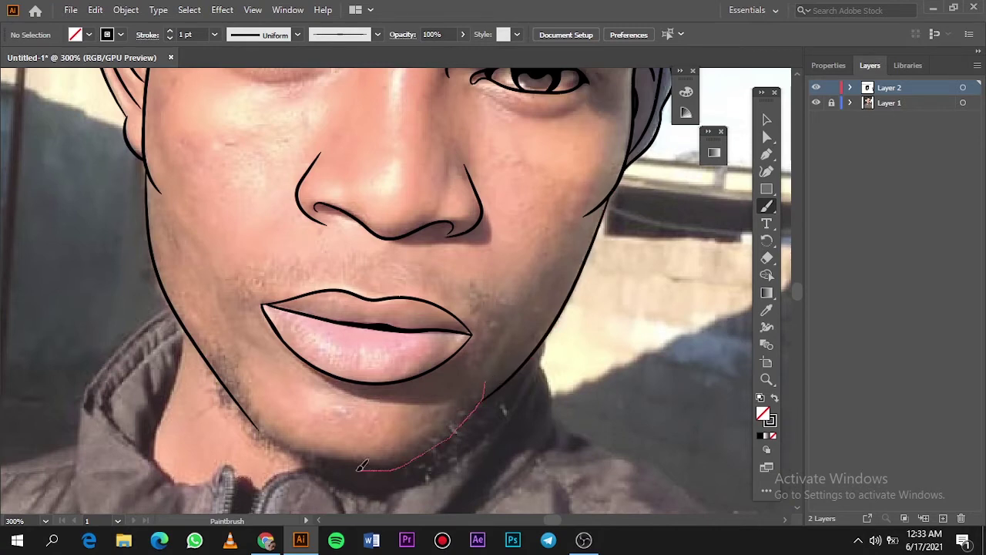
drag(235, 395, 211, 356)
key(ctrl+0)
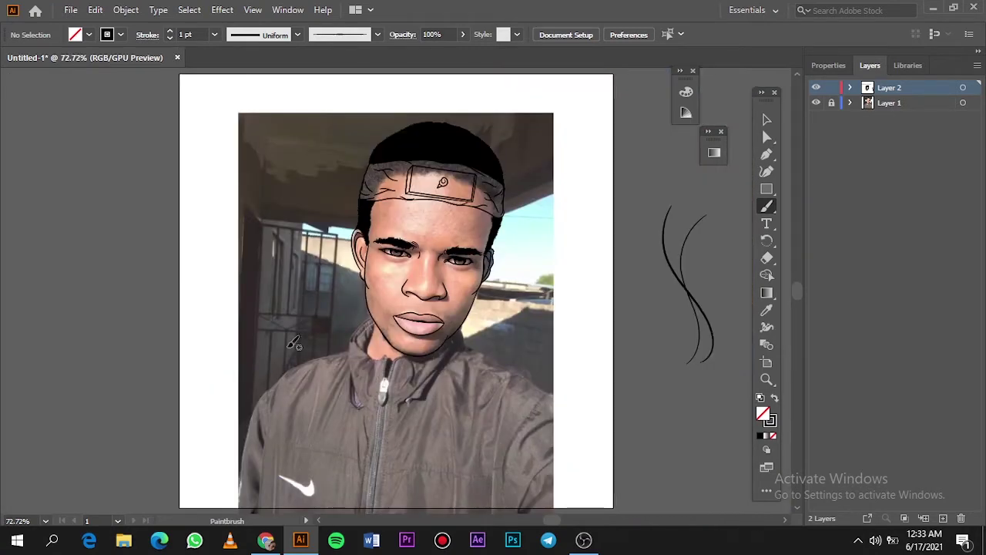
click(816, 102)
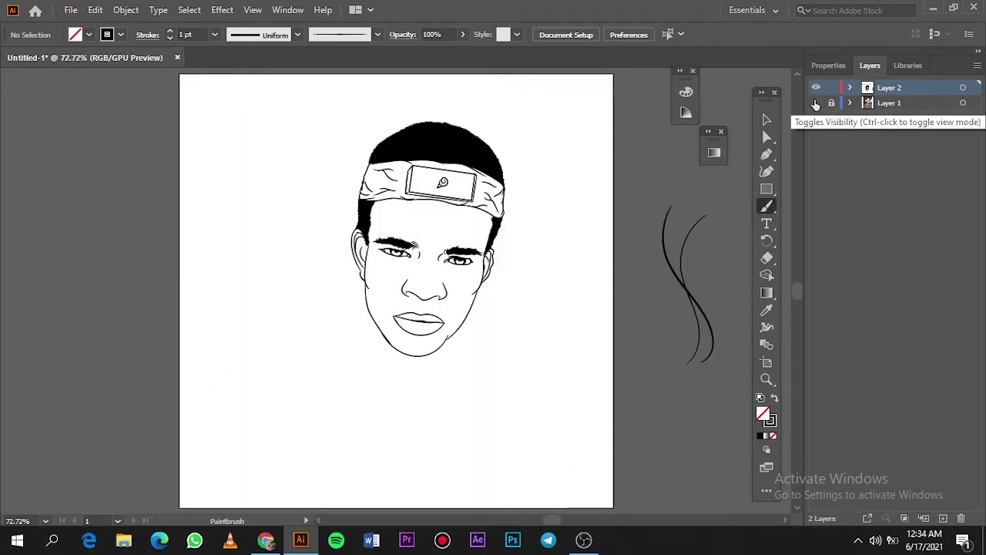
click(816, 102)
Step: Paint thin 0.5 pt hair strokes along the left side of the jawline
scroll(405, 321, up, 5)
scroll(405, 321, down, 1)
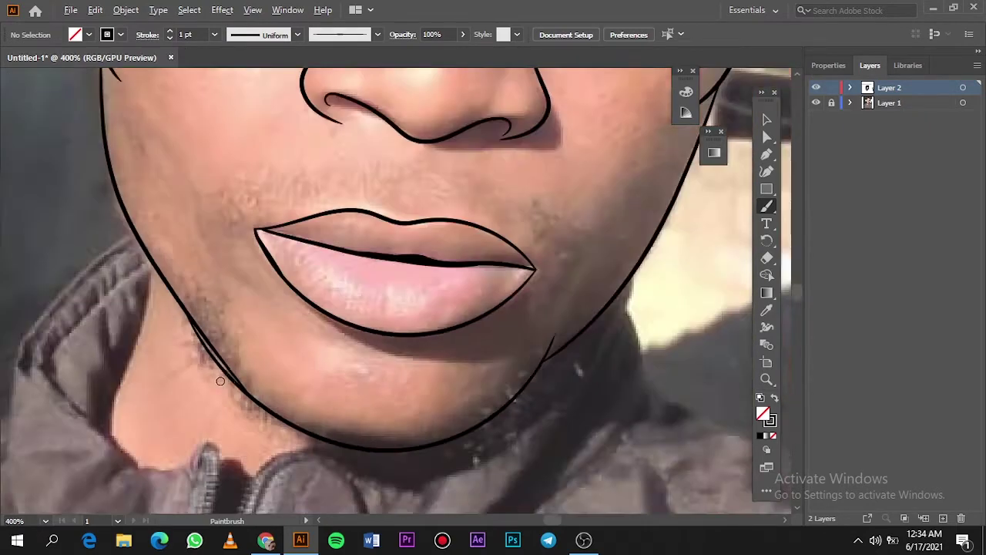
scroll(220, 380, up, 2)
drag(288, 264, 290, 254)
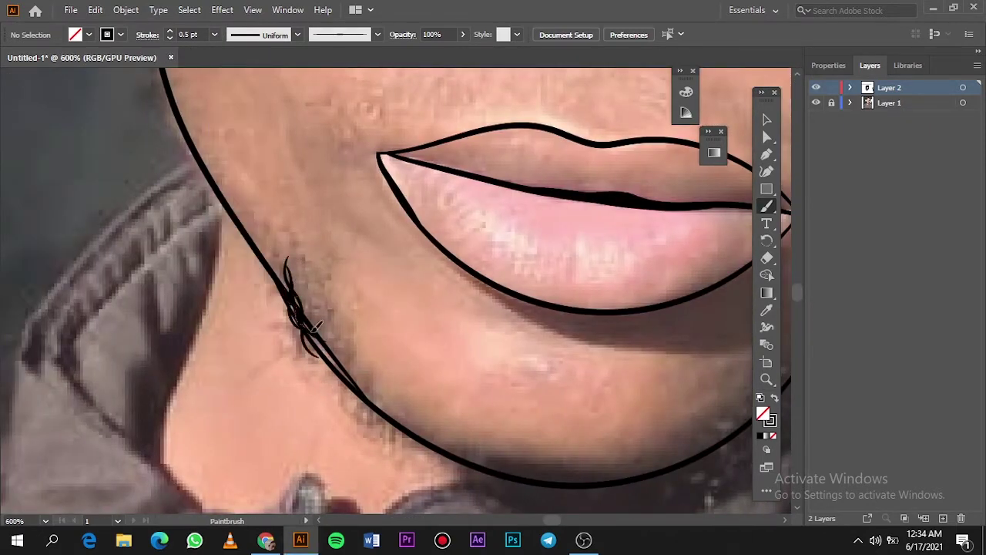
drag(315, 328, 339, 368)
mouse_move(289, 258)
mouse_down()
mouse_move(296, 296)
mouse_move(358, 397)
mouse_up()
drag(287, 235, 316, 332)
Step: Add beard strokes under the chin and on the right jaw, then hide the photo to check
scroll(308, 308, down, 2)
scroll(308, 308, right, 3)
mouse_move(279, 371)
mouse_down()
mouse_move(228, 295)
mouse_move(314, 375)
mouse_up()
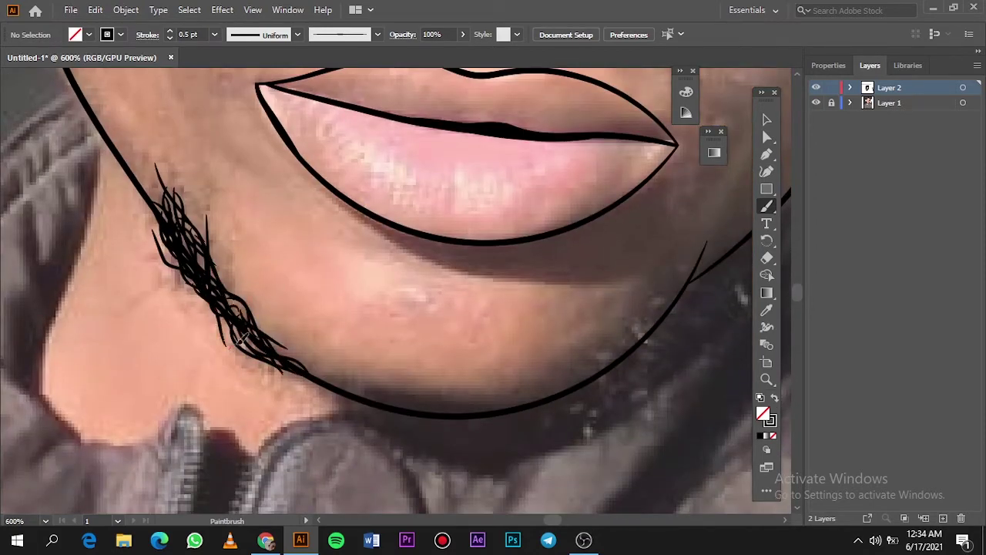
scroll(427, 352, right, 4)
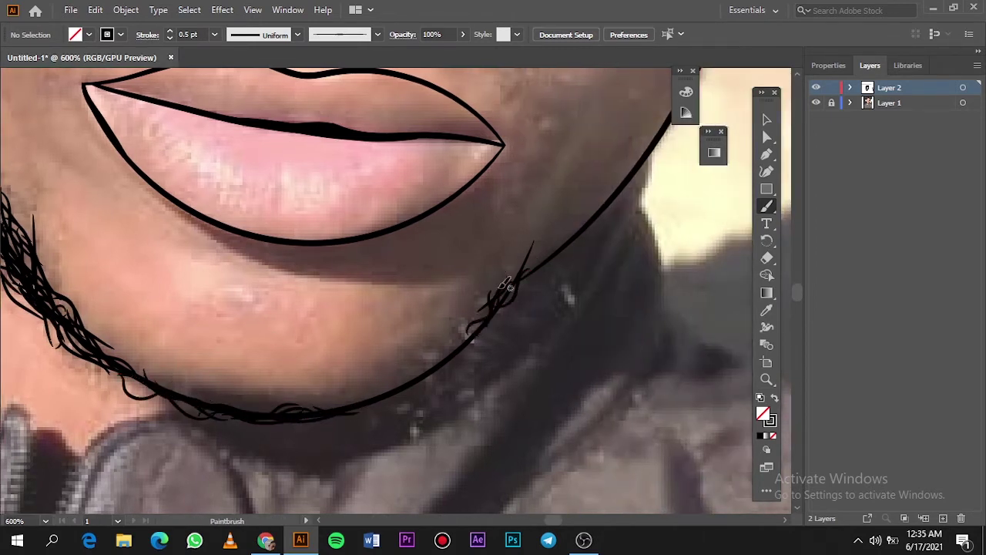
drag(470, 342, 454, 357)
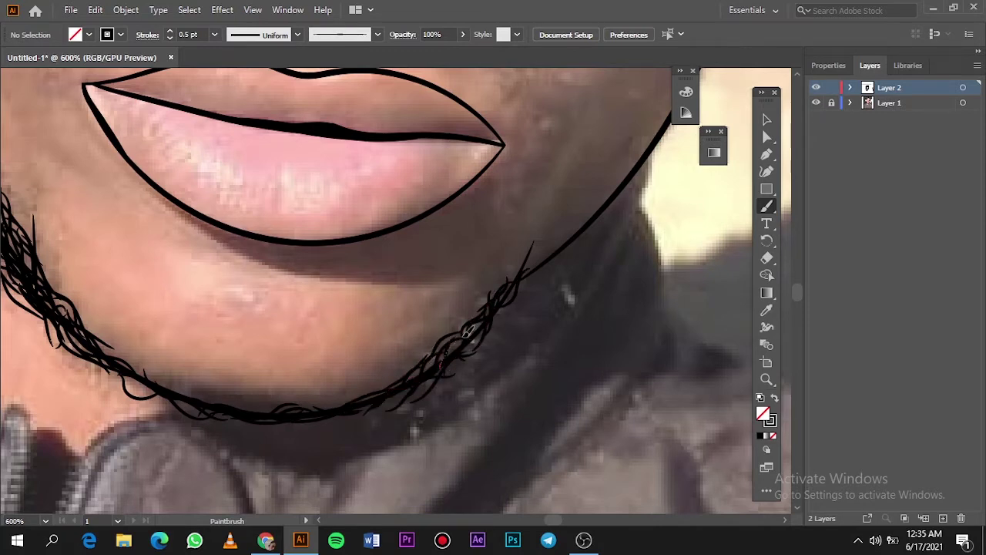
key(ctrl+0)
click(816, 103)
Step: Preview the line art with the photo toggled off and on, then zoom in on the upper lip
click(816, 102)
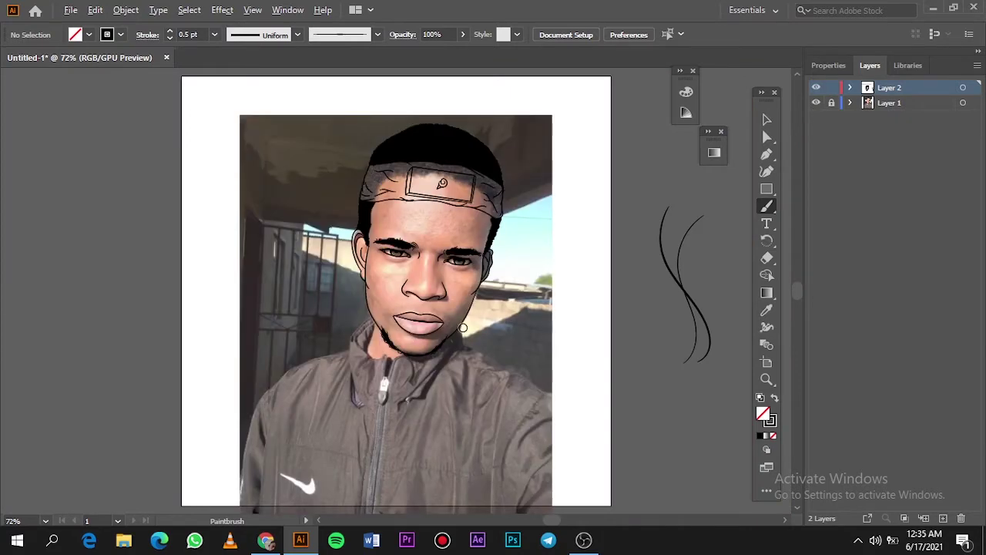
scroll(378, 395, up, 5)
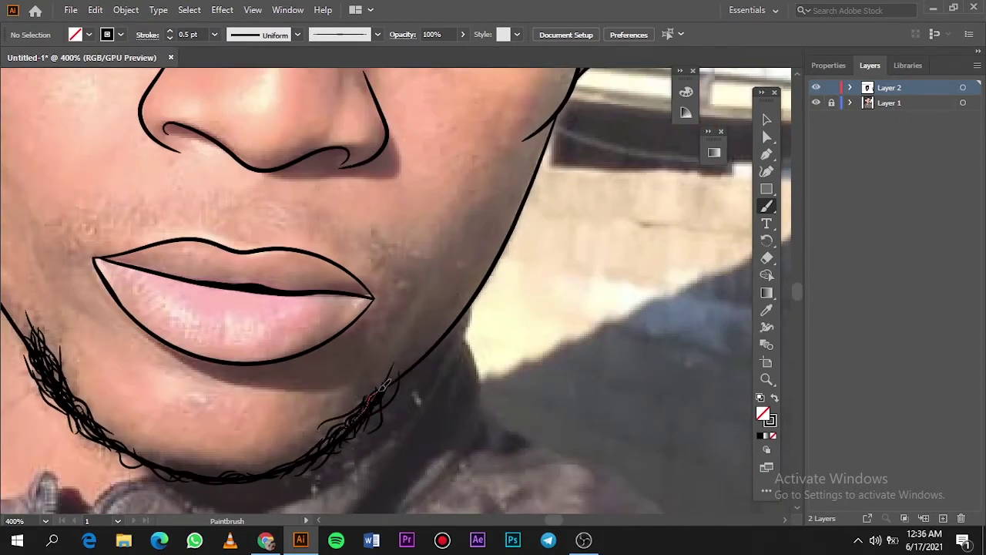
key(ctrl+0)
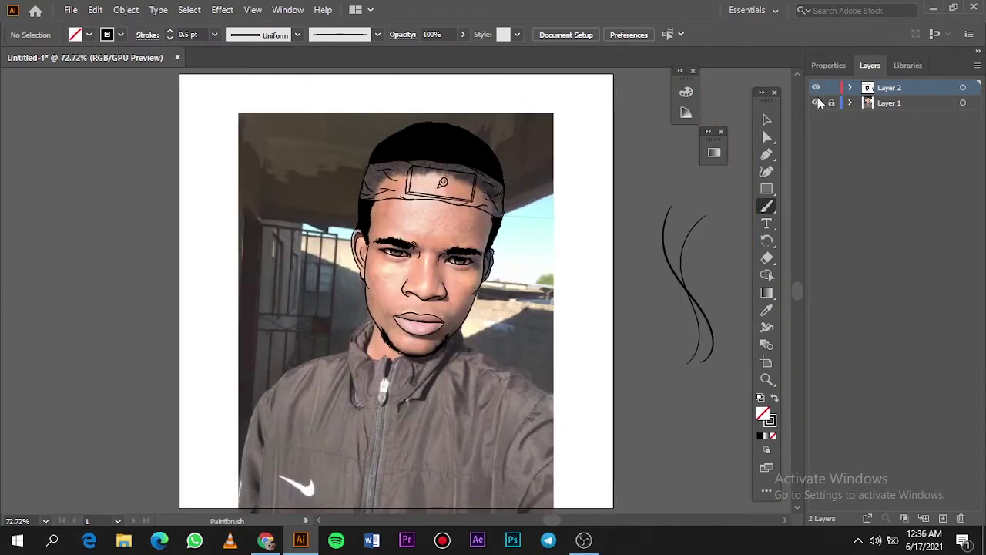
click(816, 103)
click(816, 102)
scroll(347, 231, up, 2)
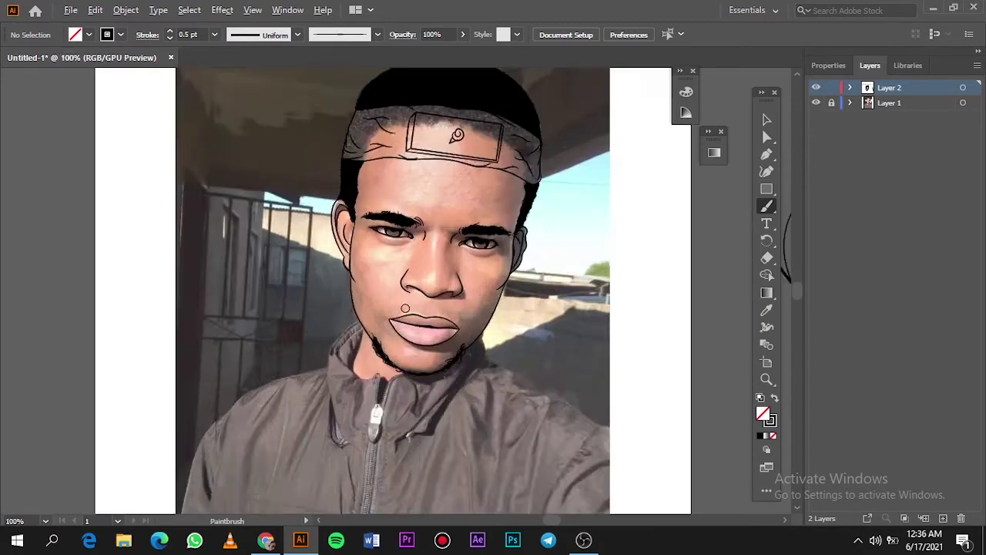
scroll(325, 97, up, 3)
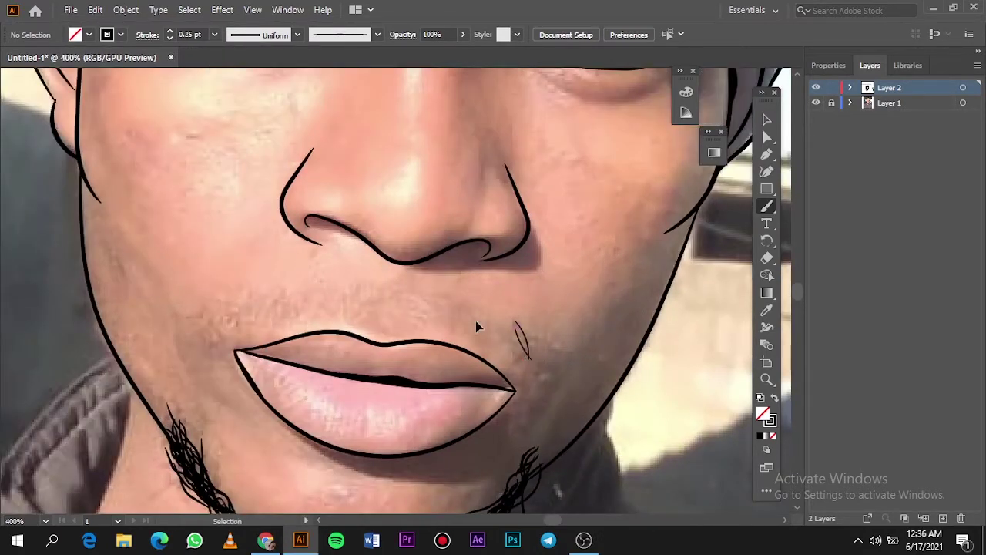
scroll(536, 357, up, 1)
Step: Paint stubble strokes beside one lip corner and reflect a copy to the other corner
mouse_move(524, 356)
mouse_down()
mouse_move(476, 295)
mouse_move(408, 291)
mouse_move(312, 263)
mouse_move(221, 264)
mouse_move(202, 283)
mouse_up()
click(767, 118)
key(ctrl+minus)
right_click(319, 266)
click(506, 372)
click(724, 370)
Step: Set the Paintbrush stroke weight to 0.75 pt and preview the mustache without the photo
key(ctrl+0)
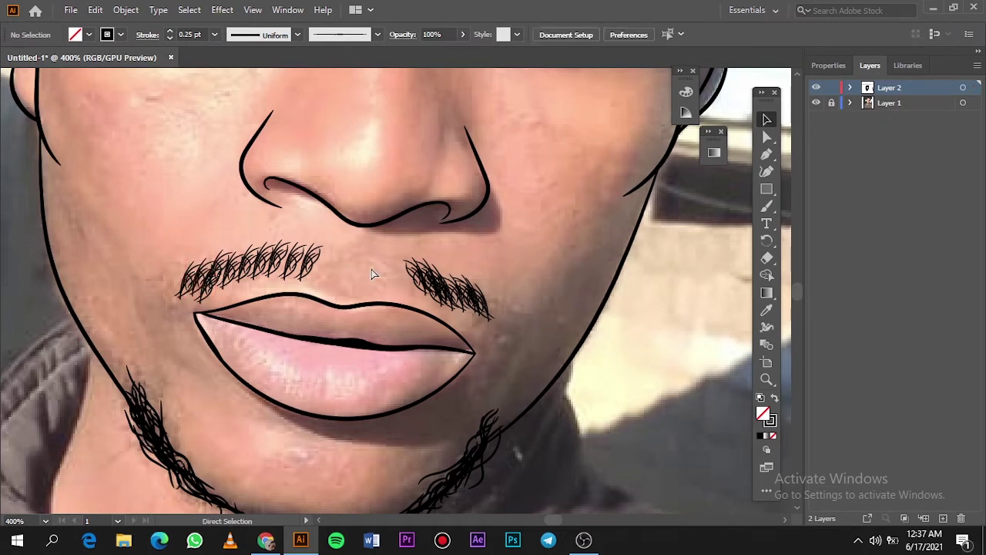
click(539, 312)
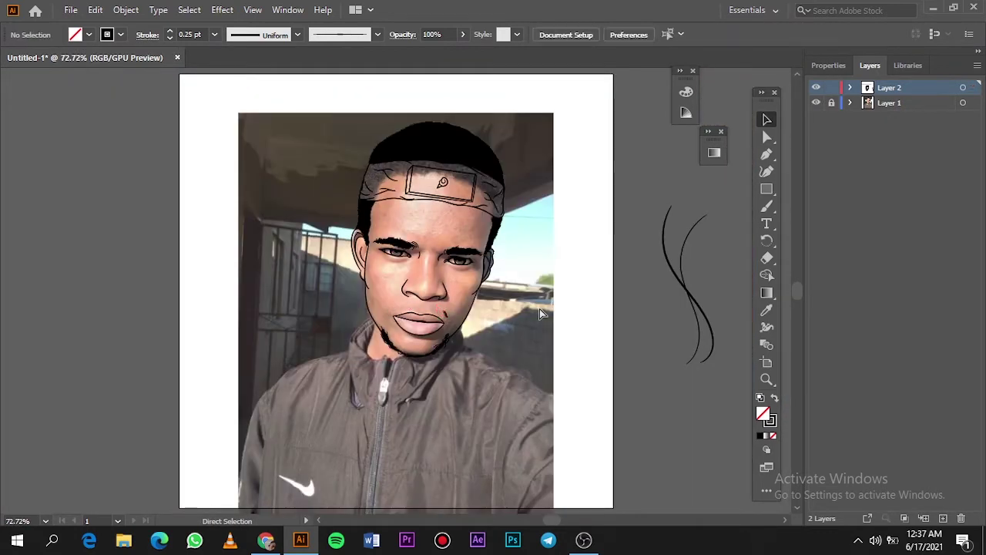
key(b)
scroll(398, 313, up, 5)
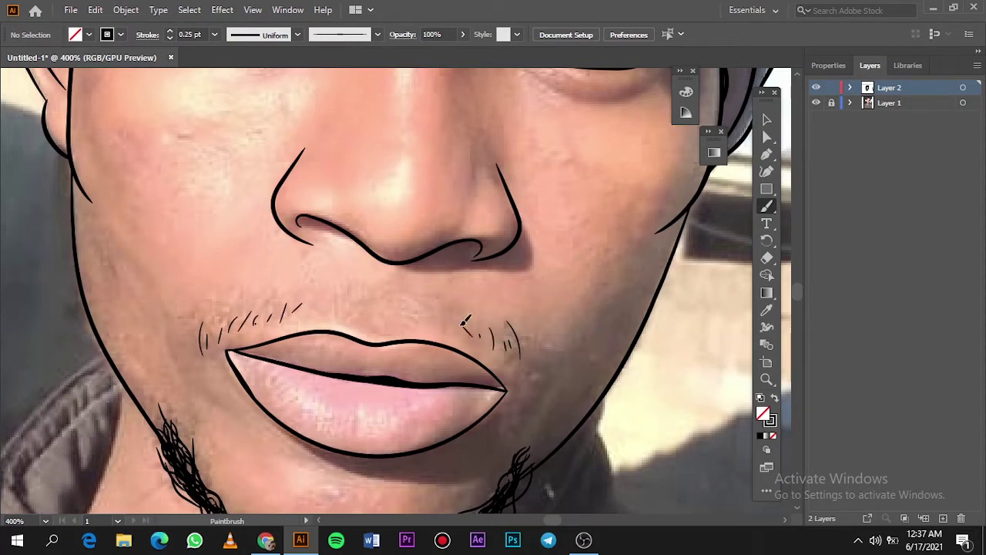
click(214, 34)
click(247, 94)
key(ctrl+0)
click(816, 103)
click(816, 102)
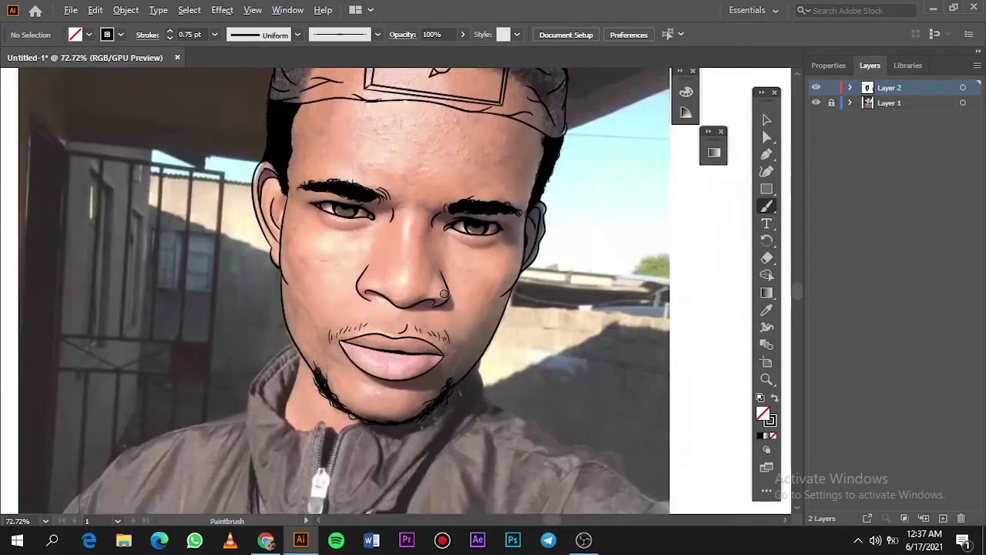
scroll(378, 335, up, 5)
Step: Fill both nostril curves and an eyelid crease with black-filled Pencil shapes
key(n)
click(774, 397)
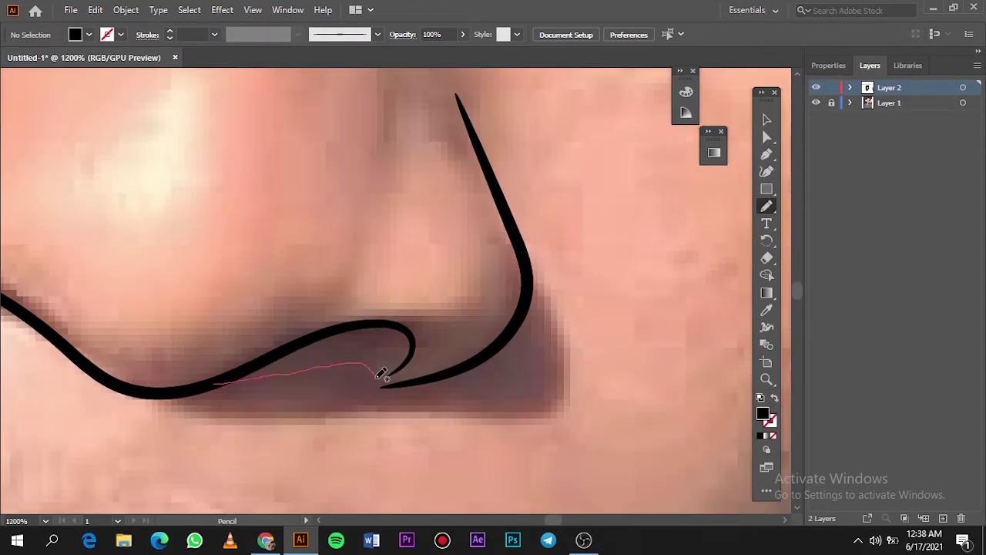
mouse_move(414, 343)
mouse_down()
mouse_move(220, 379)
mouse_move(453, 344)
mouse_up()
scroll(412, 353, up, 3)
mouse_move(552, 413)
mouse_down()
mouse_move(616, 242)
mouse_move(626, 254)
mouse_up()
scroll(236, 352, down, 1)
scroll(236, 352, up, 5)
drag(320, 262, 198, 225)
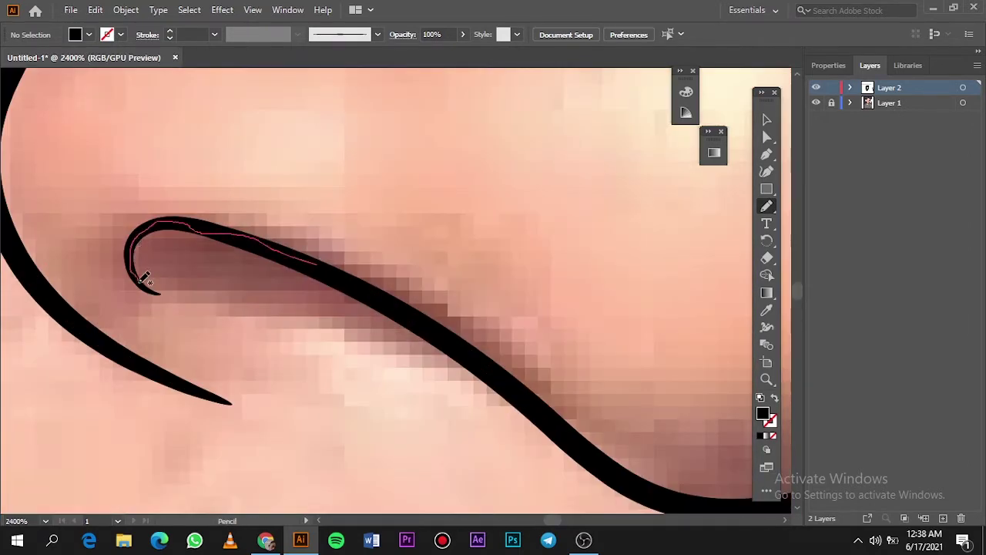
drag(387, 333, 320, 264)
Step: Fit the artboard and toggle the photo repeatedly to compare the line art on its own
key(ctrl+0)
click(815, 102)
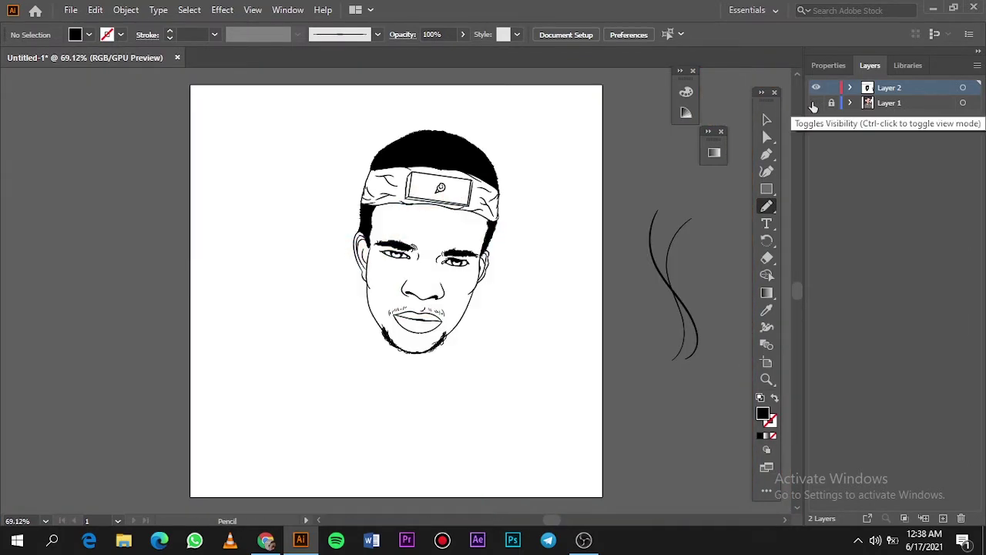
click(815, 103)
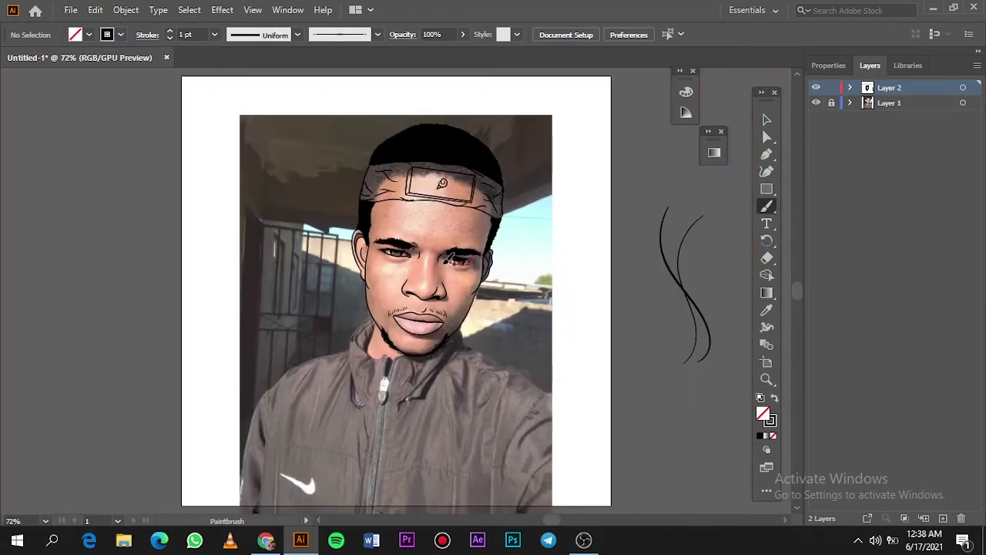
click(816, 103)
click(816, 103)
click(816, 103)
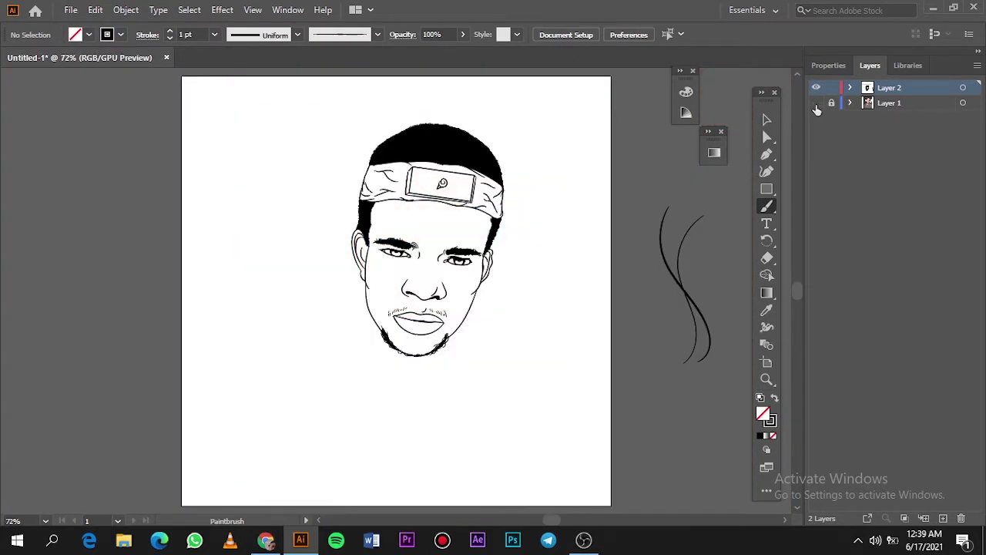
click(816, 104)
Step: Unlock the photo layer and shift photo and line art up the artboard, then undo the move
key(v)
click(831, 102)
key(ctrl+a)
key(ctrl+minus)
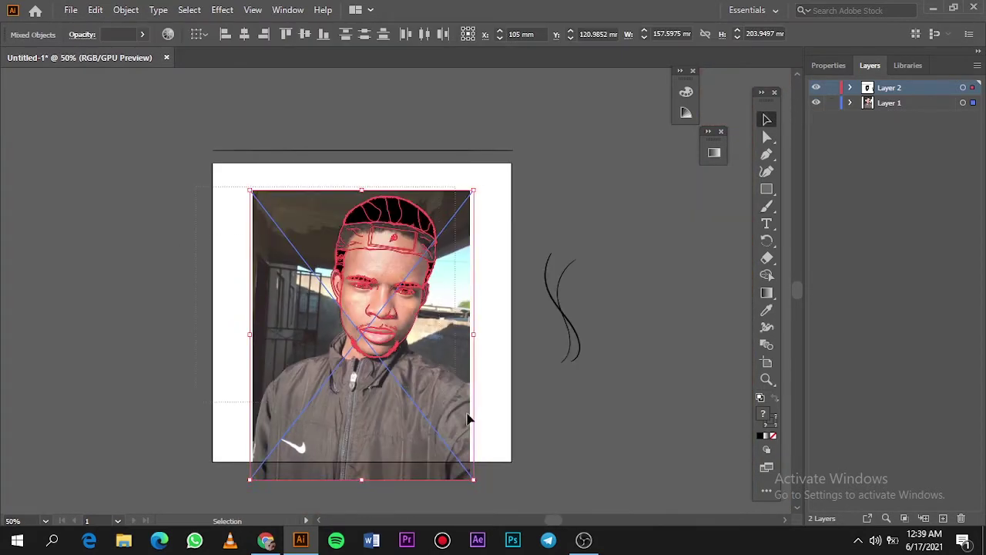
drag(526, 489, 462, 379)
key(ctrl+shift+a)
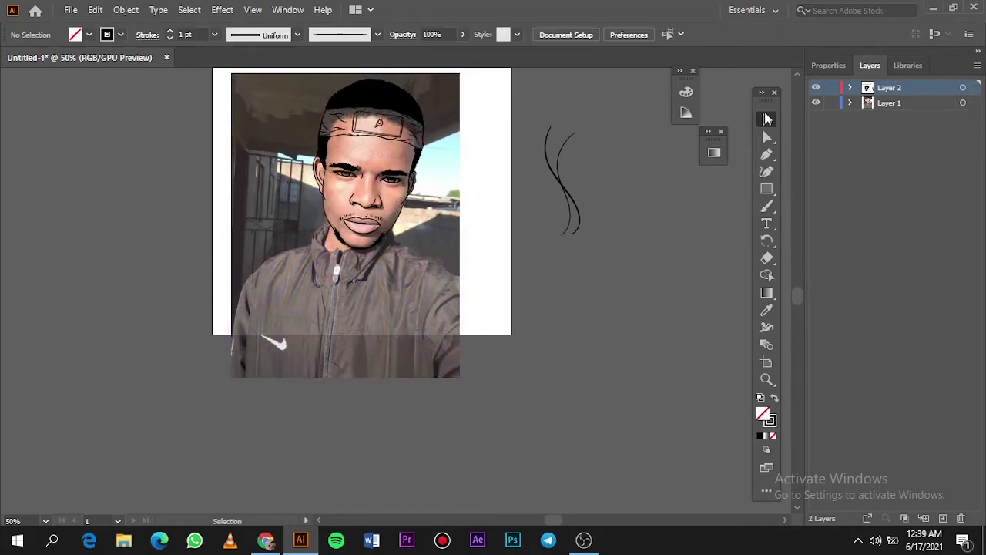
click(816, 102)
click(831, 103)
key(ctrl+z)
Step: Move the photo and drawing together to the right, then relock the photo layer
click(816, 102)
click(831, 103)
key(ctrl+a)
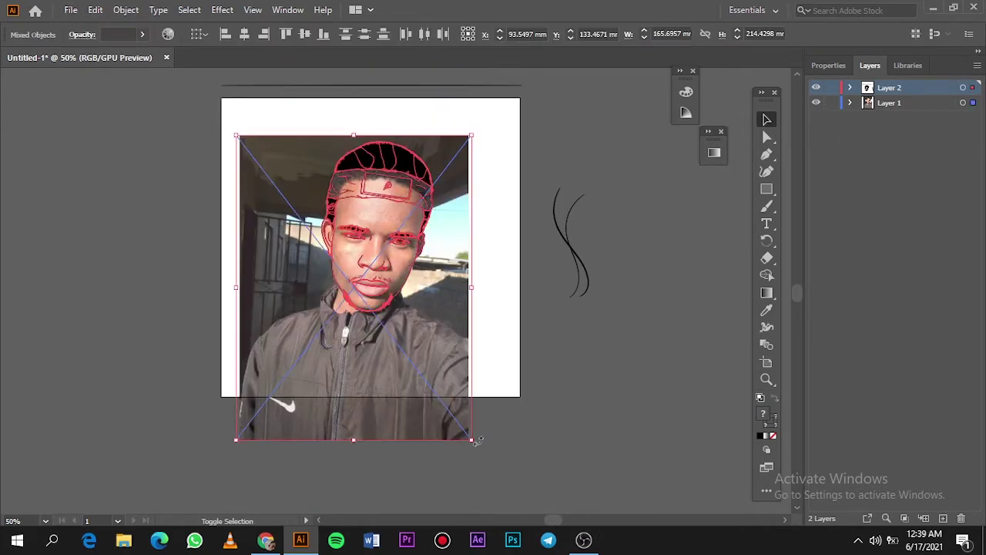
drag(365, 182, 379, 188)
click(816, 103)
click(832, 102)
key(ctrl+1)
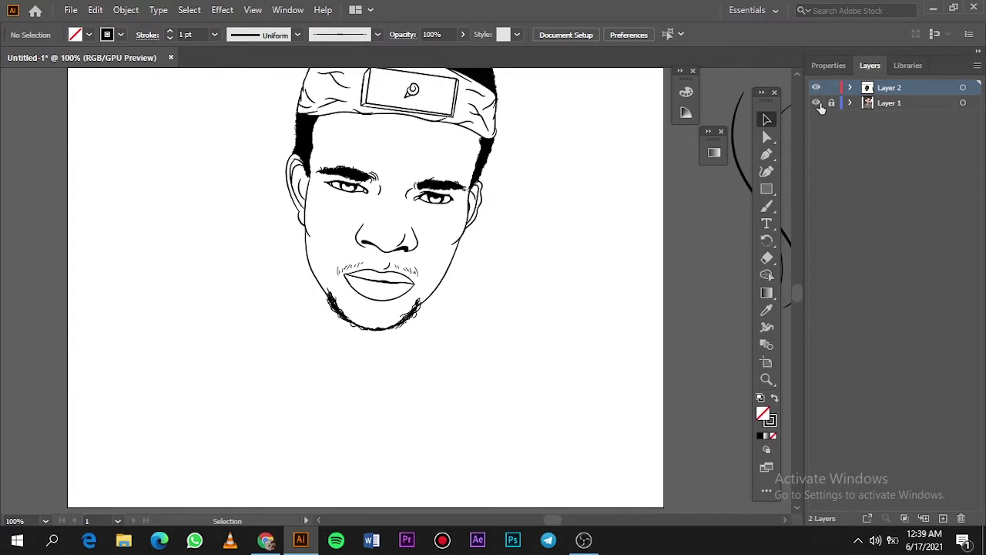
Step: Show the photo again and brush a black line along the neck's left side
click(816, 102)
scroll(438, 324, down, 2)
scroll(443, 219, up, 2)
key(b)
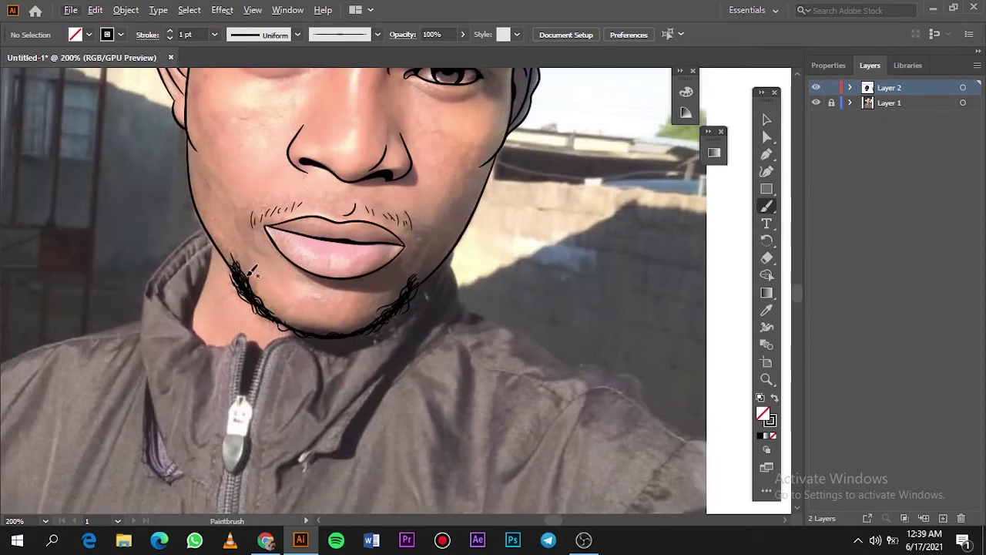
drag(198, 337, 191, 356)
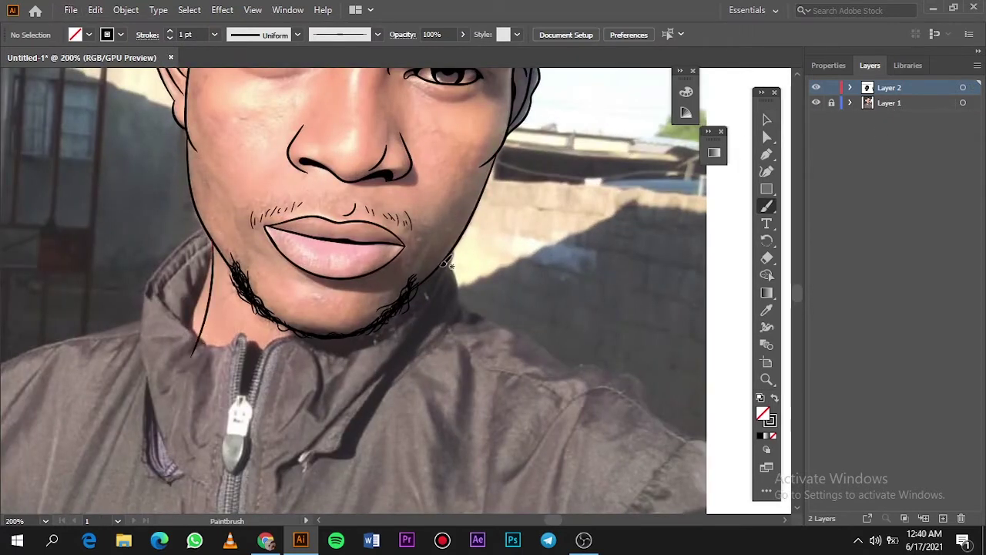
Step: Brush the right side of the neck and toggle the photo to check it
drag(433, 279, 420, 371)
key(ctrl+0)
click(816, 102)
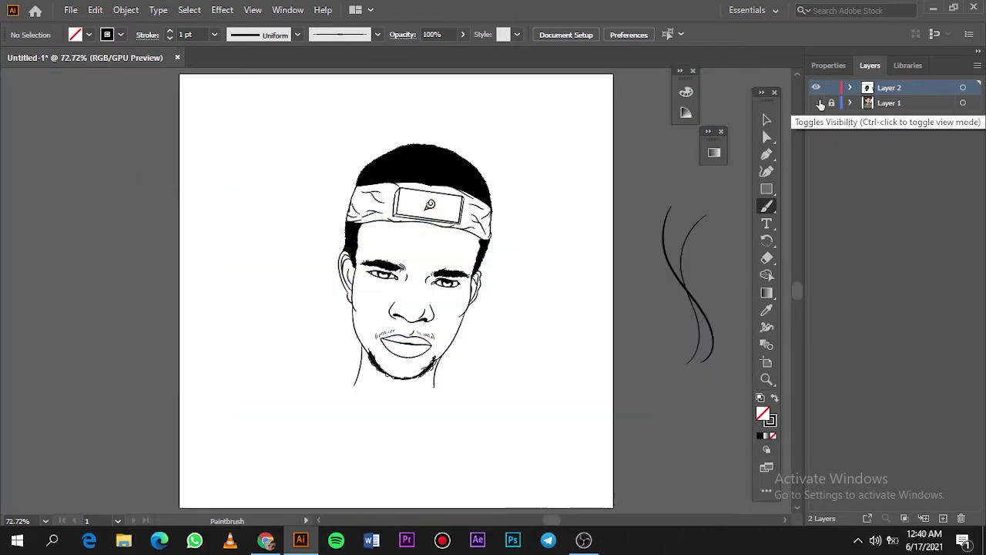
click(816, 102)
Step: Rotate the photo and all artwork about 10° so the face stands upright, then hide the photo
key(v)
key(ctrl+a)
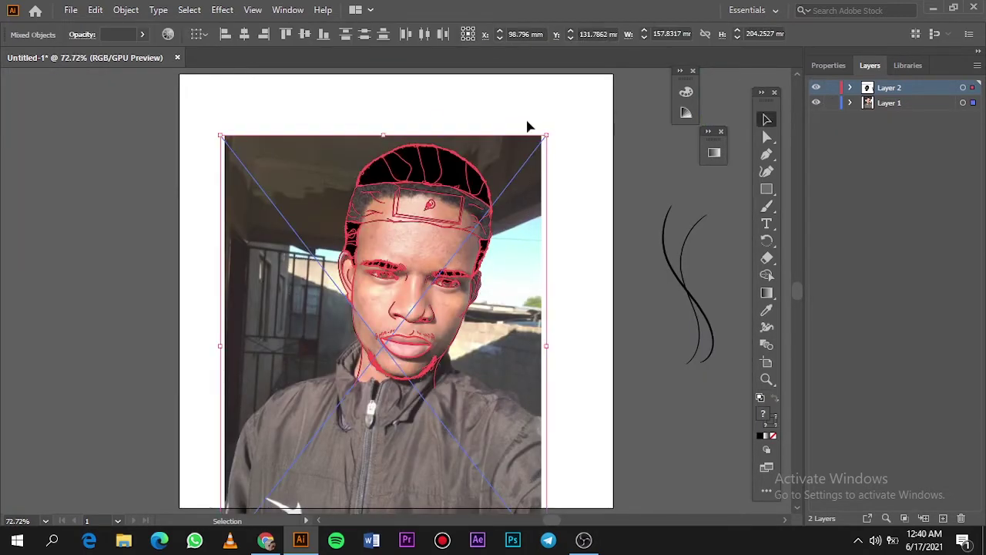
drag(529, 126, 520, 115)
key(ctrl+shift+a)
click(815, 102)
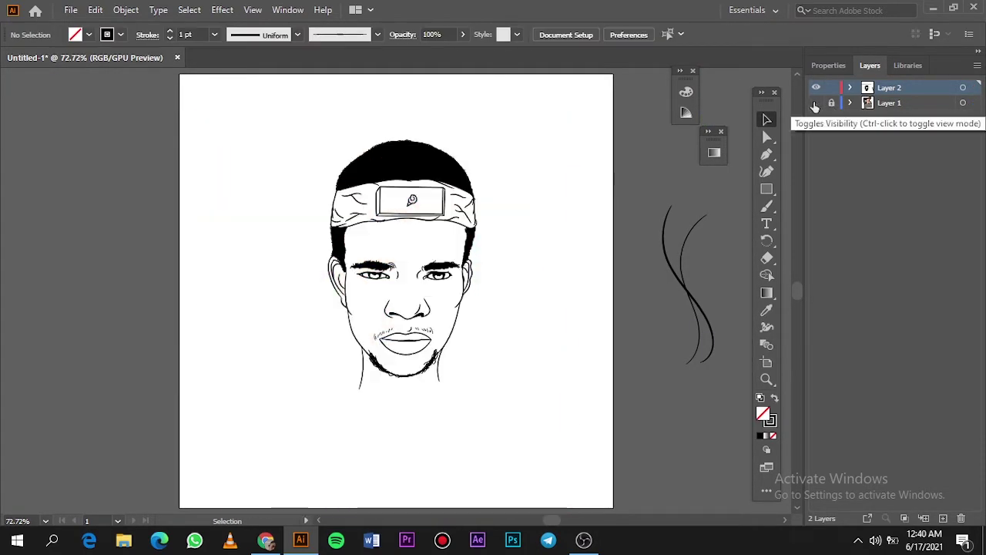
Step: Paint a small throat mark curve just below the chin
scroll(427, 378, up, 3)
scroll(392, 396, up, 2)
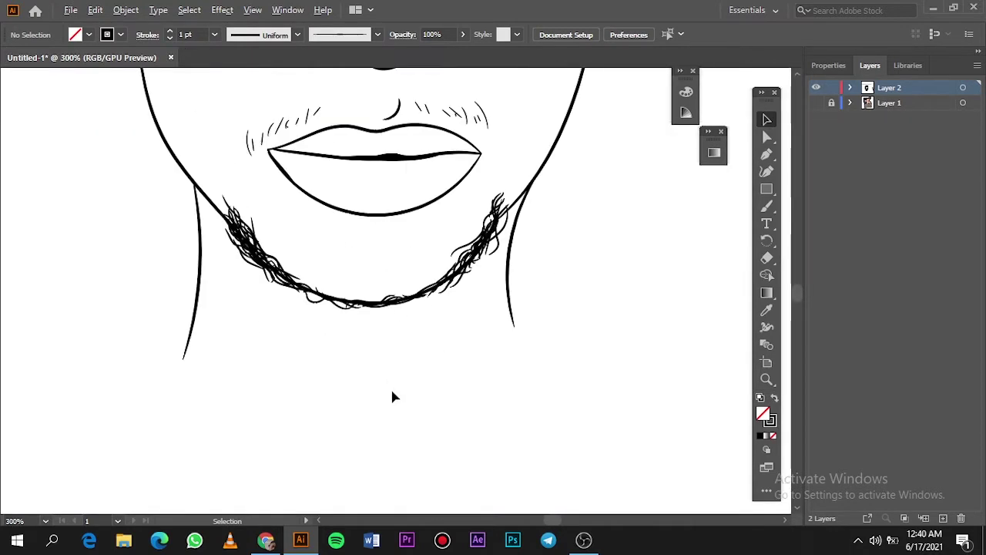
key(b)
drag(386, 318, 375, 352)
scroll(385, 370, down, 2)
scroll(398, 389, down, 2)
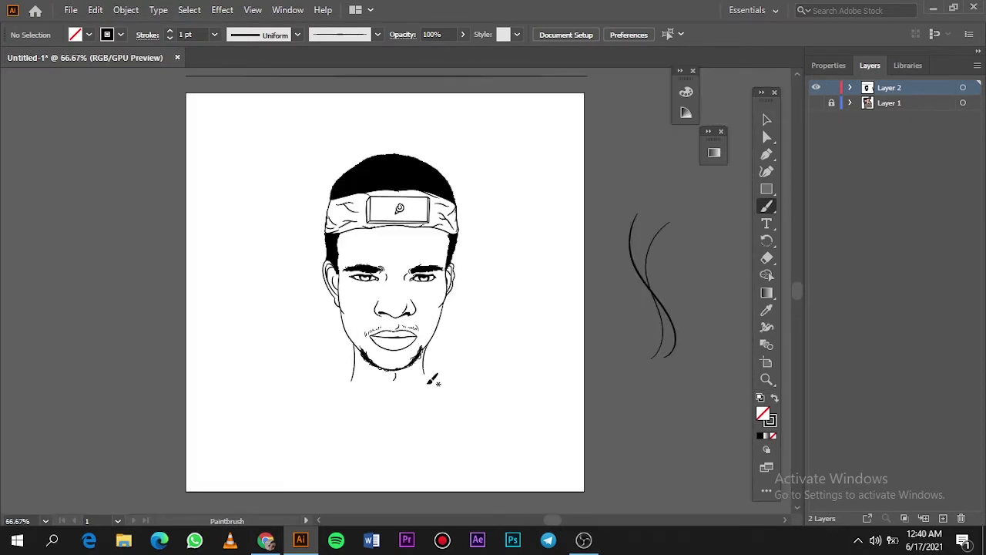
scroll(432, 379, up, 2)
scroll(372, 408, down, 1)
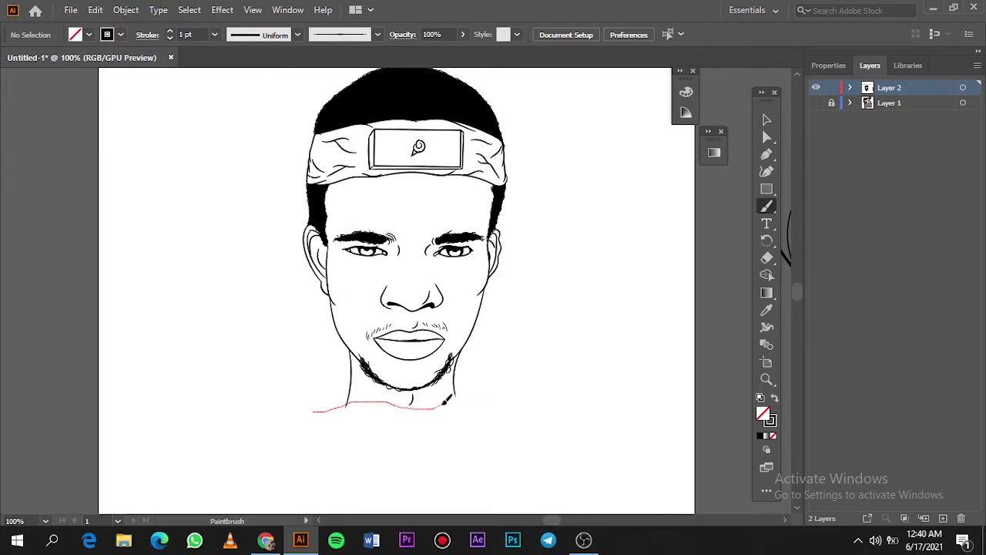
Step: Draw a wavy collar line across the neck base and inspect the neck path
drag(491, 393, 497, 394)
key(v)
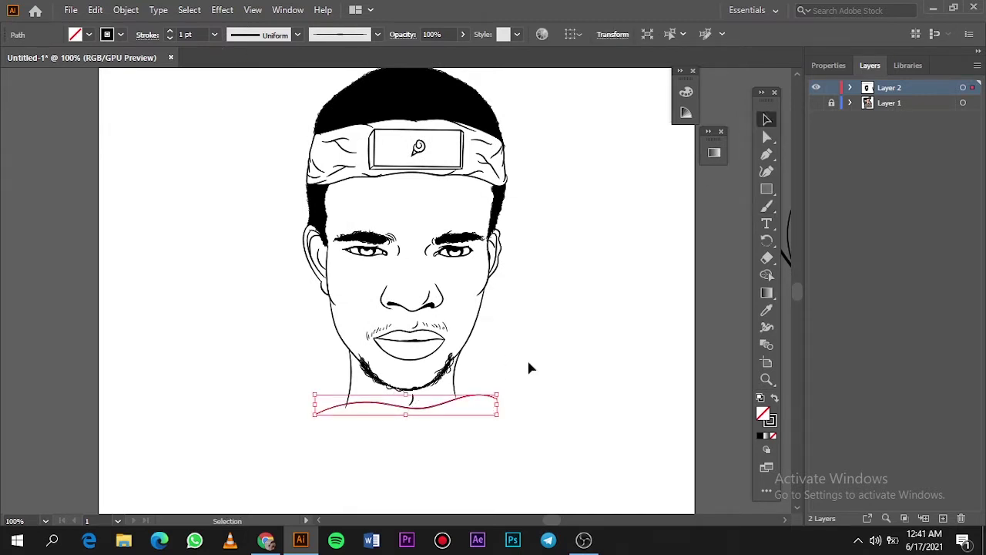
click(528, 368)
scroll(529, 369, up, 3)
scroll(480, 342, up, 3)
key(a)
click(385, 299)
click(181, 417)
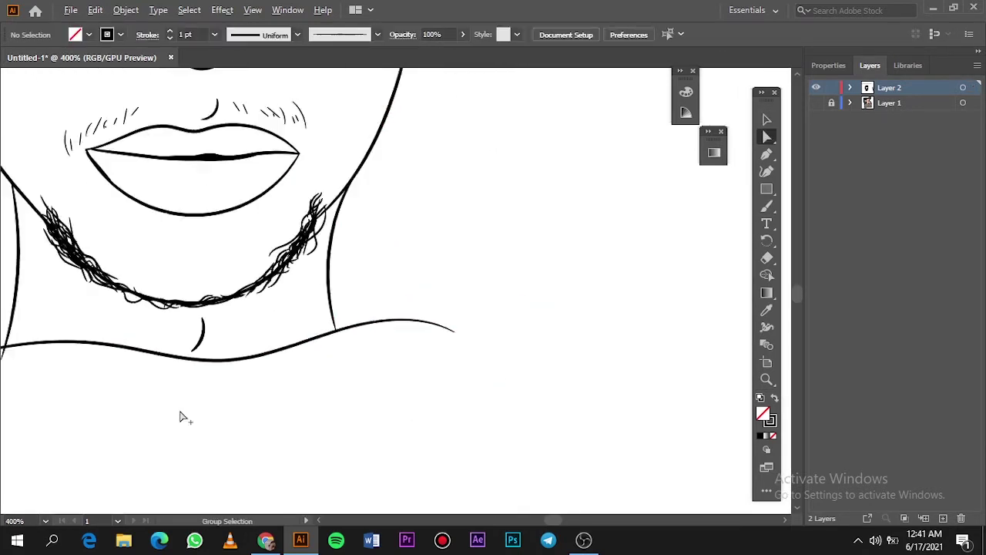
scroll(181, 416, down, 3)
Step: Brush drapery curves from the headband, a wavy fabric line below the neck, and an inner curve beside the jaw
key(b)
scroll(446, 244, down, 2)
scroll(436, 315, down, 2)
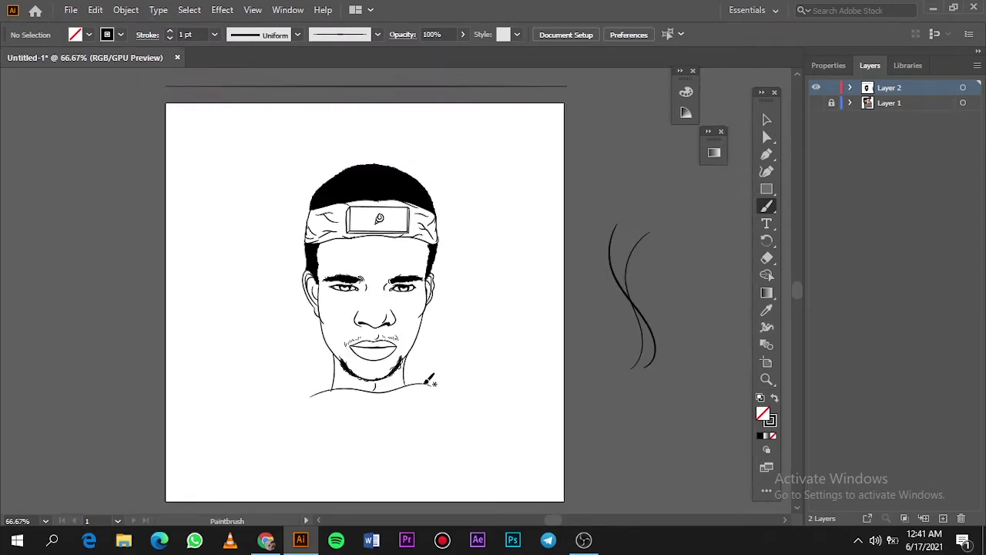
drag(469, 260, 441, 231)
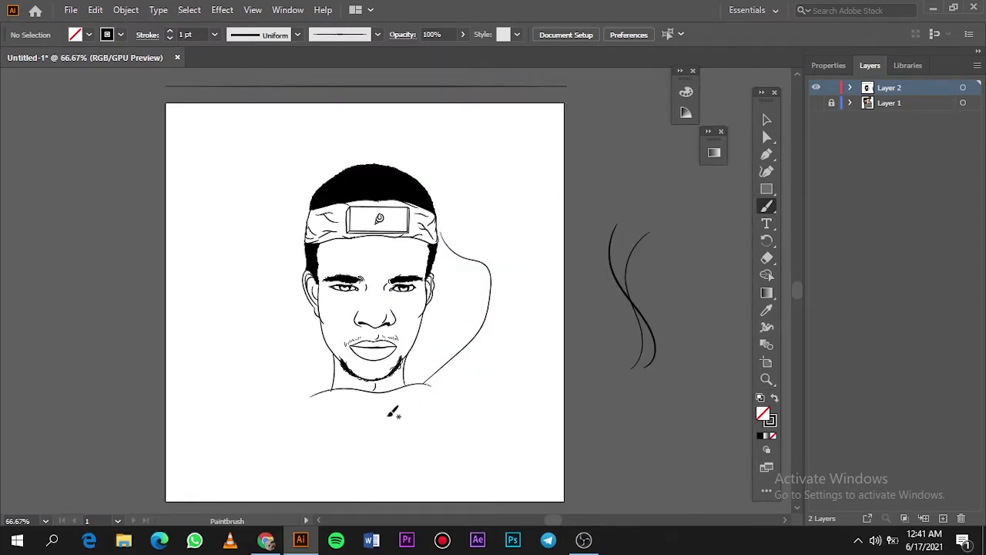
drag(322, 421, 486, 382)
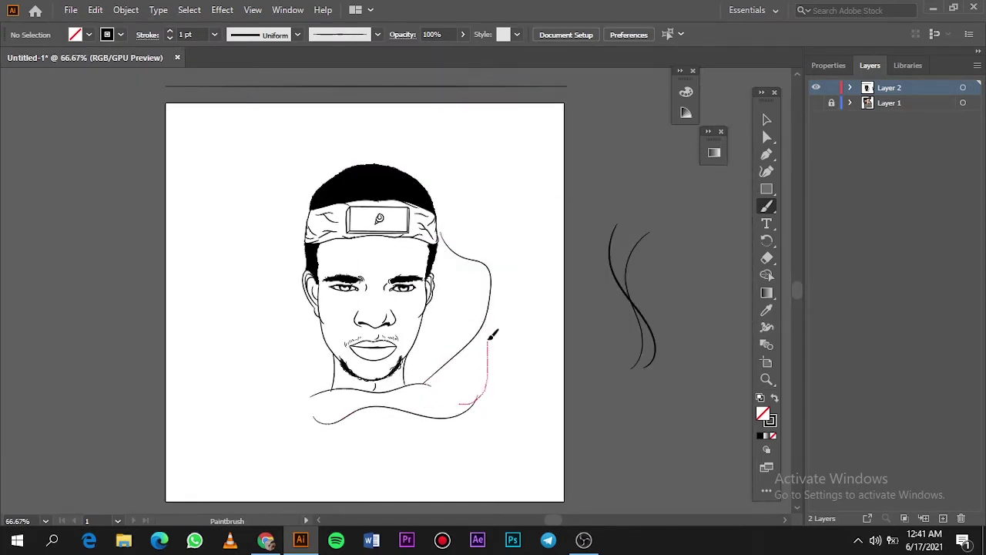
drag(485, 235, 440, 219)
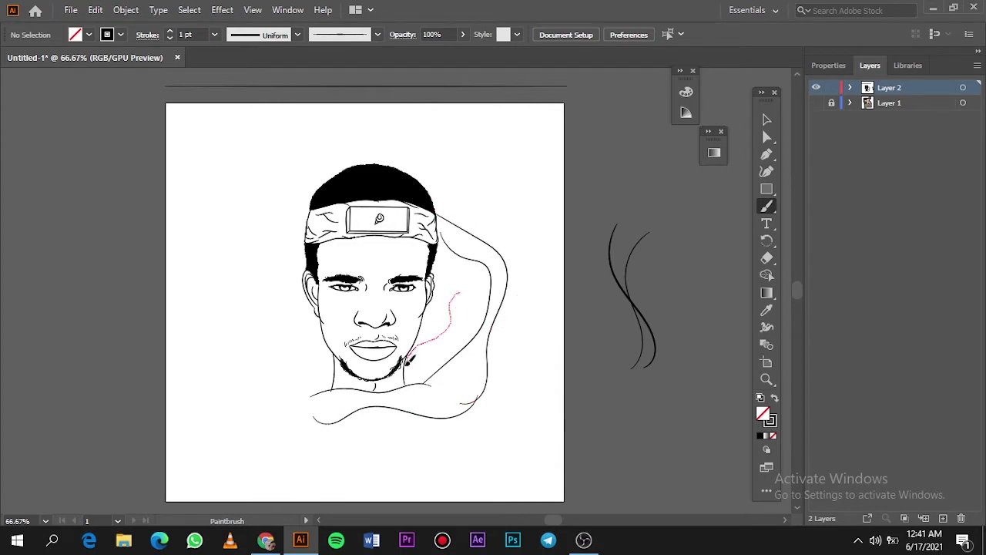
key(ctrl+plus)
key(ctrl+plus)
key(ctrl+plus)
key(ctrl+z)
drag(342, 406, 516, 223)
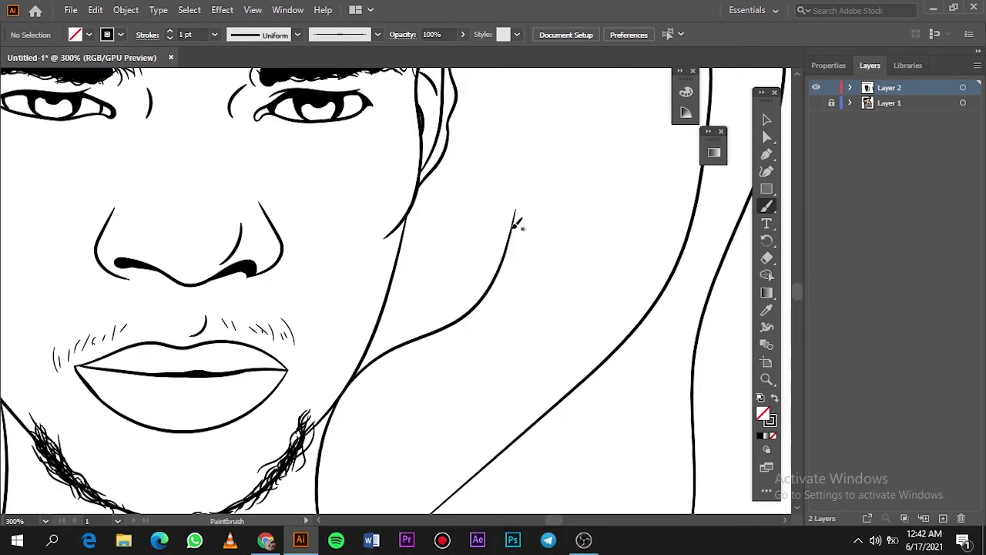
drag(563, 107, 562, 109)
Step: Draw a fold line beside the jaw up toward the hair, joined to the existing line
key(ctrl+minus)
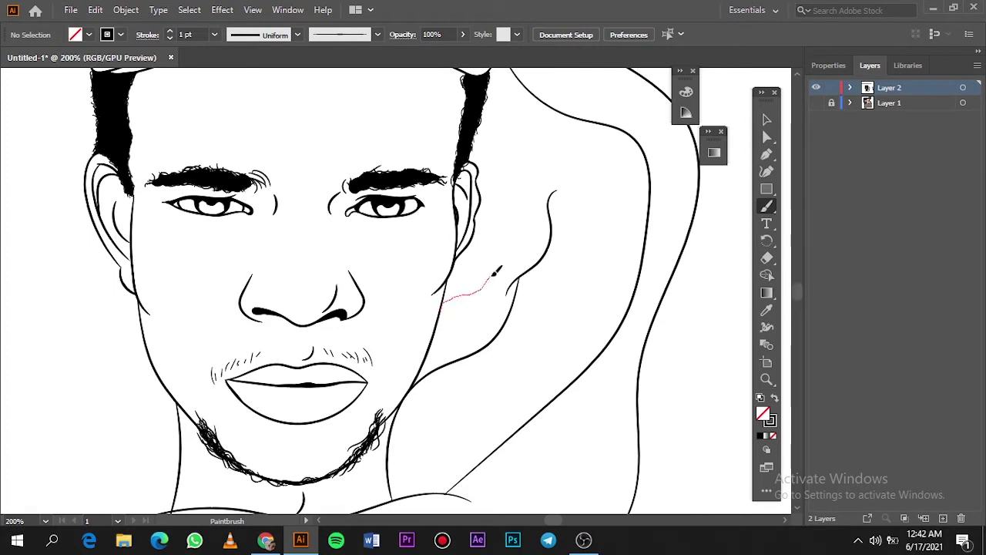
drag(494, 275, 511, 256)
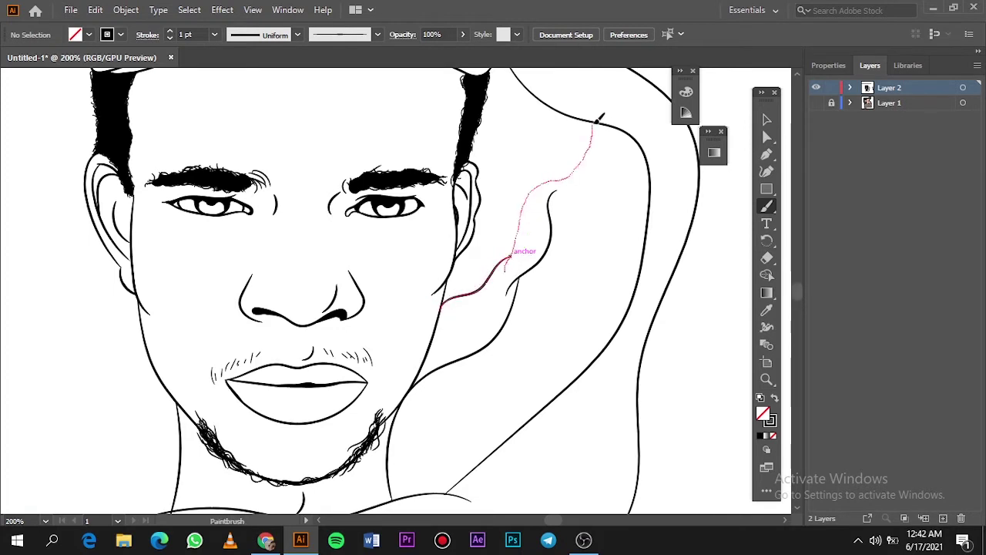
drag(597, 121, 595, 122)
key(ctrl+plus)
key(ctrl+plus)
key(ctrl+plus)
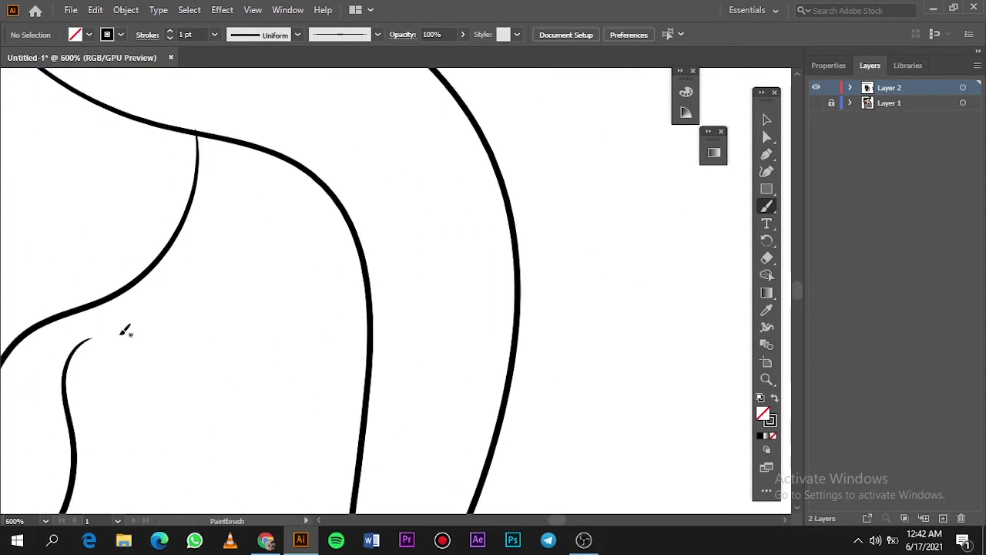
drag(203, 280, 208, 274)
key(ctrl+plus)
key(ctrl+plus)
key(ctrl+plus)
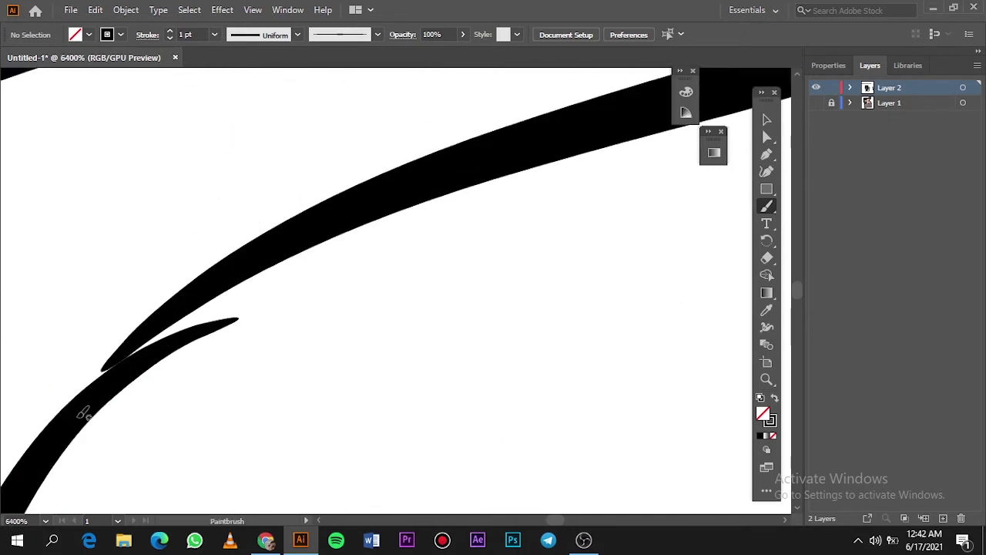
key(ctrl+0)
key(ctrl+plus)
key(ctrl+plus)
key(ctrl+plus)
Step: Add two rising fabric folds on the right shoulder
scroll(516, 315, down, 2)
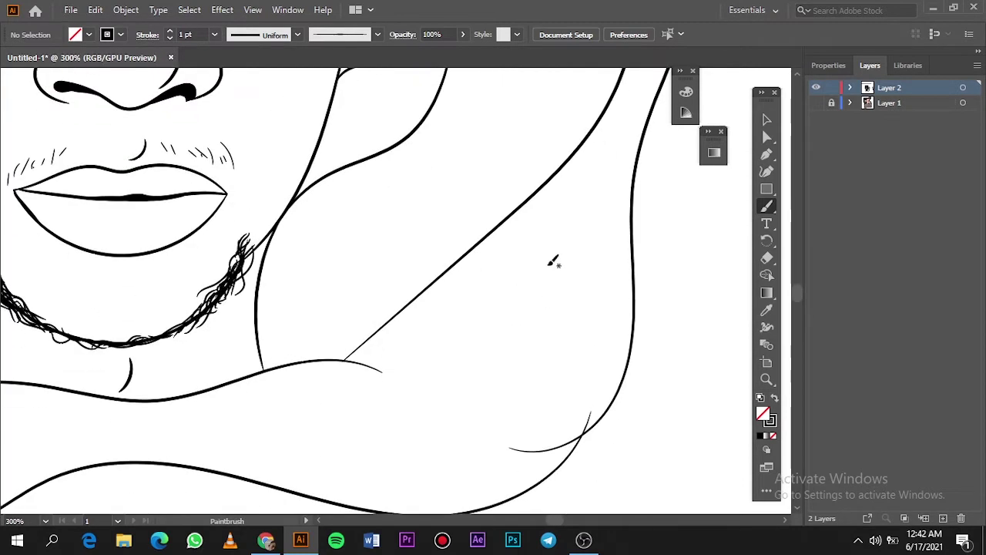
drag(550, 229, 429, 336)
mouse_move(344, 431)
mouse_down()
mouse_move(538, 373)
mouse_move(557, 185)
mouse_move(568, 308)
mouse_up()
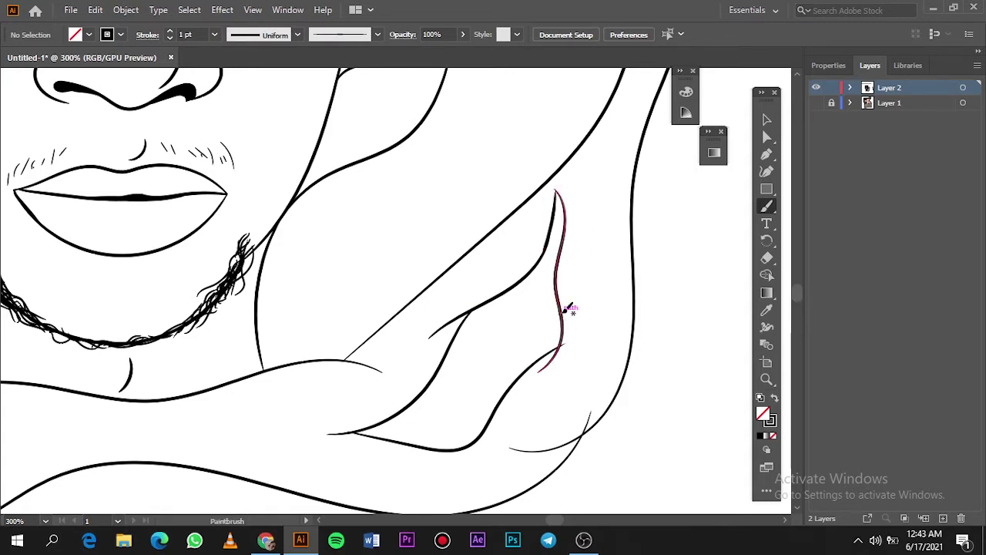
Step: Group the shoulder fold strokes and exit the group's isolation mode
key(v)
click(126, 9)
click(181, 74)
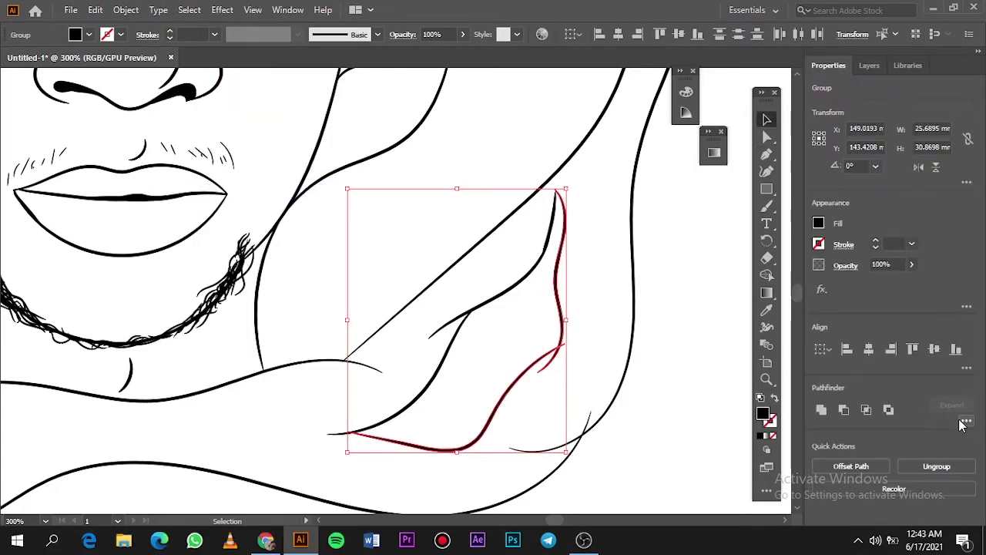
double_click(562, 345)
key(Escape)
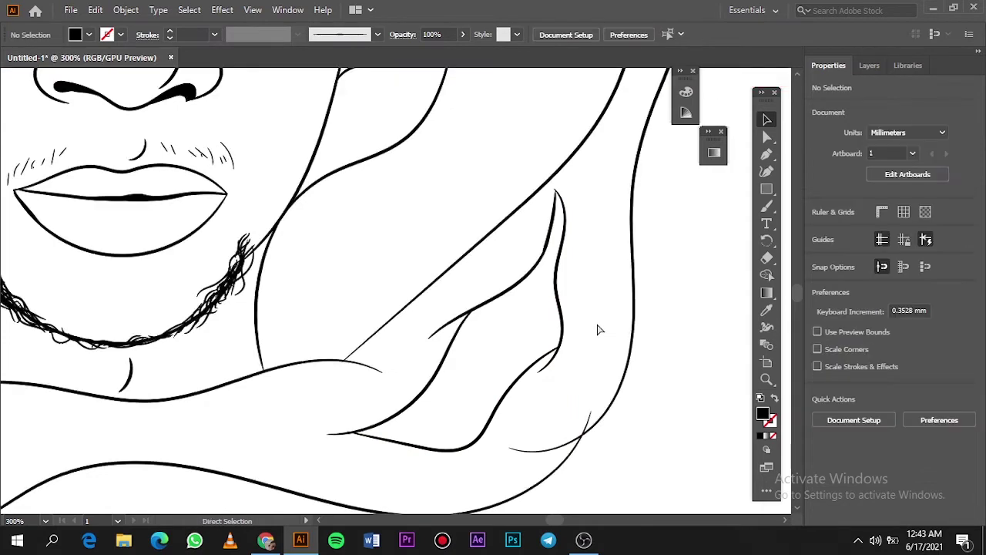
key(ctrl+0)
scroll(535, 193, up, 5)
key(b)
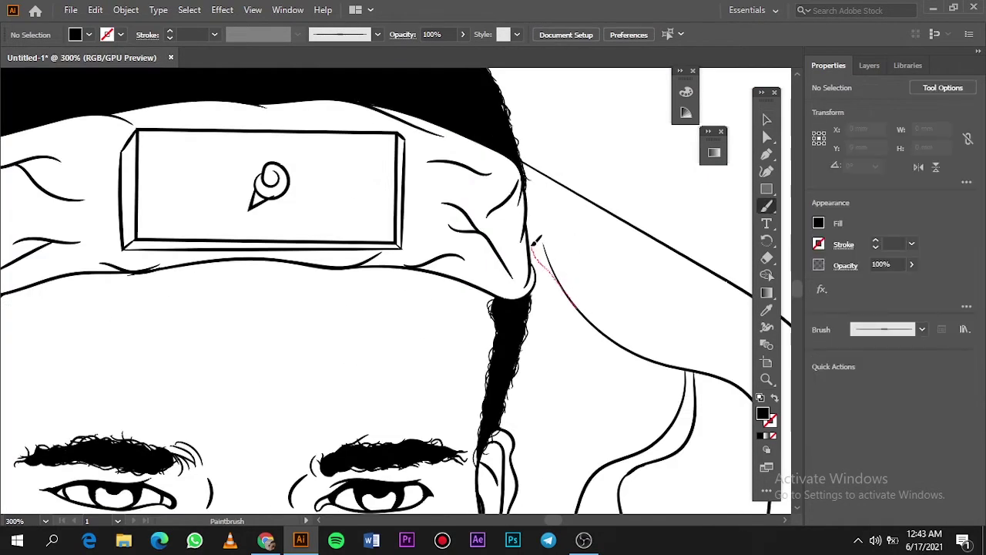
Step: Brush curved fold lines in the scarf beside the headband
drag(572, 247, 682, 304)
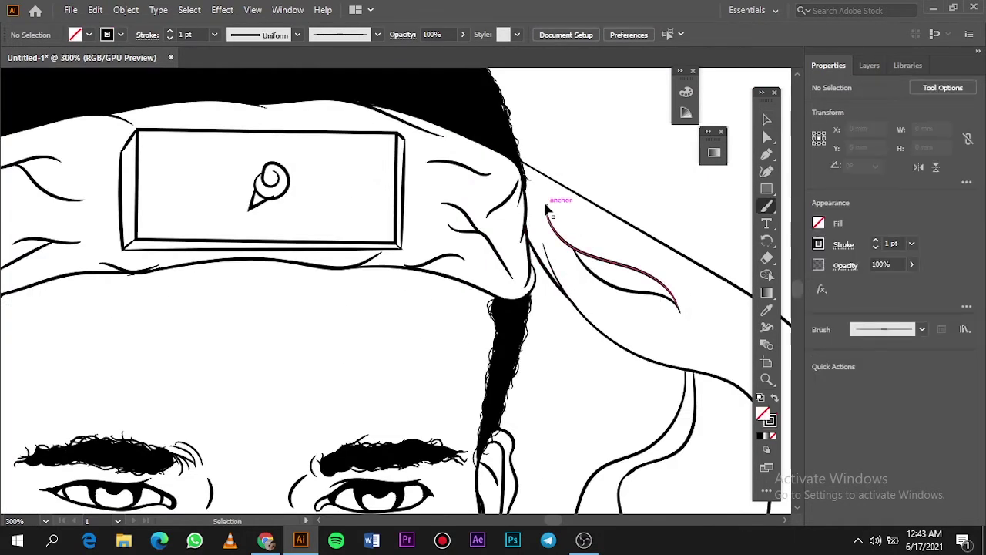
key(ctrl+minus)
drag(540, 296, 543, 333)
scroll(533, 245, down, 5)
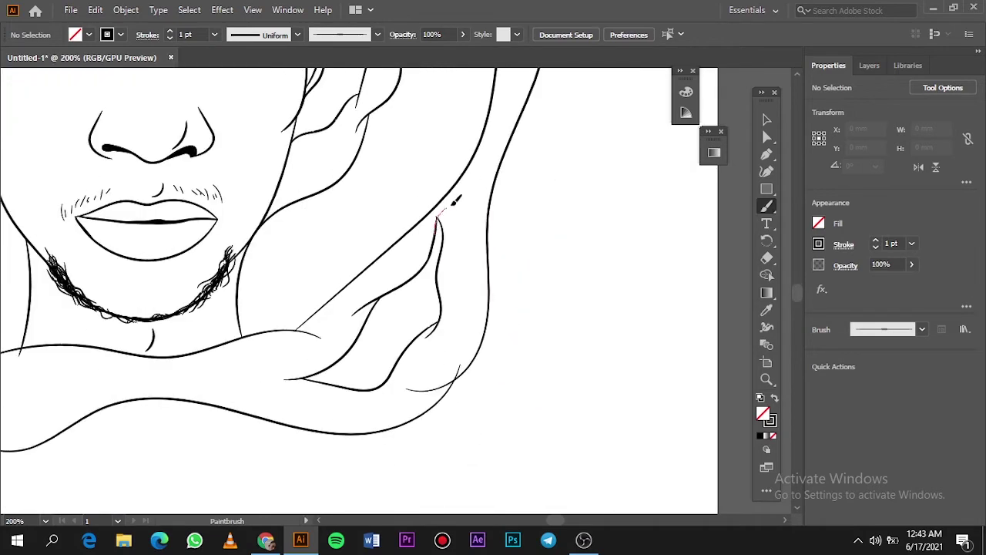
scroll(432, 223, up, 4)
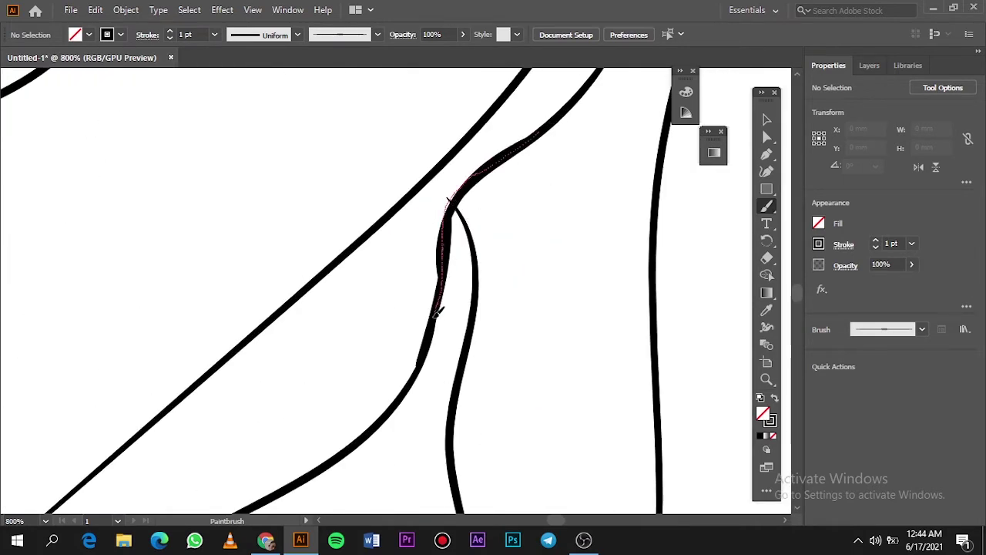
Step: Draw two fold lines across and along the neck drapery, then fit the artboard in view
key(ctrl+0)
scroll(509, 404, up, 5)
scroll(317, 439, up, 2)
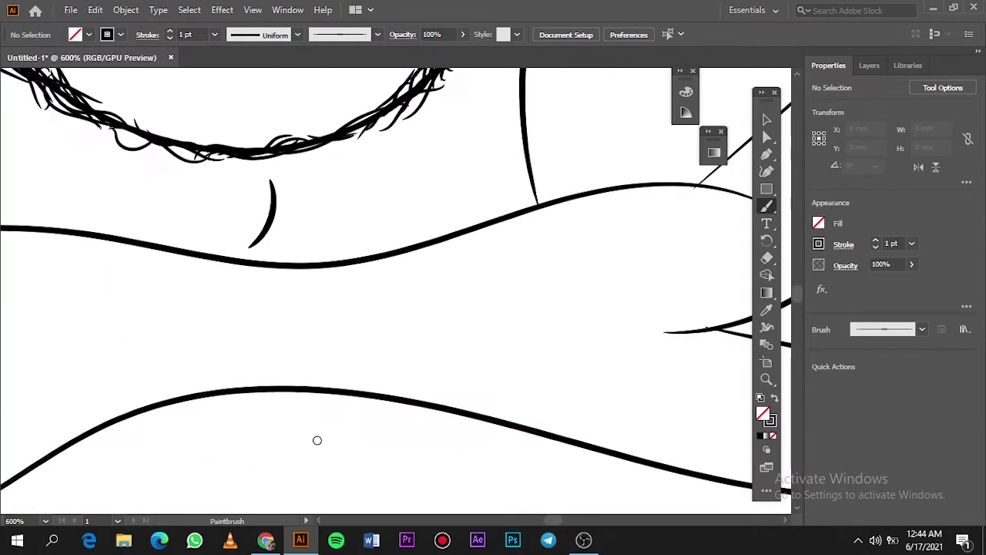
drag(218, 390, 505, 302)
drag(408, 251, 176, 286)
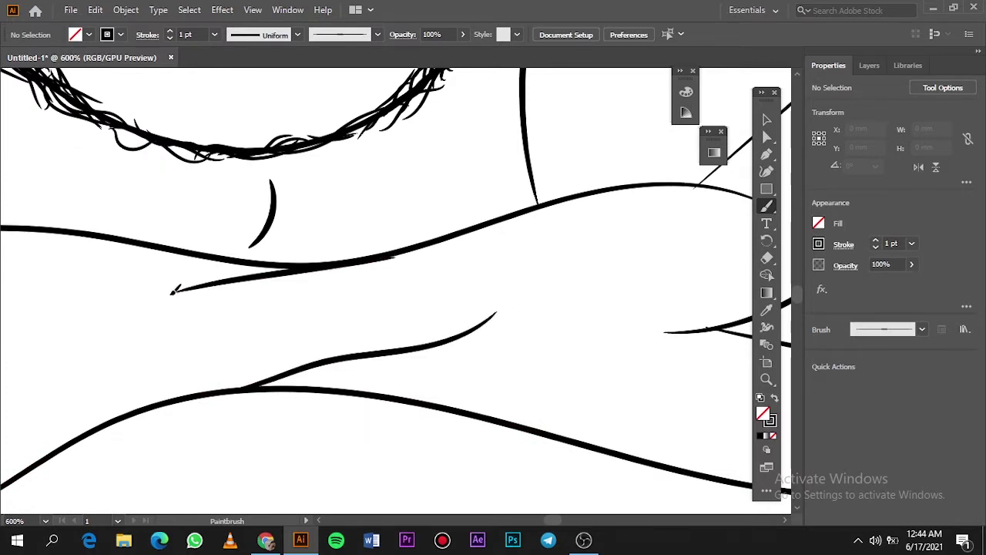
key(ctrl+0)
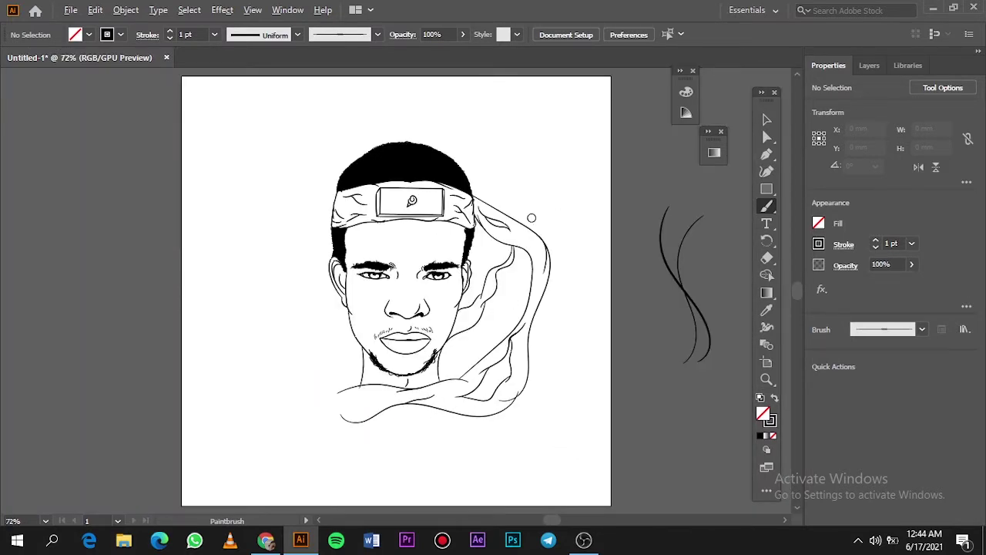
Step: Add a fold line inside the right drapery
scroll(531, 218, up, 6)
drag(496, 191, 491, 186)
key(ctrl+0)
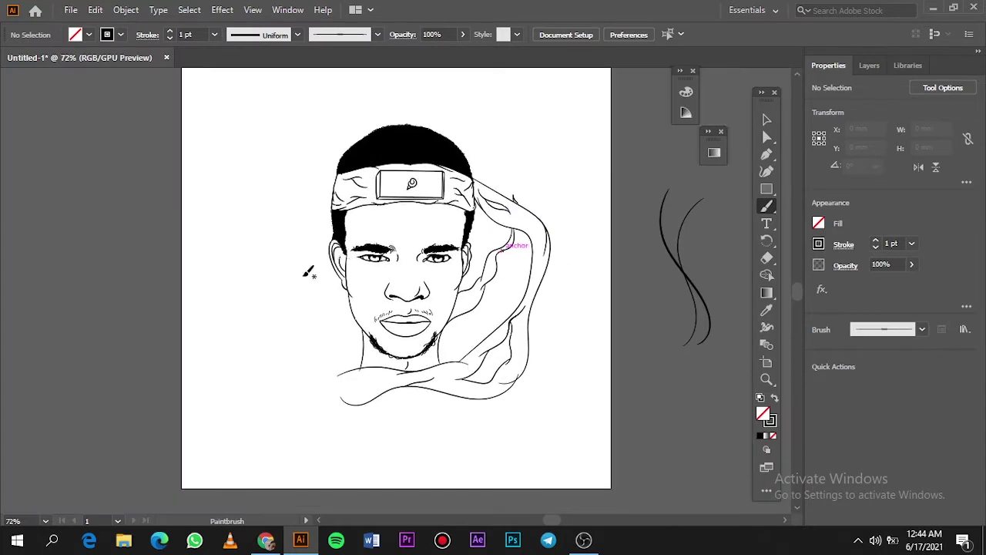
scroll(323, 369, up, 1)
scroll(322, 387, up, 1)
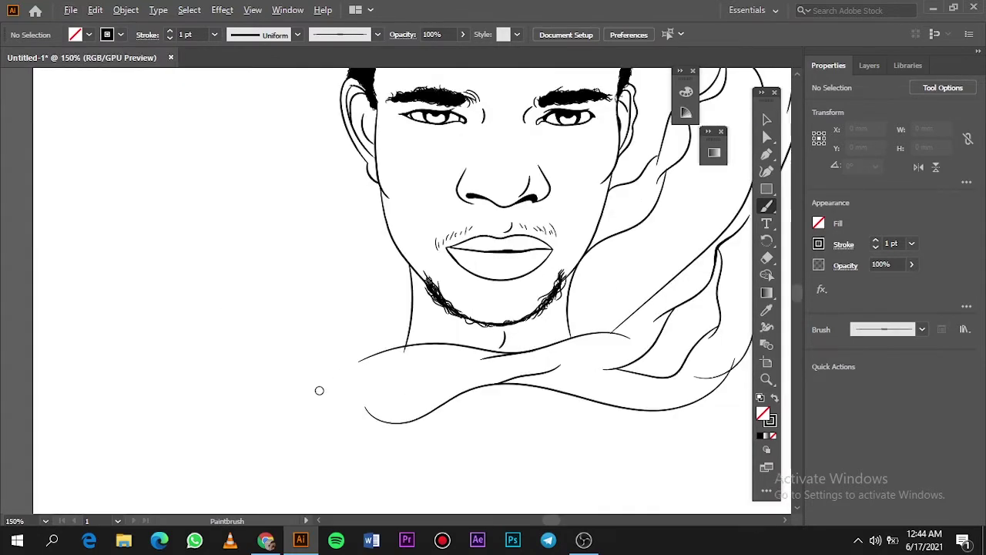
Step: Brush a new drapery curve left of the neck, an inner curve, and the left drapery's outer edge
drag(235, 202, 236, 190)
key(ctrl+0)
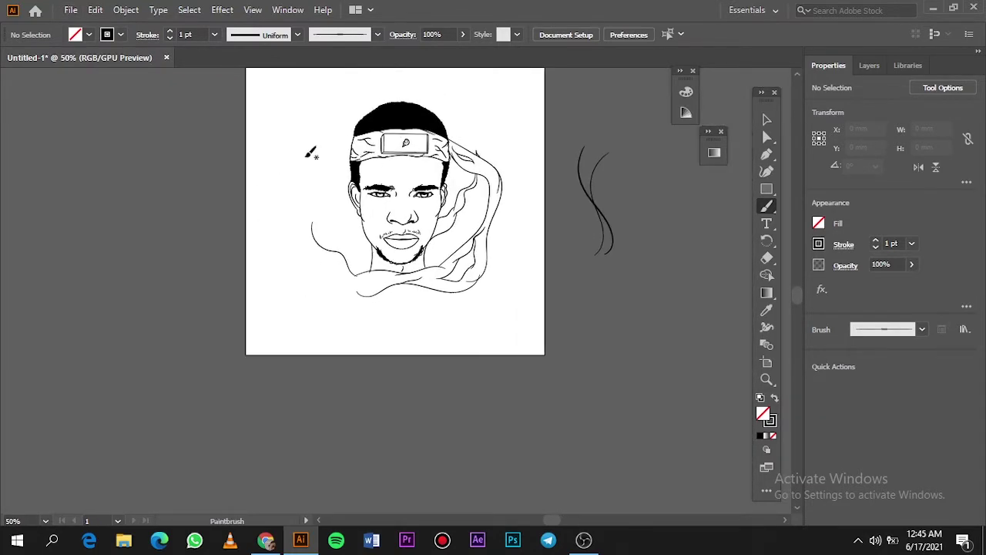
scroll(345, 265, up, 2)
scroll(323, 206, up, 4)
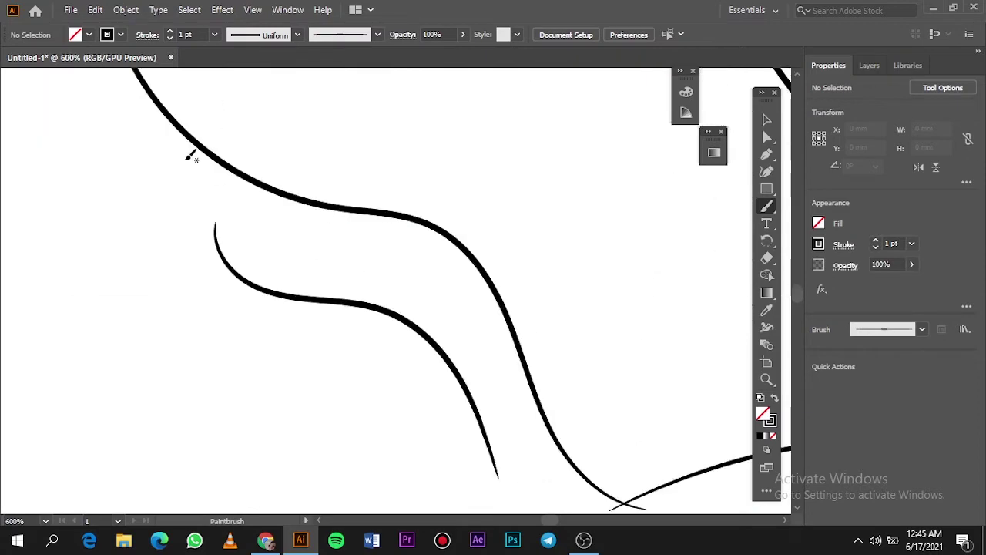
drag(327, 199, 328, 198)
key(ctrl+0)
scroll(458, 363, up, 2)
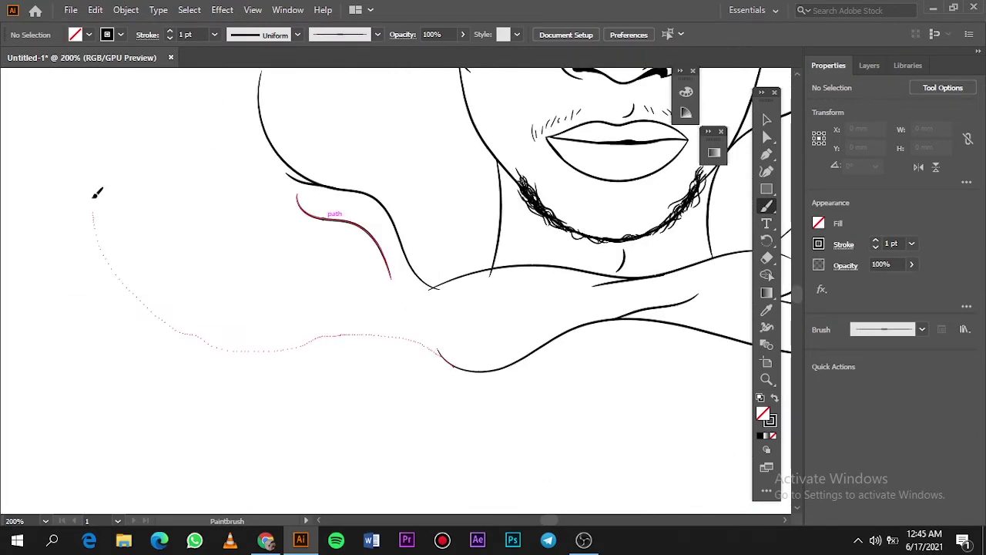
drag(96, 192, 94, 194)
scroll(429, 412, up, 5)
scroll(627, 378, down, 6)
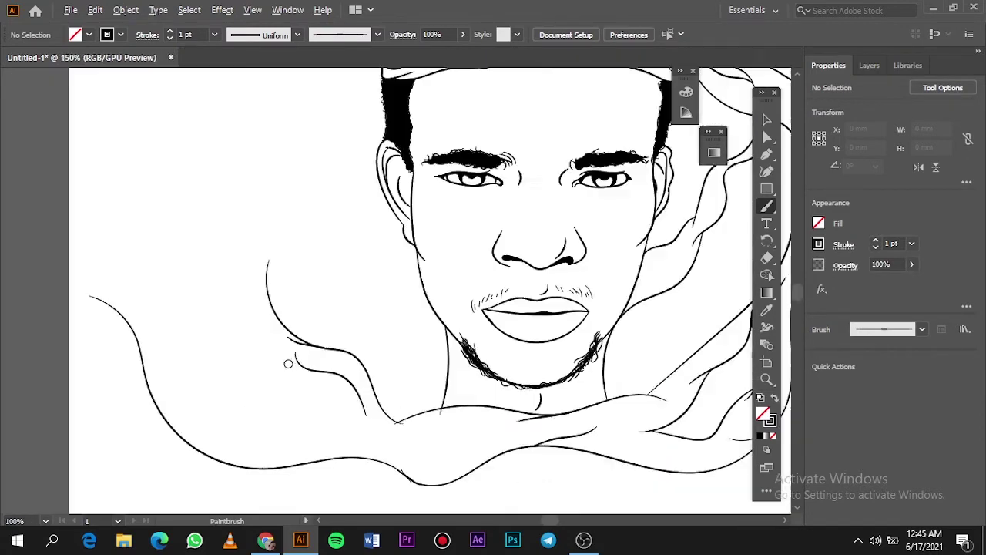
scroll(306, 364, up, 3)
Step: Add fold lines inside the left drapery, a rising fold curve, and extend the lower curve
drag(460, 502, 460, 500)
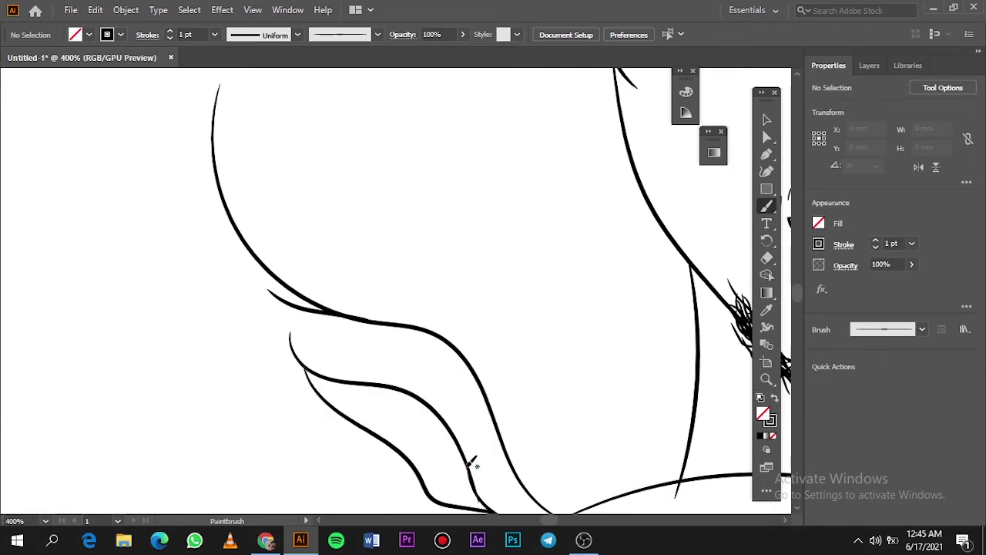
key(ctrl+0)
scroll(268, 347, up, 2)
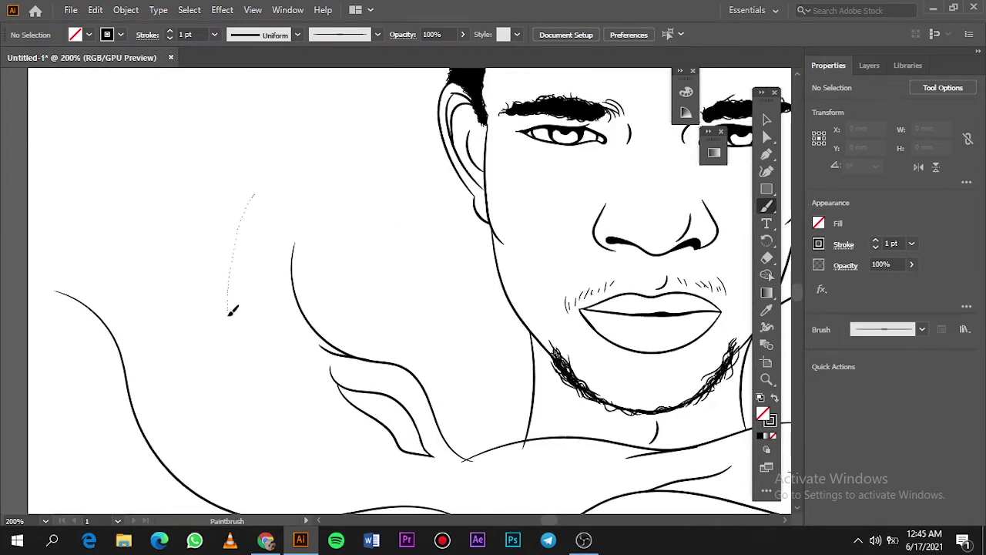
drag(386, 455, 385, 458)
scroll(370, 474, up, 3)
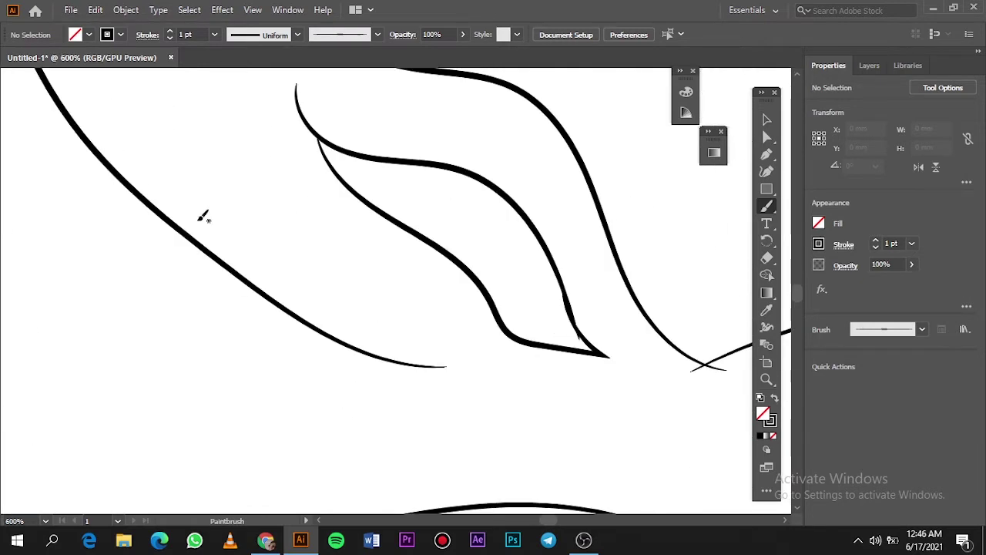
drag(284, 305, 452, 455)
key(ctrl+0)
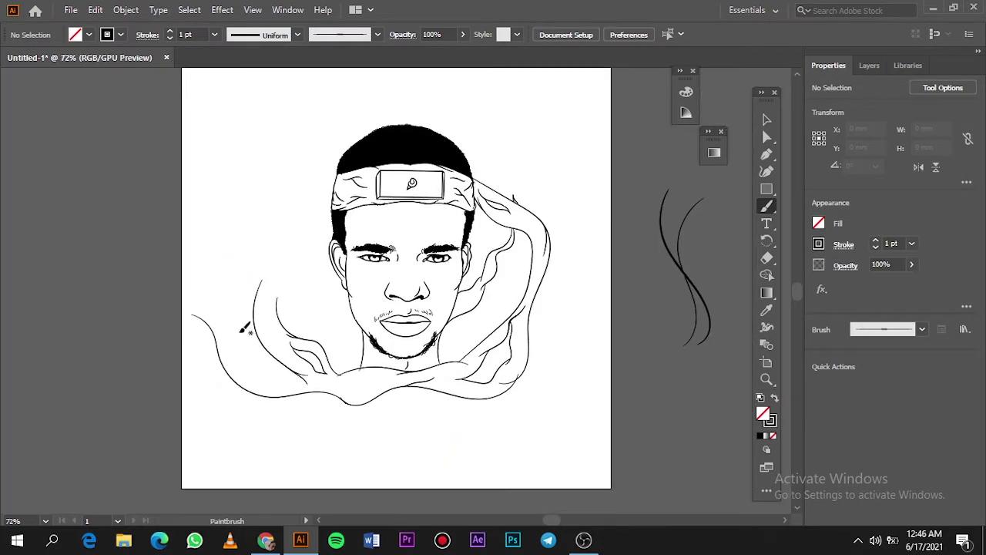
scroll(348, 179, up, 1)
key(ctrl+minus)
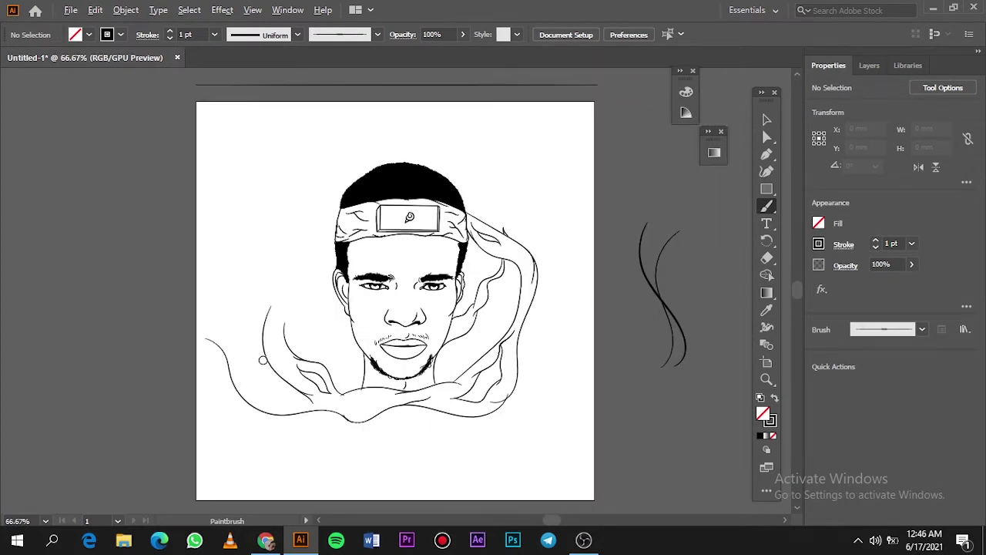
Step: Extend the left drapery edge and add outer, short, and rising folds left of the face
scroll(288, 344, up, 3)
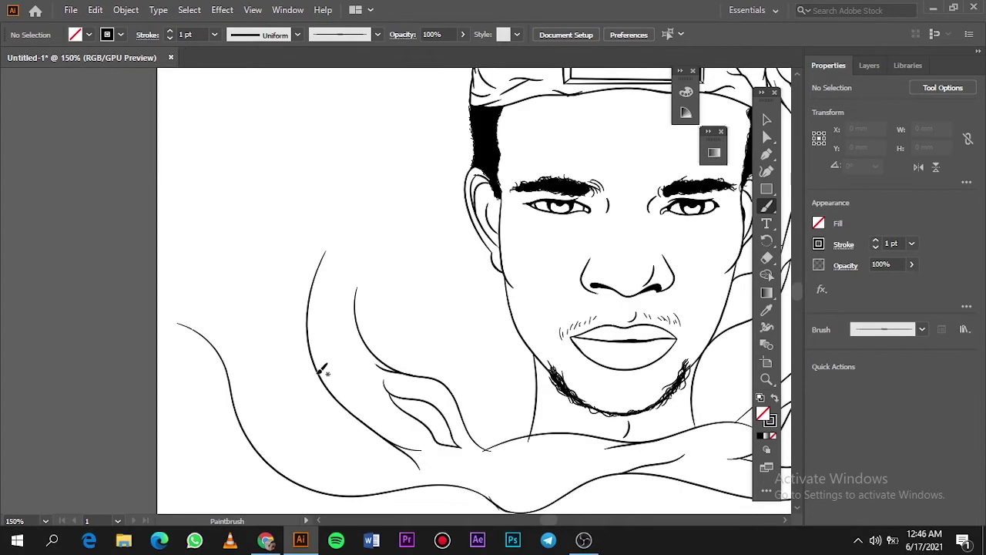
drag(169, 260, 144, 252)
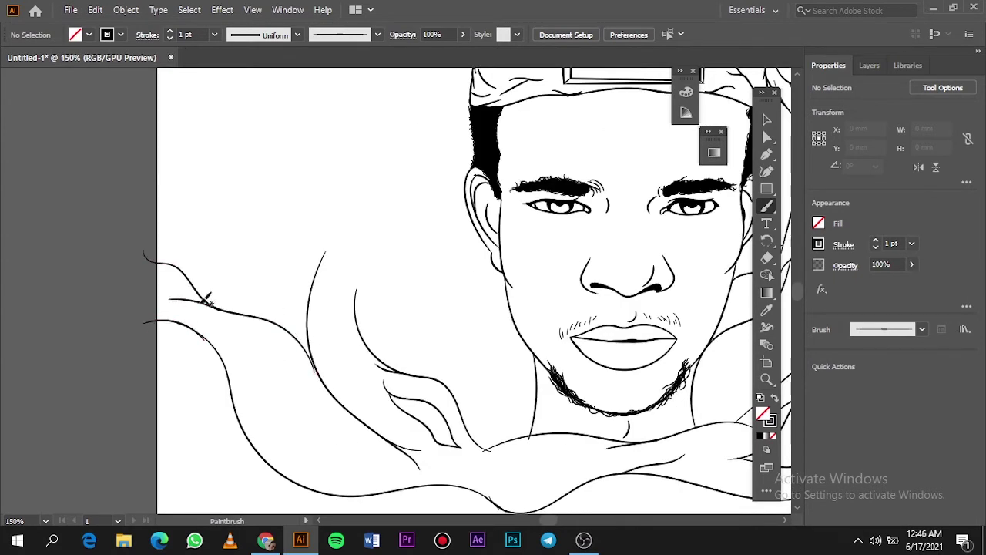
scroll(412, 396, up, 2)
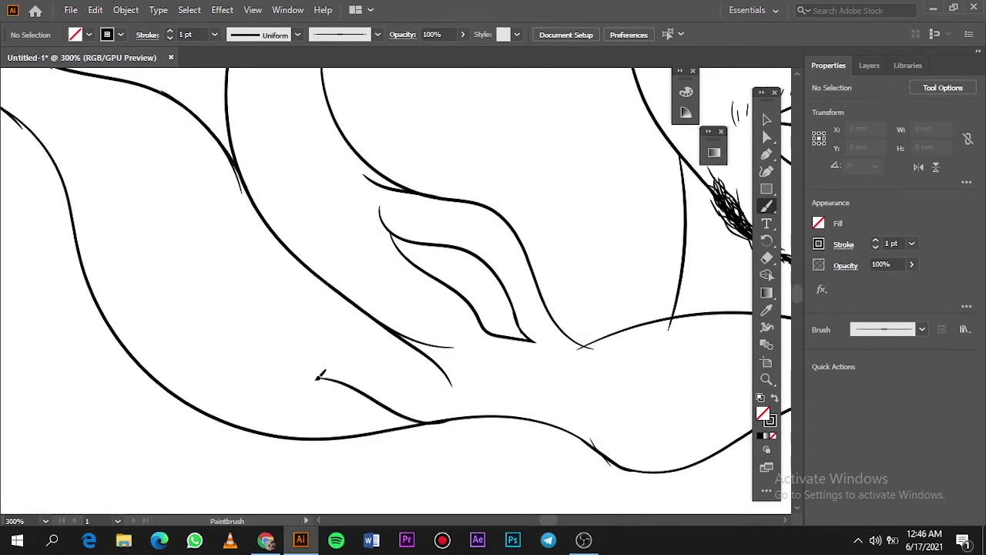
drag(197, 306, 106, 169)
drag(292, 326, 336, 341)
key(ctrl+0)
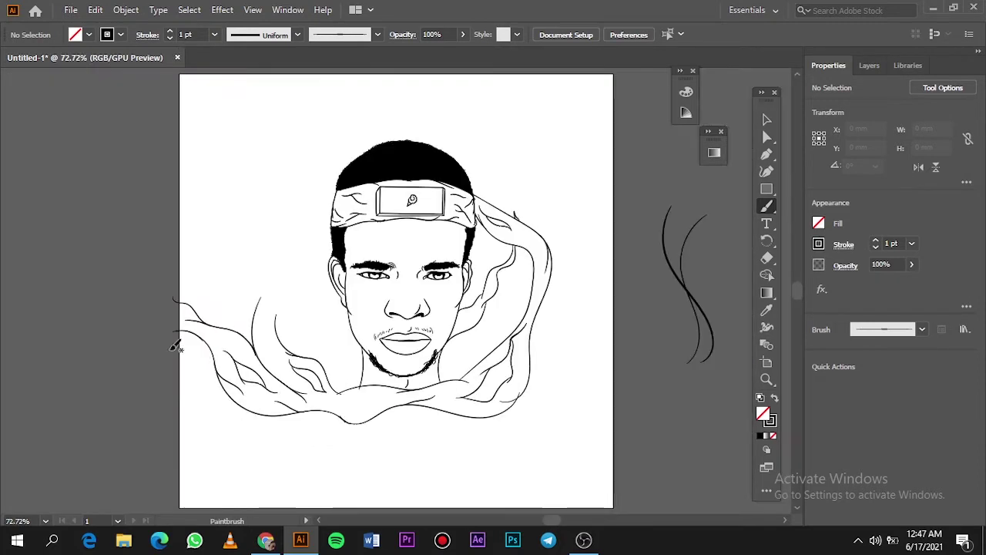
scroll(268, 297, up, 3)
drag(226, 384, 247, 300)
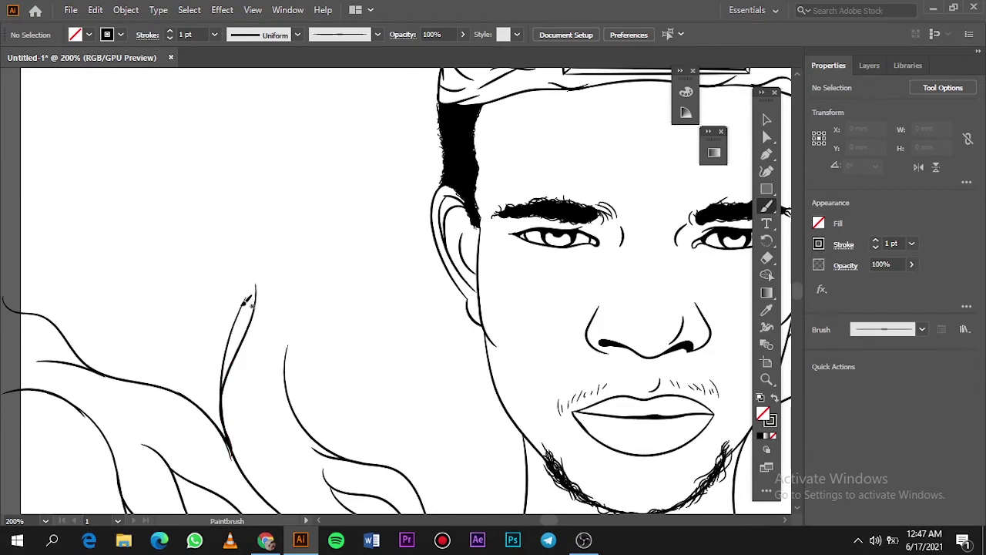
mouse_move(324, 228)
mouse_down()
mouse_move(307, 182)
mouse_move(318, 291)
mouse_move(285, 379)
mouse_up()
Step: Draw a long outer curve sweeping up to the headband and a fold joining the neck drapery
key(ctrl+0)
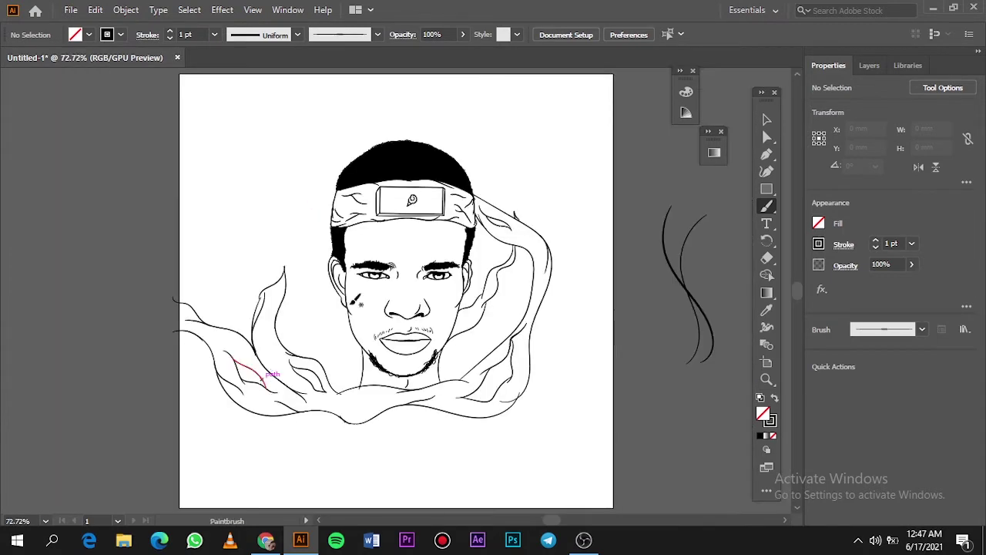
scroll(285, 304, up, 3)
drag(277, 304, 425, 138)
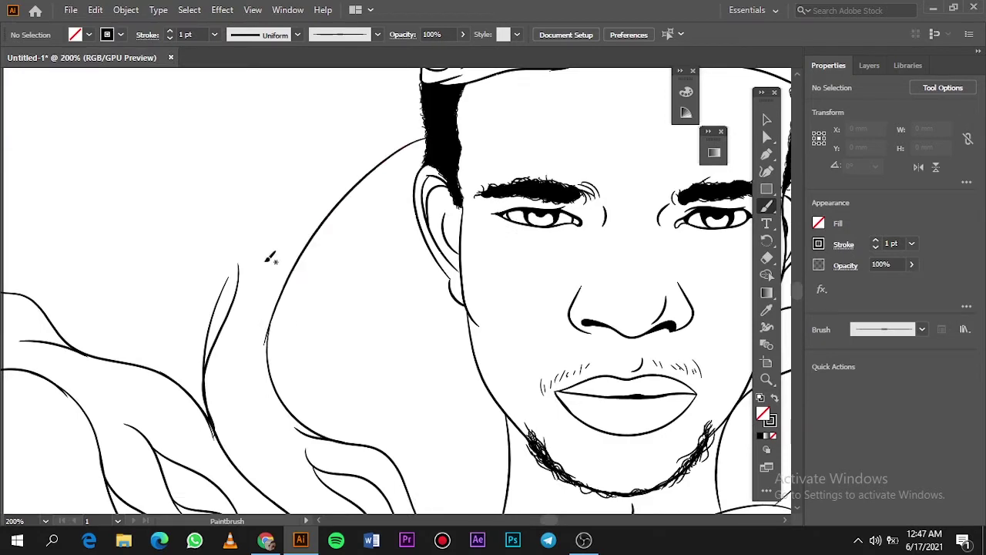
drag(302, 177, 422, 100)
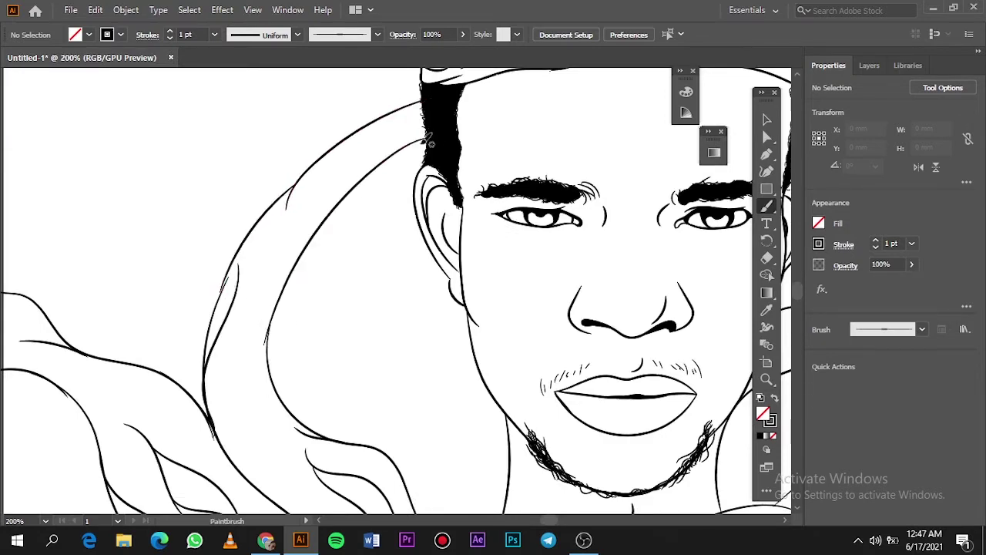
key(ctrl+0)
scroll(337, 320, up, 3)
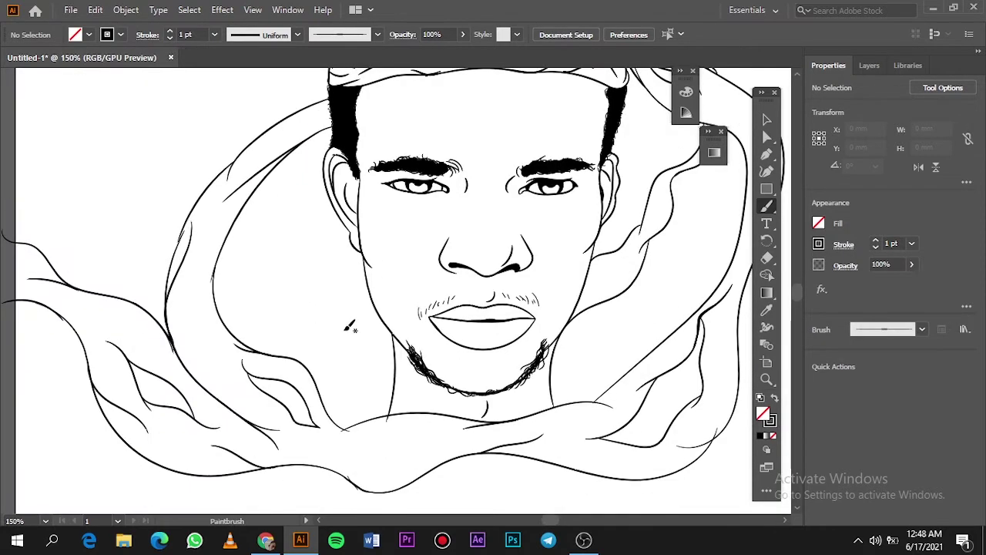
scroll(378, 314, up, 2)
drag(334, 344, 309, 371)
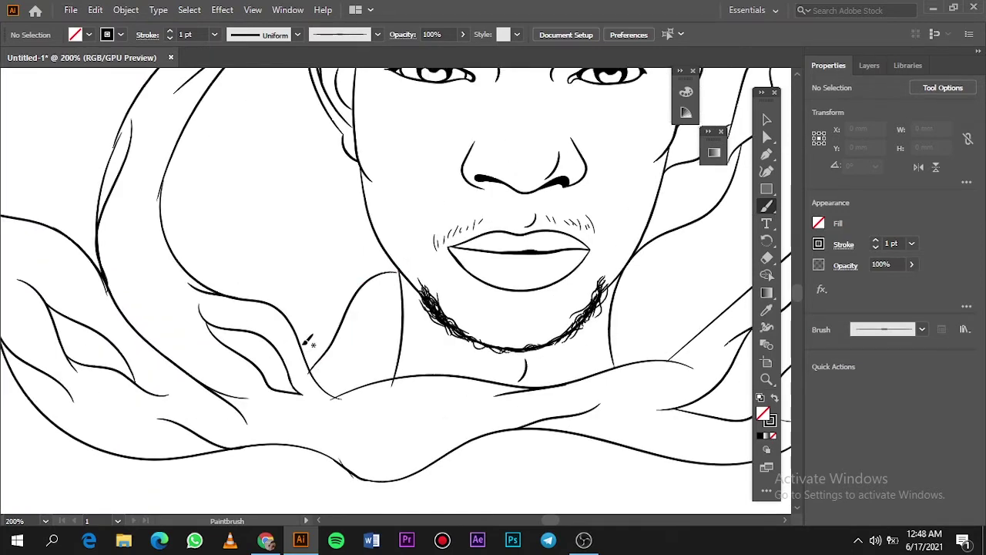
scroll(368, 283, up, 4)
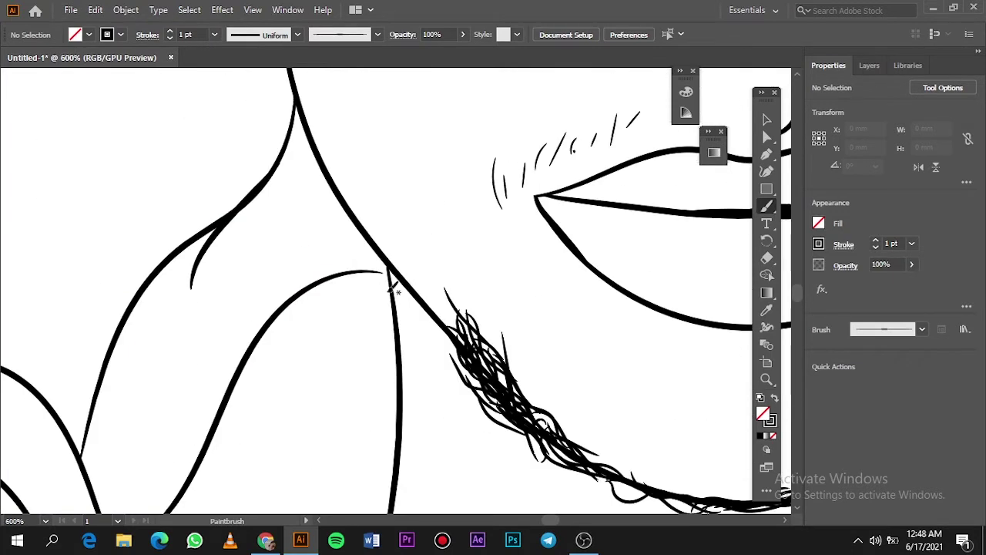
key(ctrl+0)
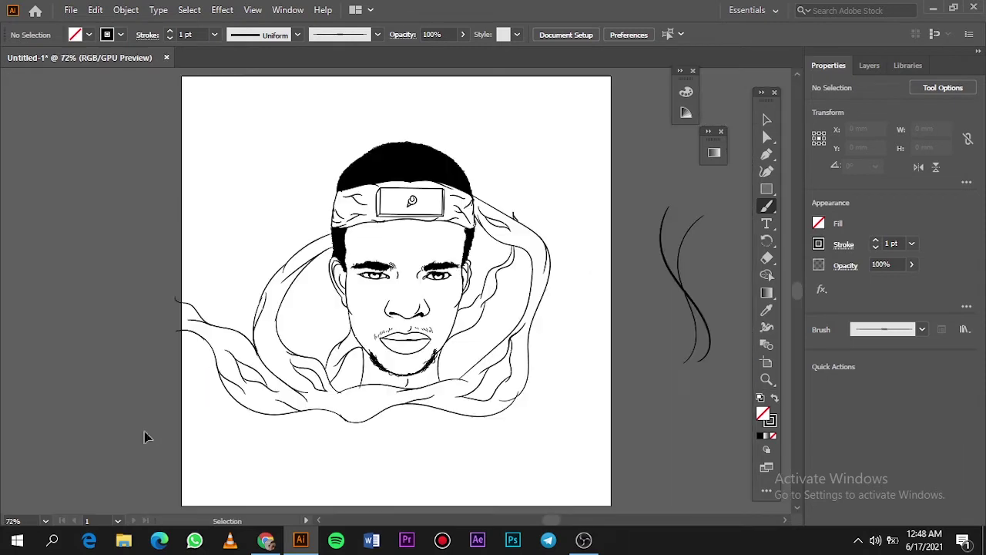
scroll(365, 336, up, 2)
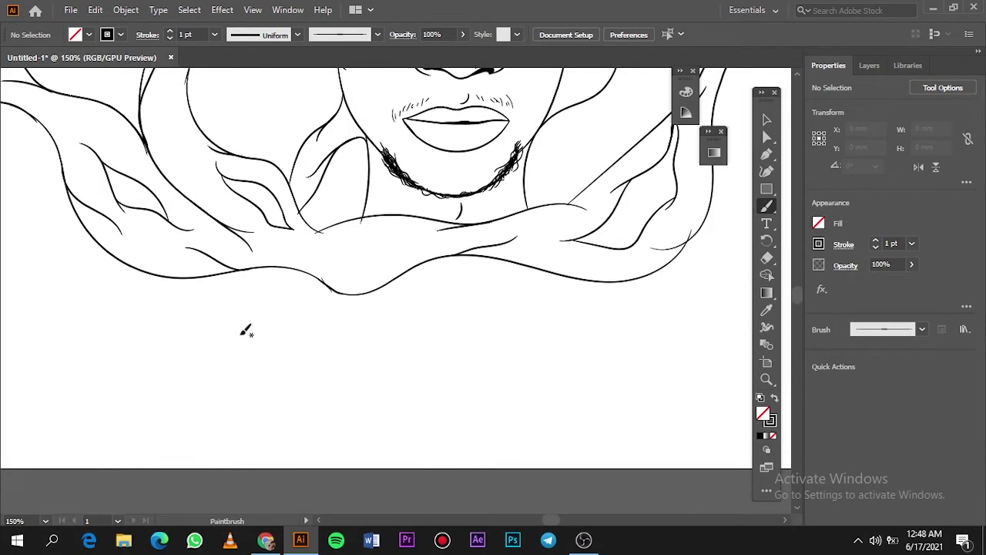
Step: Draw two curving drapery lines extending down below the scarf
key(ctrl+z)
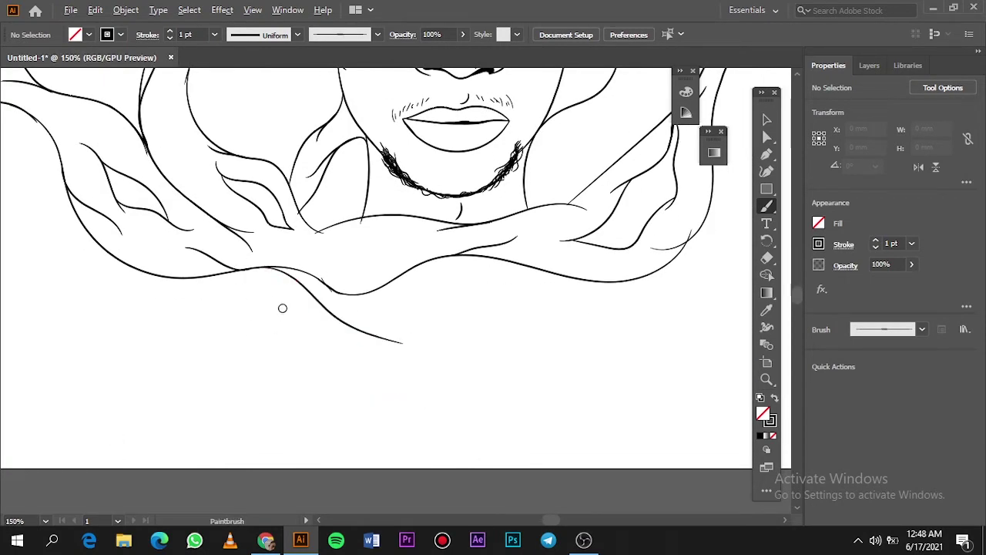
scroll(282, 306, up, 2)
drag(604, 419, 676, 406)
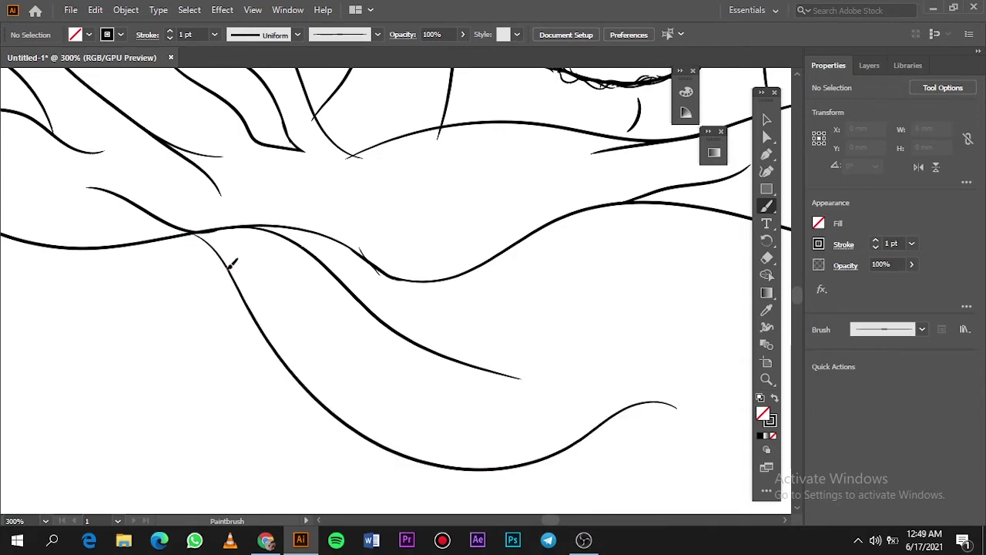
drag(255, 313, 373, 390)
key(ctrl+0)
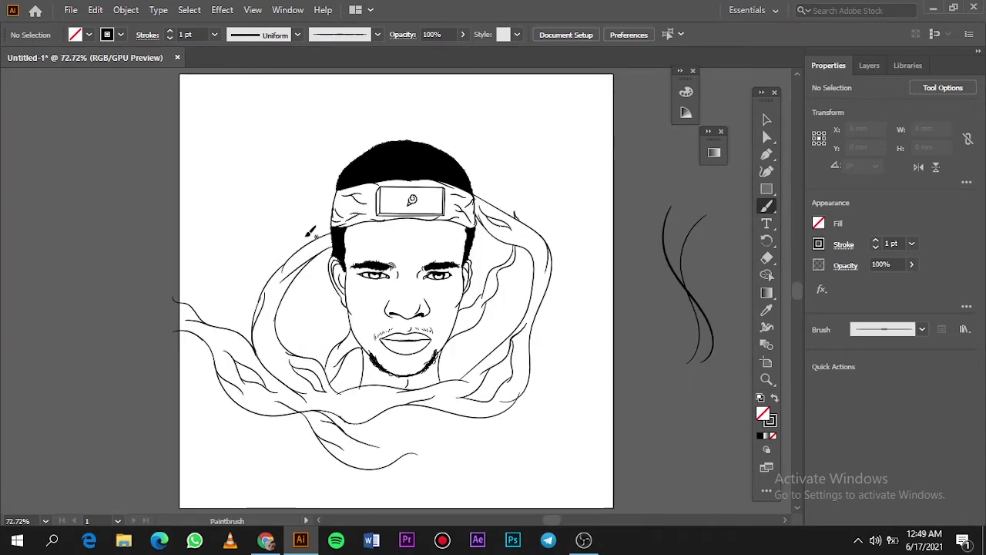
Step: Add four more wavy fold lines rippling through the lower drapery, then view the whole portrait
scroll(453, 410, up, 3)
scroll(198, 365, up, 1)
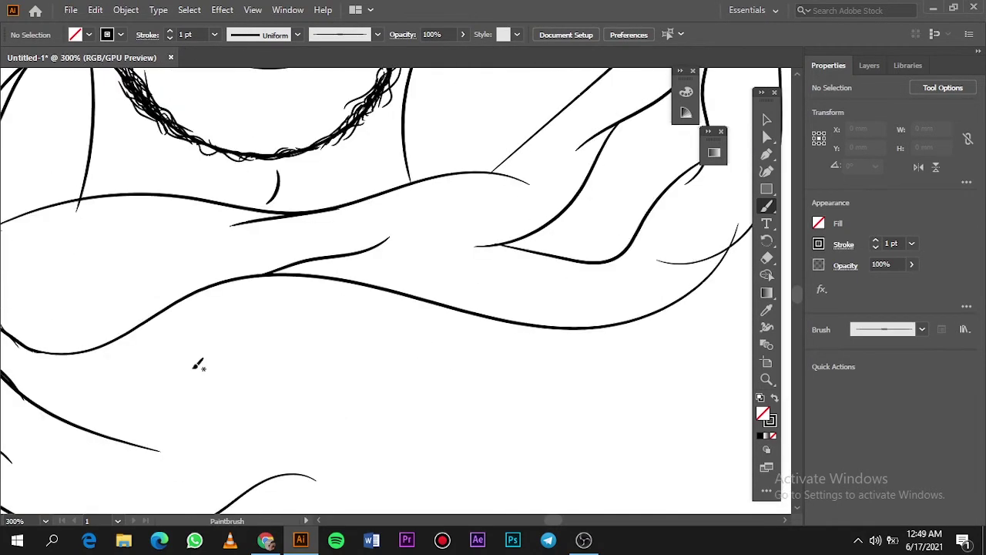
mouse_move(283, 407)
mouse_down()
mouse_move(370, 362)
mouse_move(411, 369)
mouse_up()
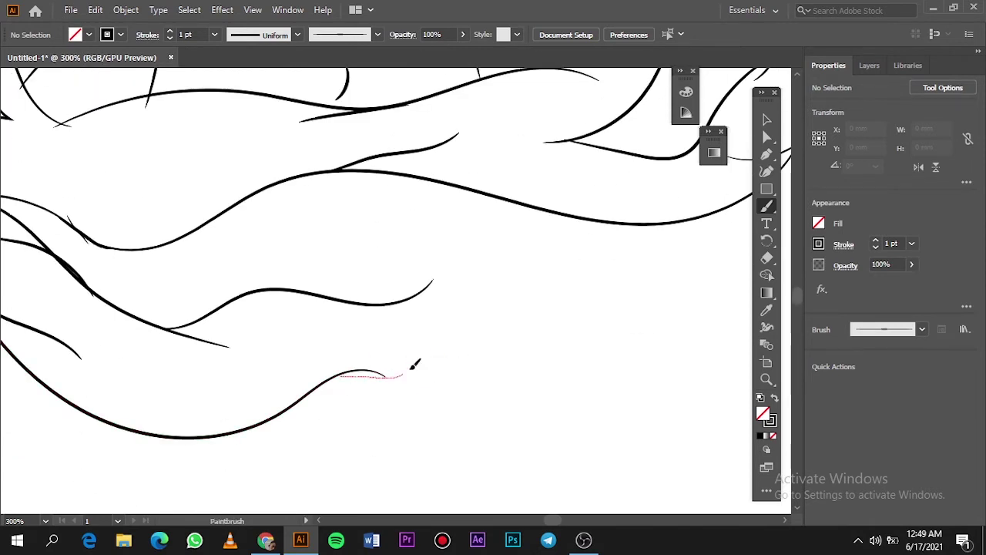
drag(459, 330, 565, 289)
drag(416, 296, 531, 208)
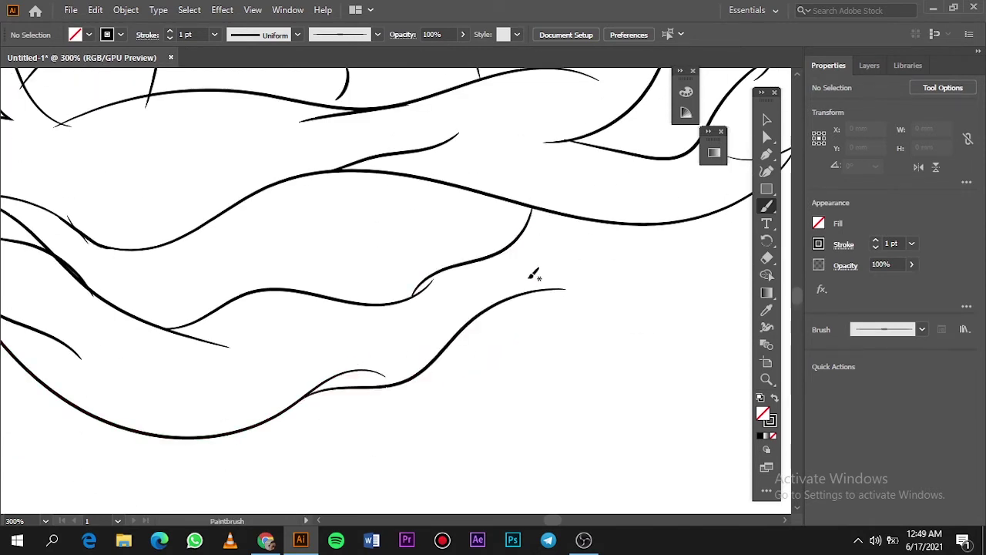
drag(573, 290, 653, 226)
key(ctrl+0)
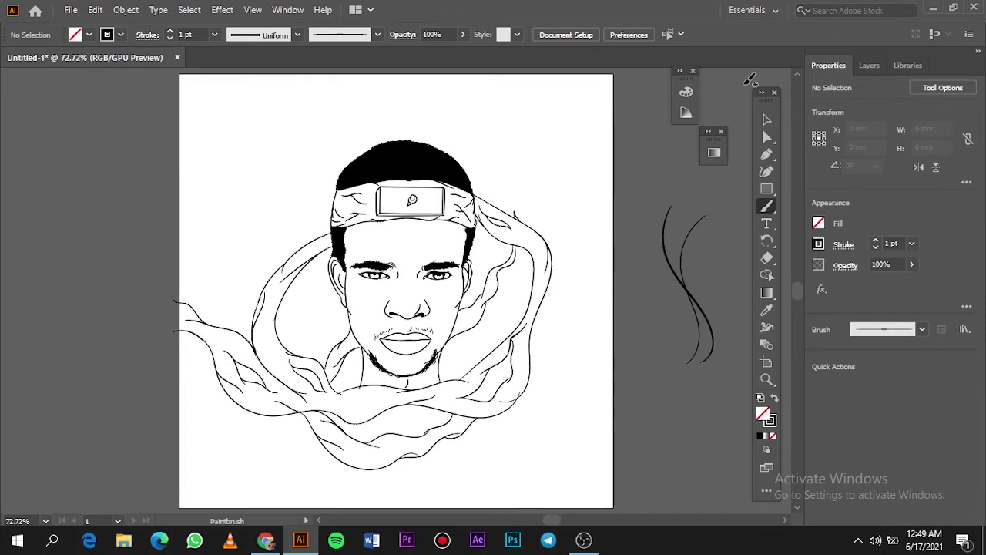
click(869, 65)
Step: Show the selfie on Layer 1 and trace four collar strokes beside the left of the neck
click(816, 102)
scroll(361, 373, up, 4)
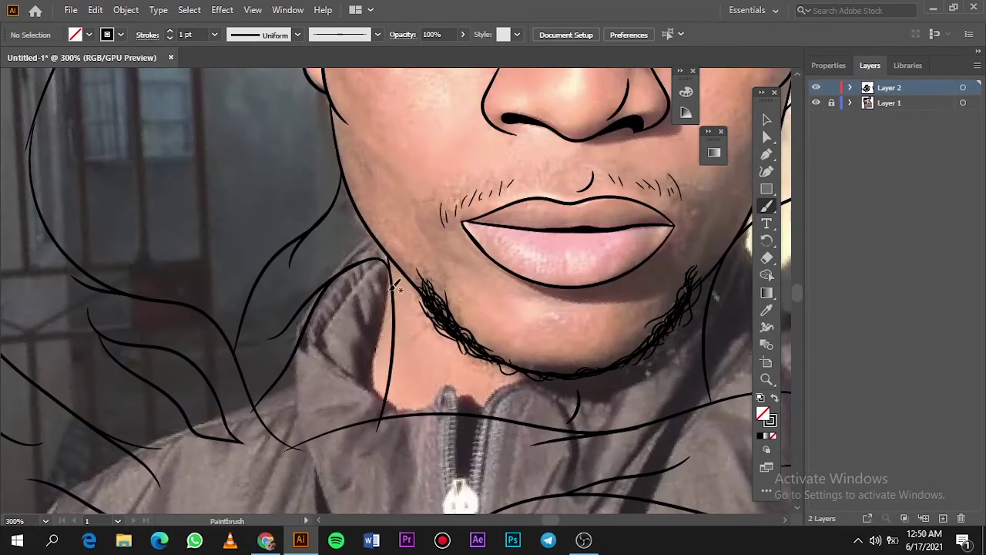
scroll(316, 433, up, 1)
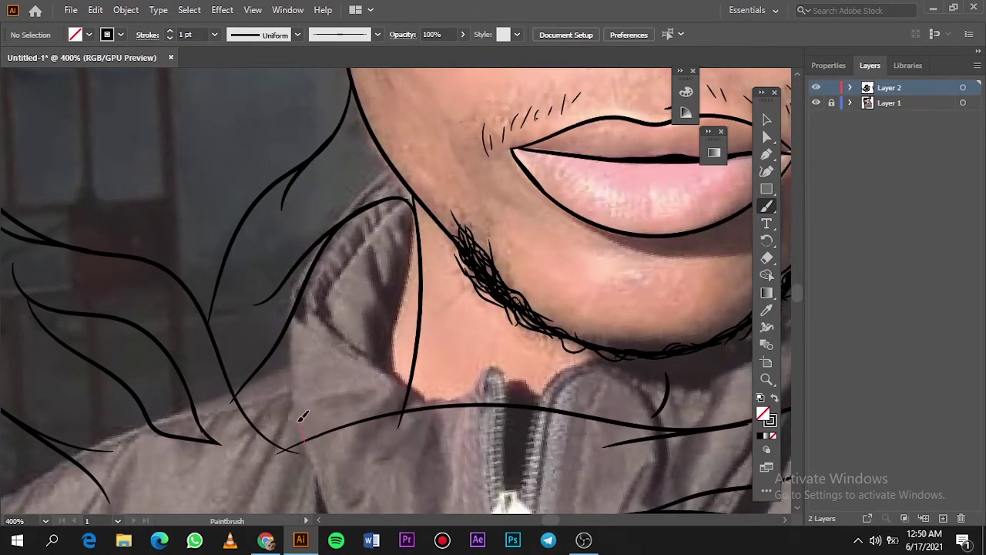
mouse_move(295, 341)
mouse_down()
mouse_move(318, 308)
mouse_move(351, 339)
mouse_up()
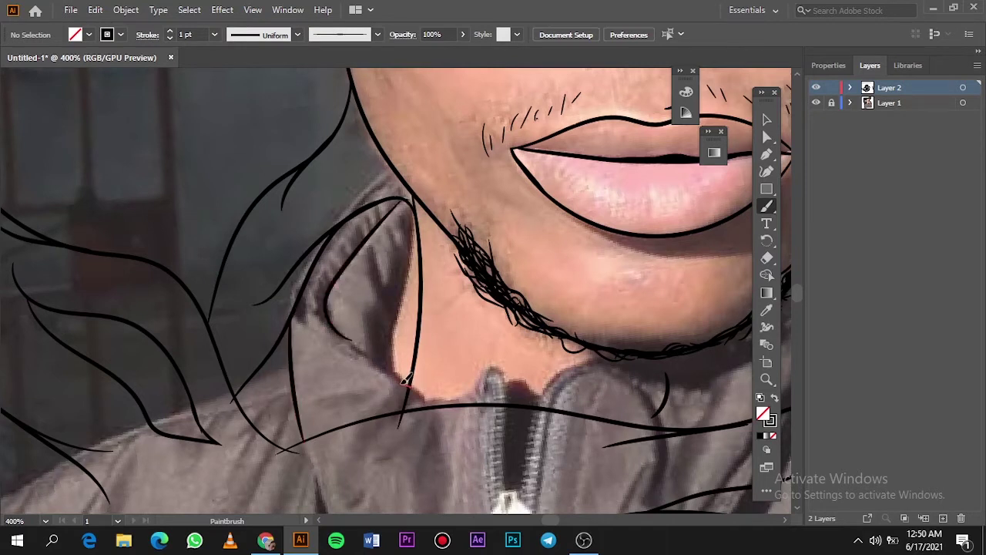
drag(391, 369, 354, 356)
drag(412, 347, 395, 294)
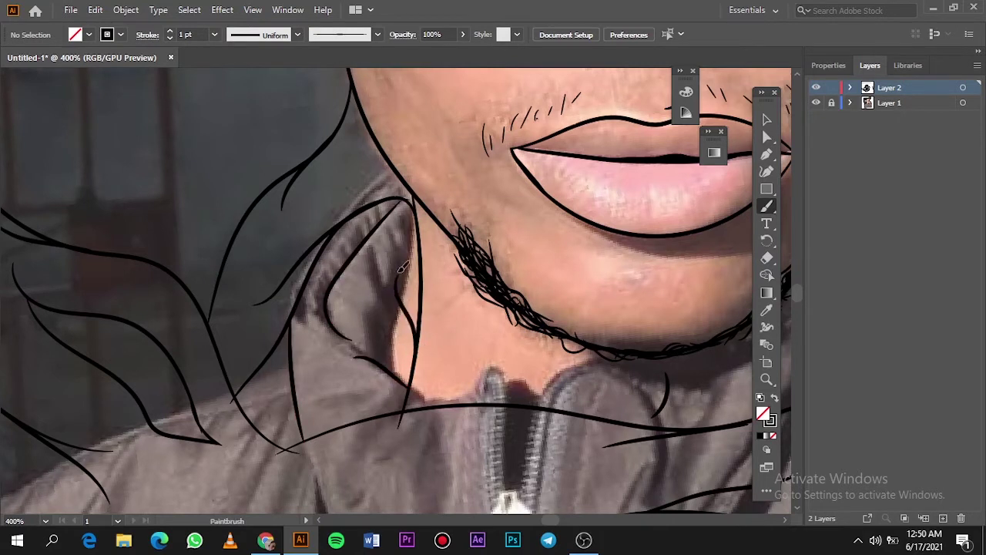
drag(356, 228, 342, 343)
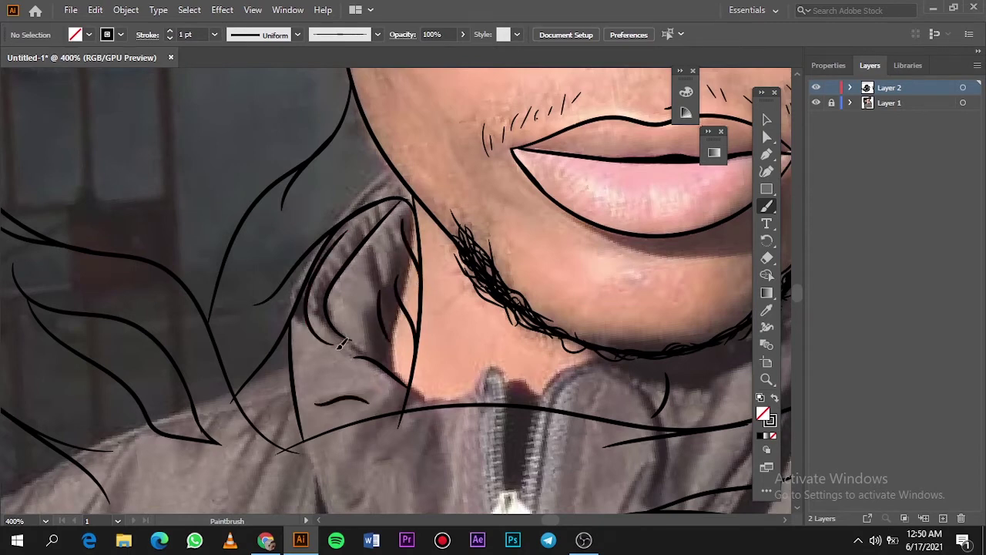
Step: Fit the artboard and hide then reshow the selfie to check the collar lines
key(ctrl+0)
click(816, 102)
click(816, 102)
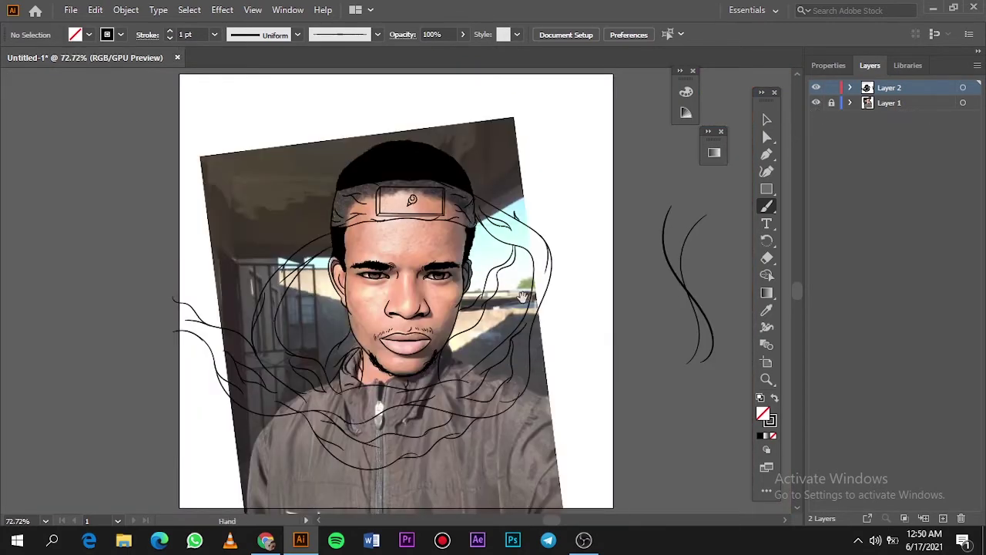
scroll(368, 370, up, 5)
Step: Select the new collar path, deselect all, and hide then reshow the selfie to review the line art
click(767, 120)
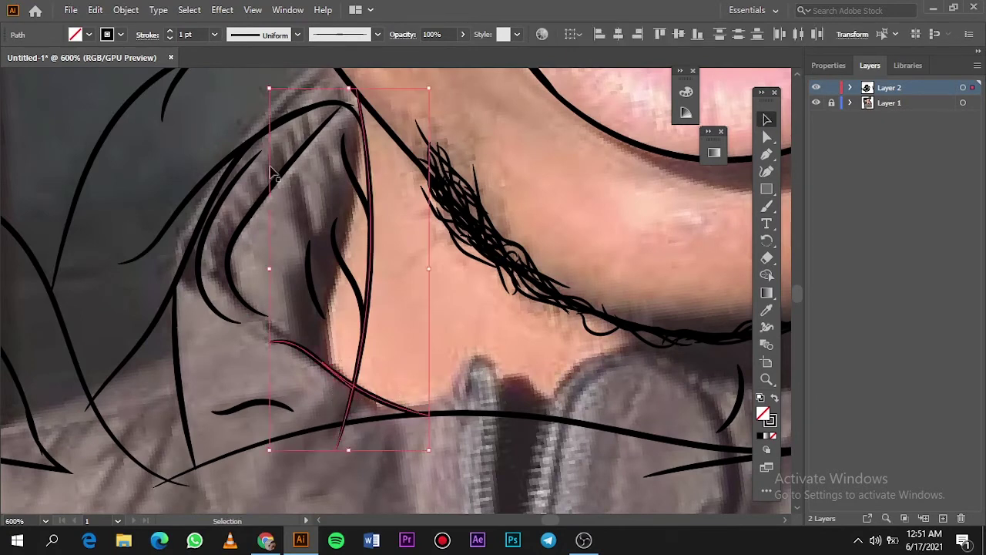
key(ctrl+shift+a)
scroll(350, 420, down, 3)
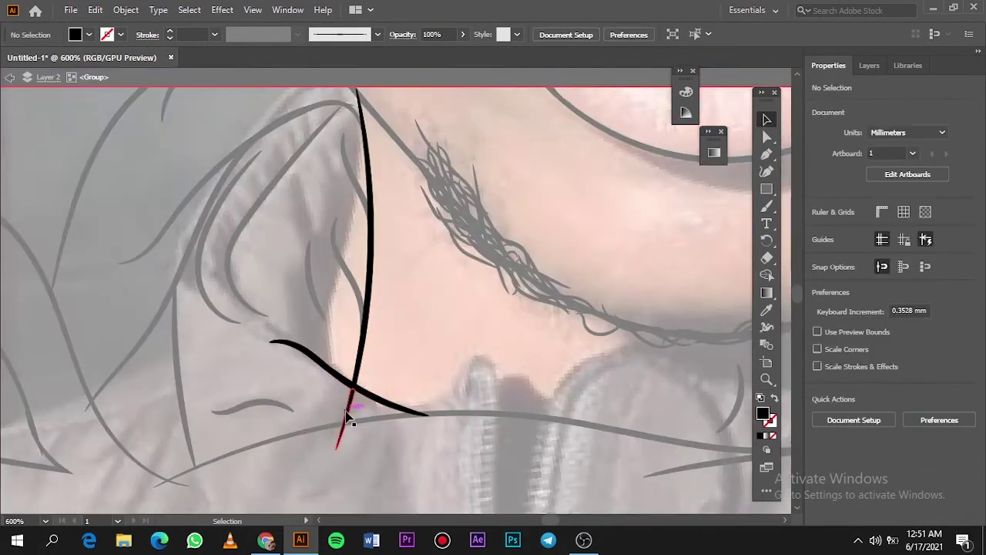
scroll(429, 381, down, 3)
key(ctrl+0)
click(869, 64)
click(815, 103)
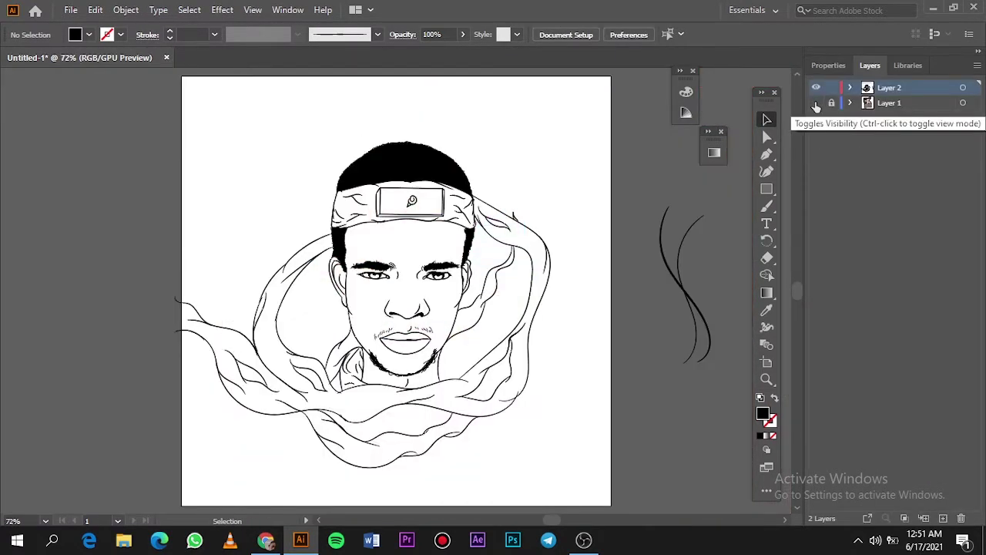
click(815, 102)
scroll(362, 416, up, 2)
scroll(362, 416, up, 2)
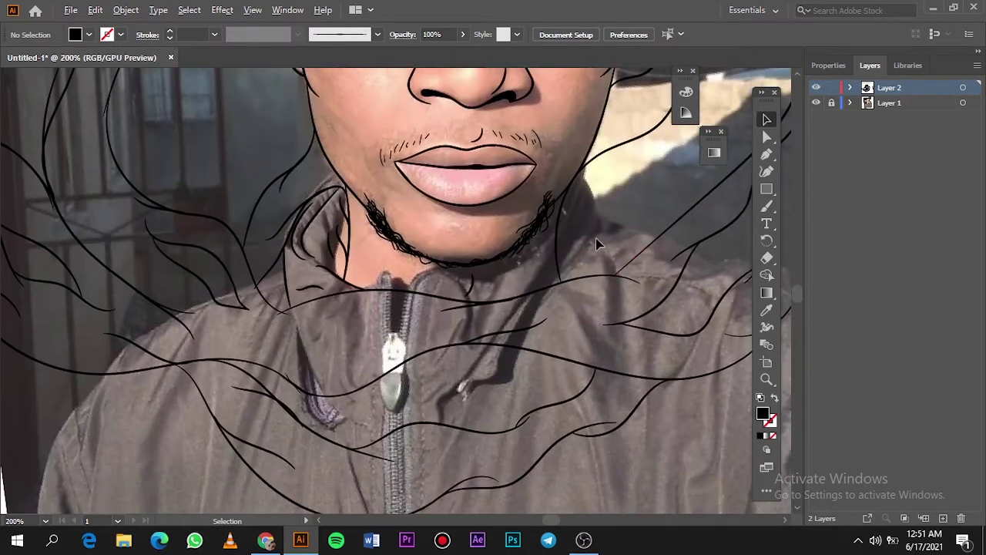
scroll(598, 245, right, 3)
scroll(550, 194, up, 2)
Step: Give the Paintbrush a black stroke with no fill, then recheck the drawing against the photo
key(b)
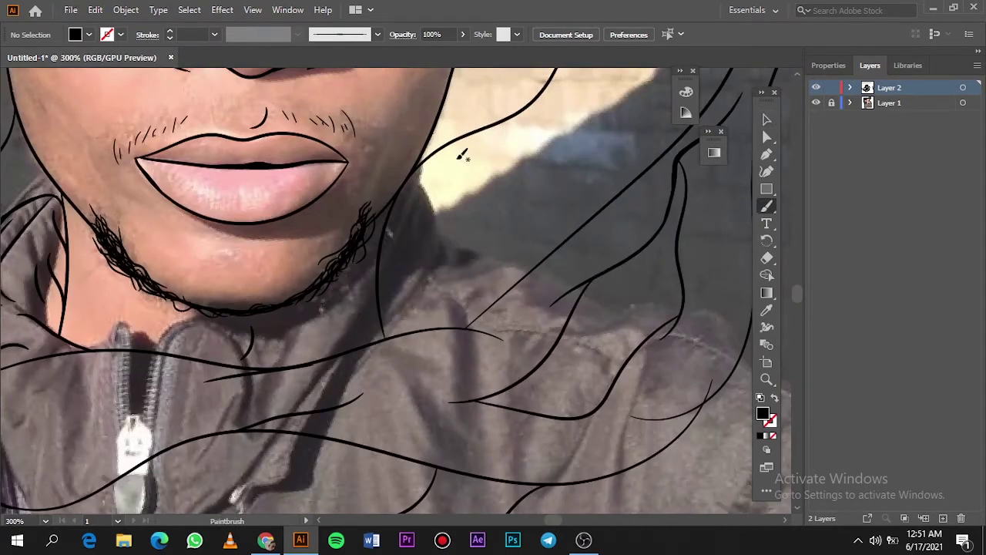
key(shift+x)
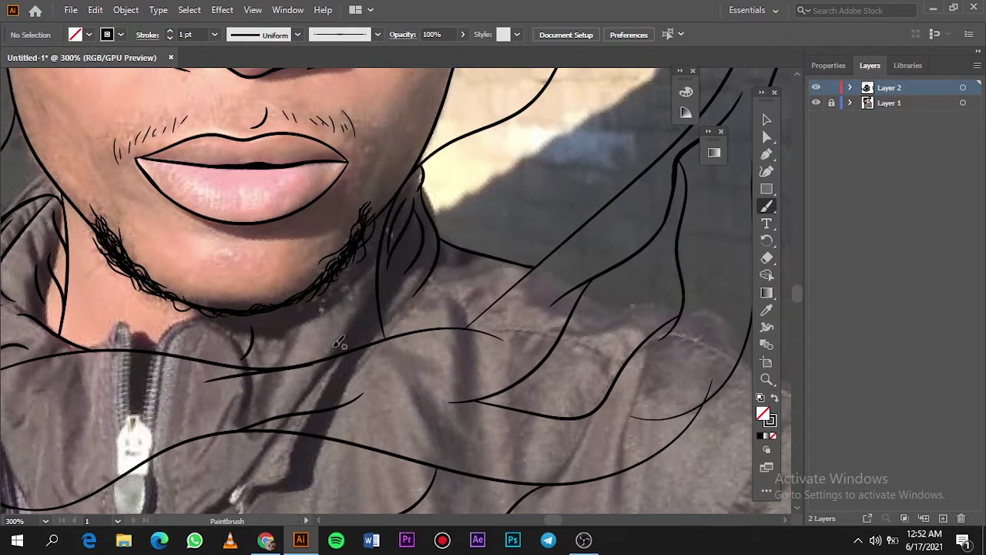
scroll(235, 308, left, 3)
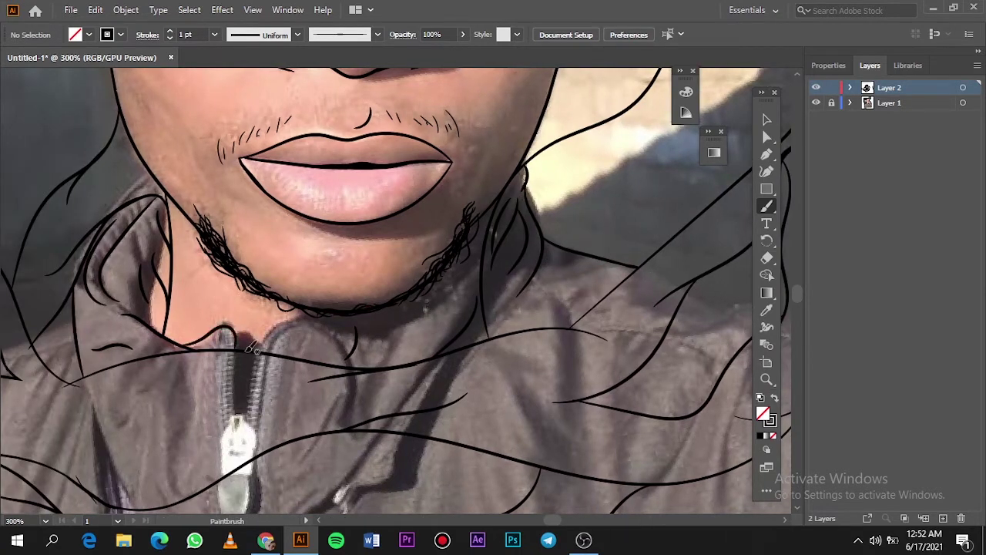
key(v)
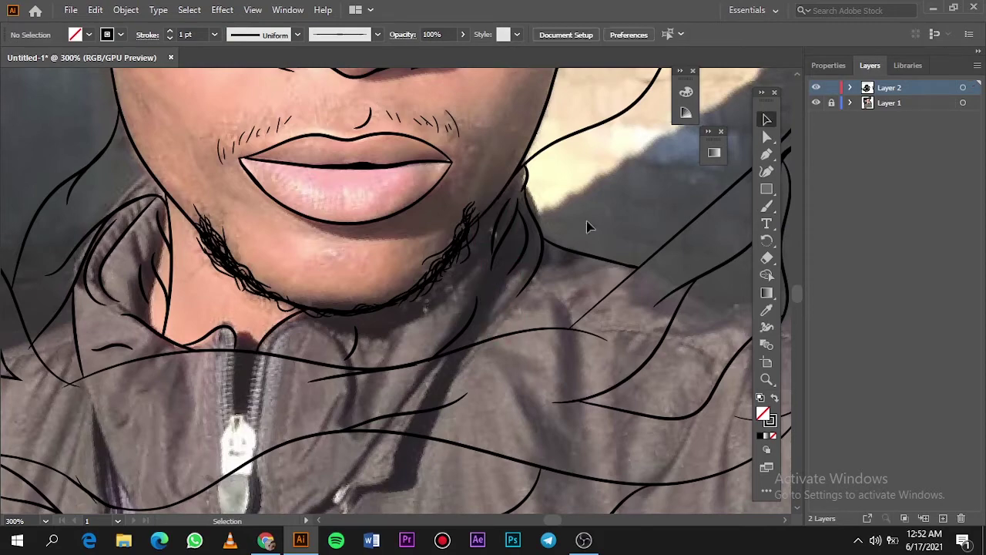
key(ctrl+0)
click(815, 102)
click(815, 102)
scroll(440, 382, up, 5)
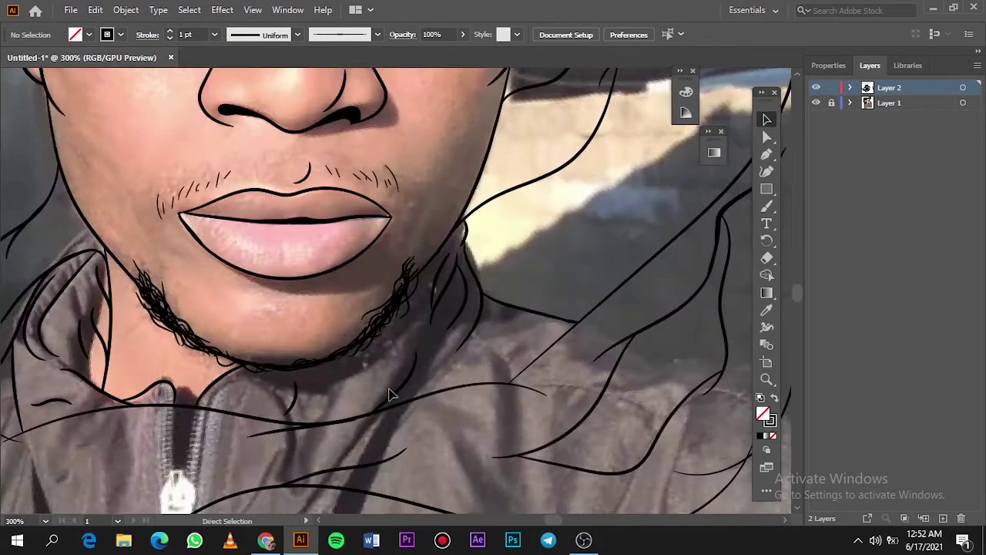
Step: Draw a short collar stroke right of the chin and compare it with the photo hidden
key(b)
drag(353, 369, 348, 374)
key(ctrl+0)
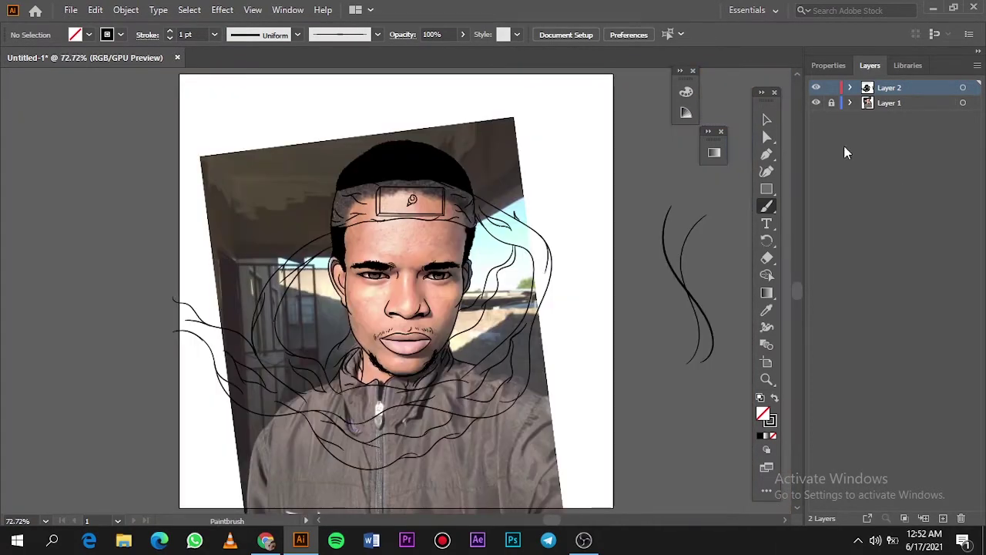
click(816, 102)
click(816, 102)
scroll(416, 424, up, 3)
scroll(643, 296, up, 1)
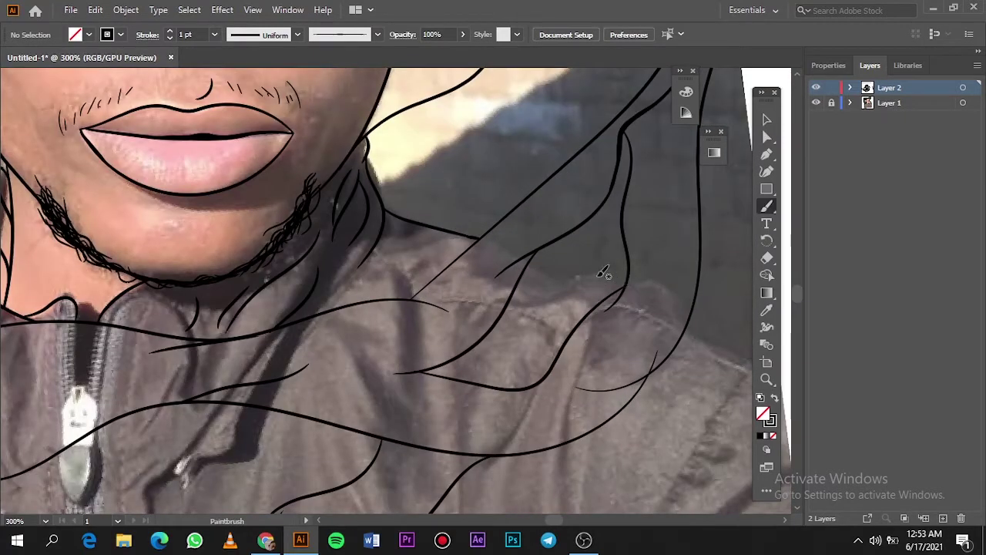
Step: Draw a short fold stroke on the right shoulder, zooming in and out to inspect it
drag(534, 261, 532, 263)
scroll(532, 263, up, 3)
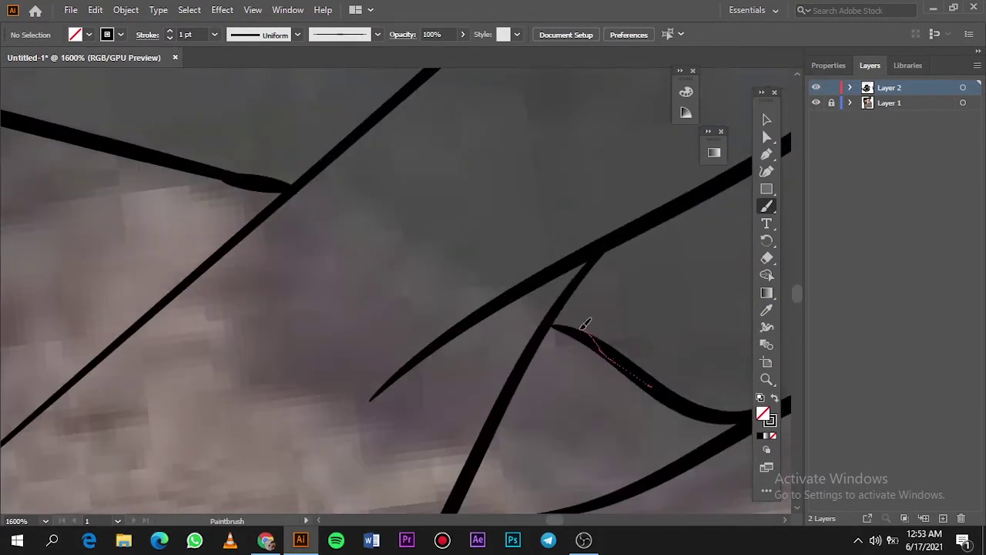
scroll(521, 249, down, 5)
scroll(195, 356, up, 2)
scroll(195, 356, up, 1)
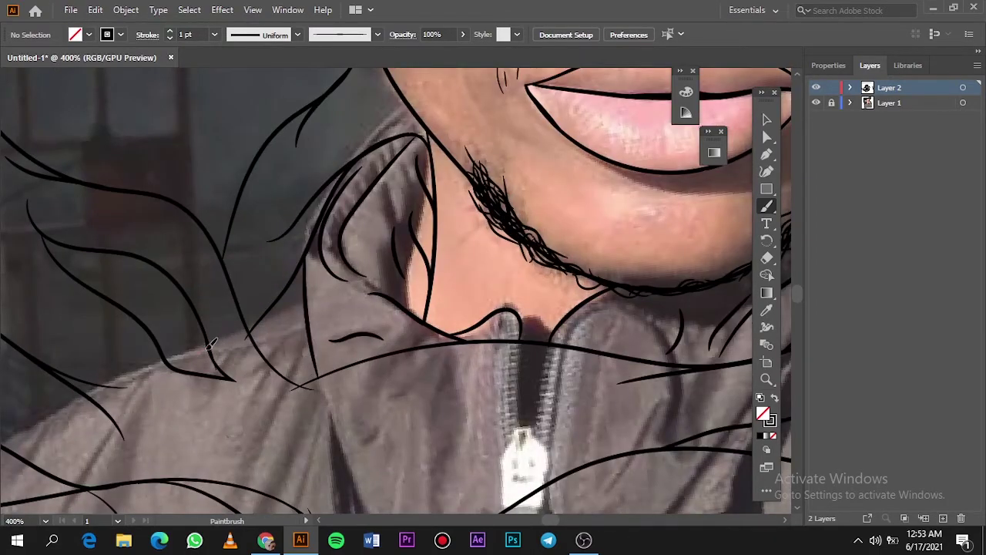
scroll(165, 358, down, 5)
scroll(226, 394, up, 5)
scroll(431, 299, down, 1)
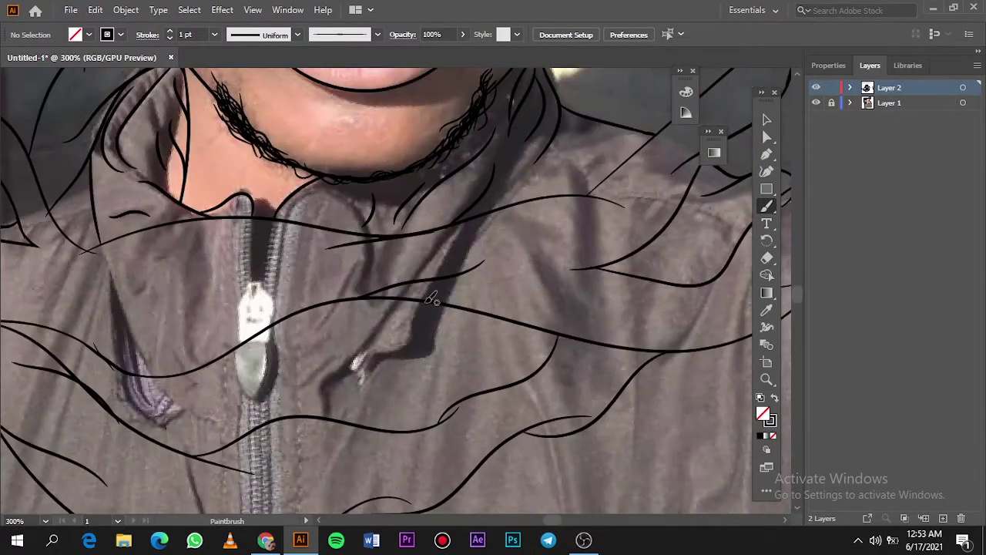
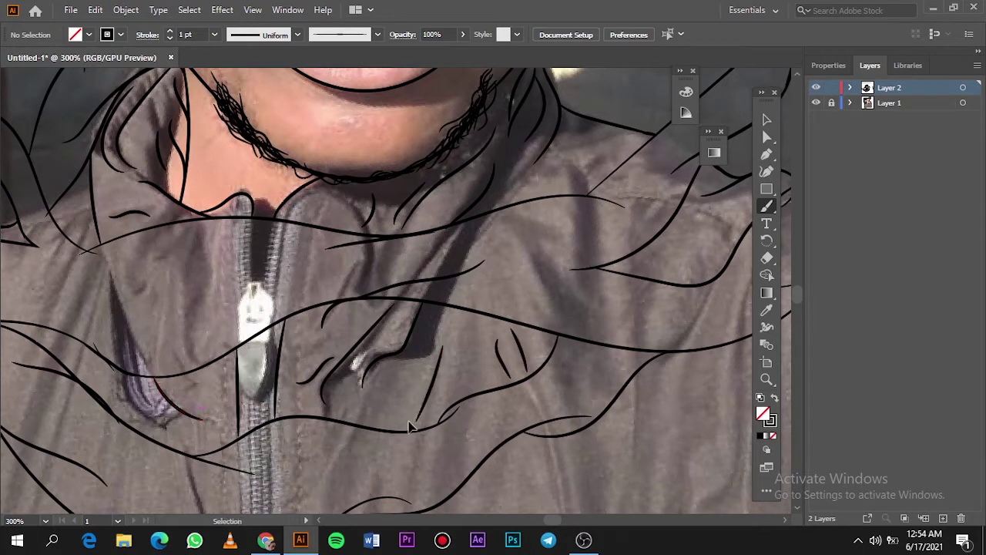
Step: Hide the reference photo layer and draw a test rectangle beside the artboard
key(ctrl+0)
click(816, 102)
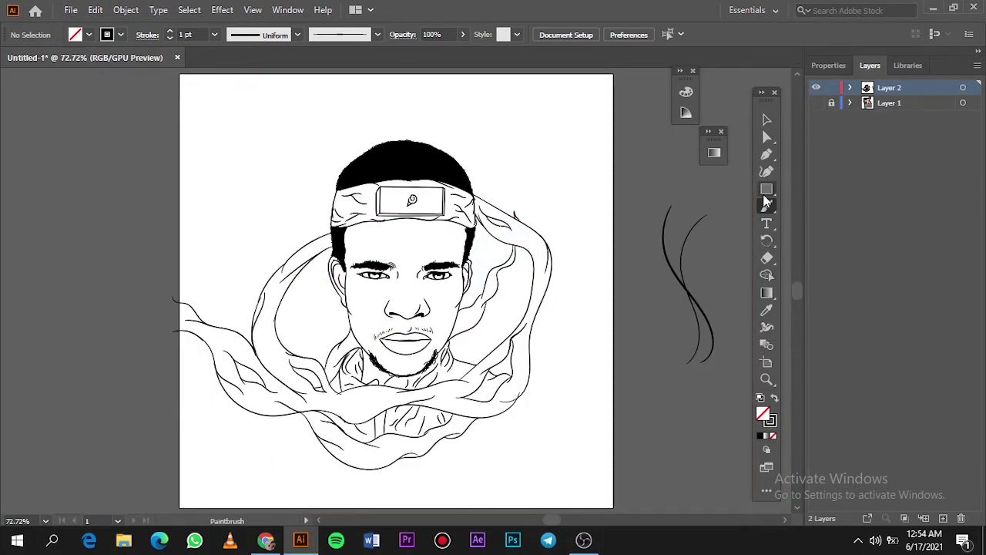
key(ctrl+plus)
key(m)
drag(110, 213, 177, 352)
key(shift+x)
key(v)
key(ctrl+0)
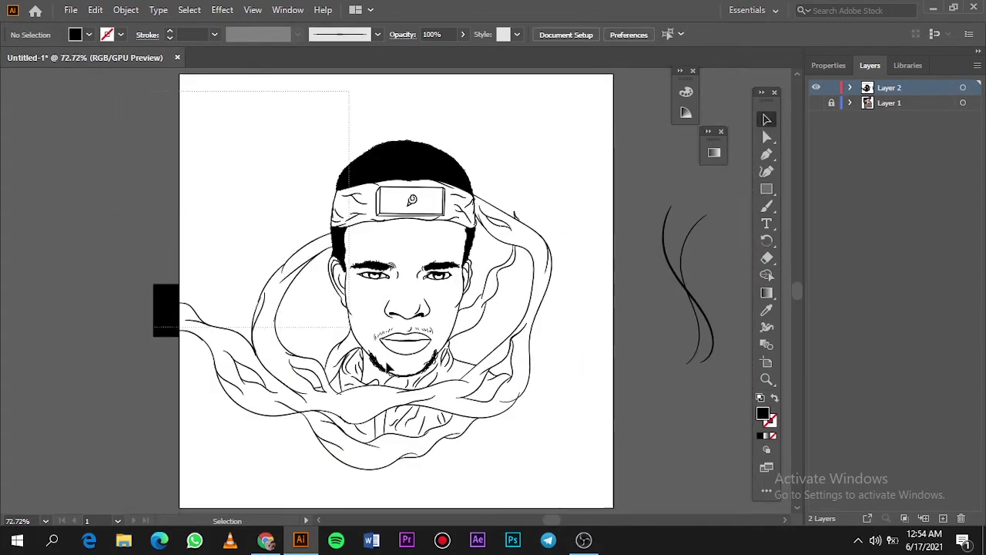
Step: Select all the artwork, clear the selection, and duplicate the line-art layer
key(ctrl+a)
click(125, 10)
click(126, 10)
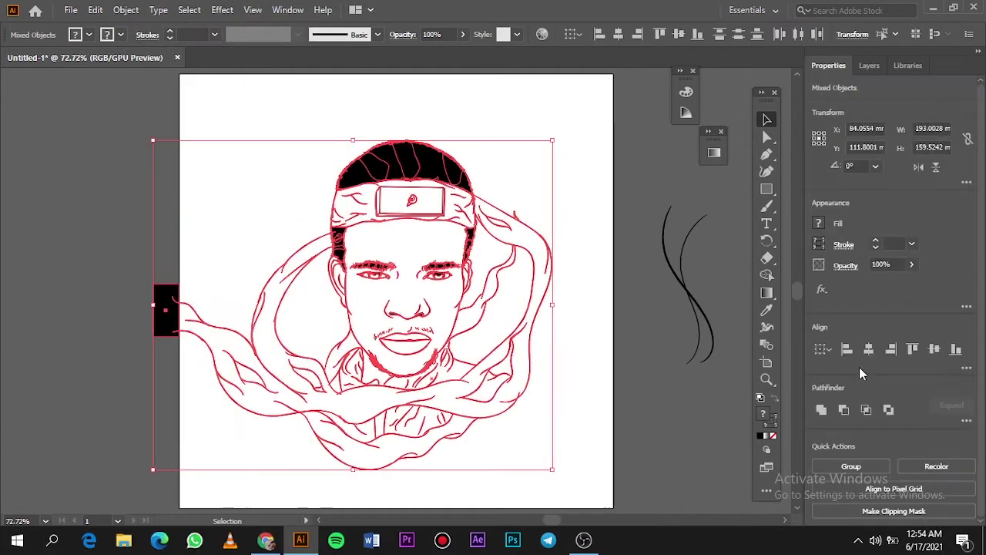
click(126, 9)
key(Escape)
click(609, 193)
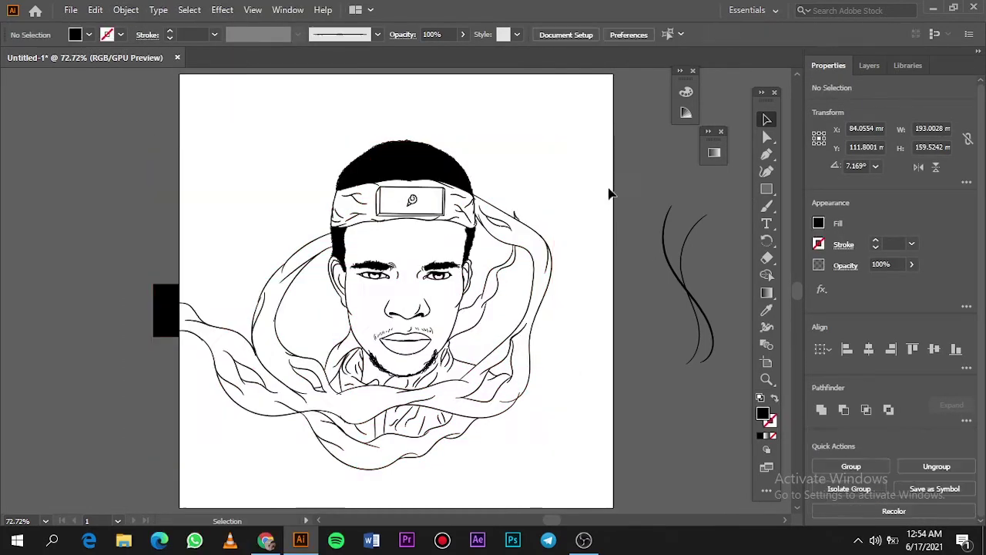
key(F7)
Step: Draw a dark red rectangle over the artboard and send it behind the line art
double_click(762, 414)
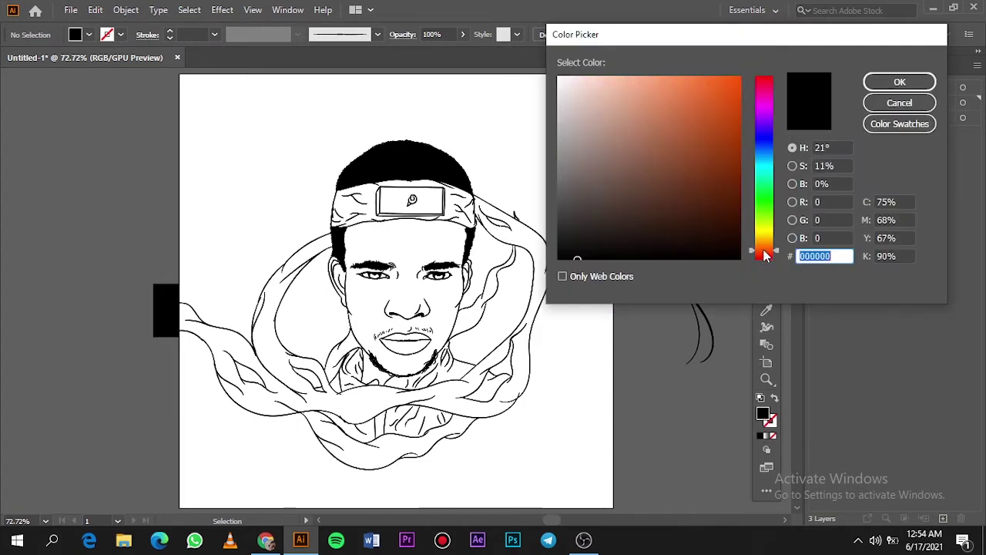
drag(737, 187, 724, 174)
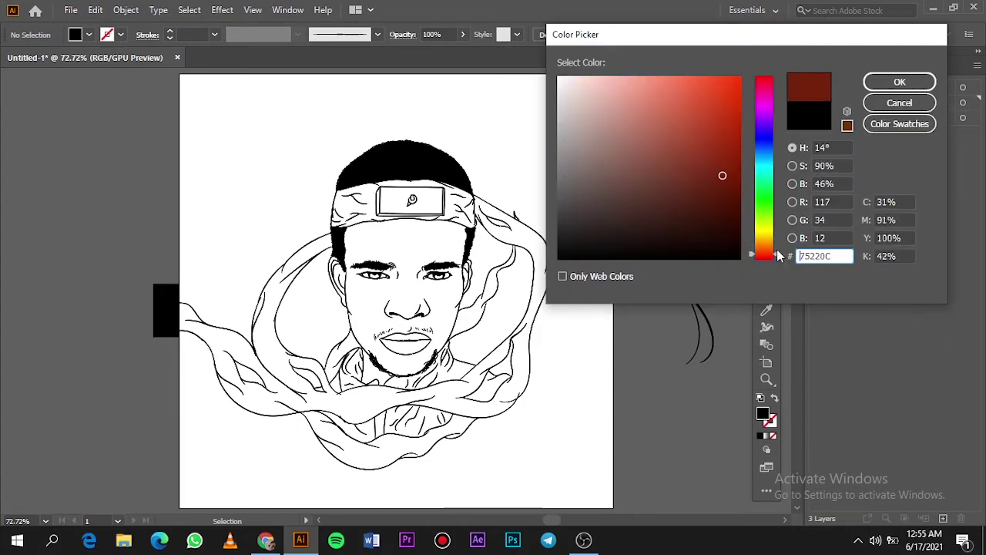
click(900, 82)
key(m)
drag(163, 96, 564, 468)
right_click(556, 407)
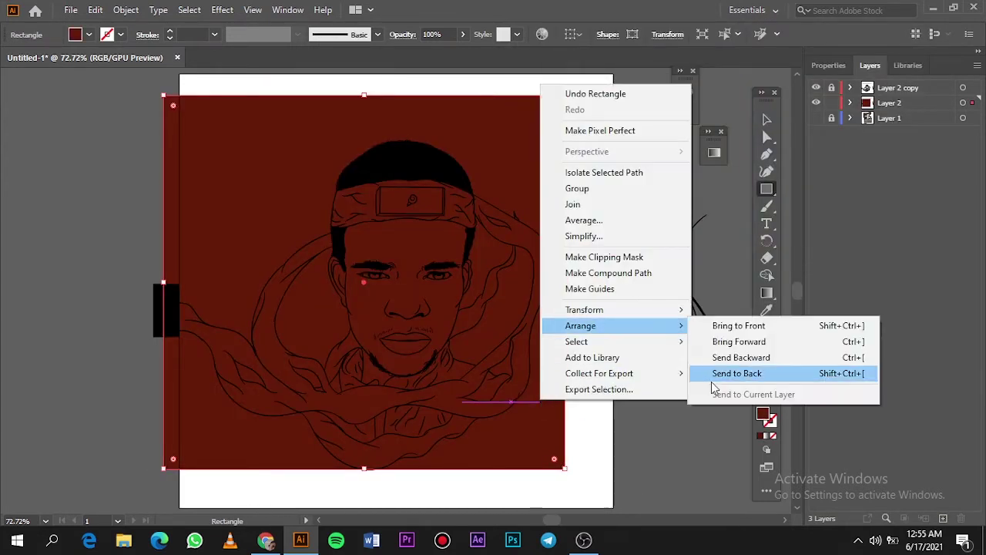
click(685, 374)
Step: Lighten the backdrop fill to #75220C, then isolate the line-art group
double_click(762, 413)
drag(667, 145, 681, 161)
click(898, 82)
click(767, 119)
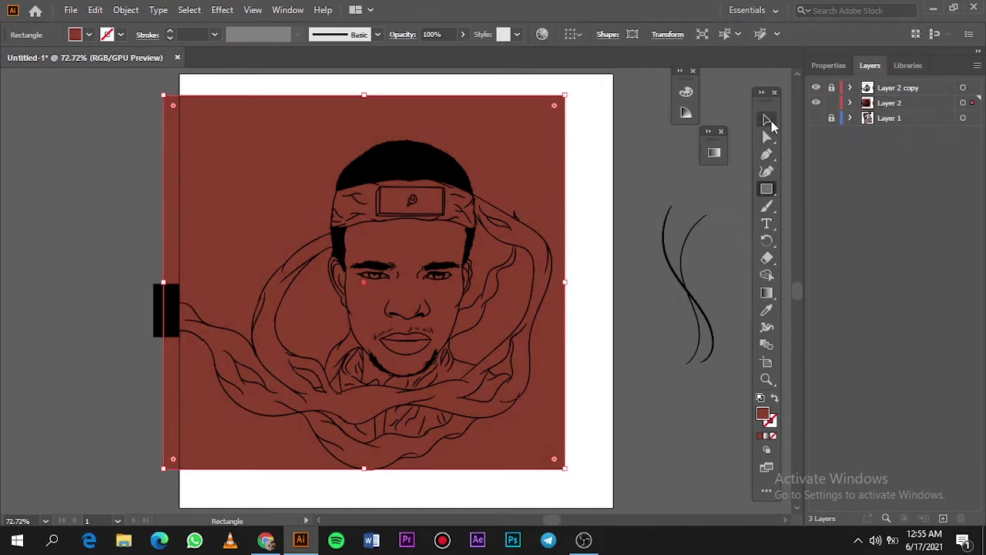
key(ctrl+shift+a)
click(549, 138)
double_click(544, 157)
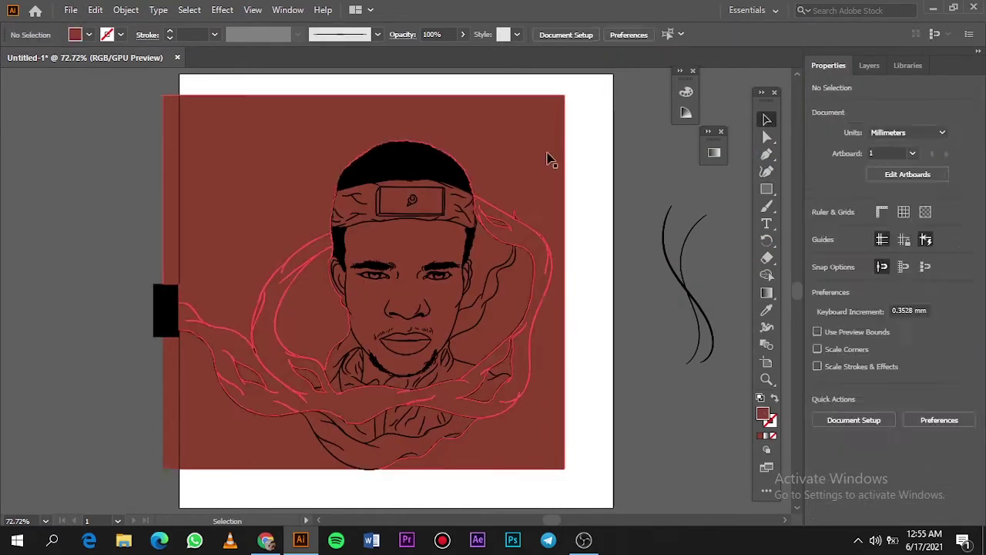
key(ctrl+shift+a)
Step: Pull a cloth stroke's loose end onto the neighbouring line and save the document
scroll(233, 335, up, 5)
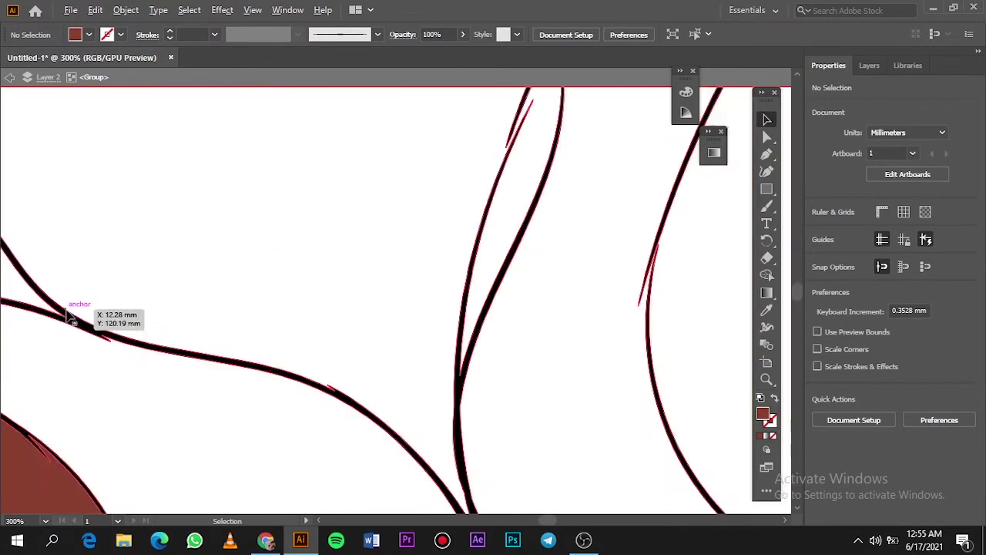
key(ctrl+a)
click(342, 220)
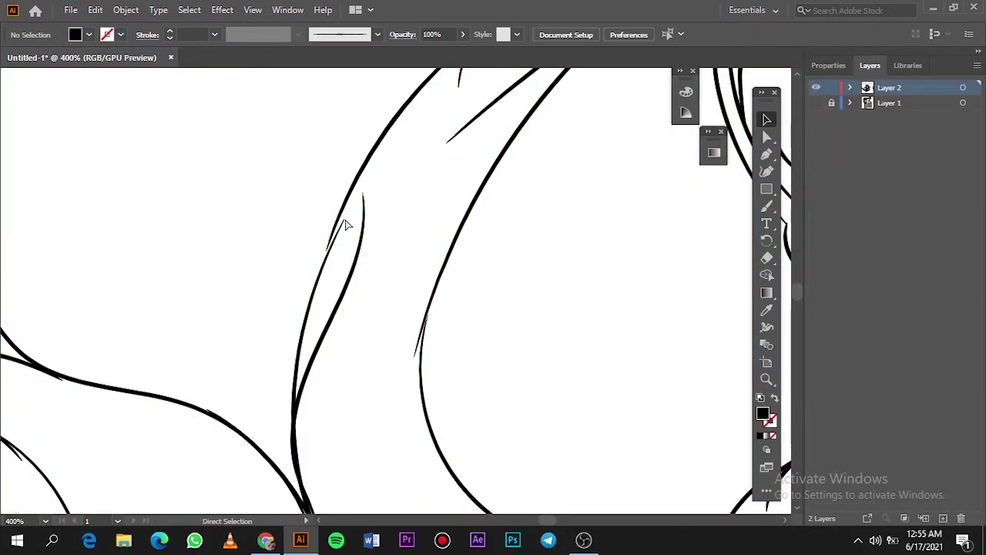
key(ctrl+a)
scroll(335, 220, up, 4)
key(a)
drag(309, 340, 314, 360)
click(578, 204)
key(v)
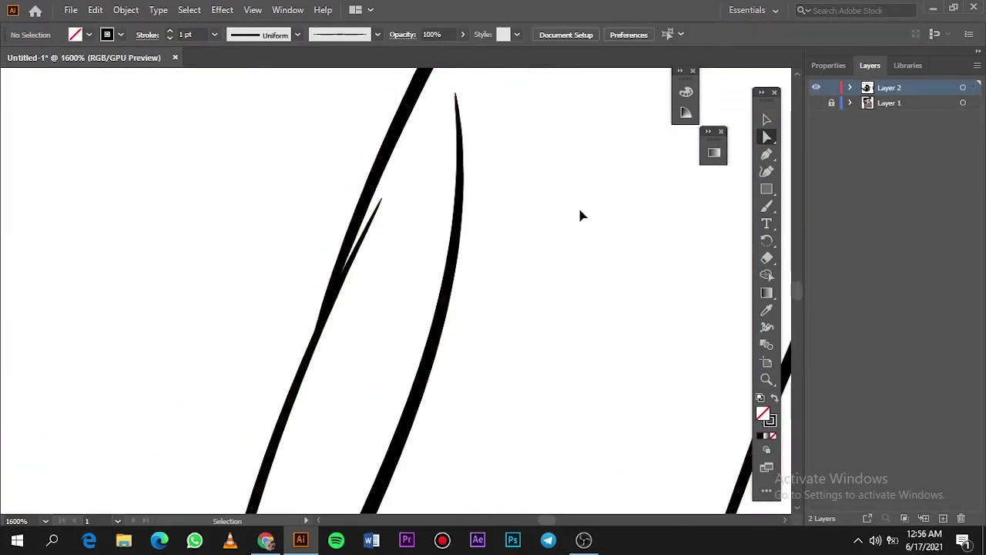
key(ctrl+s)
Step: Select all the artwork, try a Pathfinder operation, and undo it
key(Escape)
key(ctrl+0)
key(ctrl+a)
click(828, 65)
scroll(893, 416, down, 2)
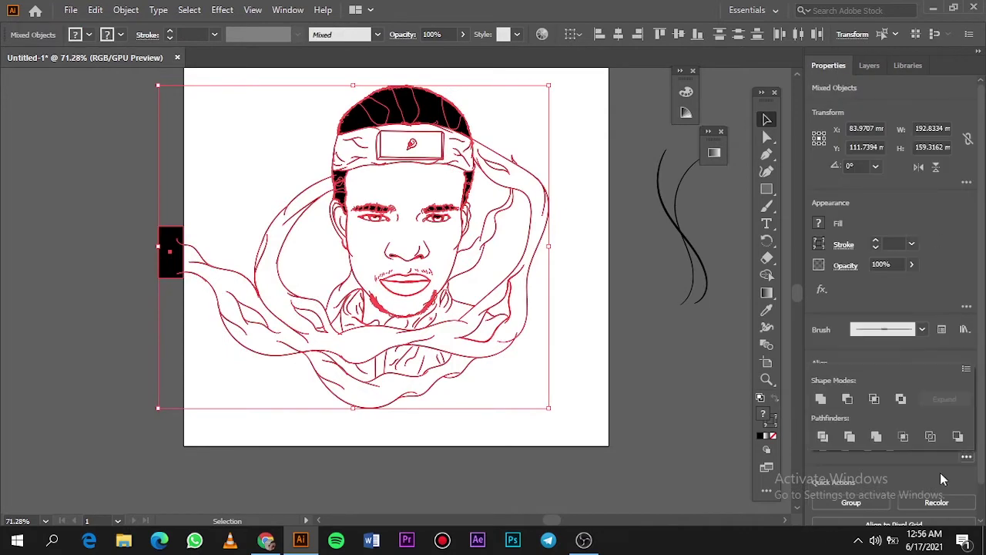
click(873, 433)
key(ctrl+z)
Step: Snap two more stroke ends onto their adjacent curves
scroll(293, 274, up, 5)
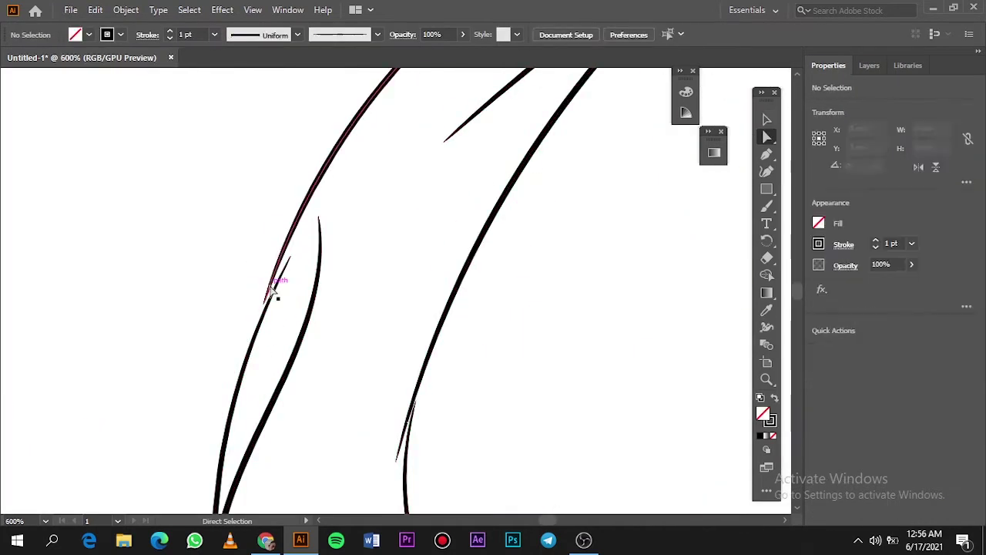
drag(275, 286, 275, 304)
scroll(362, 309, down, 3)
scroll(473, 176, up, 3)
drag(473, 177, 526, 127)
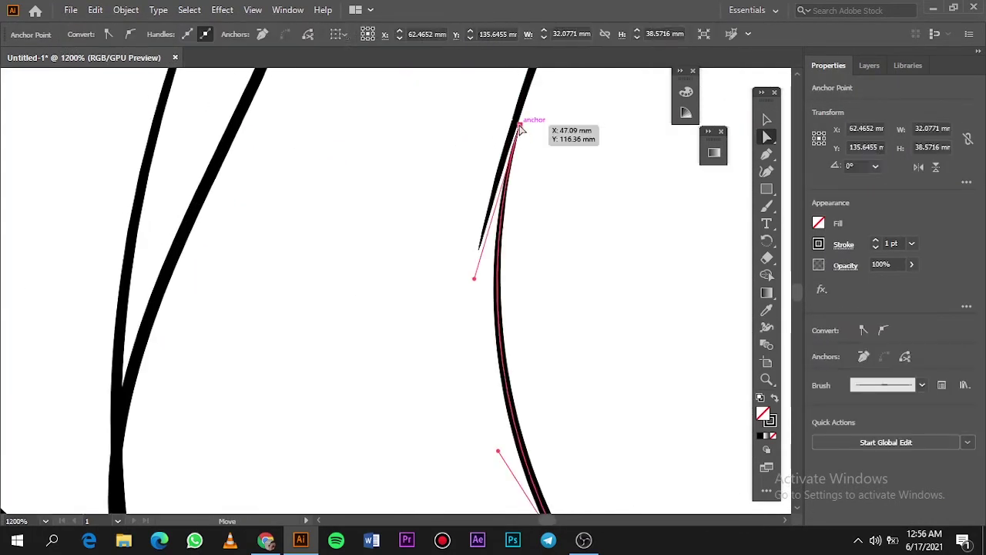
scroll(544, 231, down, 3)
scroll(440, 412, down, 2)
scroll(590, 398, down, 2)
scroll(589, 398, down, 3)
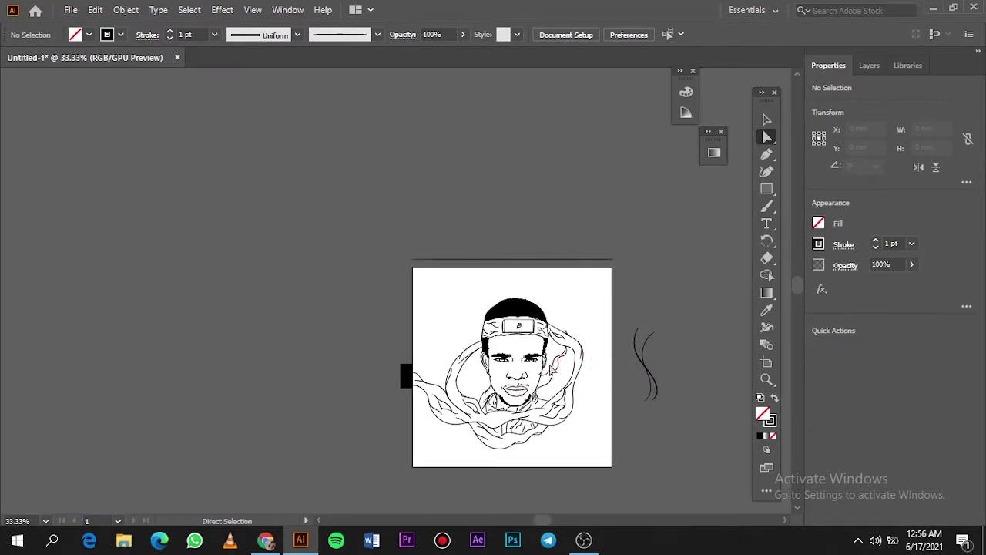
Step: Select all the artwork and expand its appearance into shapes
key(v)
key(ctrl+a)
click(126, 10)
click(209, 193)
Step: Merge the shapes into one silhouette, duplicate the layer, and draw a red rectangle
click(877, 499)
click(868, 65)
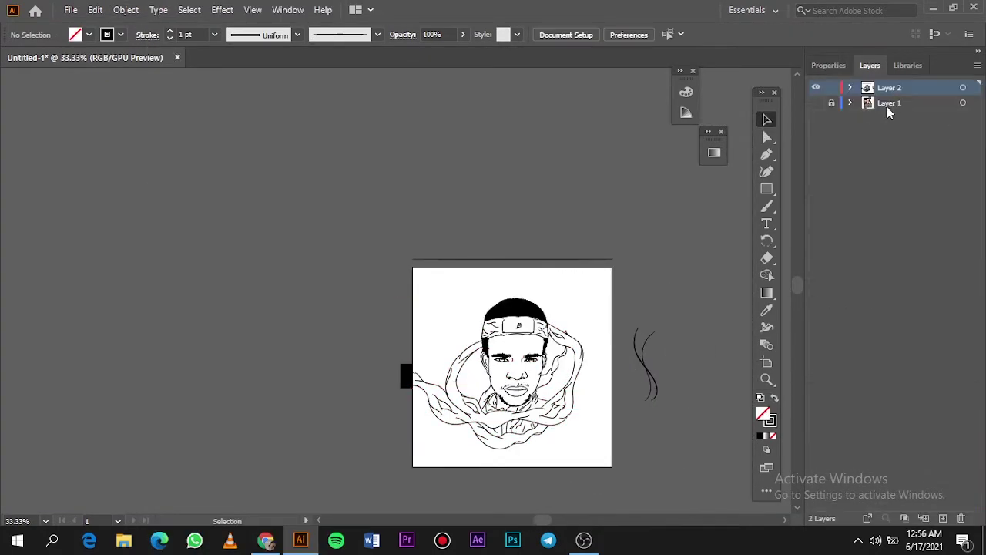
double_click(763, 414)
mouse_move(665, 141)
mouse_down()
mouse_move(702, 160)
mouse_move(699, 171)
mouse_up()
click(900, 81)
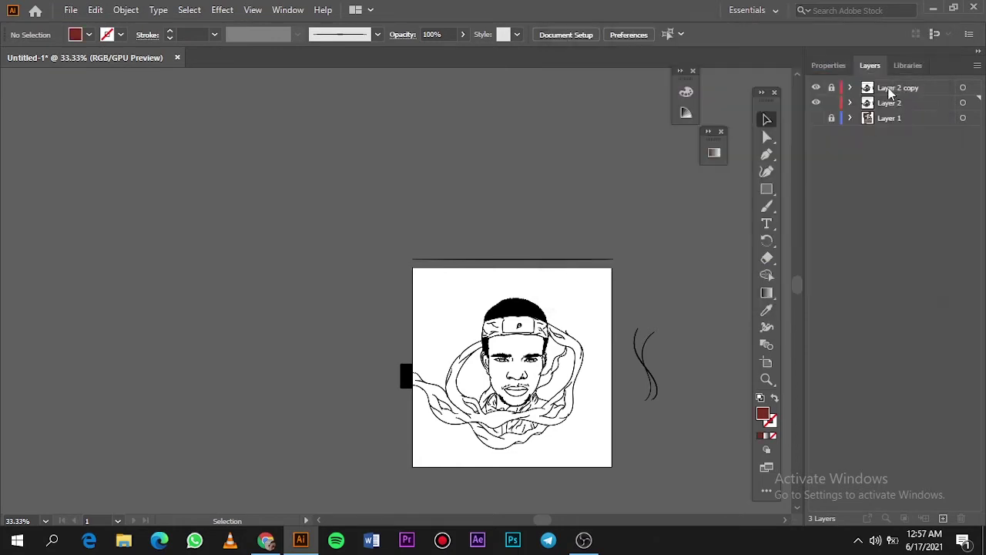
key(m)
drag(400, 270, 598, 458)
key(ctrl+0)
Step: Darken the rectangle to reddish-brown #893C27 and select it with the silhouette
double_click(762, 413)
mouse_move(698, 171)
mouse_down()
mouse_move(670, 165)
mouse_move(687, 140)
mouse_up()
click(899, 82)
double_click(763, 413)
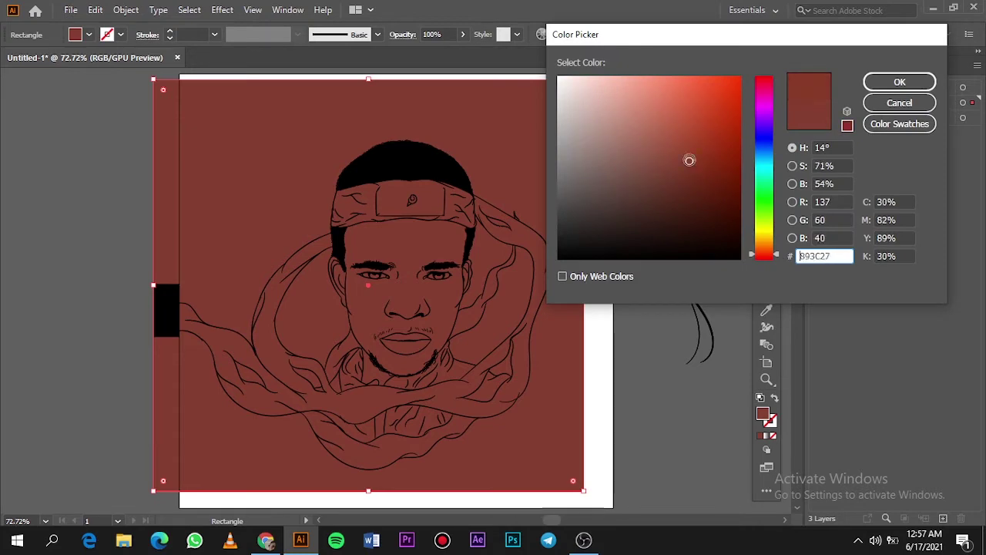
click(900, 82)
key(v)
right_click(391, 394)
key(Escape)
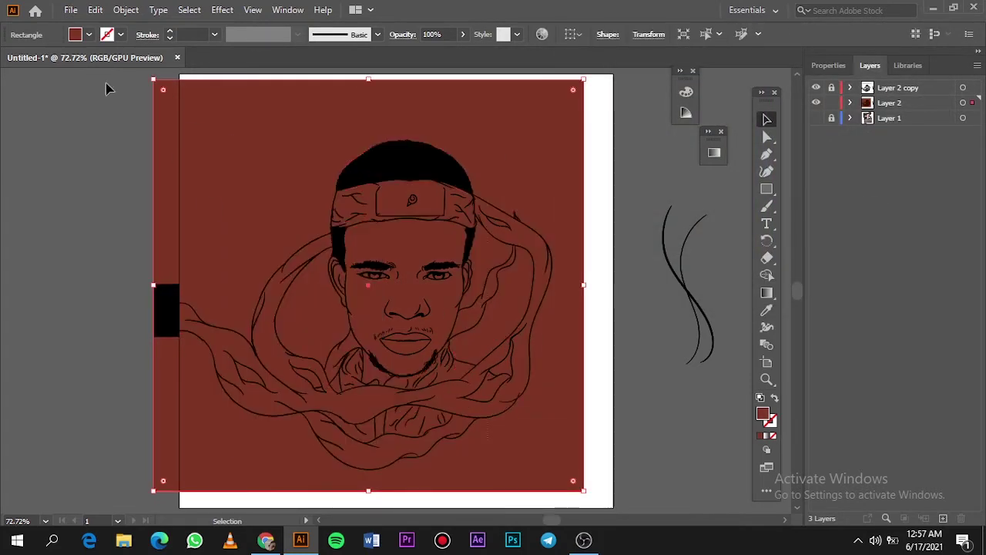
key(ctrl+a)
scroll(386, 270, down, 3)
key(ctrl+h)
Step: Clip the red rectangle to the figure silhouette and isolate the filled group
key(ctrl+7)
click(525, 376)
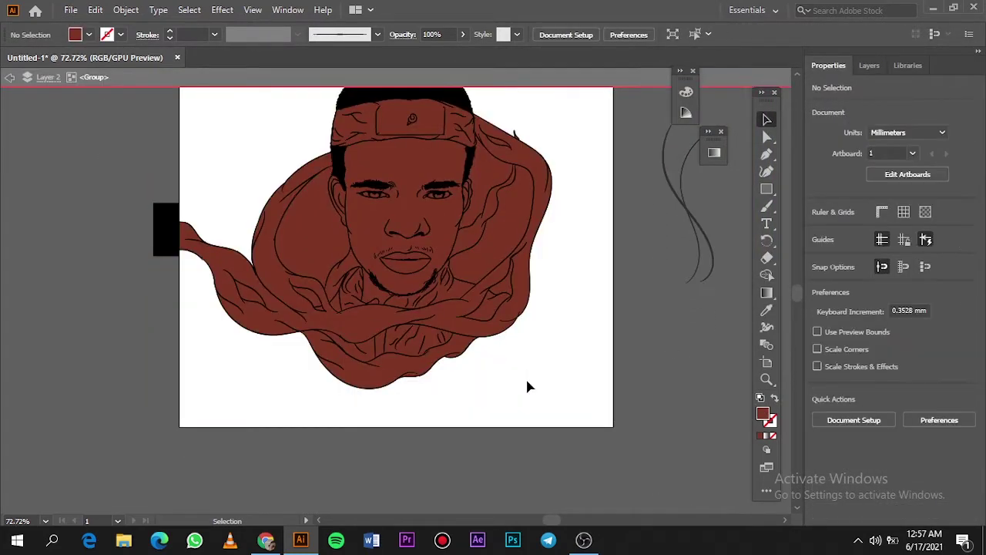
double_click(314, 268)
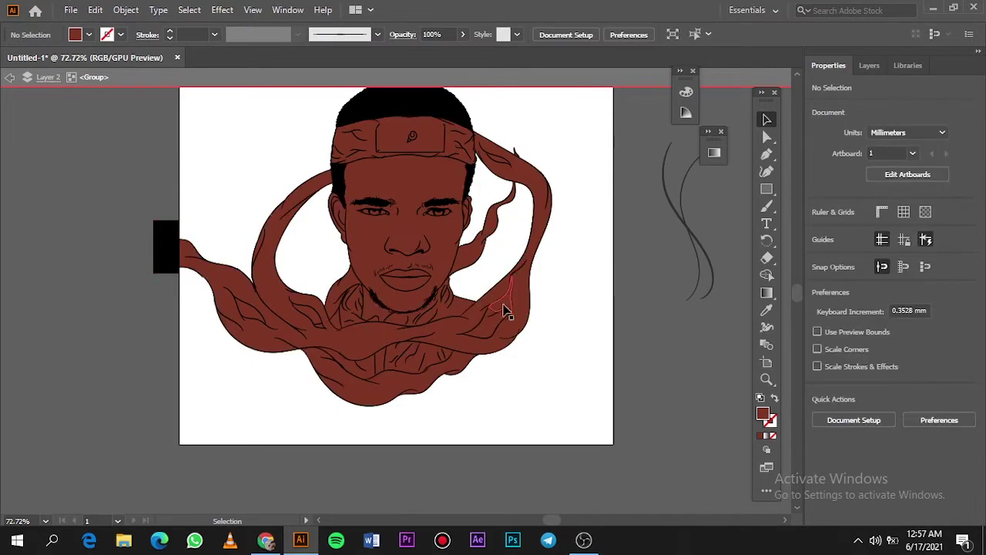
scroll(513, 154, up, 4)
scroll(429, 228, down, 3)
scroll(429, 229, up, 3)
click(249, 392)
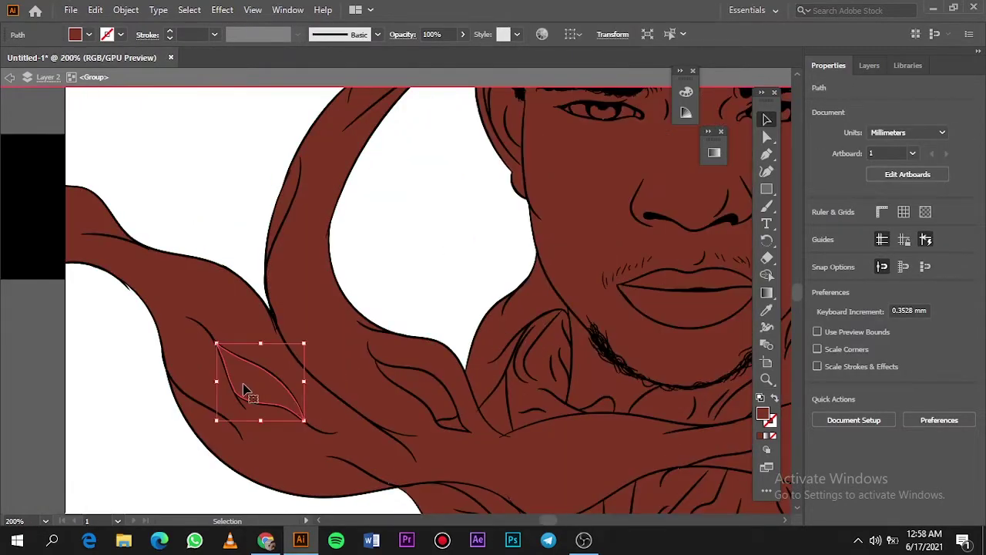
key(ctrl+shift+a)
scroll(462, 309, down, 1)
scroll(649, 489, down, 3)
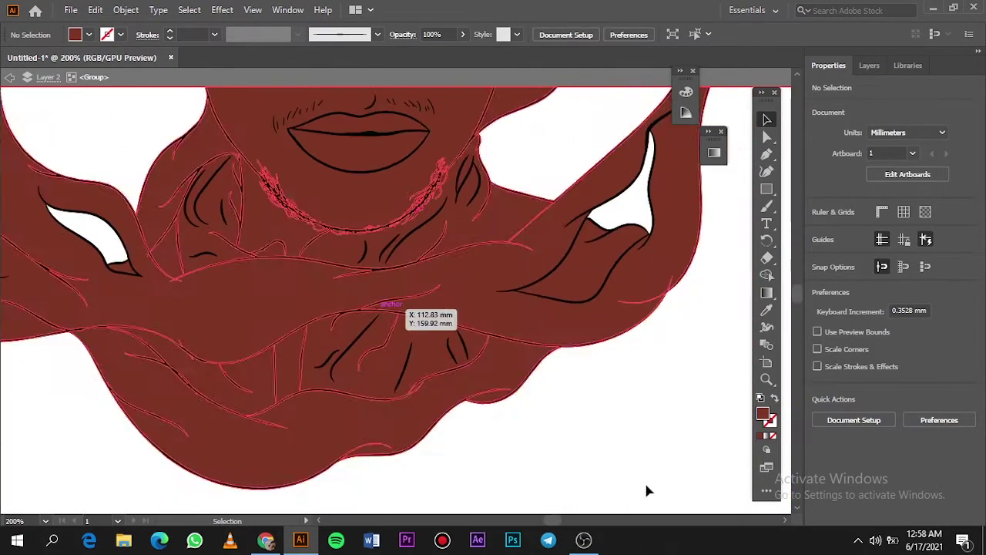
key(Escape)
key(ctrl+0)
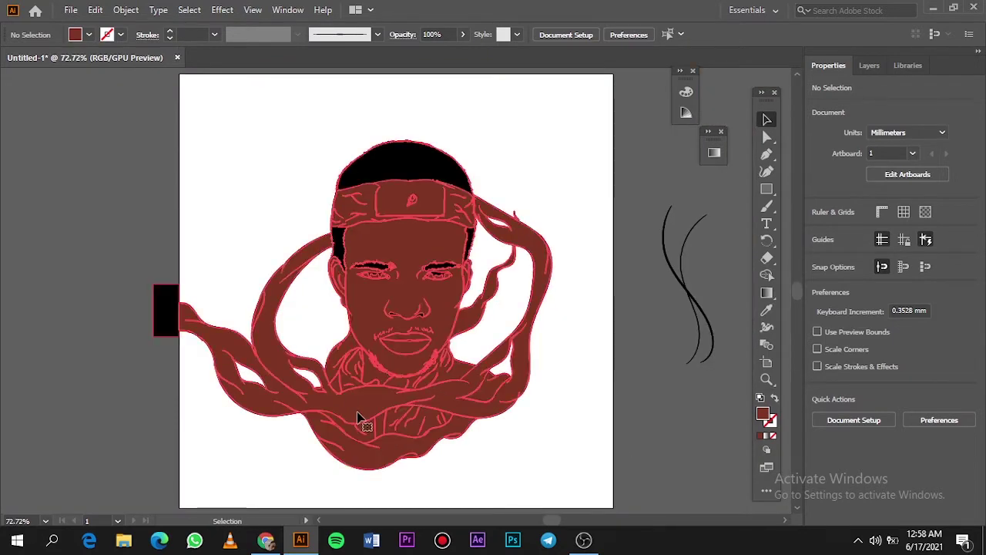
Step: Fill the flowing cloth shapes with a lavender-mauve colour
click(360, 416)
scroll(488, 319, up, 2)
double_click(762, 413)
drag(766, 208, 765, 100)
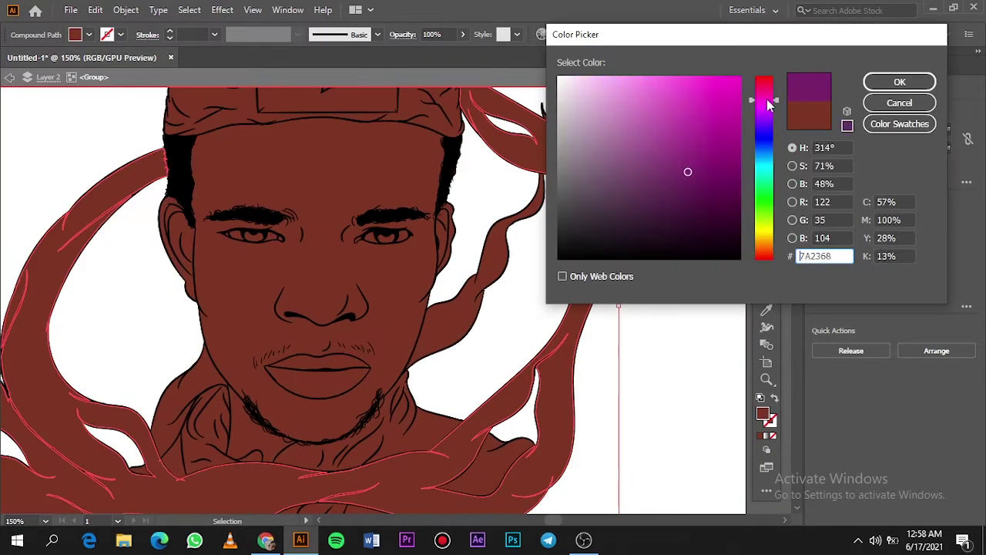
mouse_move(687, 172)
mouse_down()
mouse_move(614, 145)
mouse_move(613, 104)
mouse_move(588, 130)
mouse_move(587, 149)
mouse_up()
click(897, 82)
key(Return)
key(ctrl+0)
Step: Select the shirt pieces lying under the cloth
scroll(475, 451, up, 2)
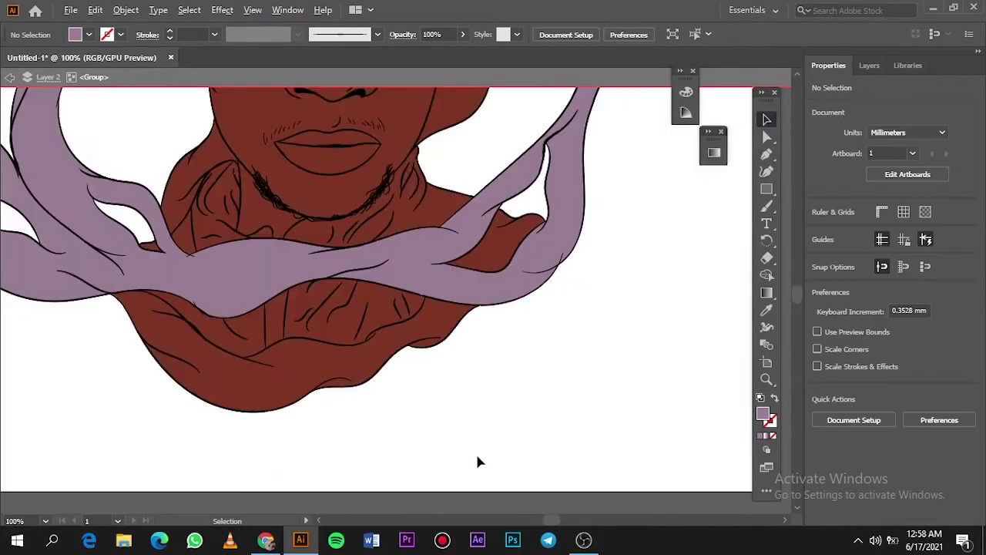
click(374, 418)
scroll(374, 418, up, 5)
shift+click(326, 330)
scroll(419, 418, down, 2)
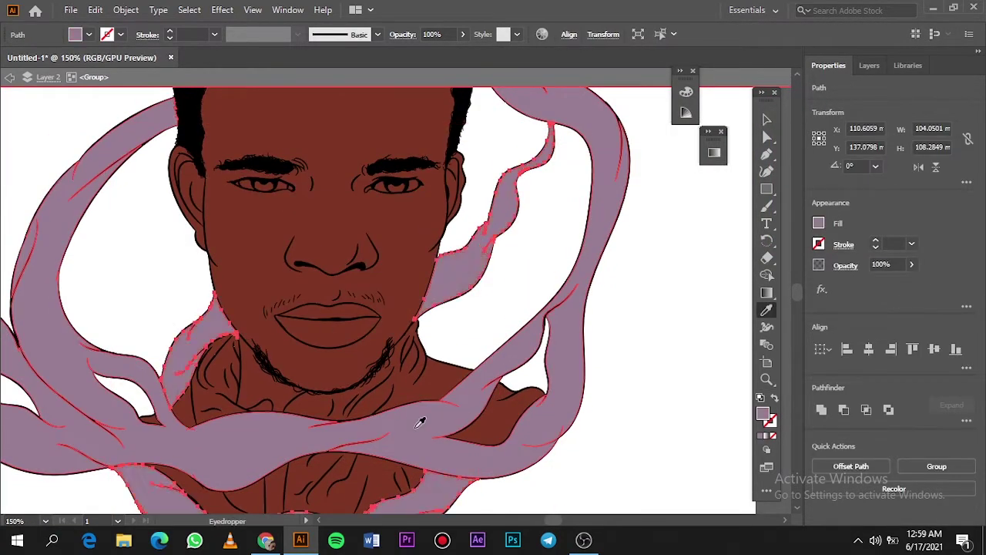
click(671, 269)
key(ctrl+0)
scroll(426, 417, up, 5)
click(342, 319)
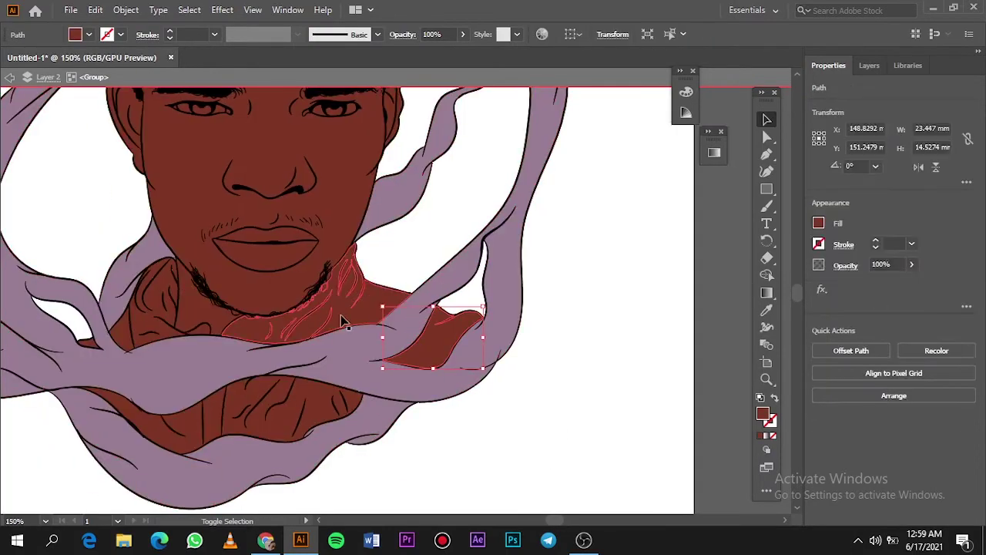
shift+click(288, 414)
scroll(256, 416, up, 5)
scroll(256, 417, down, 1)
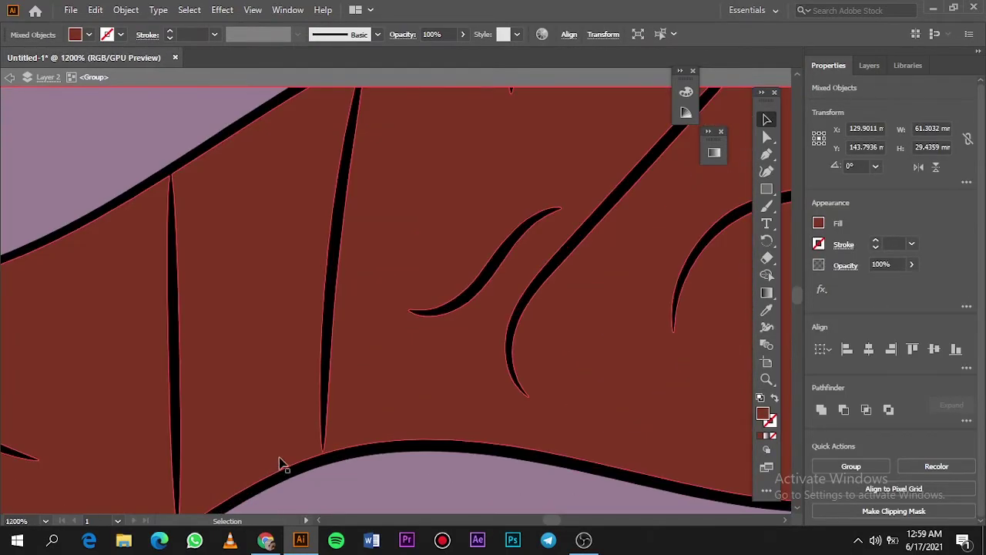
scroll(280, 462, down, 1)
scroll(260, 407, down, 2)
shift+click(221, 416)
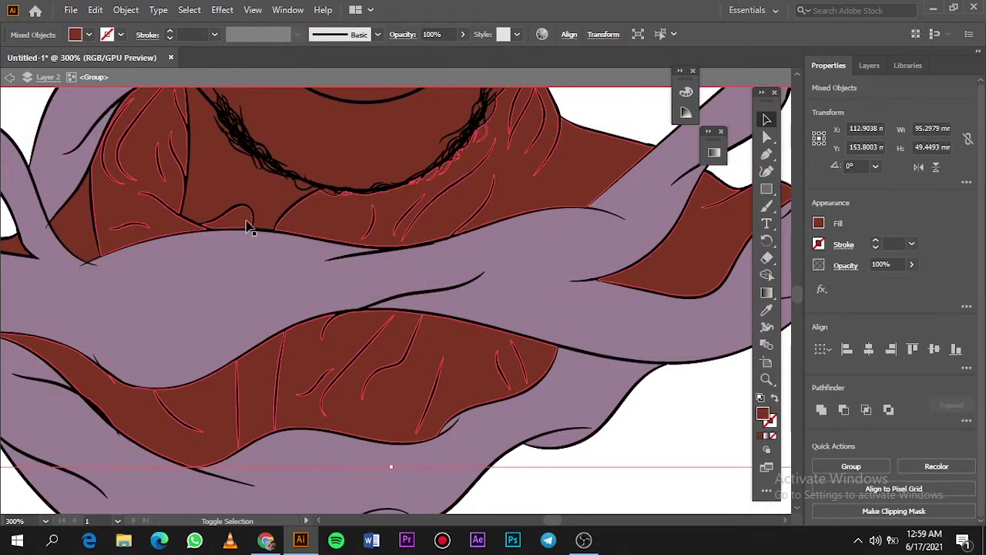
scroll(100, 247, left, 3)
Step: Fill the selected shirt shadow shapes with dark blue-purple #311B51
double_click(762, 414)
drag(775, 132, 769, 106)
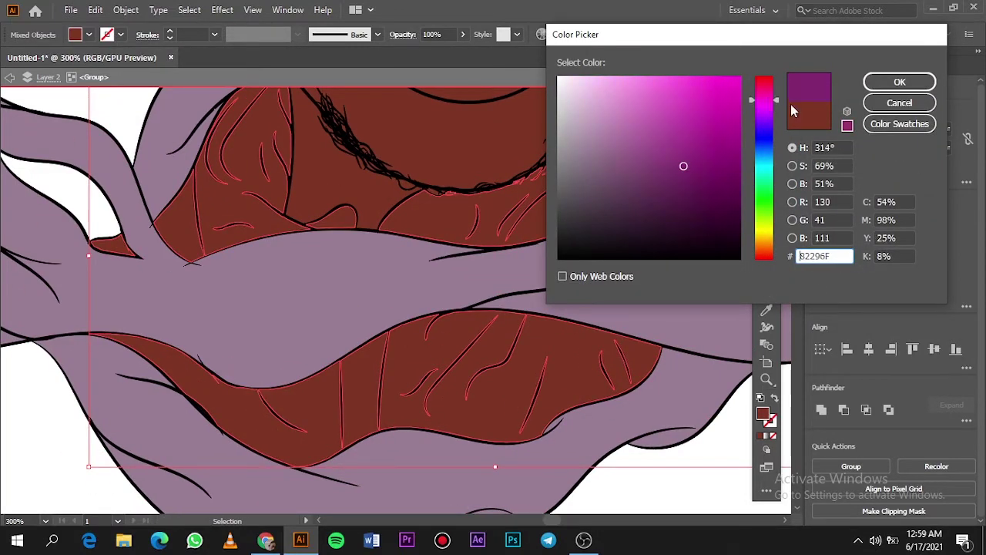
click(681, 167)
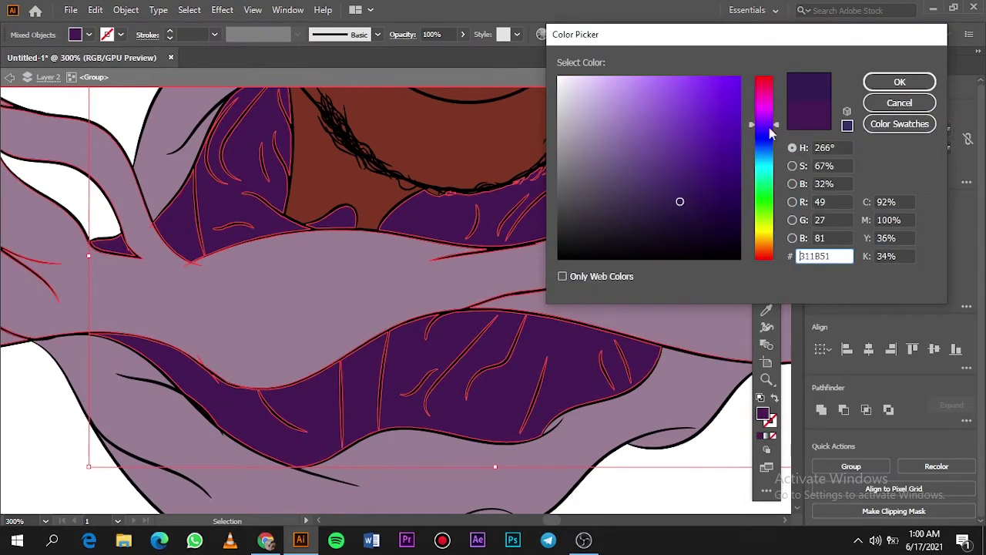
click(887, 80)
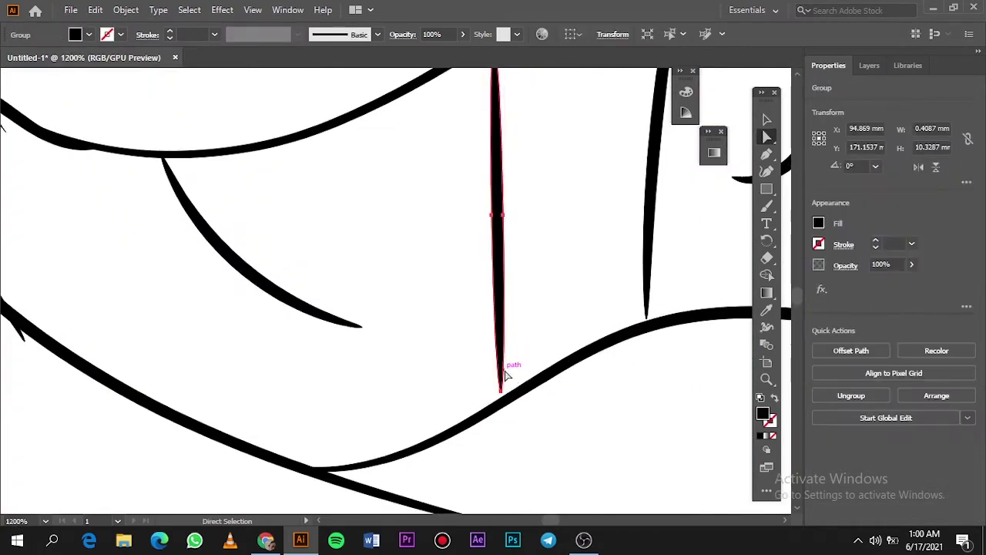
Step: Pull the hair stroke's end onto the curve below and select all the artwork
drag(505, 375, 501, 403)
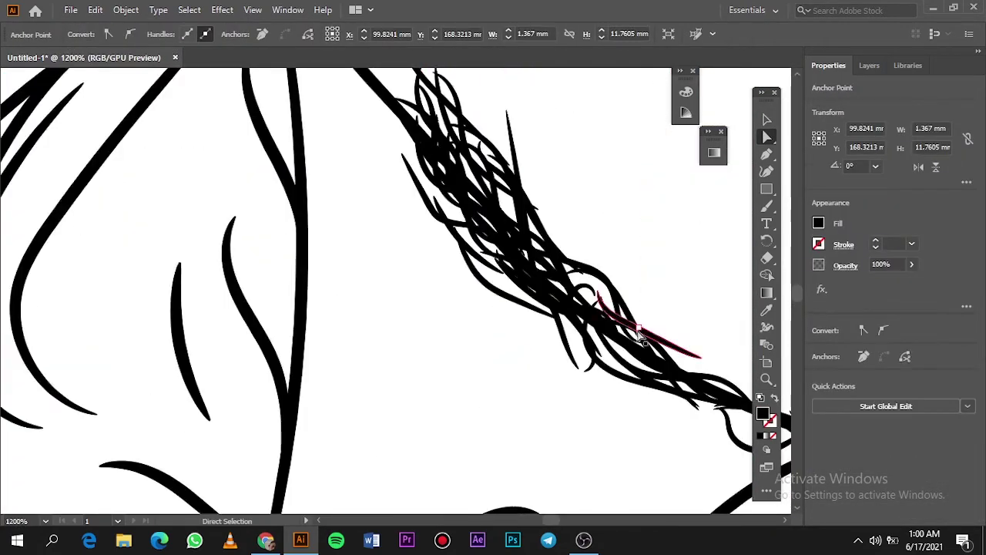
click(650, 395)
key(ctrl+0)
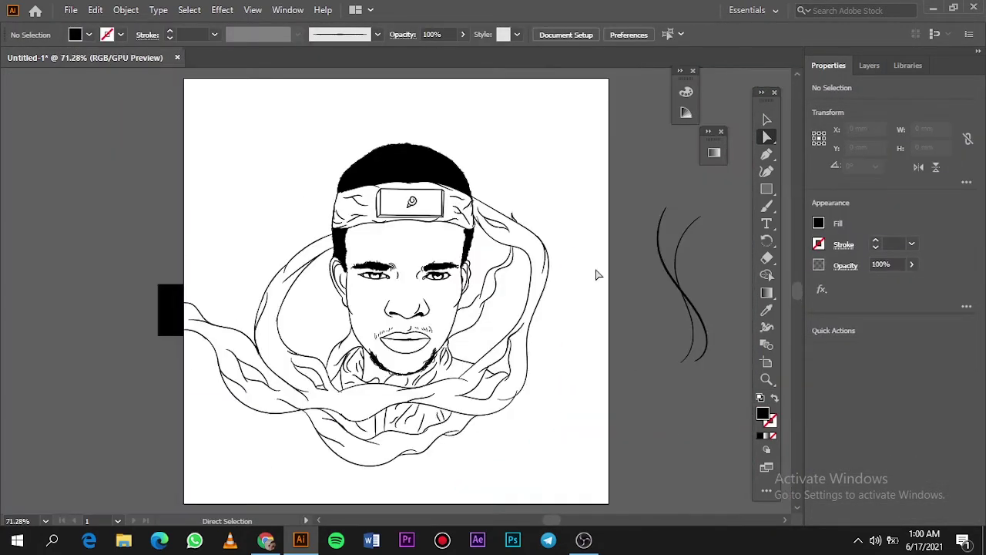
key(ctrl+a)
Step: Expand all the artwork with Fill and Stroke checked
click(126, 10)
click(186, 174)
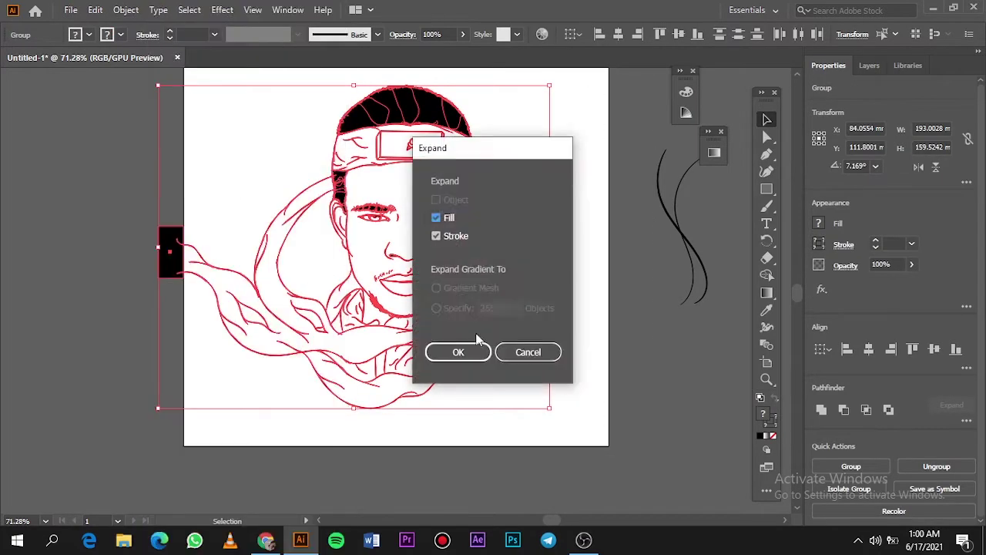
click(454, 349)
click(397, 158)
scroll(416, 229, up, 3)
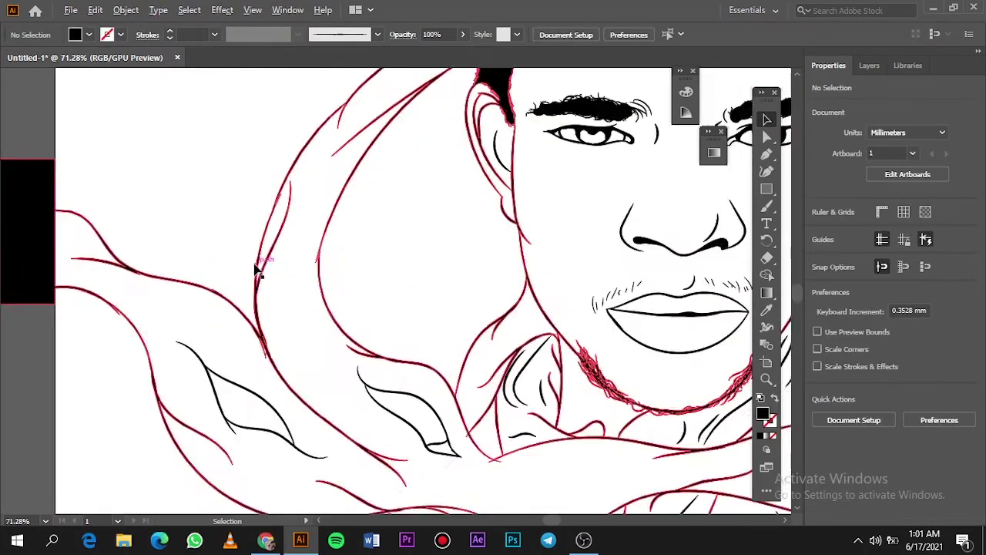
key(ctrl+0)
click(869, 64)
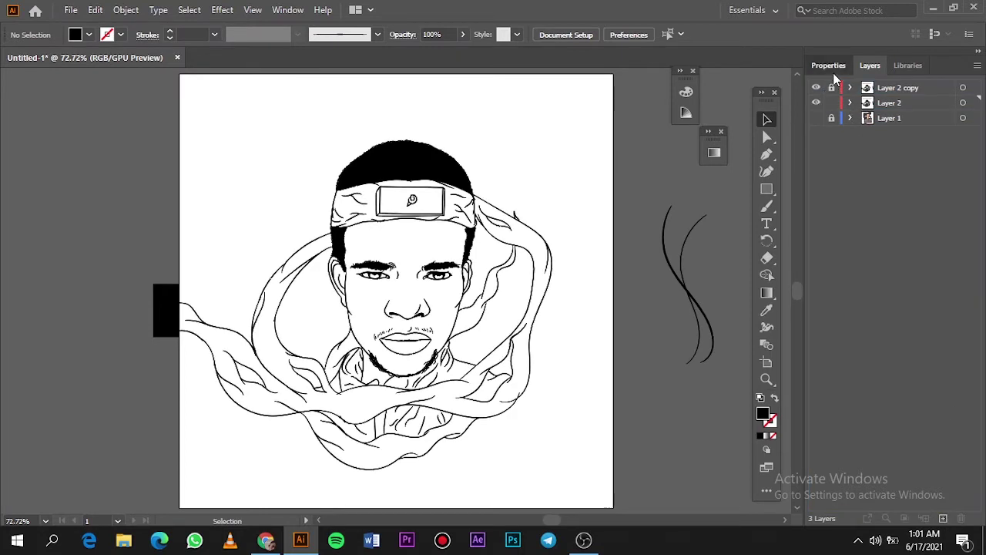
Step: Draw a reddish-brown filled rectangle covering the whole portrait
click(829, 65)
double_click(762, 413)
click(669, 165)
drag(759, 245, 776, 257)
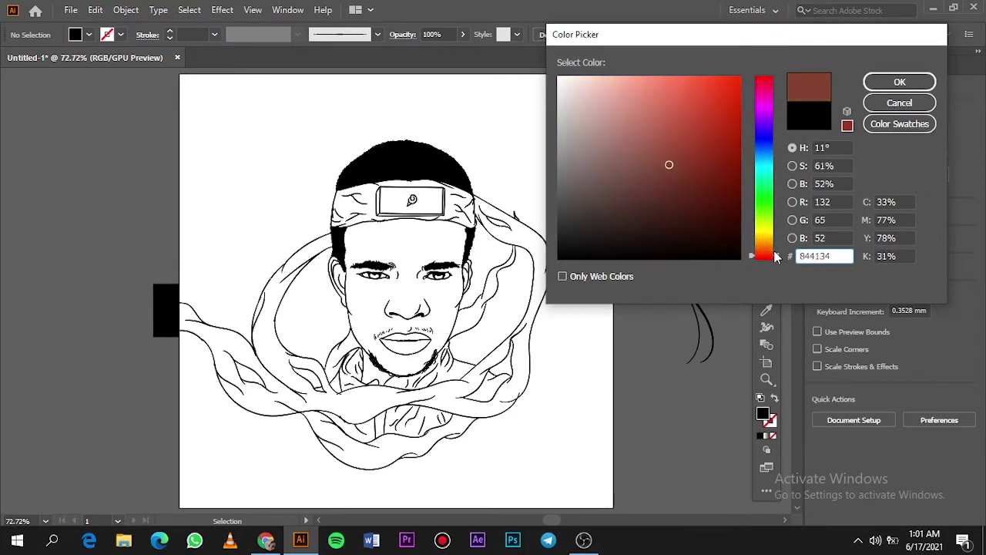
click(898, 82)
key(m)
drag(143, 125, 577, 482)
double_click(763, 414)
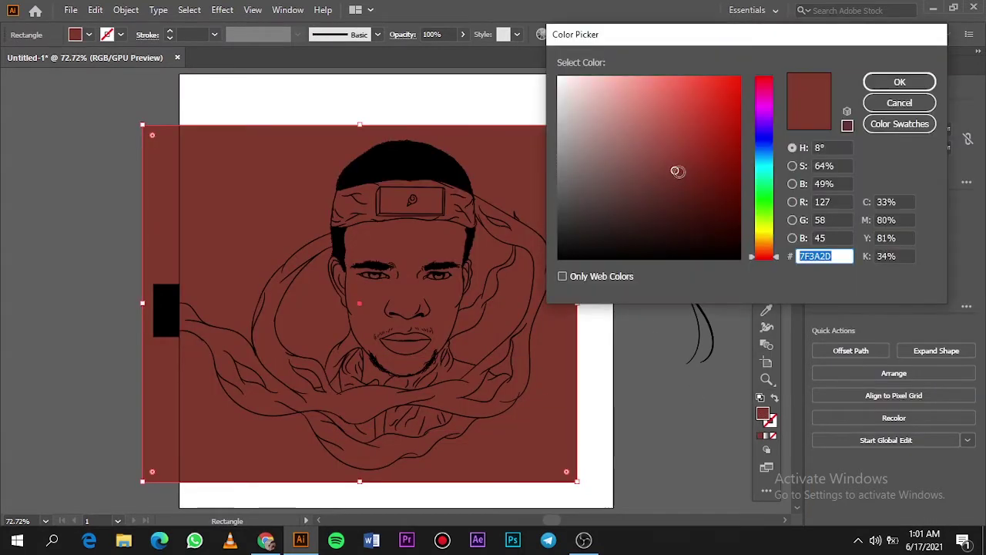
click(899, 82)
double_click(763, 414)
click(681, 171)
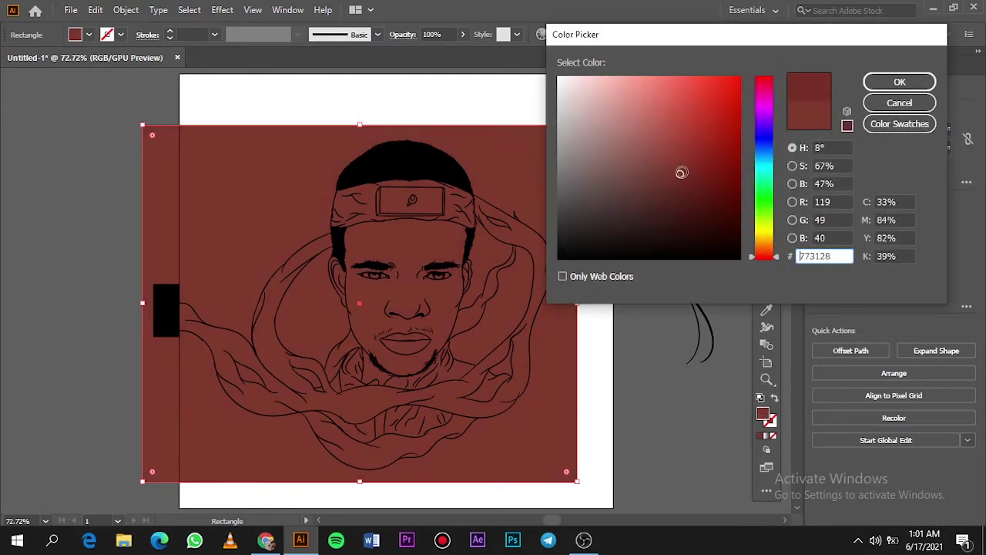
click(869, 84)
Step: Send the brown rectangle behind the line art and Pathfinder-Divide all the artwork
right_click(528, 179)
click(724, 470)
key(v)
key(ctrl+a)
scroll(439, 136, down, 1)
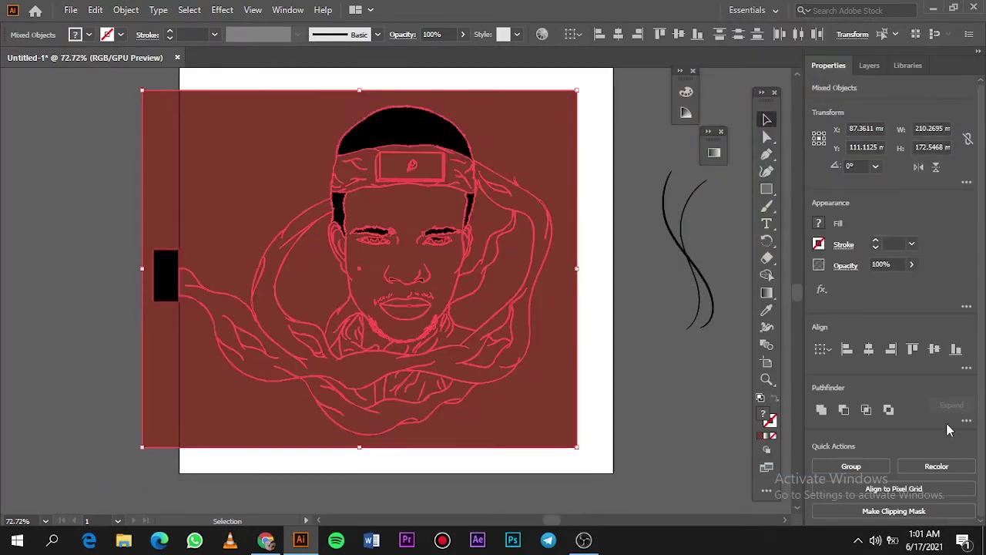
click(870, 500)
Step: Delete the divided brown pieces outside the figure and pick out small leftover gaps
double_click(567, 418)
key(Delete)
click(493, 269)
key(Delete)
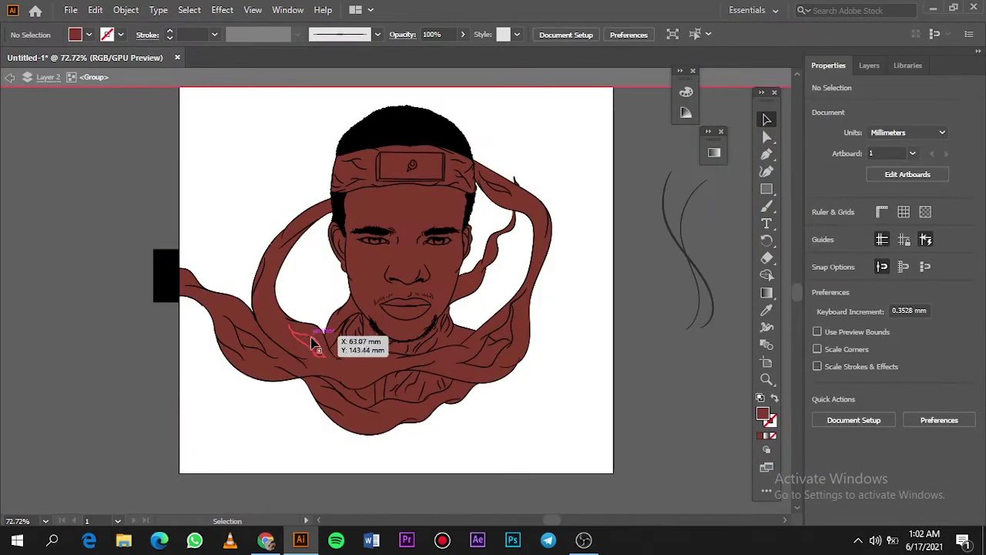
click(312, 349)
scroll(312, 348, up, 5)
scroll(493, 224, down, 5)
scroll(480, 330, up, 3)
click(479, 331)
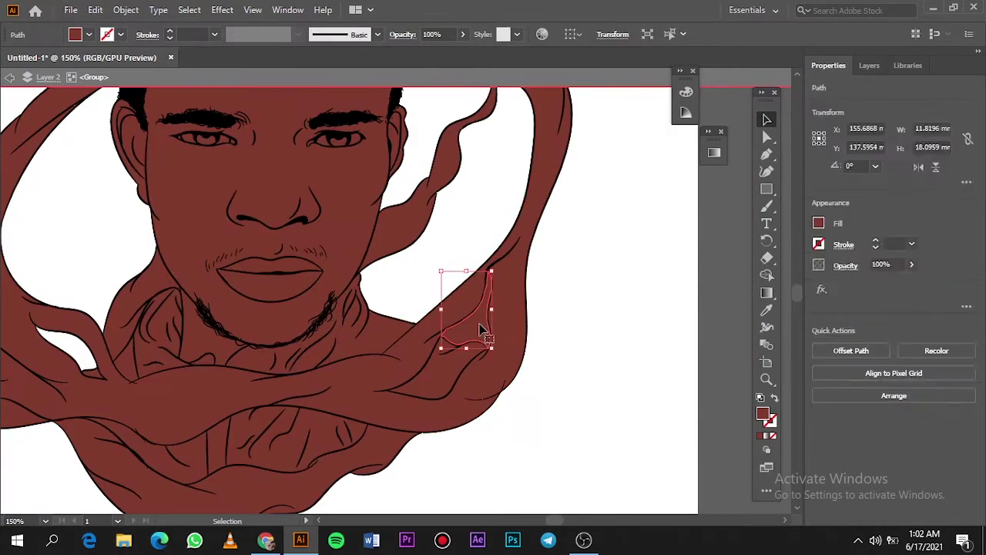
scroll(464, 156, up, 2)
click(465, 156)
key(ctrl+0)
scroll(678, 375, up, 3)
Step: Fill the flowing cloth pieces lavender (#AF89AF) instead of pink
click(431, 362)
double_click(762, 414)
click(763, 106)
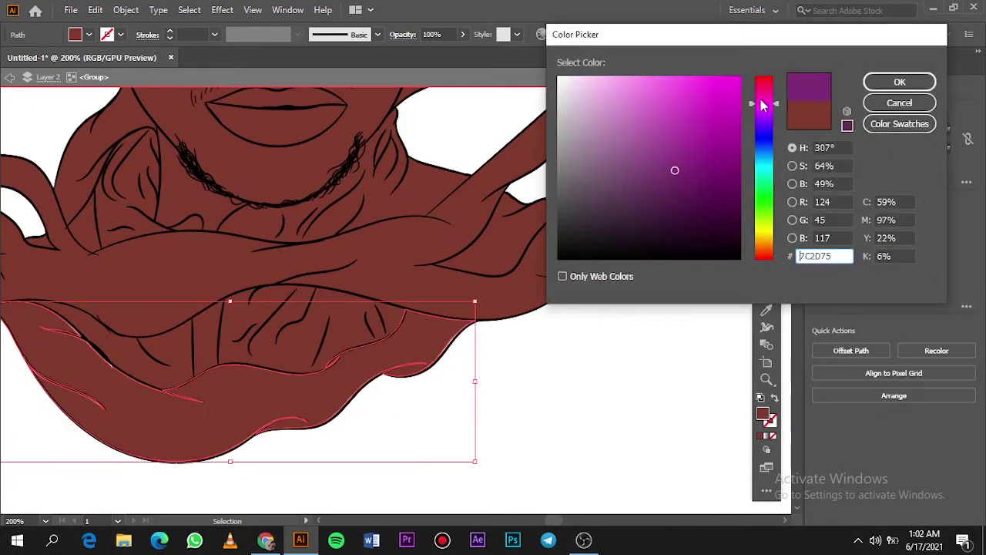
key(Return)
click(511, 363)
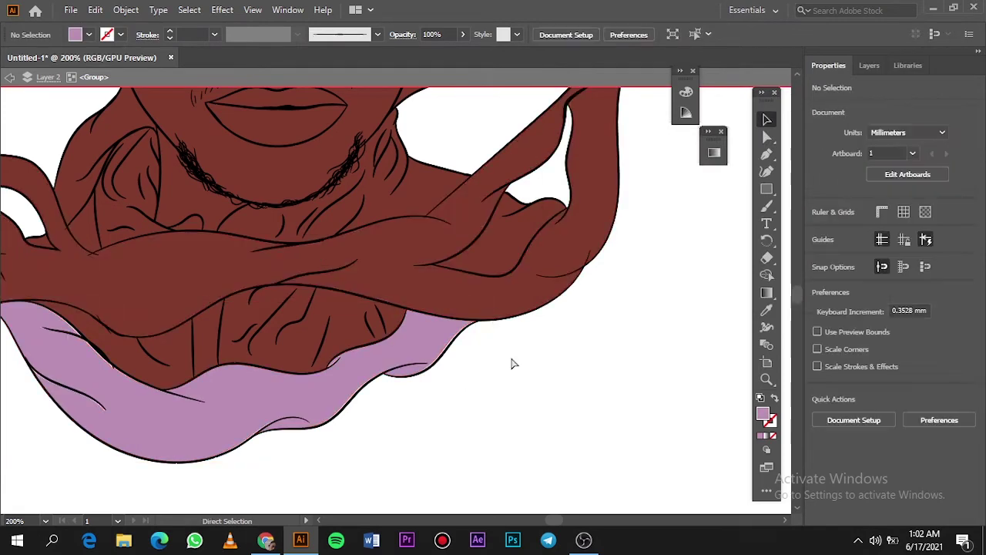
key(ctrl+z)
key(ctrl+z)
double_click(762, 413)
click(776, 115)
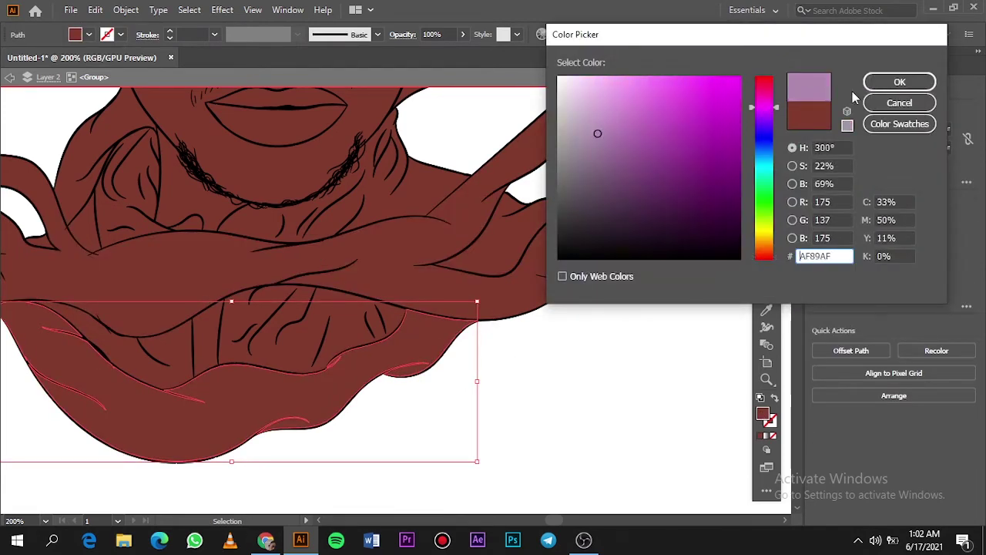
click(899, 82)
click(506, 308)
Step: Fill the shirt shadow pieces and neck shadow dark purple (#321347)
click(431, 331)
click(347, 328)
click(398, 210)
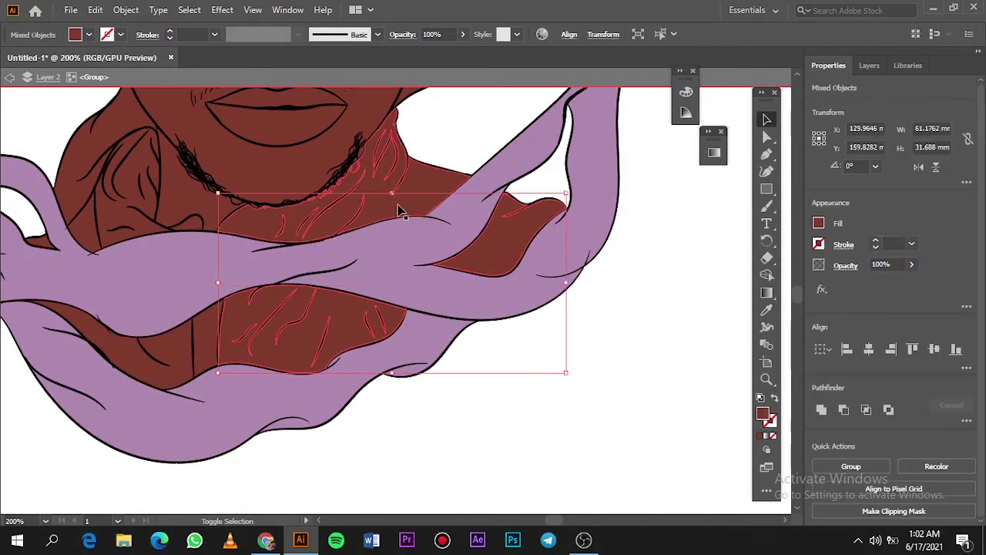
shift+click(134, 224)
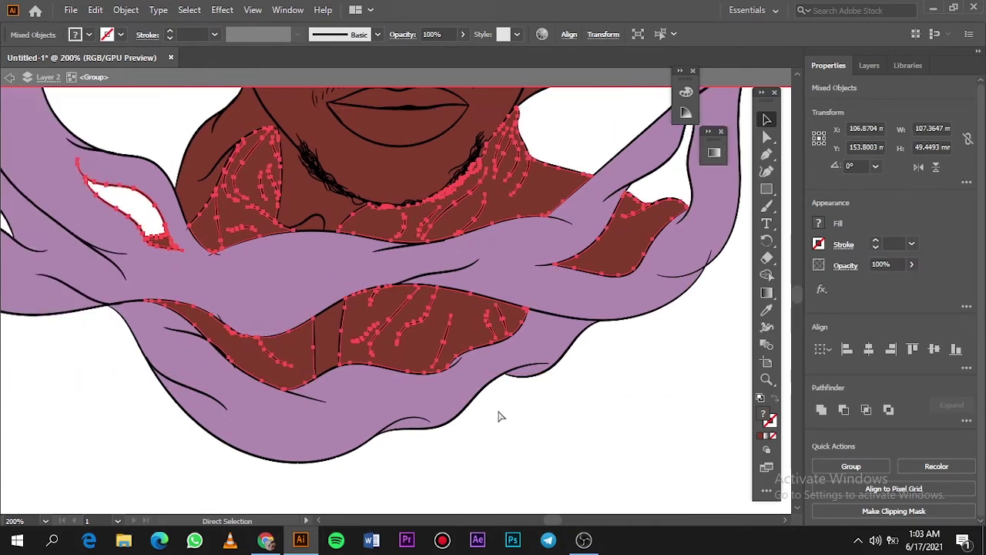
click(765, 414)
double_click(764, 416)
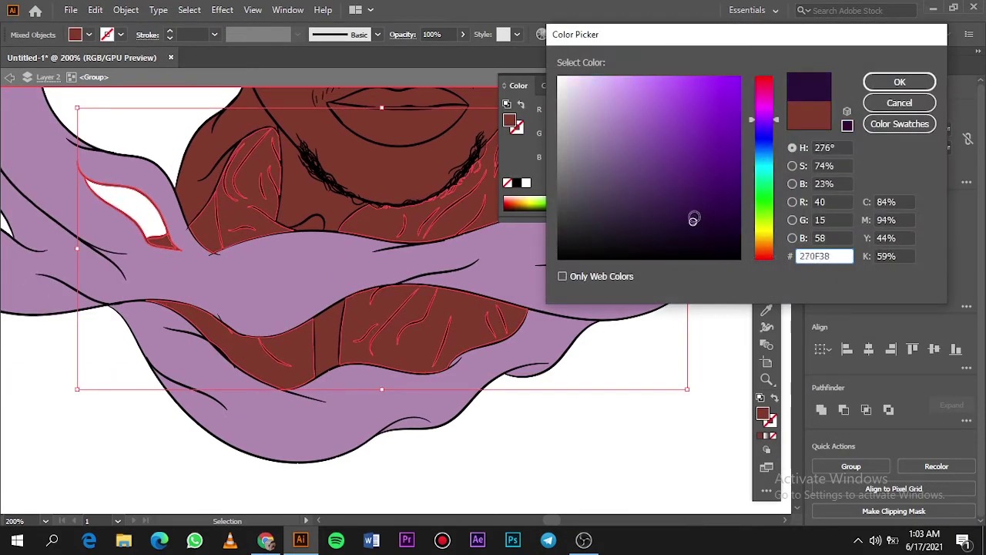
key(Return)
click(691, 337)
Step: Fill the narrow strip at the centre of the shirt dark red (#8E1414)
key(ctrl+plus)
key(ctrl+plus)
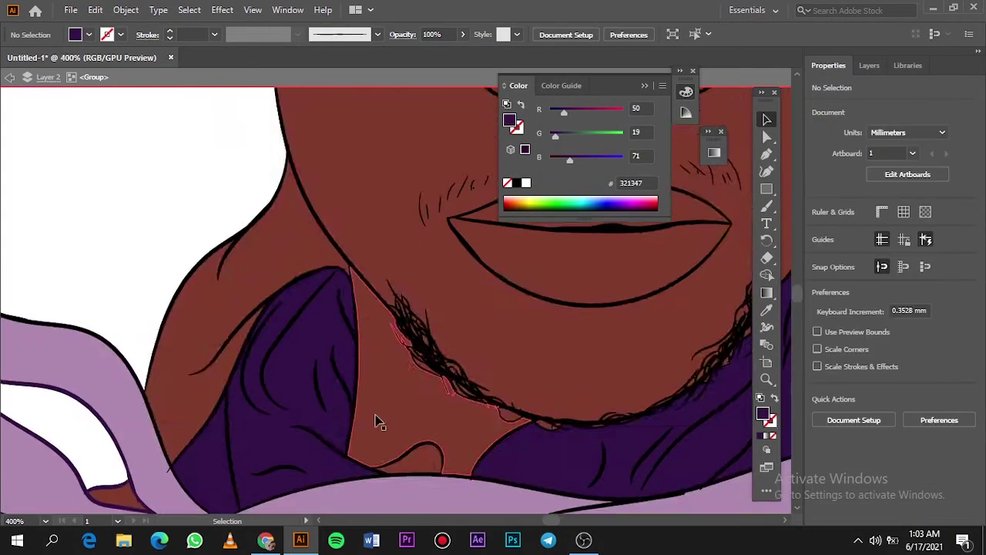
click(426, 377)
scroll(539, 347, down, 5)
click(455, 362)
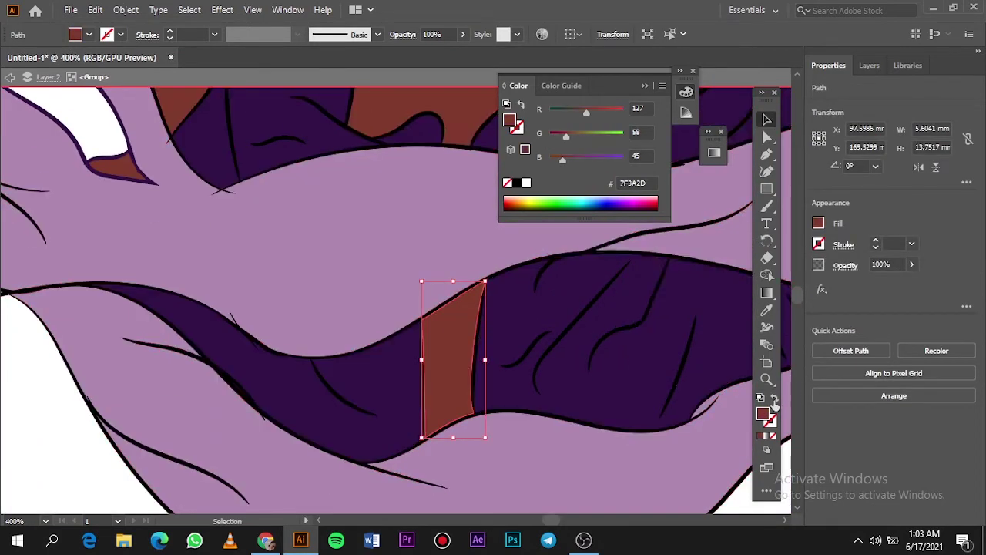
double_click(764, 414)
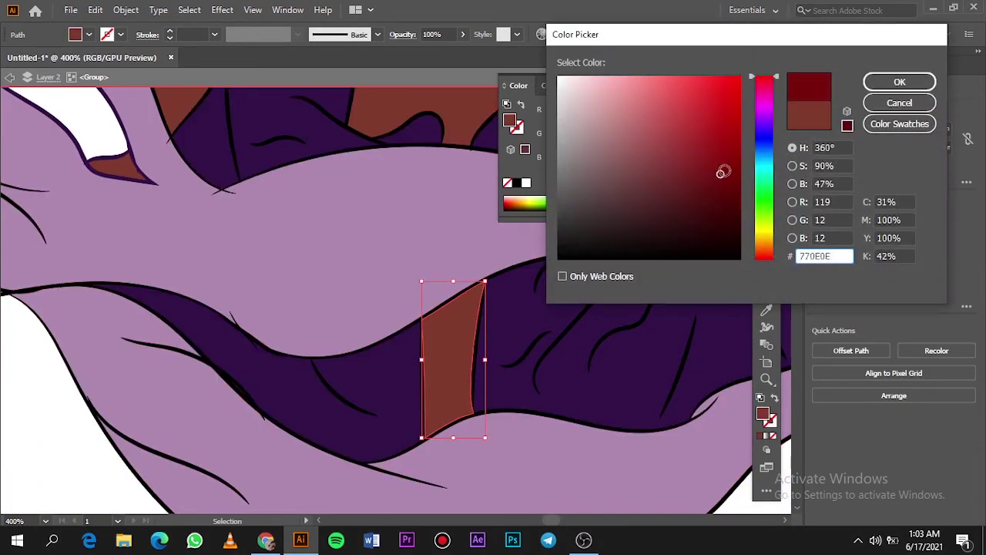
click(899, 82)
click(89, 35)
click(58, 48)
double_click(763, 414)
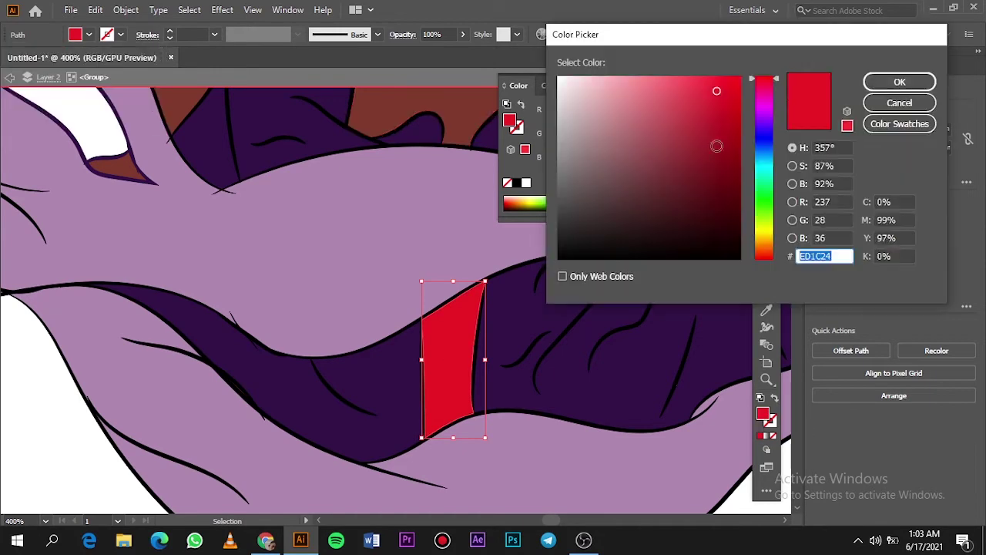
key(Return)
double_click(762, 415)
click(714, 145)
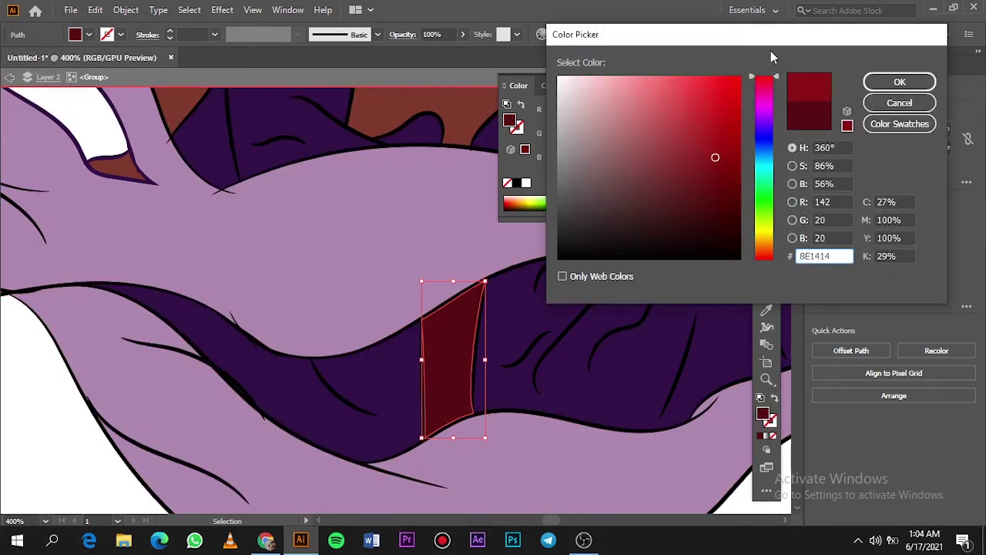
key(Return)
Step: Zoom out, check the pointed cloth piece and a purple shape, then deselect everything
key(ctrl+1)
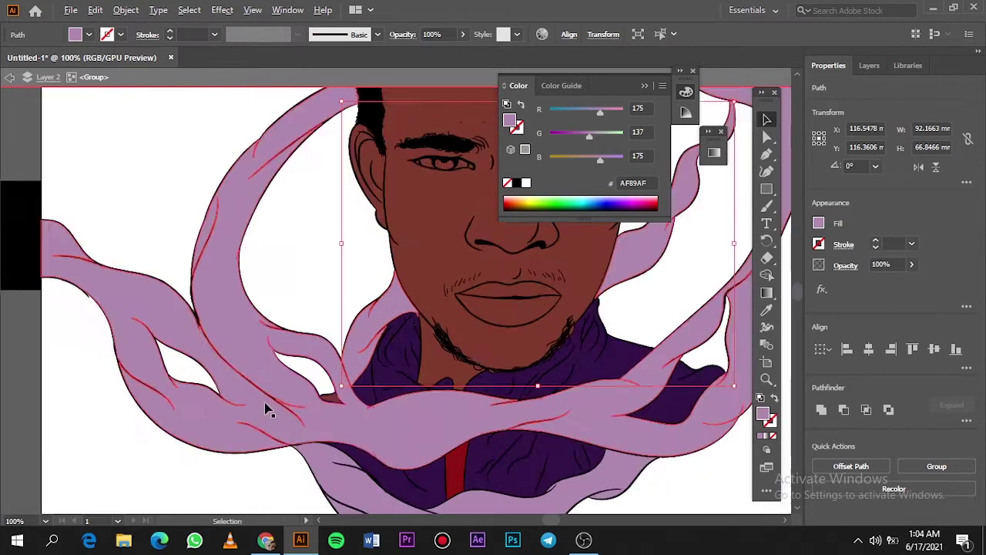
scroll(264, 406, up, 5)
click(460, 308)
key(i)
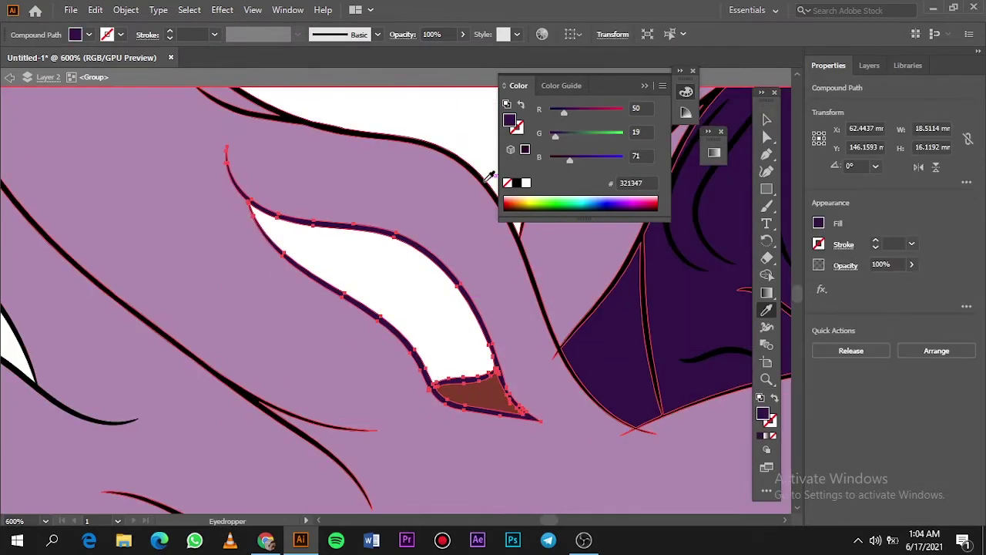
key(v)
click(621, 341)
key(ctrl+shift+a)
Step: Fill the headband dark purple
key(ctrl+1)
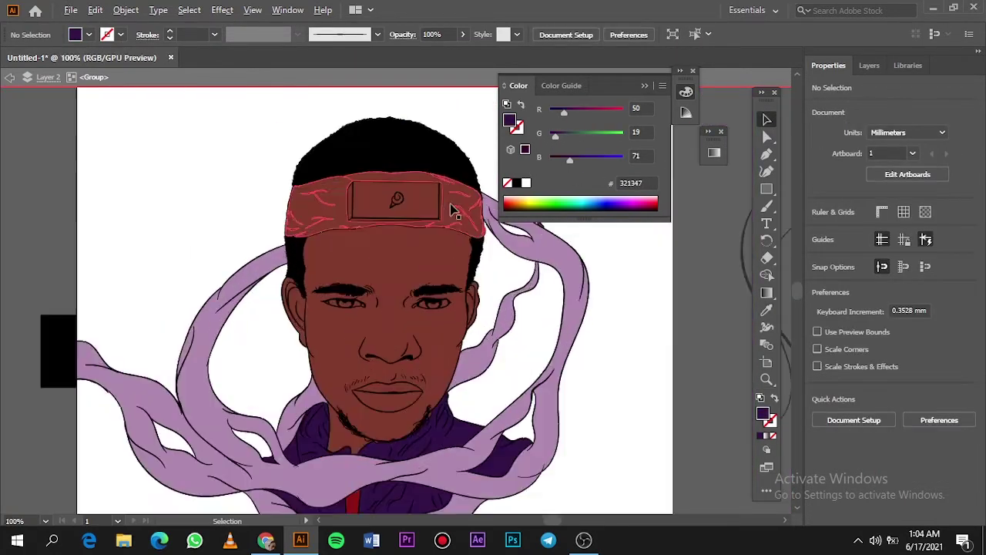
scroll(452, 210, up, 3)
click(434, 249)
click(733, 269)
Step: Fill the forehead plate on the headband grey (#939598)
scroll(412, 202, up, 3)
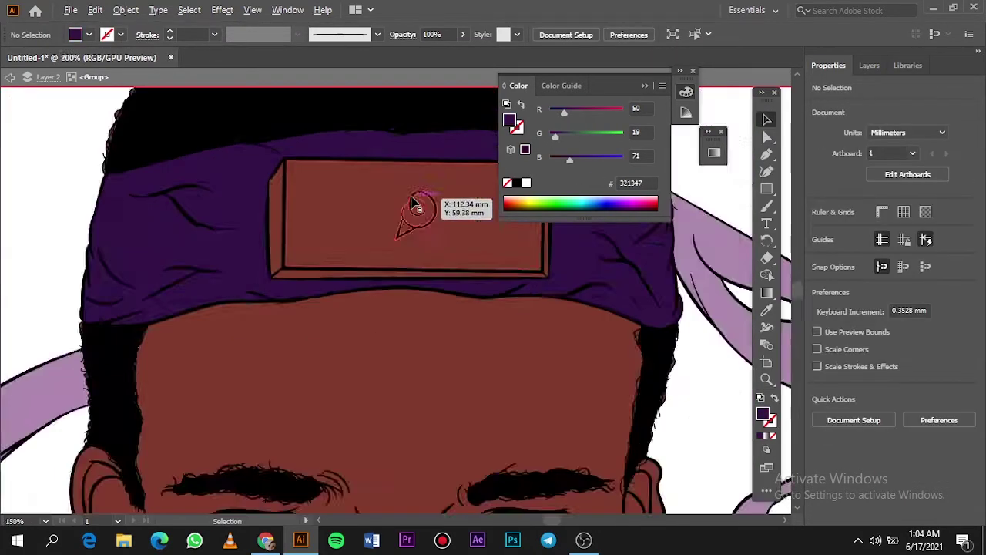
scroll(413, 202, up, 2)
click(228, 222)
double_click(761, 414)
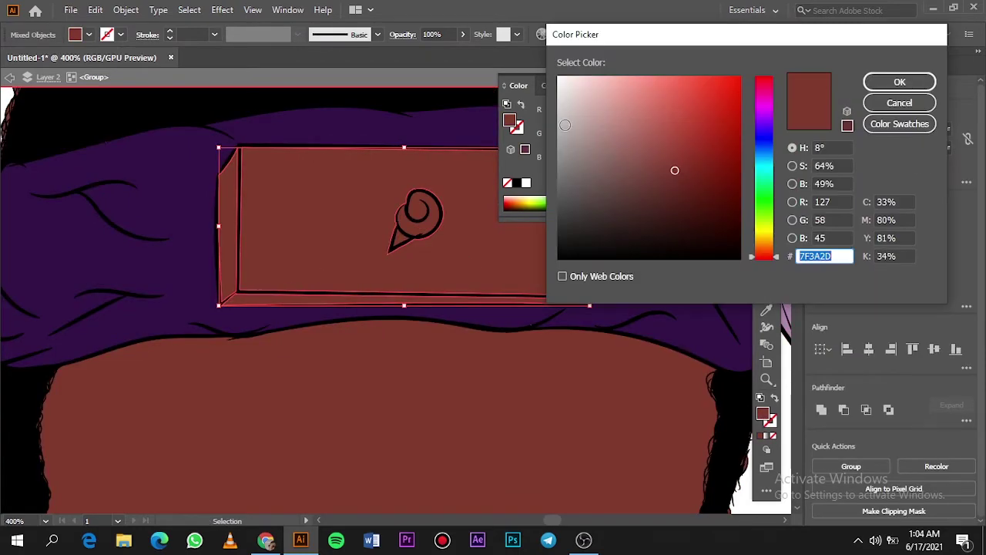
key(Return)
click(89, 35)
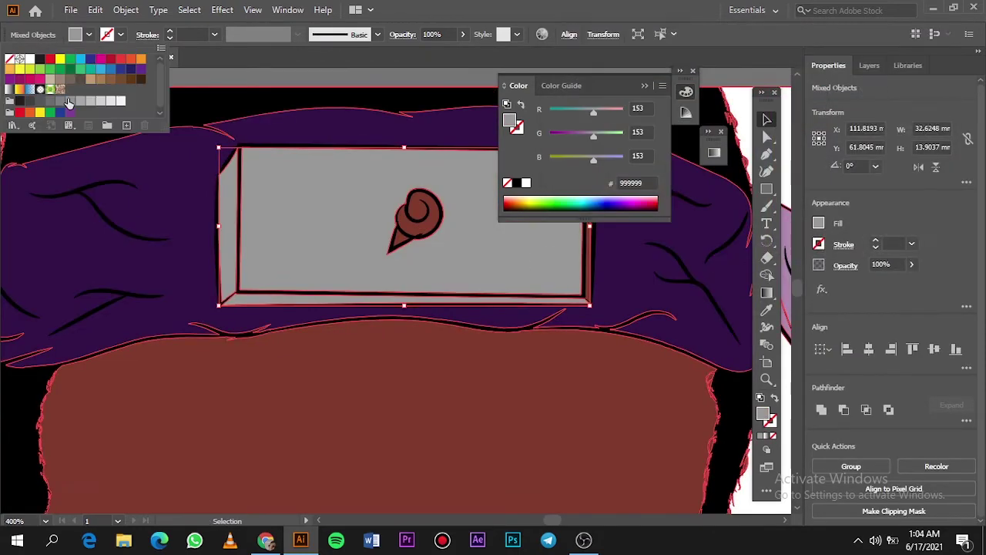
scroll(73, 122, down, 3)
scroll(352, 247, up, 5)
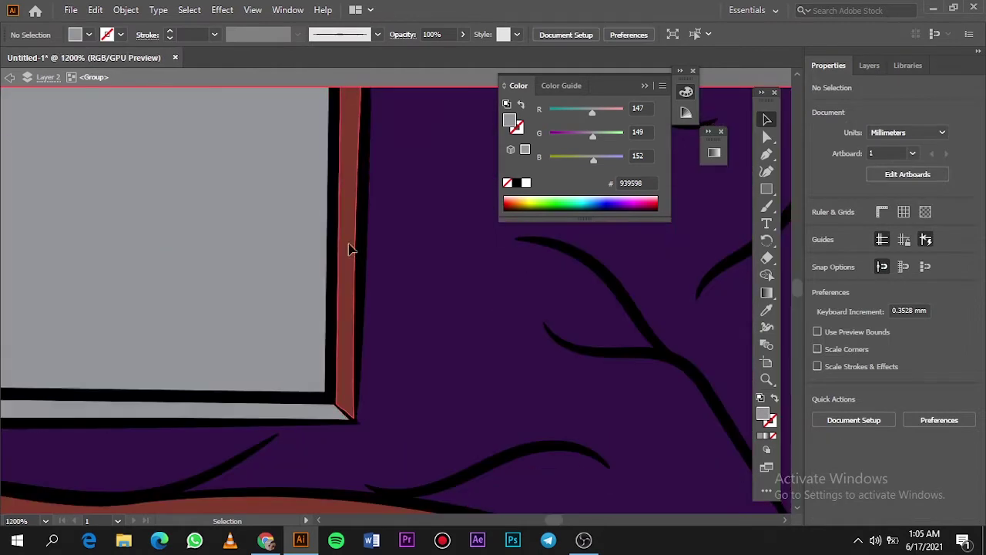
Step: Eyedropper the plate's grey onto the swirl symbol, then deselect and fit the artboard
click(172, 205)
key(i)
click(88, 35)
click(58, 106)
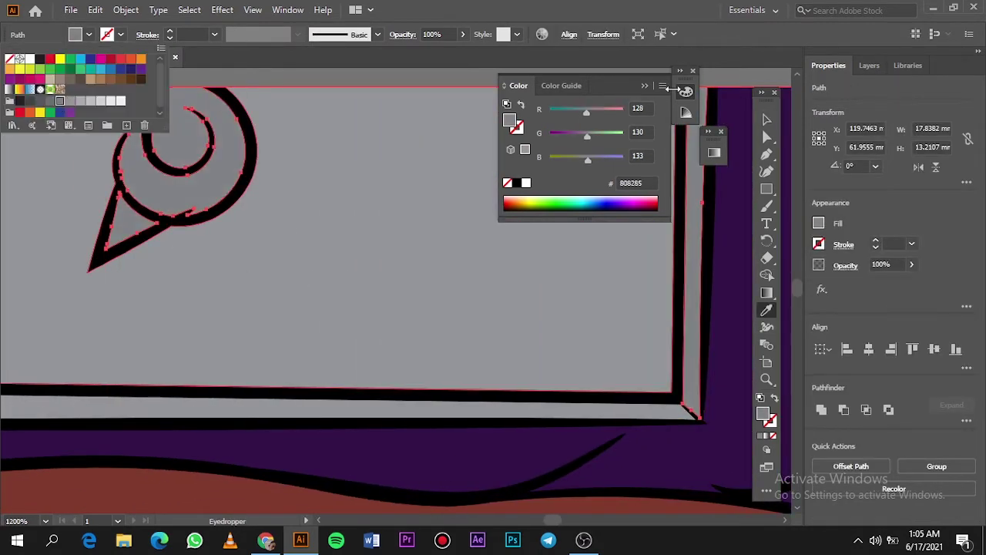
key(v)
scroll(342, 216, down, 2)
shift+click(339, 316)
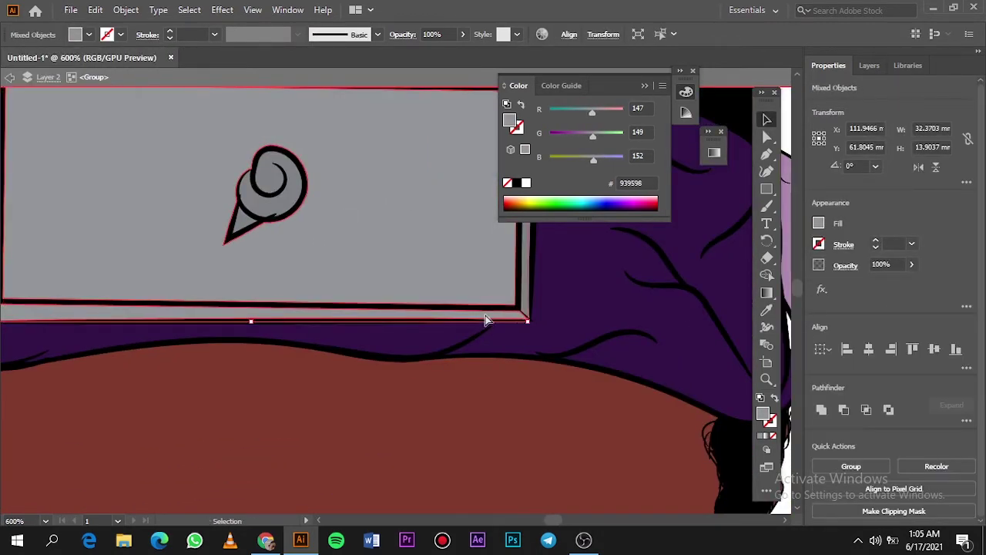
scroll(463, 231, left, 5)
key(i)
click(767, 119)
key(ctrl+0)
Step: Fill the eye whites white
click(628, 293)
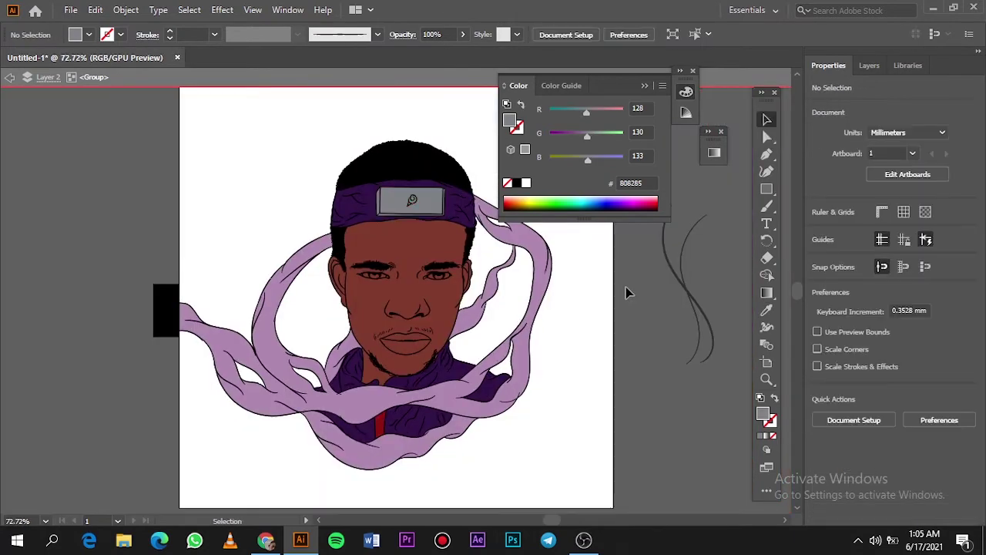
scroll(379, 283, up, 5)
click(358, 231)
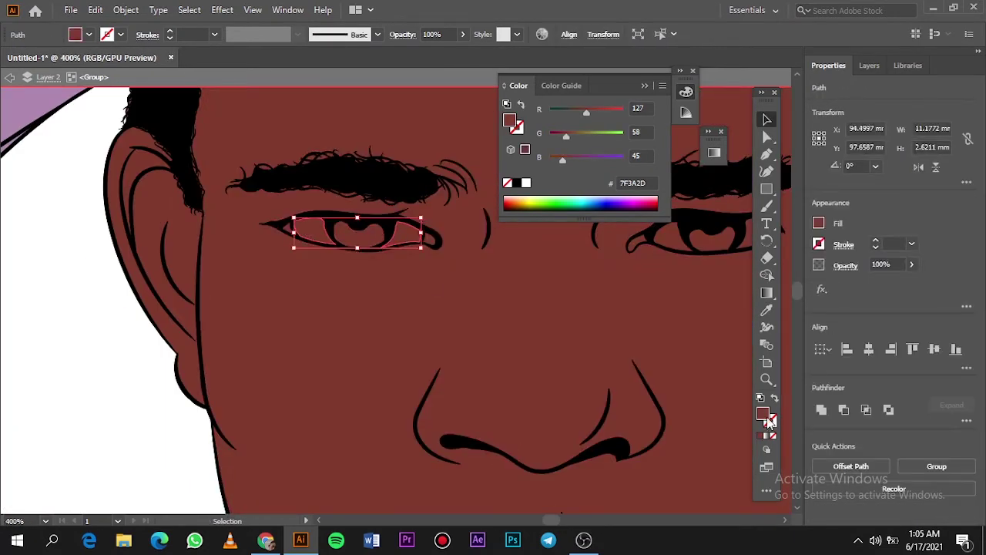
double_click(763, 414)
click(899, 81)
Step: Fill both small eye-corner pieces a slightly deeper pink
click(638, 231)
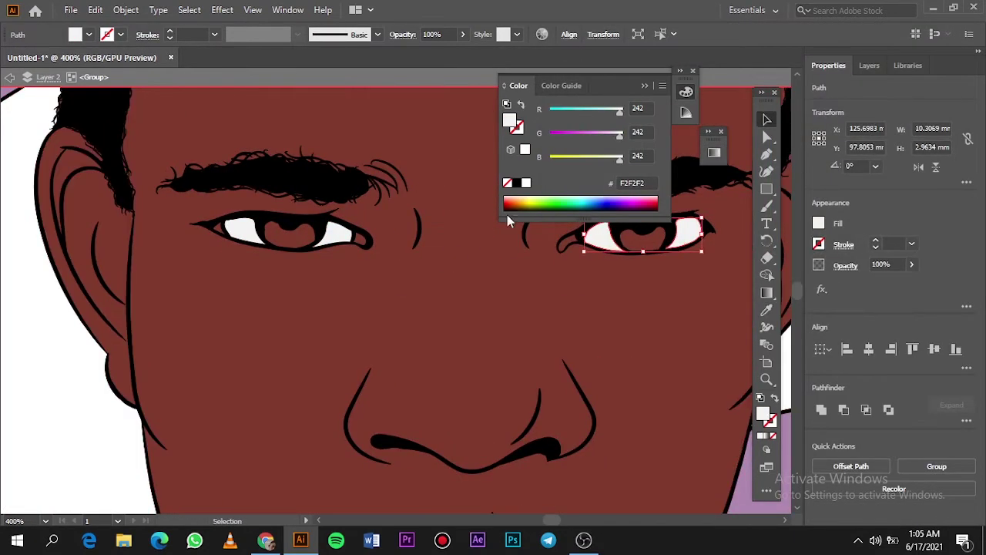
scroll(368, 249, up, 3)
click(368, 248)
scroll(368, 248, left, 3)
shift+click(100, 208)
double_click(763, 414)
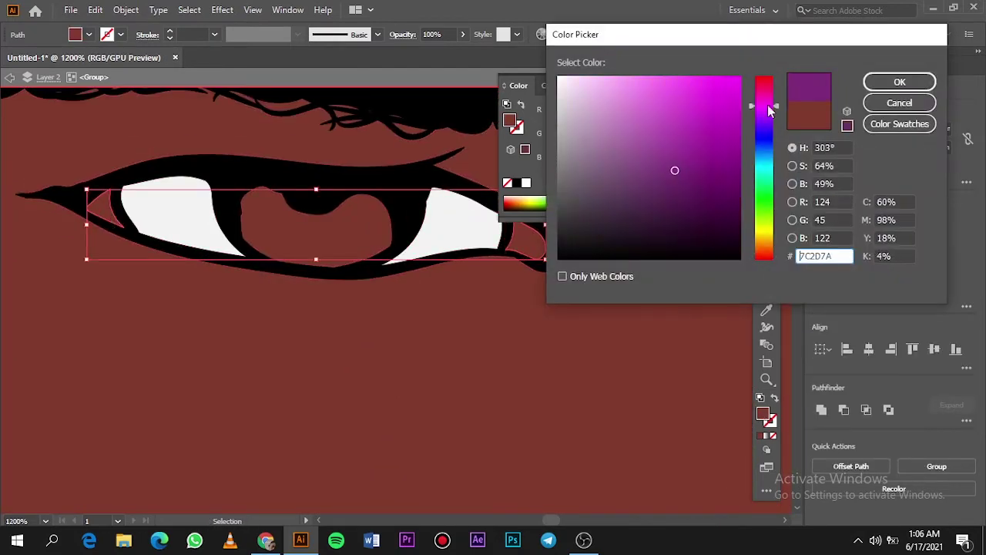
click(678, 114)
click(899, 82)
Step: Eyedropper the skin colour onto the eye corner and fit the artboard
scroll(446, 239, down, 2)
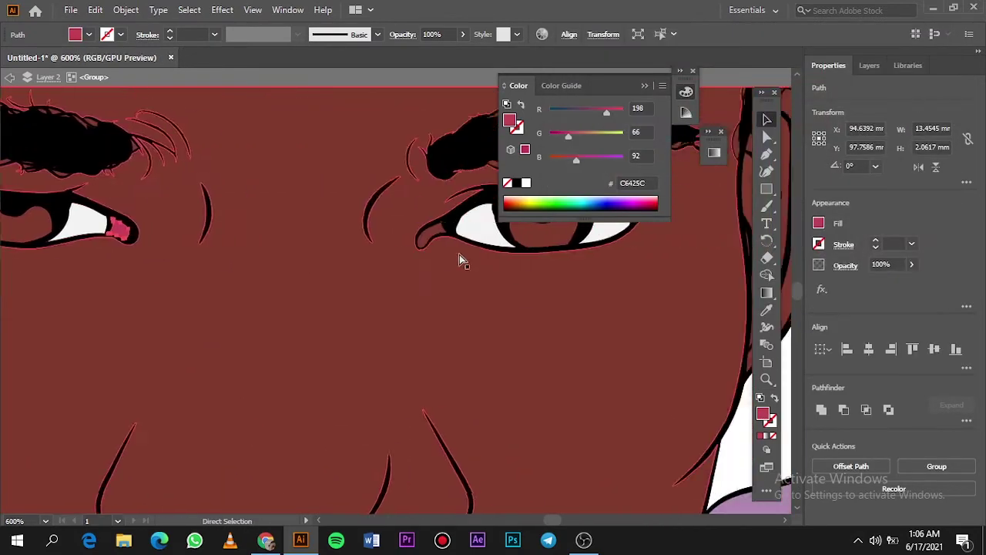
key(i)
click(185, 261)
scroll(185, 262, left, 3)
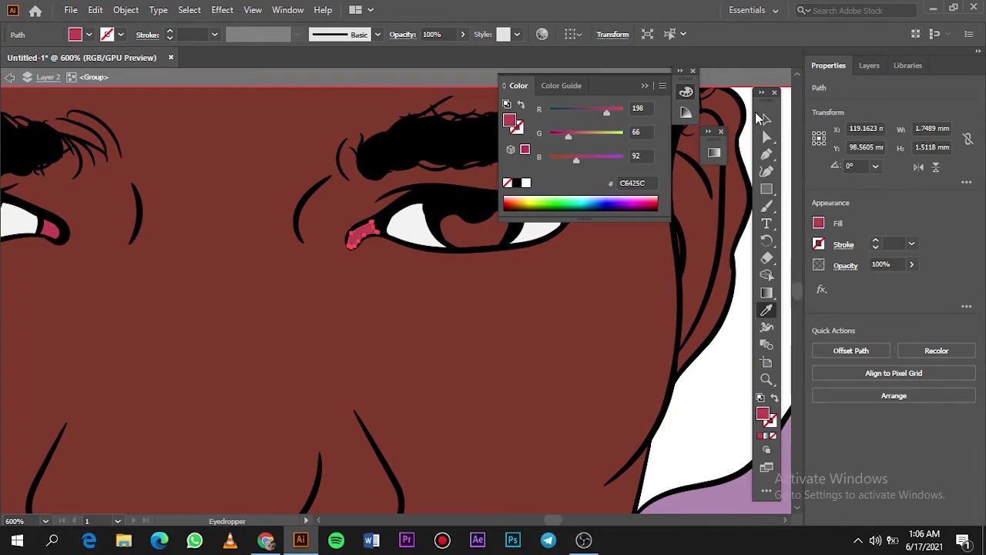
click(762, 118)
key(ctrl+0)
click(731, 379)
Step: Fill the irises magenta (#D109AB)
scroll(409, 288, down, 1)
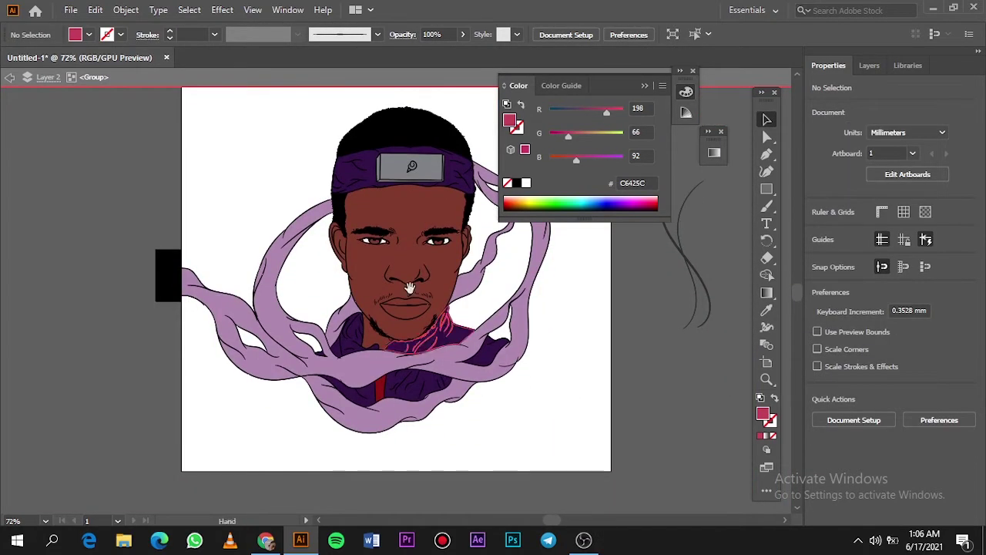
scroll(410, 287, up, 10)
scroll(451, 275, up, 2)
click(87, 253)
double_click(762, 414)
drag(764, 247, 767, 104)
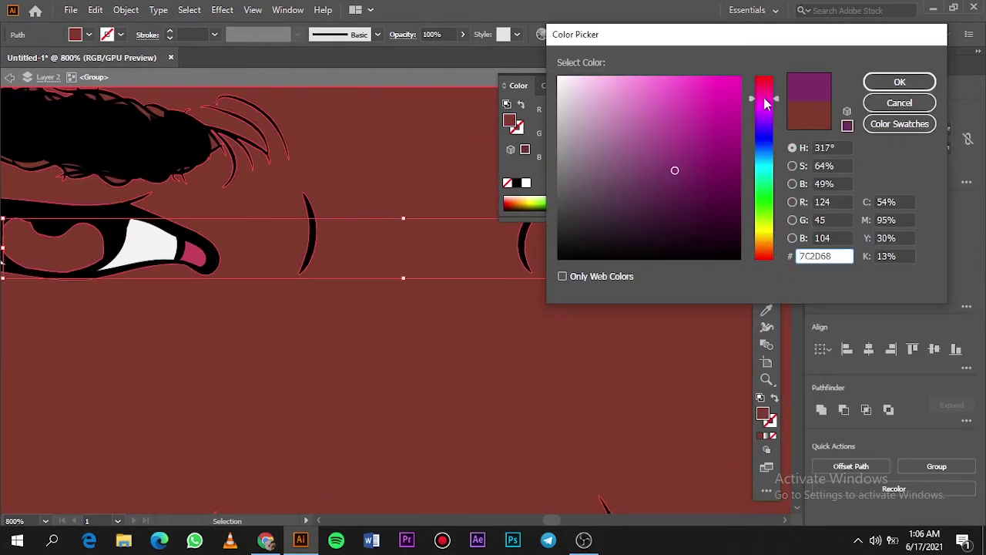
key(Return)
key(ctrl+0)
click(579, 339)
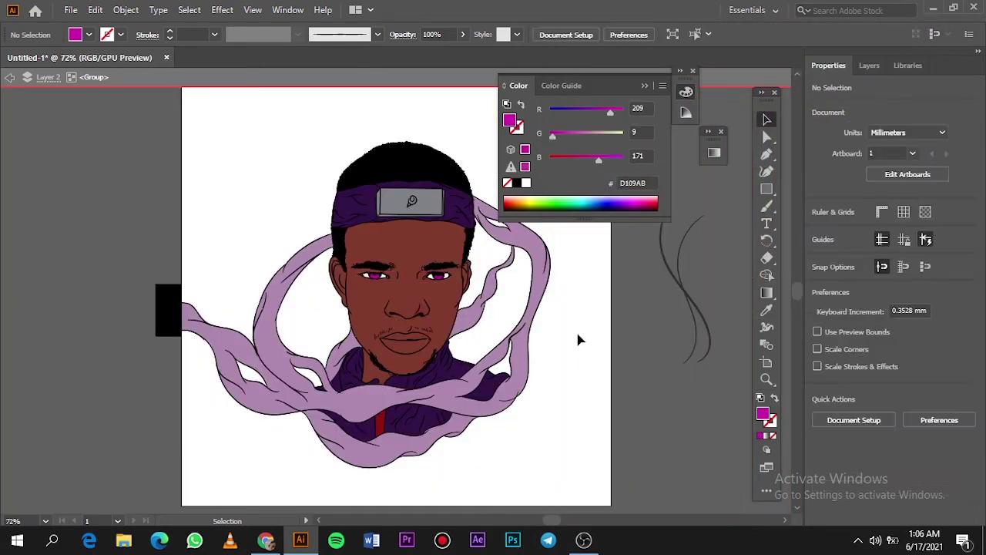
Step: Shift the lip colour toward red and give the upper lip a darker brown (#682C23)
click(406, 357)
scroll(406, 357, up, 10)
double_click(762, 413)
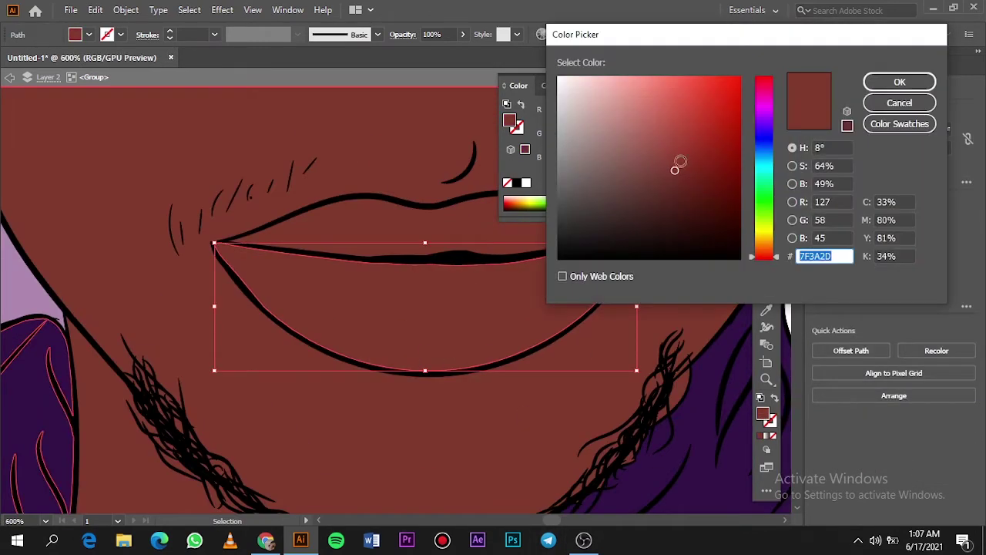
drag(760, 240, 777, 259)
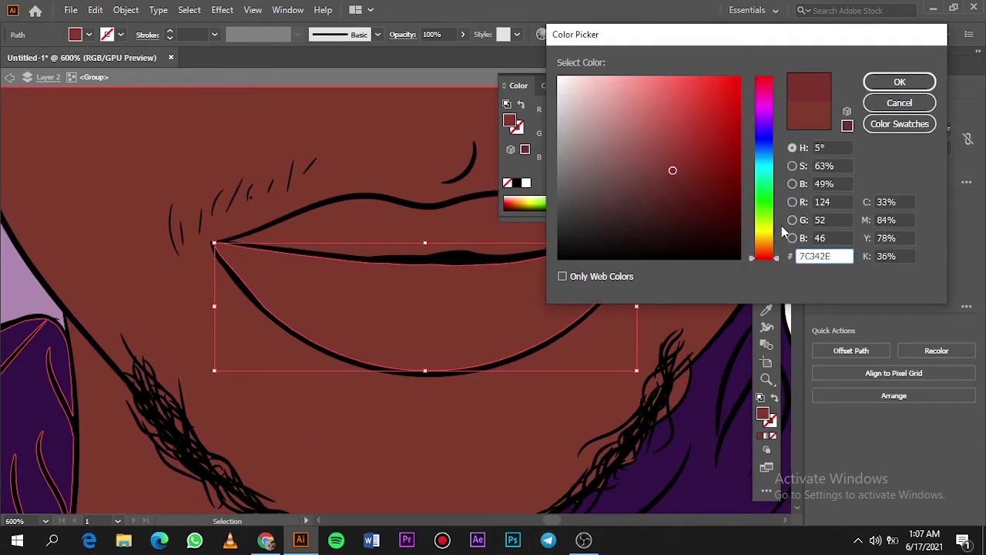
key(Return)
click(323, 204)
double_click(762, 413)
click(680, 185)
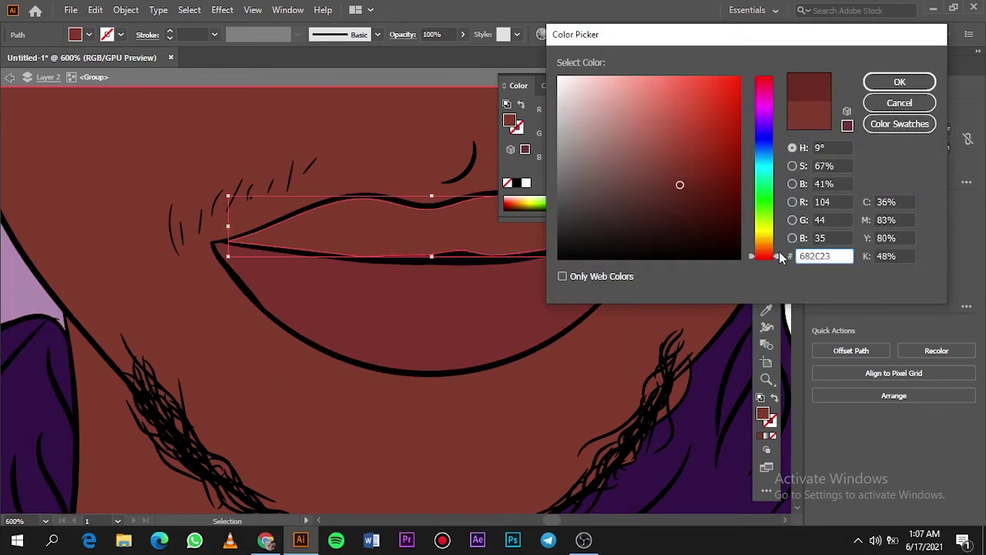
key(Return)
Step: Fill the lower lip a lighter reddish-brown (#8E3E36) and deselect
scroll(396, 341, down, 5)
click(605, 409)
scroll(407, 330, up, 5)
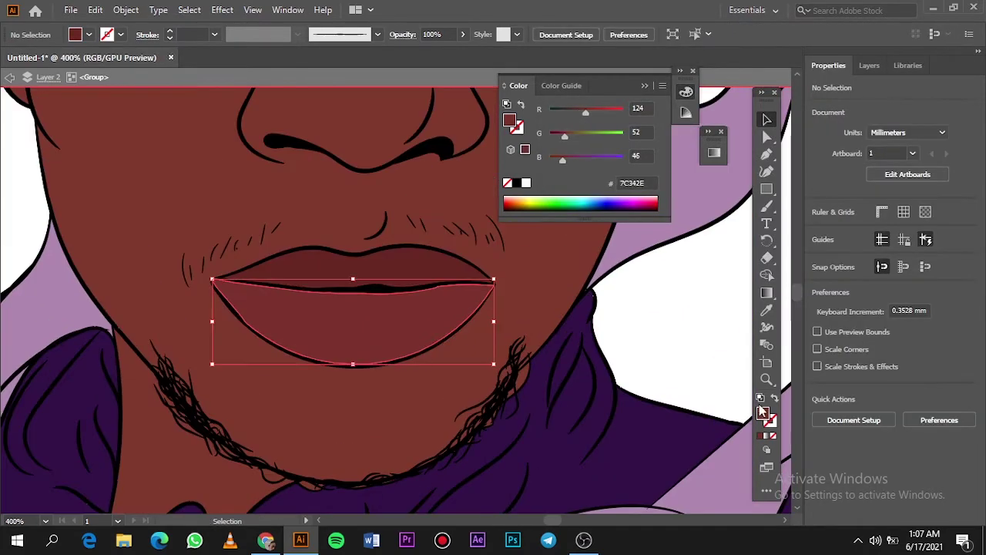
double_click(763, 413)
click(672, 156)
key(Return)
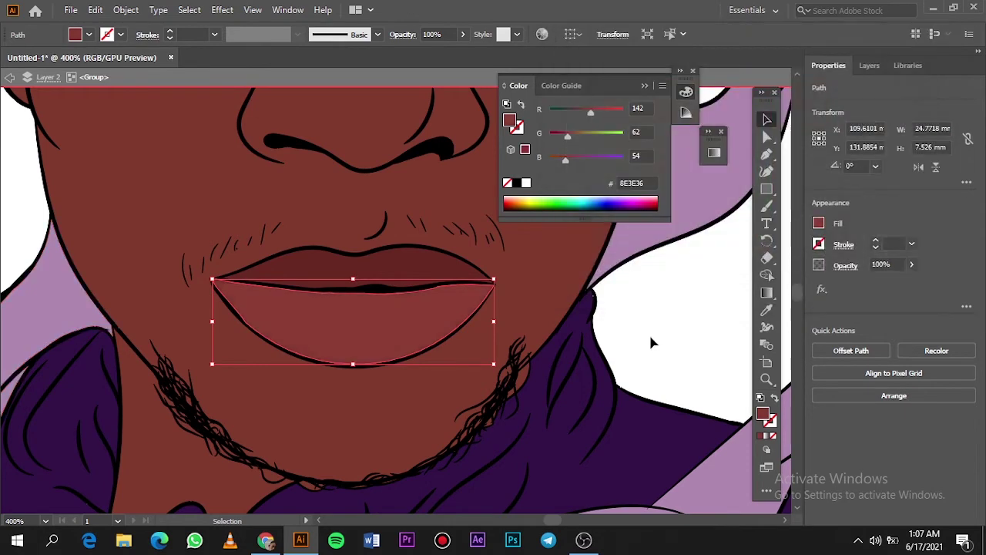
click(652, 341)
scroll(696, 337, down, 5)
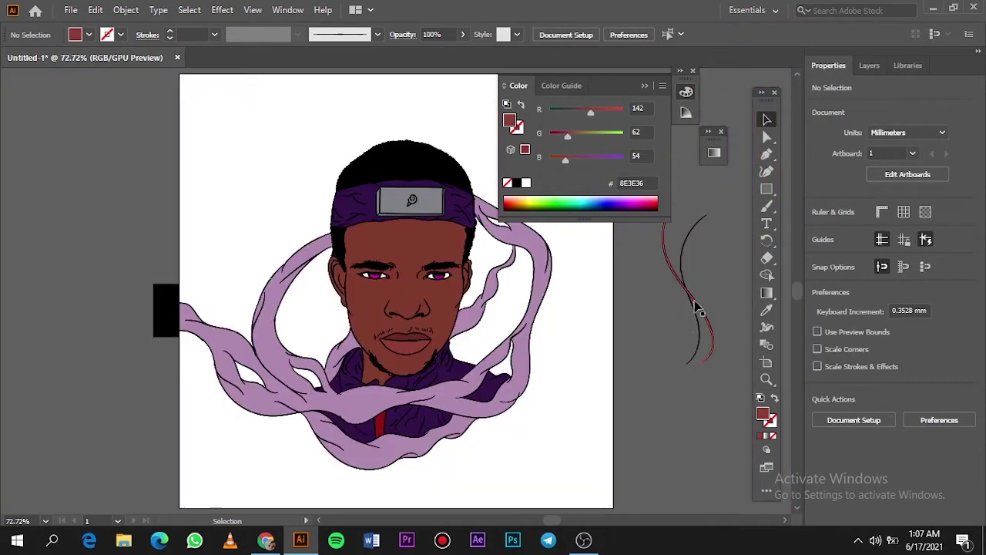
Step: Duplicate Layer 2 as Layer 2 copy 2, then toggle its visibility to check it
click(870, 64)
click(864, 119)
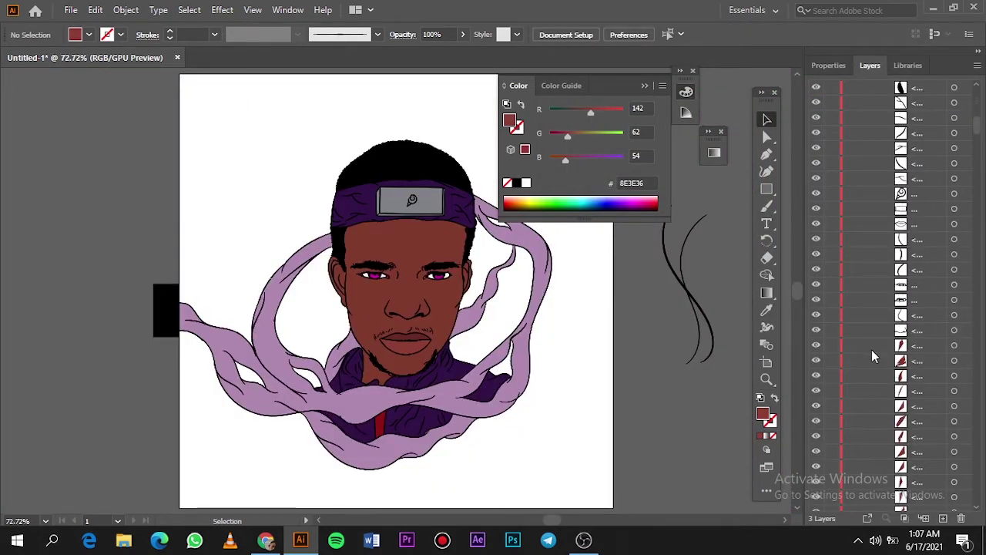
scroll(847, 170, up, 5)
scroll(832, 149, up, 10)
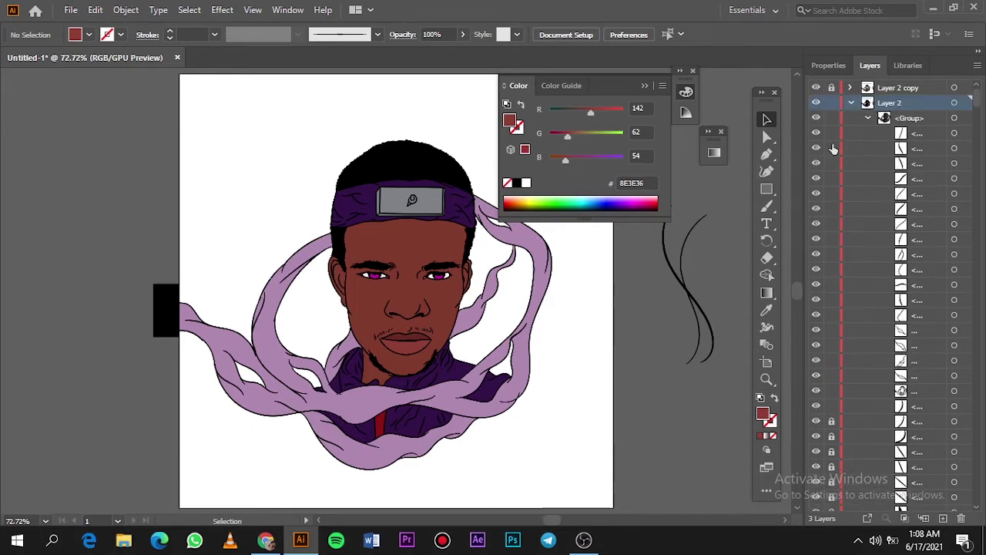
click(851, 103)
drag(886, 103, 943, 513)
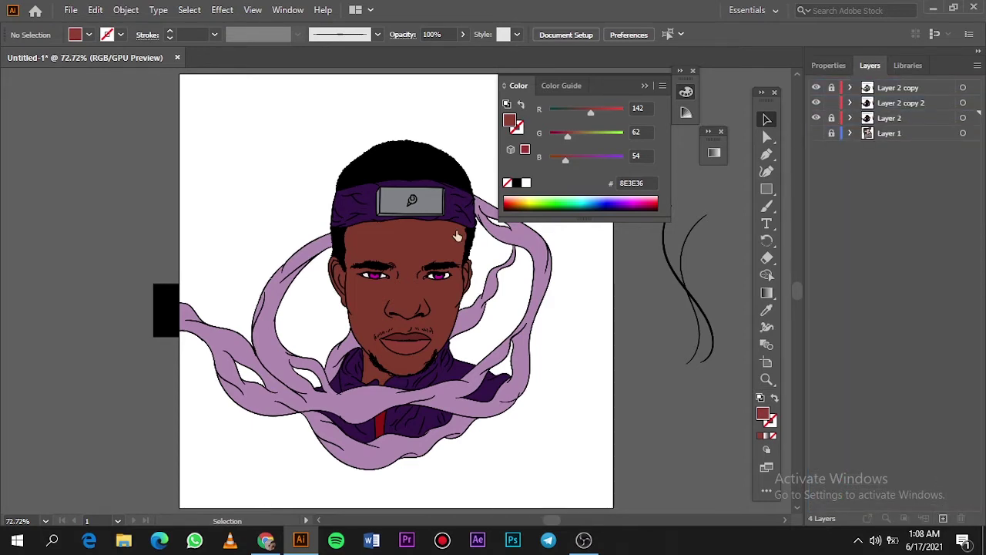
click(815, 118)
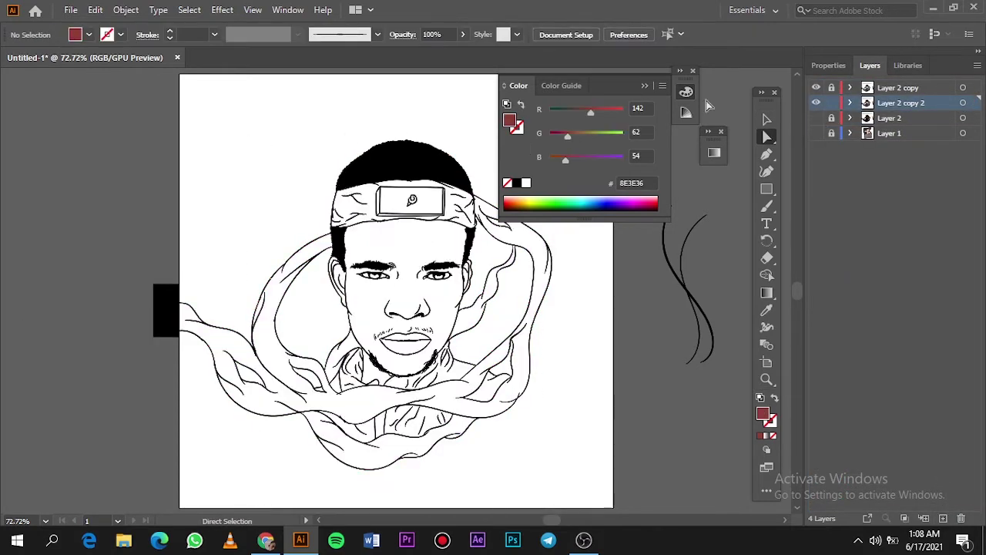
click(816, 118)
Step: Make Layer 2 active and zoom in to select a path along the hair edge
key(ctrl+plus)
key(ctrl+plus)
key(ctrl+plus)
click(886, 118)
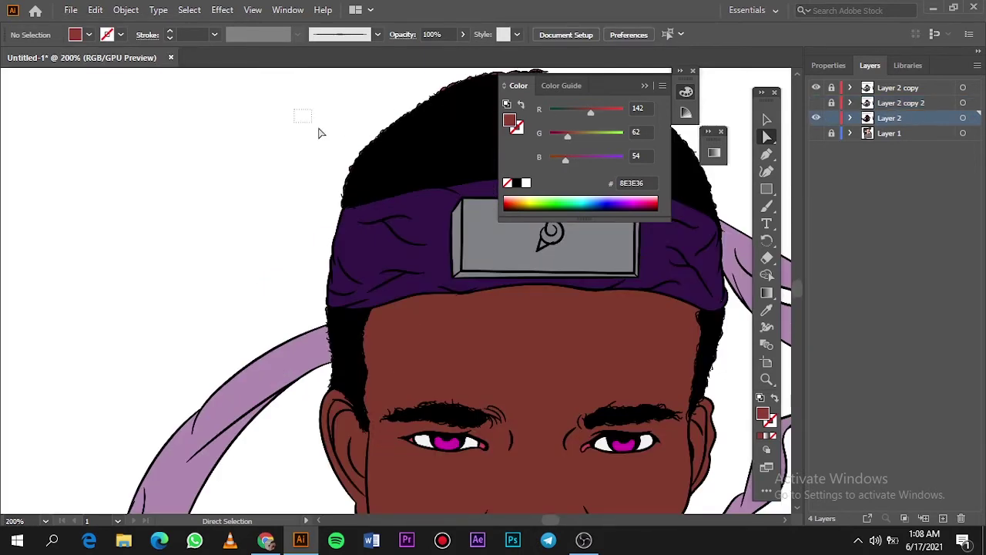
key(ctrl+plus)
key(ctrl+plus)
key(ctrl+plus)
click(347, 370)
scroll(390, 429, up, 2)
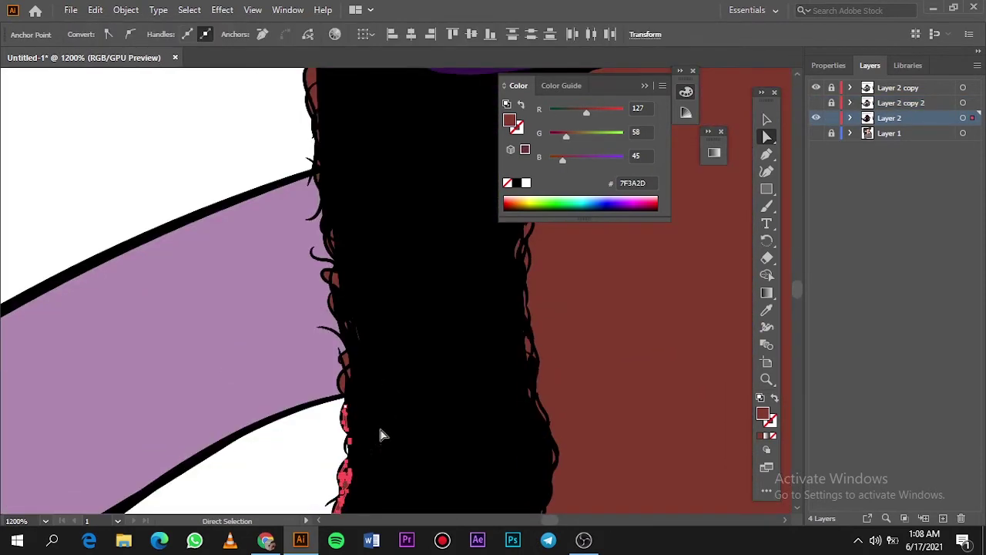
click(381, 262)
Step: Select the path along the hair top and stray pieces along the hair edge
key(ctrl+minus)
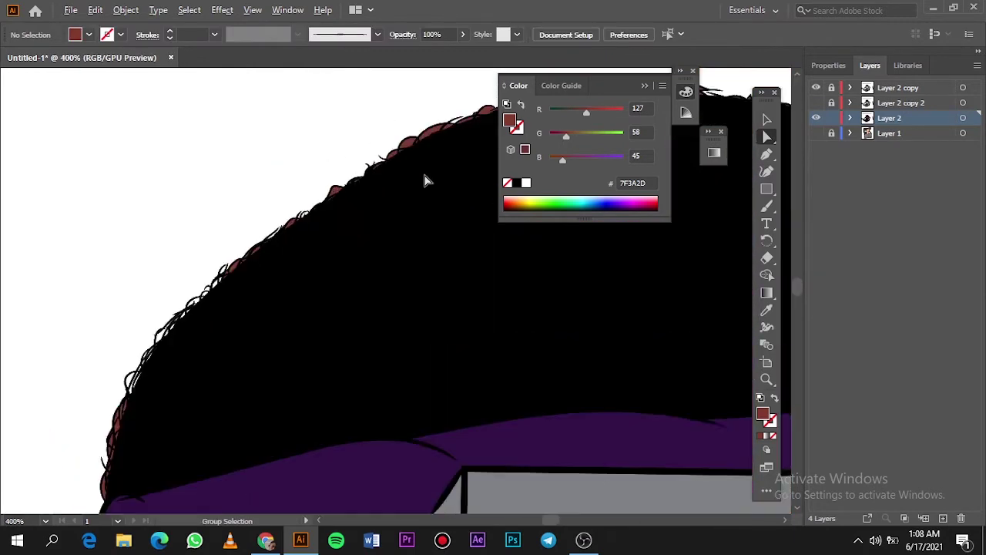
drag(221, 346, 141, 488)
click(332, 337)
key(ctrl+minus)
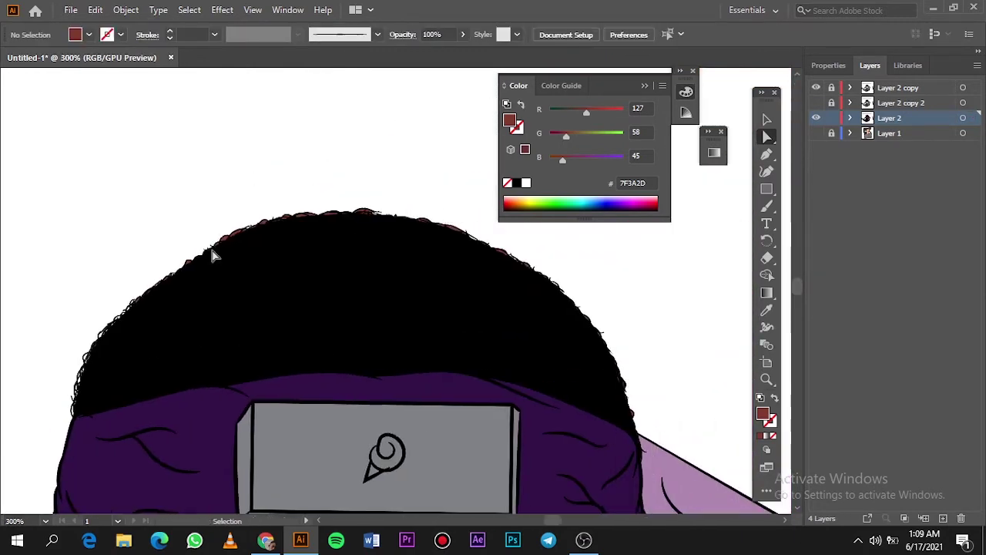
drag(213, 255, 672, 374)
scroll(631, 310, up, 1)
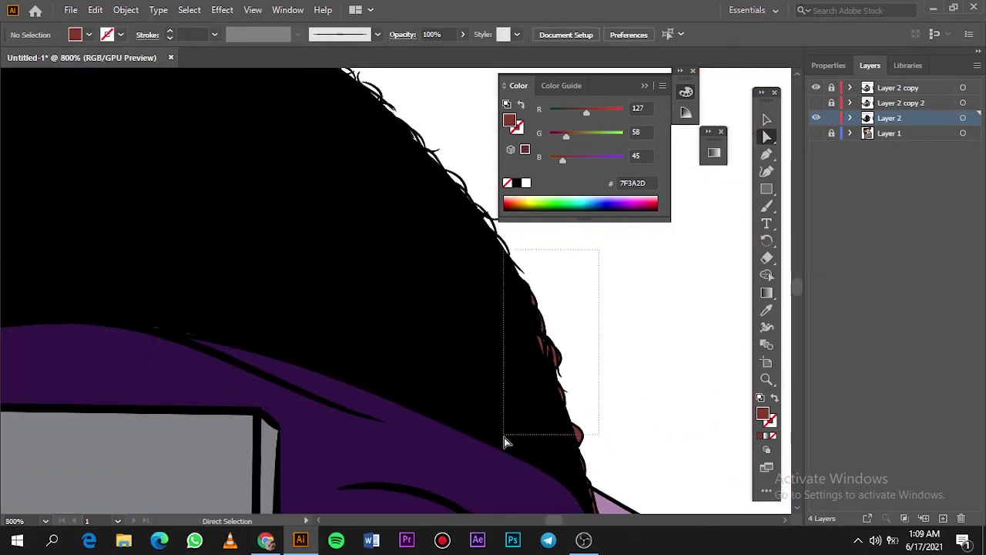
scroll(594, 331, up, 1)
scroll(594, 407, down, 2)
scroll(626, 204, down, 2)
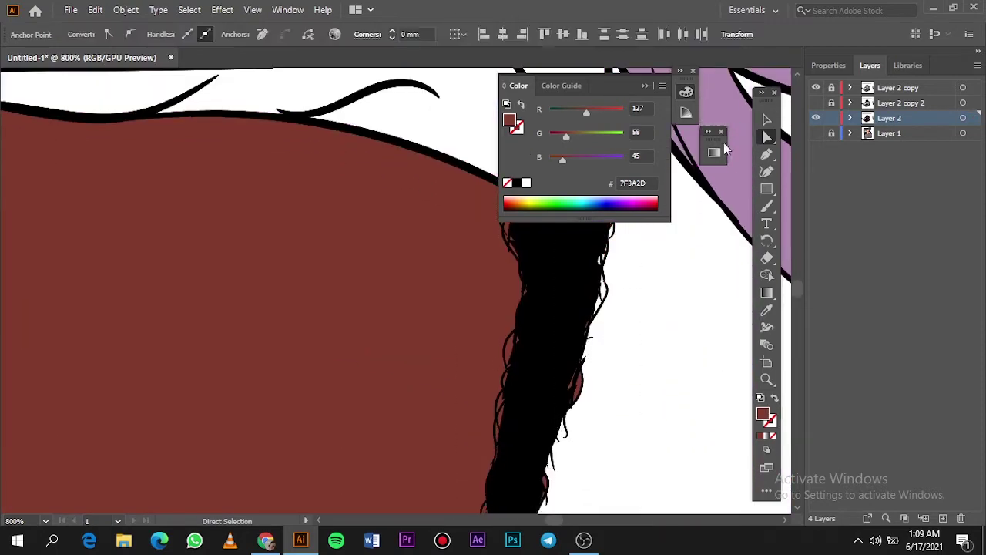
scroll(620, 231, down, 3)
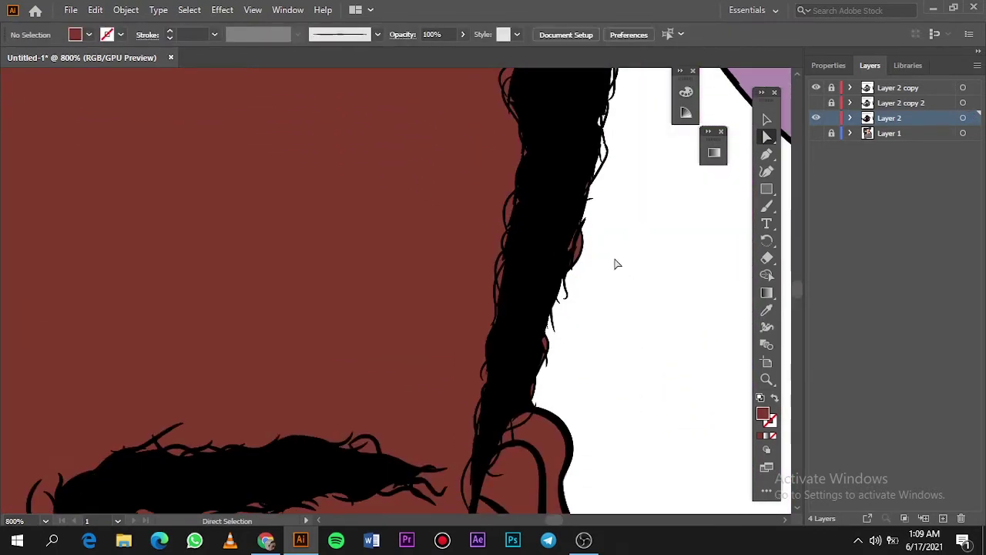
Step: Sample a skin colour from the reference photo and shift it to a dark red shadow fill
key(ctrl+0)
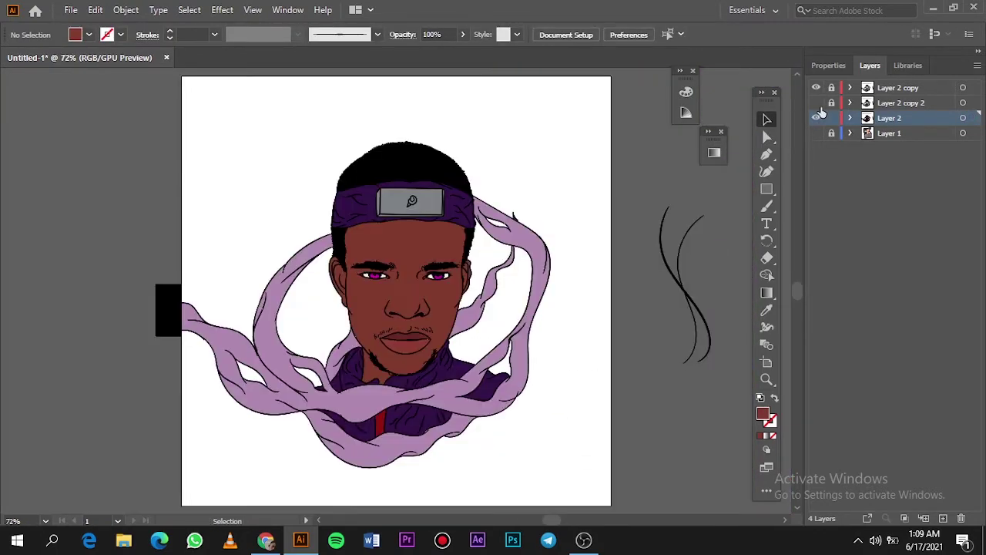
click(816, 118)
click(815, 133)
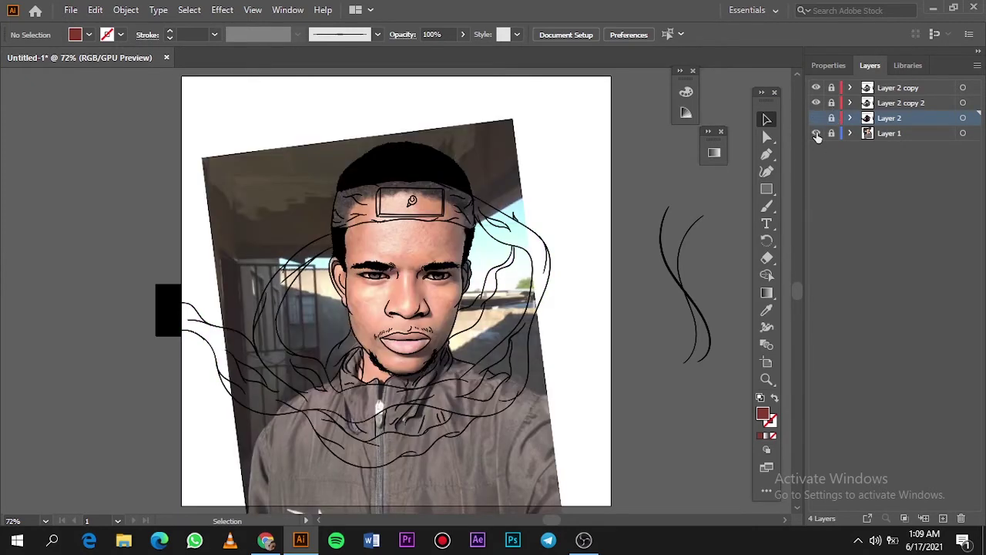
click(815, 133)
key(i)
click(816, 133)
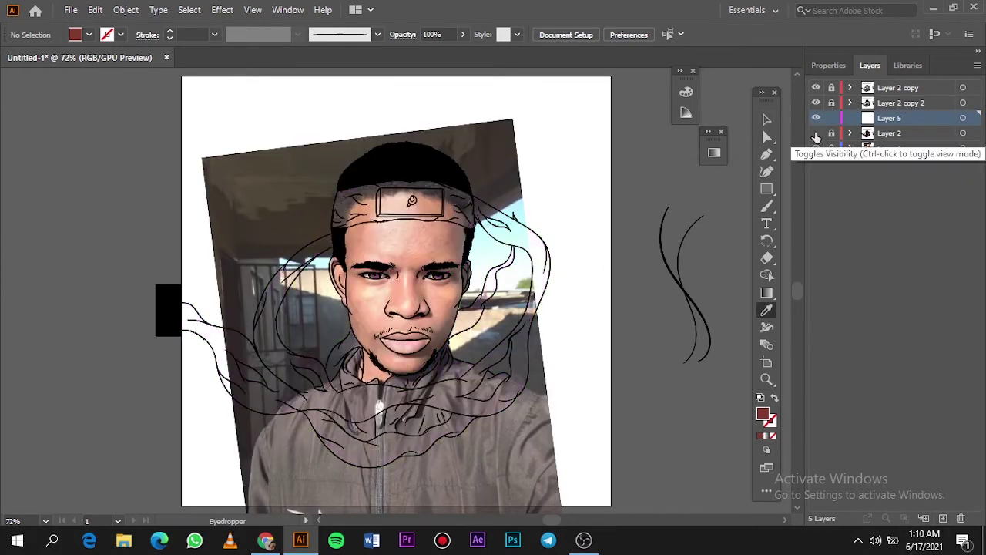
double_click(765, 414)
click(776, 261)
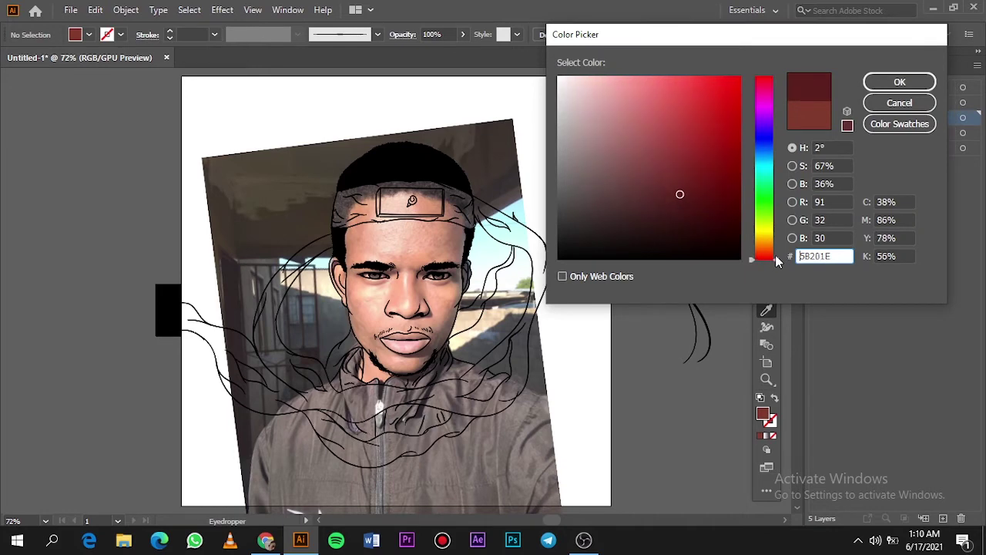
key(Return)
Step: Draw the dark red shadow shape along the ear with the Pencil tool
scroll(508, 213, up, 3)
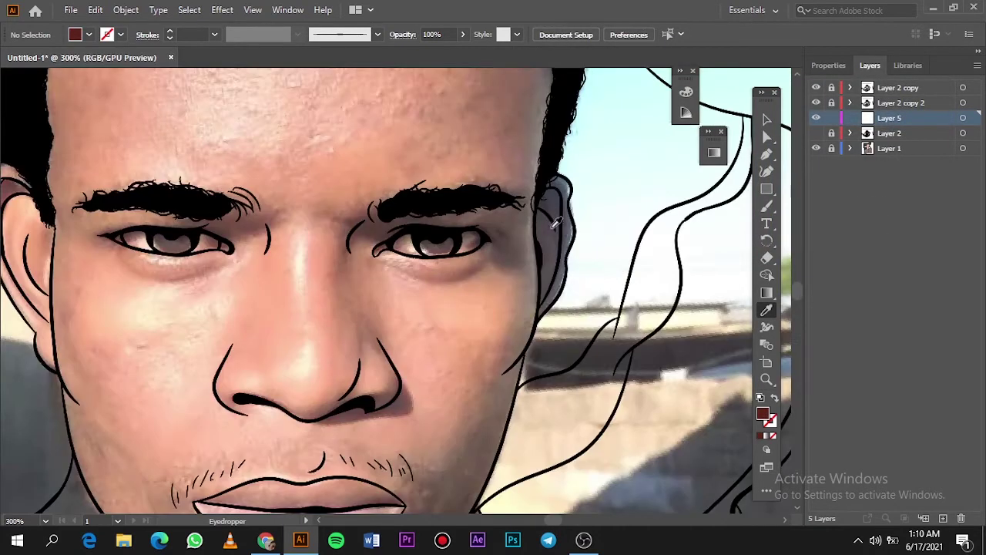
scroll(508, 213, up, 3)
scroll(508, 213, up, 1)
key(n)
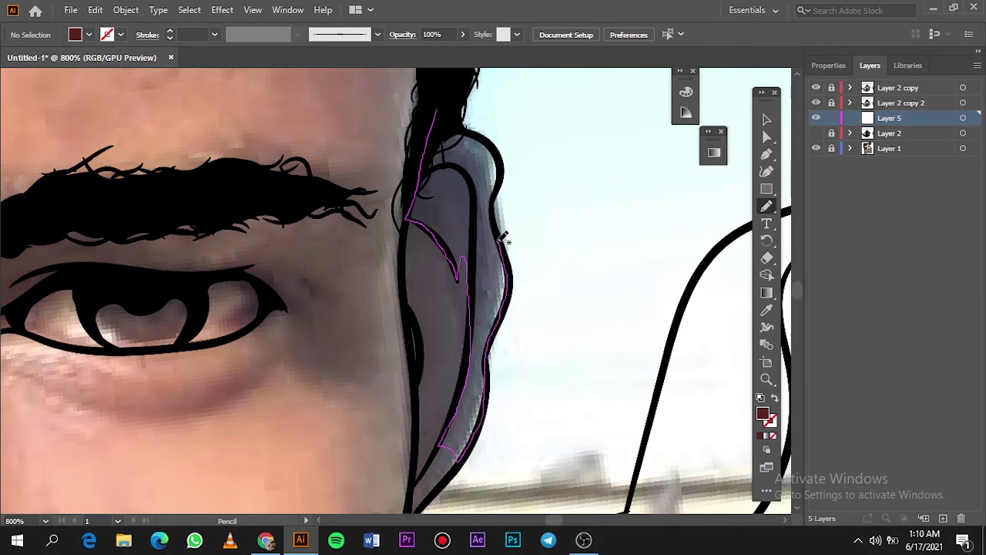
drag(455, 106, 453, 107)
Step: Toggle the coloured artwork and reference photo layers to compare the ear shading
key(ctrl+0)
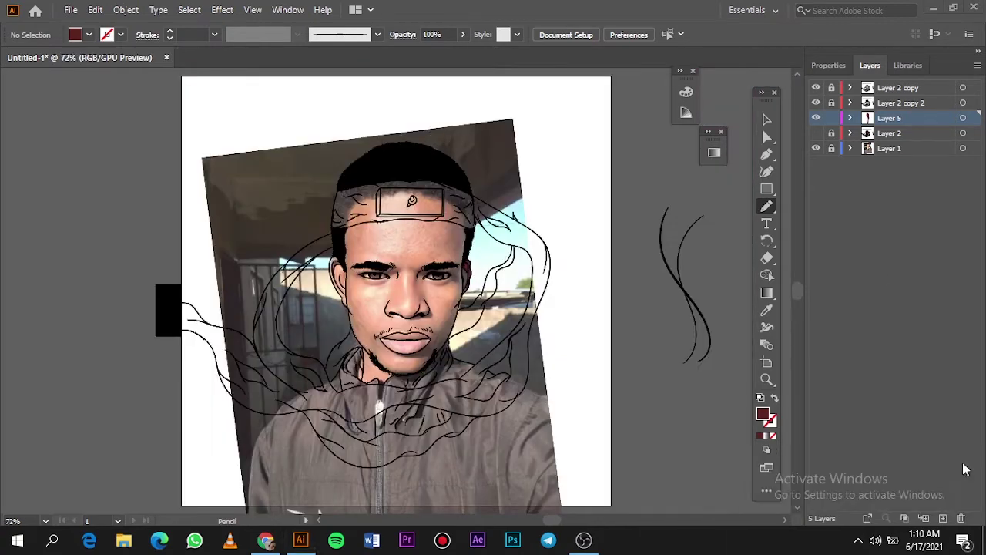
click(963, 460)
click(816, 132)
click(816, 148)
click(816, 148)
click(816, 132)
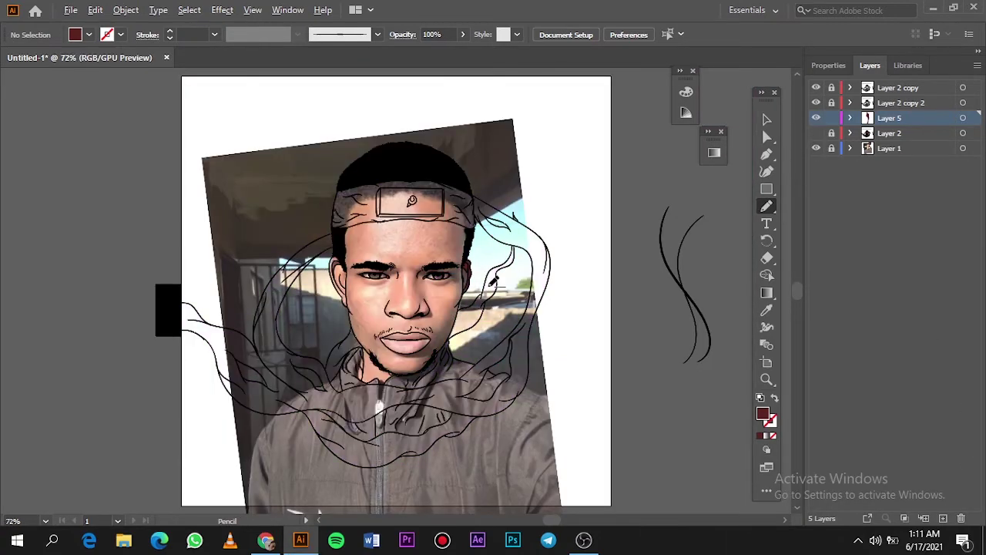
scroll(462, 270, up, 8)
Step: Draw the grey inner-ear shape inside the ear shadow
key(ctrl+minus)
key(super)
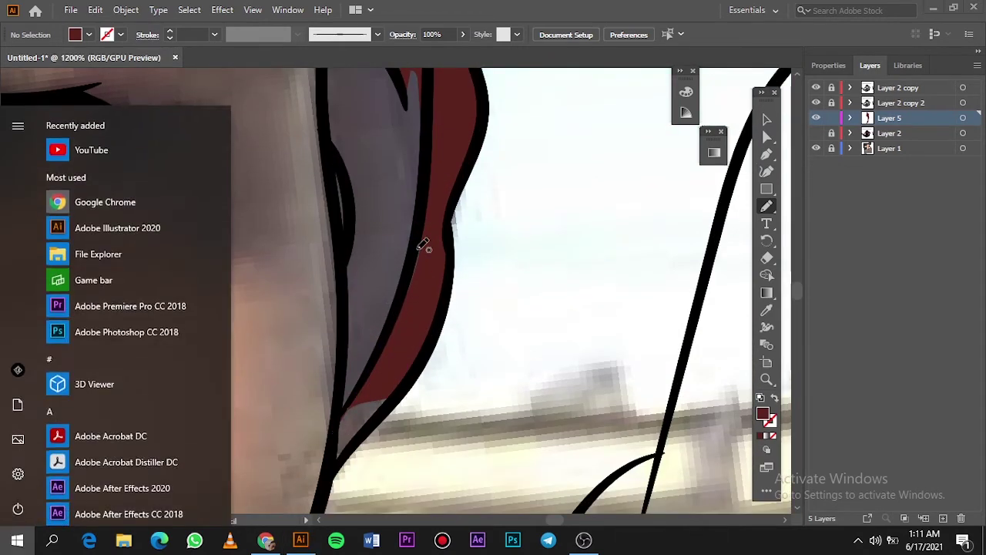
key(super)
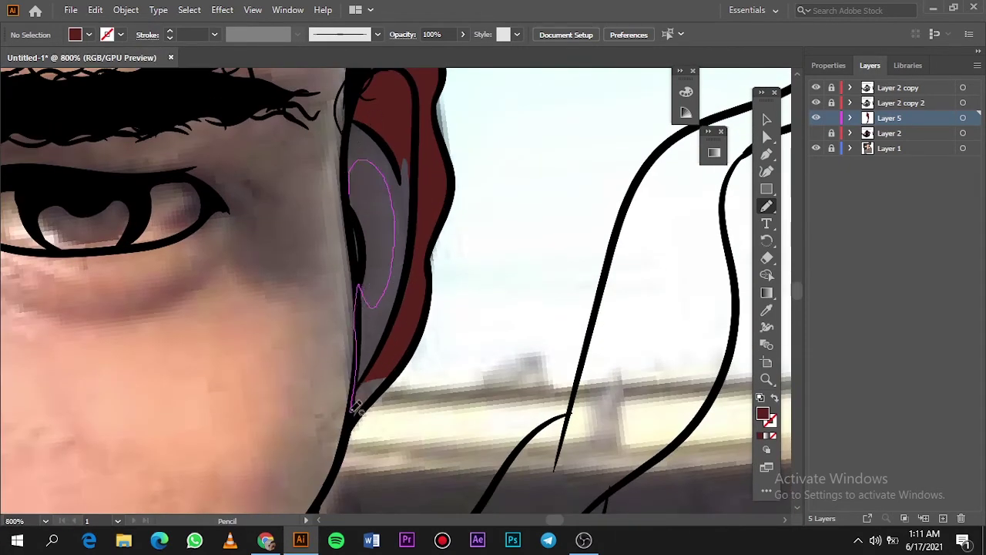
drag(351, 190, 375, 318)
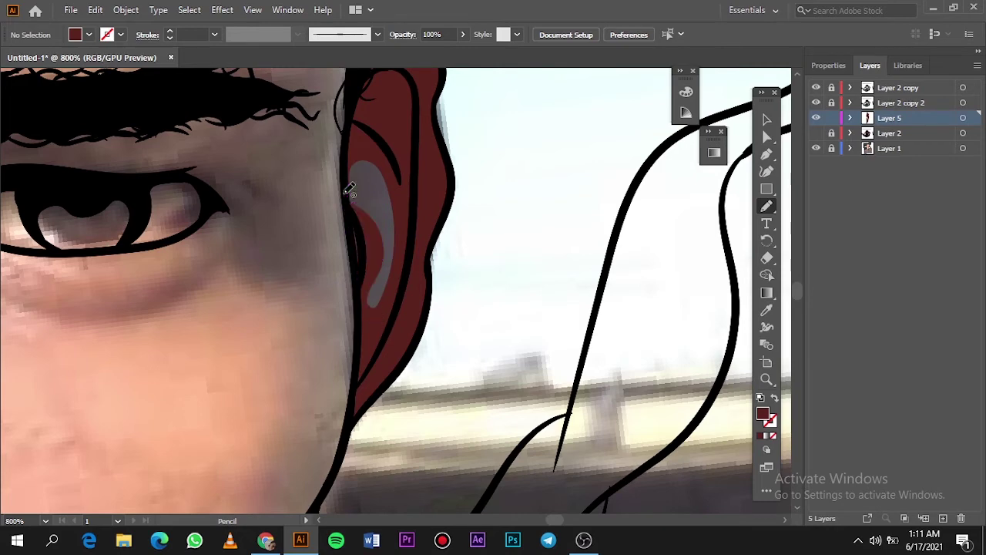
Step: Trace the shadow over the right brow and eye, then preview without the photo
key(ctrl+0)
click(816, 132)
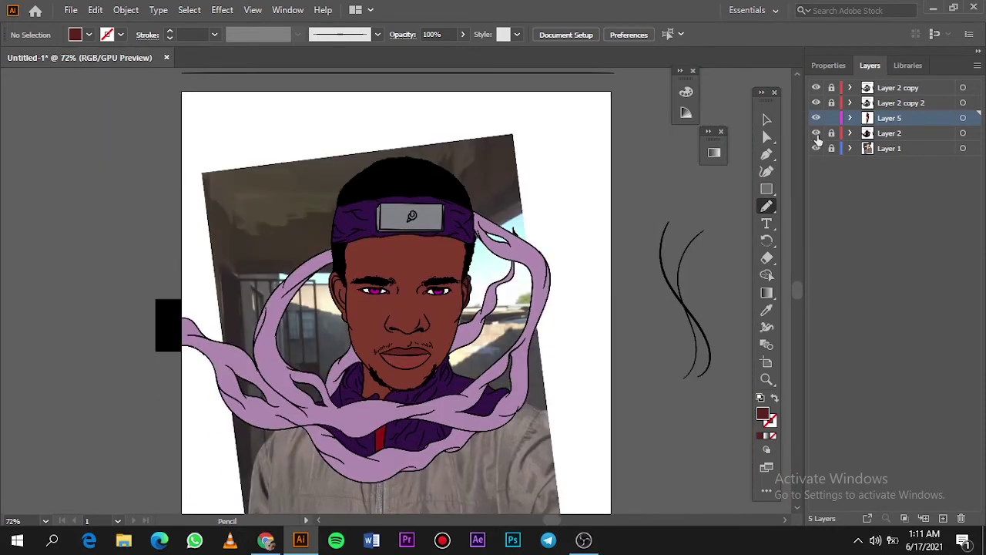
click(816, 132)
scroll(452, 261, up, 4)
scroll(462, 200, up, 1)
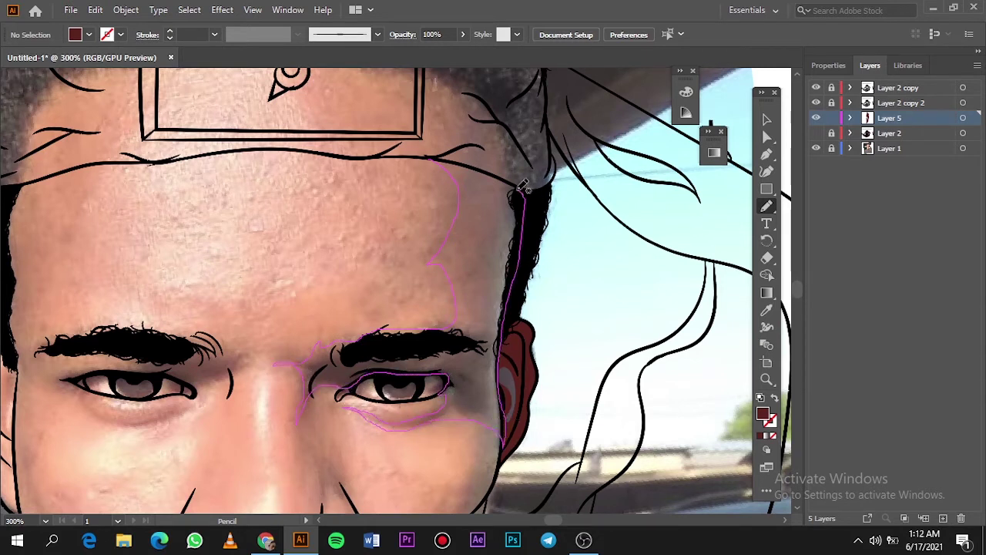
click(816, 133)
key(ctrl+0)
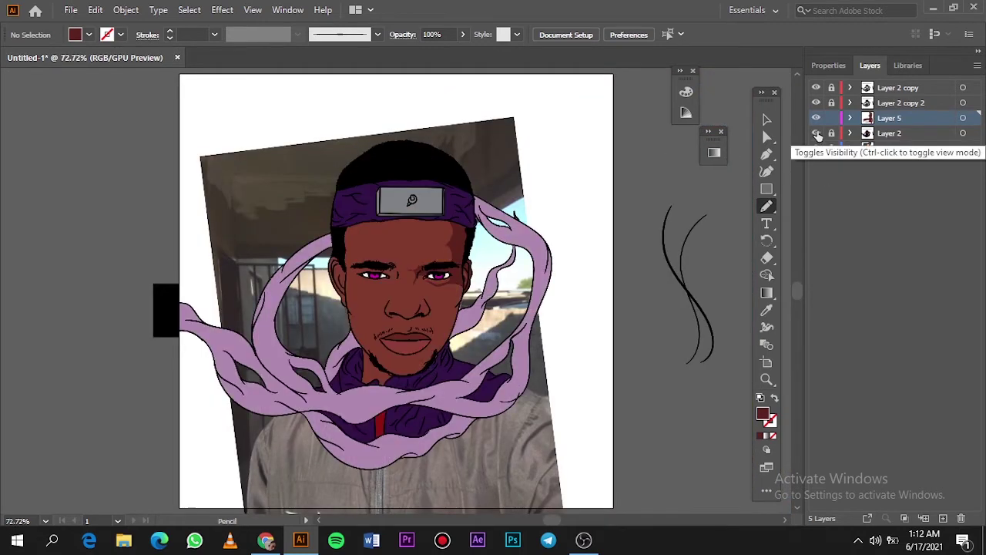
click(815, 148)
Step: Recolor the selected shadow art to a deeper brown, saturation 68% and brightness 25
click(816, 148)
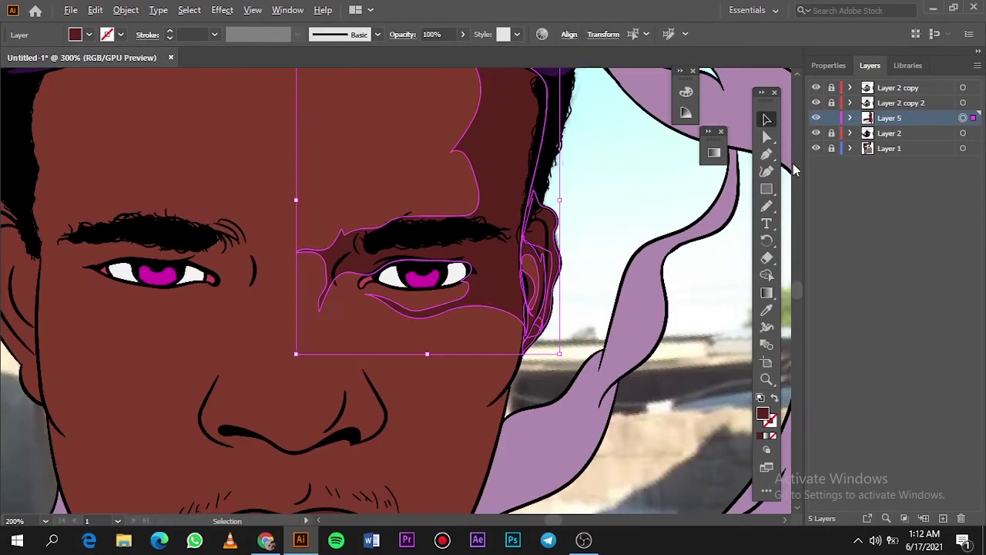
click(95, 9)
click(370, 264)
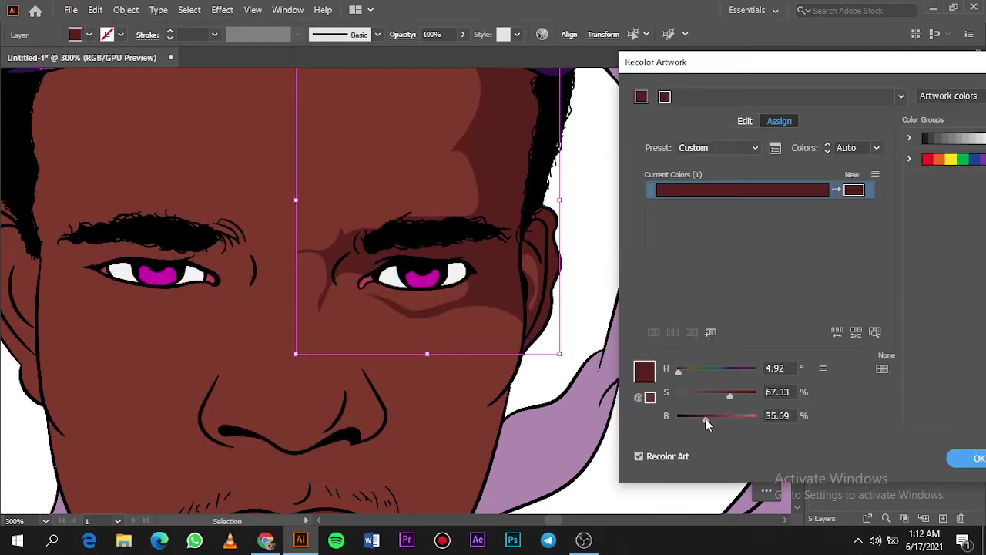
drag(720, 416, 700, 416)
click(731, 396)
click(697, 417)
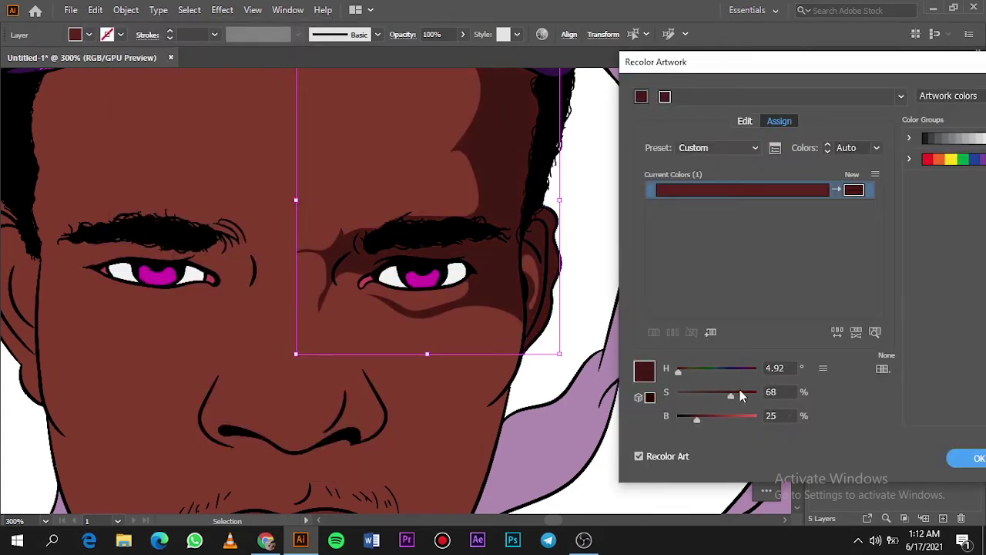
click(976, 458)
click(683, 353)
key(ctrl+0)
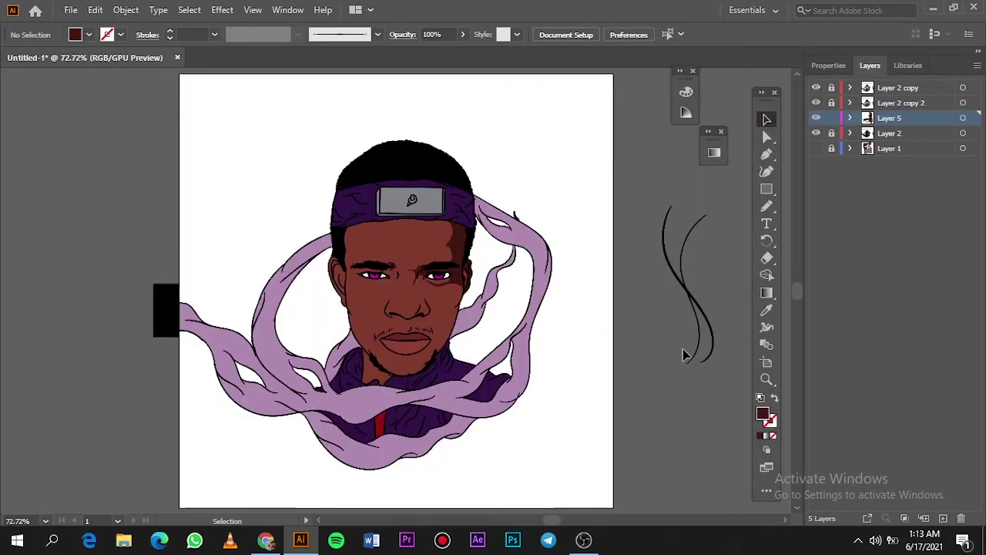
Step: Draw a dark shadow shape down the side of the nose over the reference photo
click(816, 148)
click(816, 132)
alt+scroll(557, 316, up, 5)
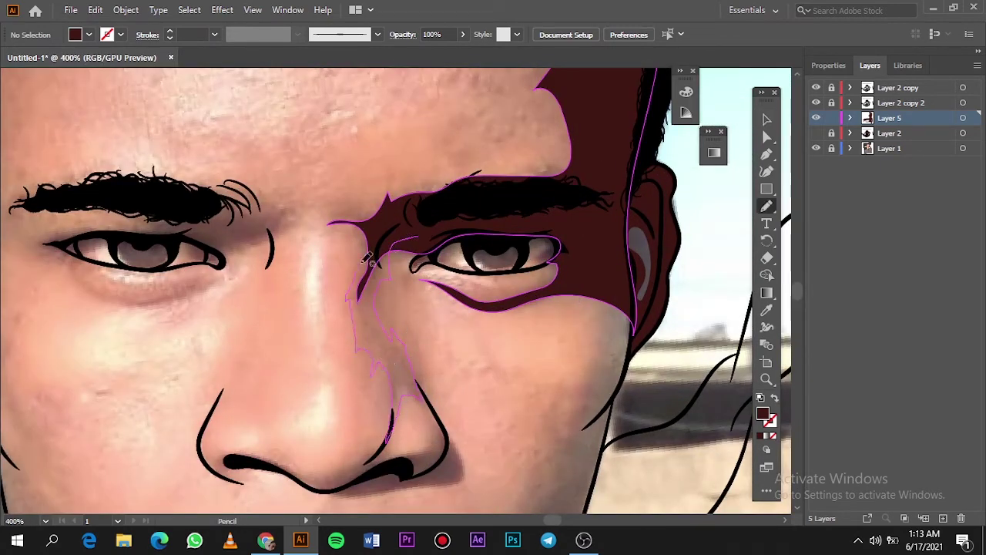
drag(380, 218, 378, 220)
key(ctrl+0)
click(816, 133)
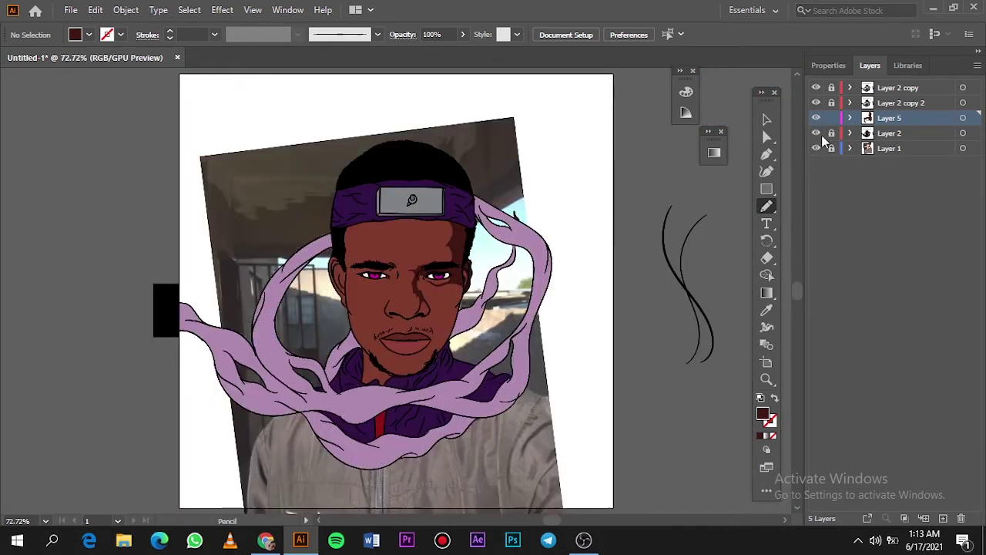
click(816, 132)
Step: Check the nose and nostril shading by toggling the coloured artwork over the photo
alt+scroll(426, 306, up, 3)
alt+scroll(425, 303, up, 4)
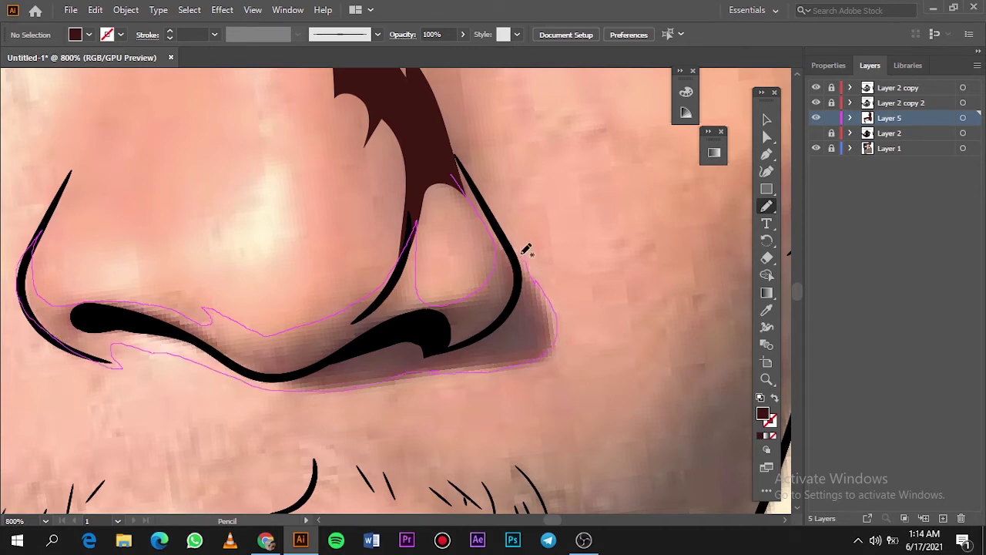
key(ctrl+0)
click(815, 132)
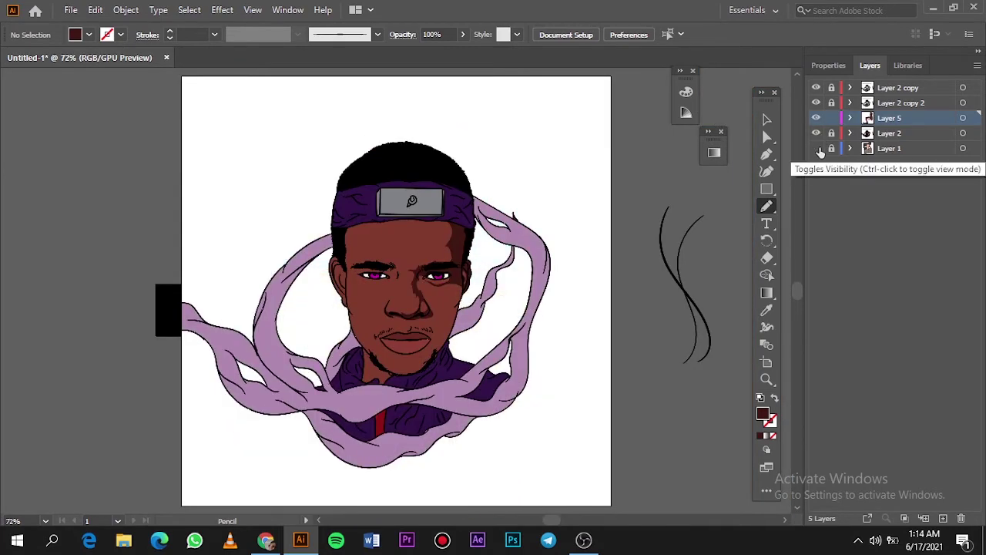
click(815, 133)
click(816, 133)
click(815, 132)
Step: Draw the shadow down the right cheek and preview it without the reference photo
alt+scroll(447, 295, up, 2)
alt+scroll(447, 295, up, 2)
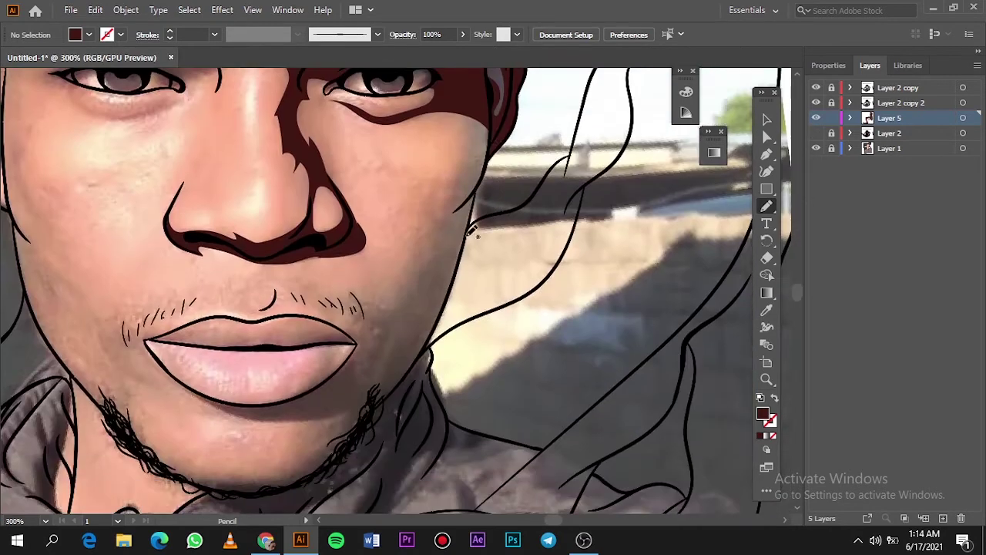
alt+scroll(439, 183, up, 1)
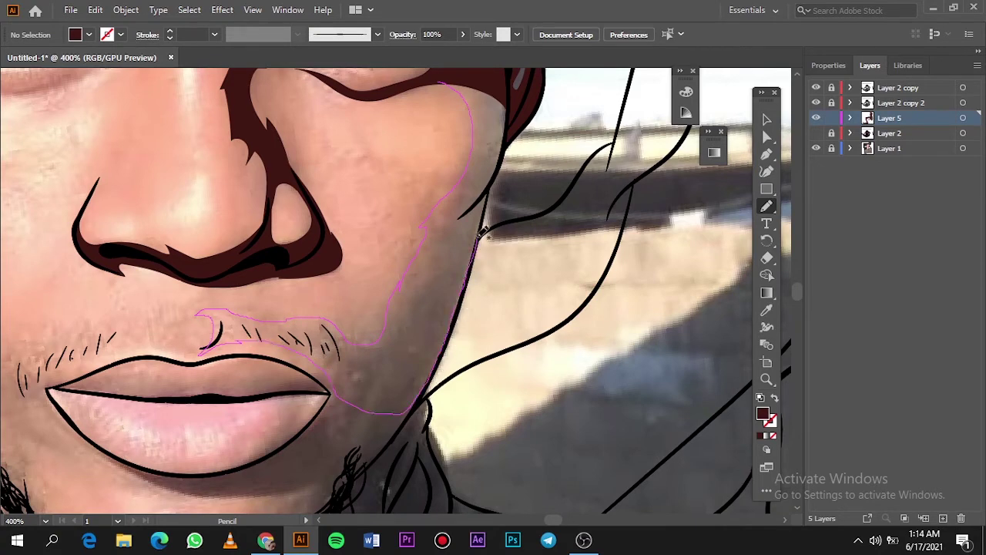
mouse_move(519, 94)
mouse_down()
mouse_move(493, 92)
mouse_move(417, 168)
mouse_up()
scroll(477, 108, up, 3)
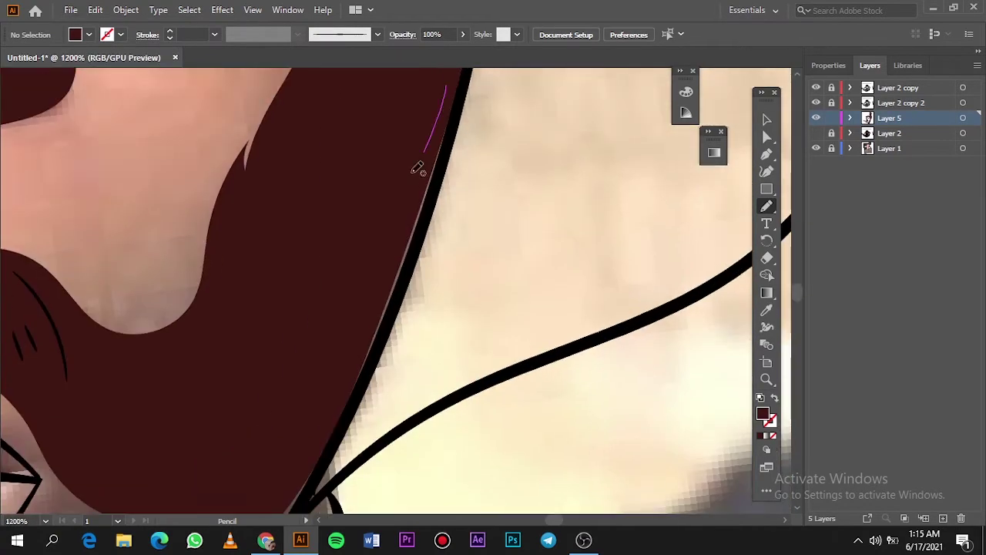
key(ctrl+0)
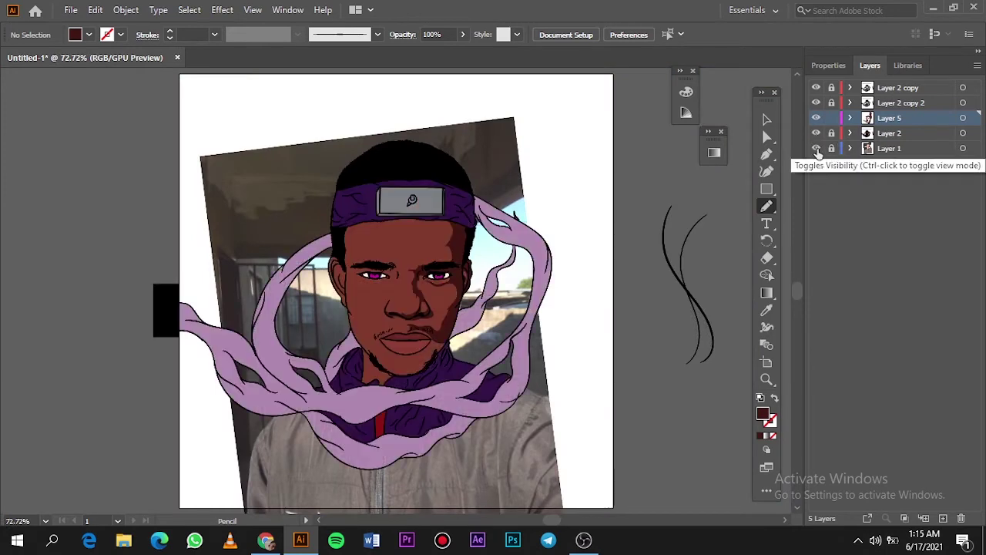
click(817, 148)
click(817, 148)
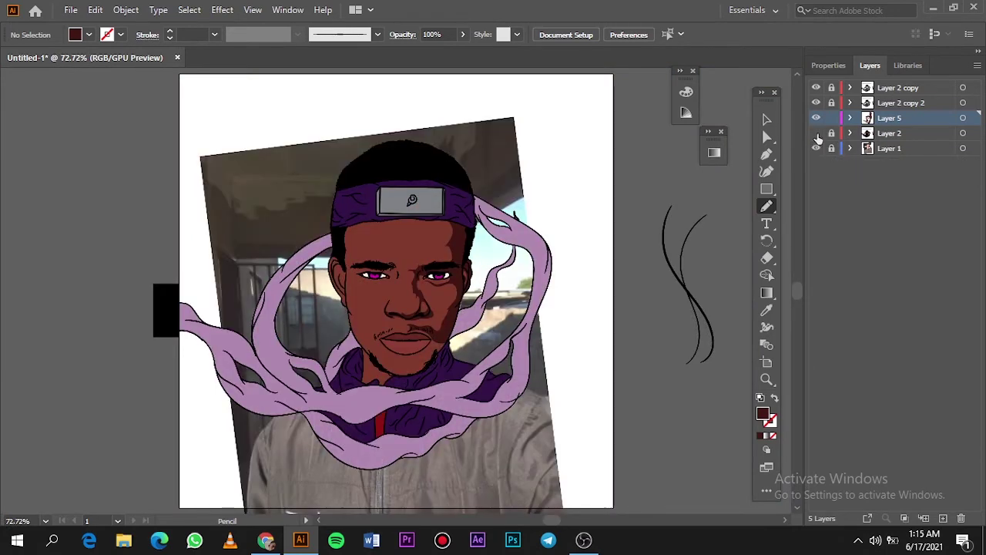
Step: Trace shadow shapes beside the lips and along the beard under the lower lip
click(817, 133)
scroll(435, 339, up, 5)
scroll(518, 264, up, 2)
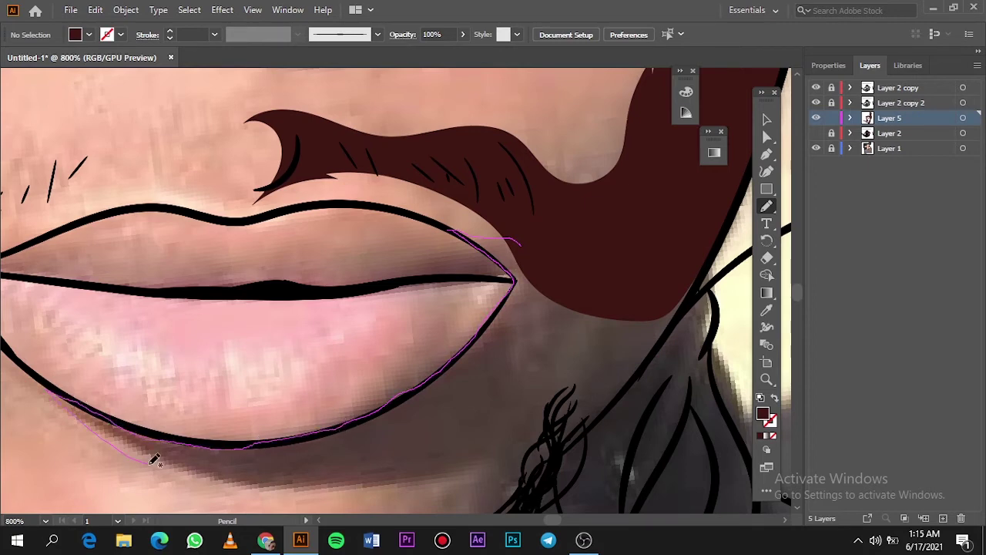
key(ctrl+minus)
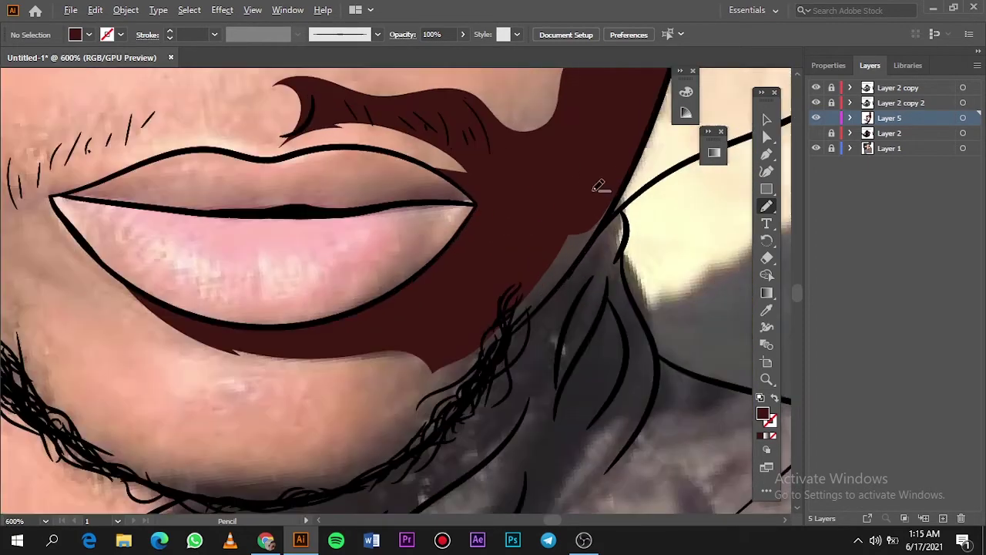
drag(574, 209, 274, 466)
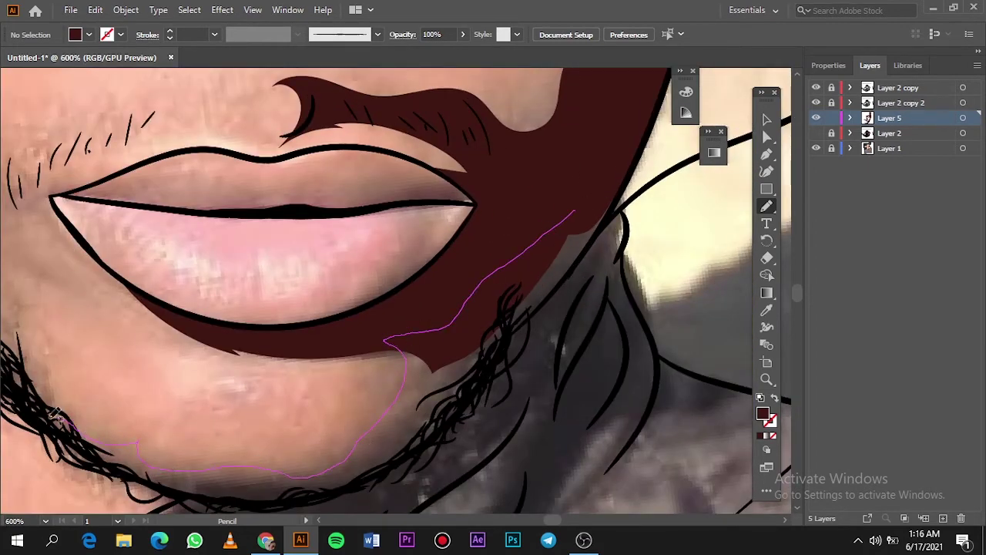
mouse_move(55, 416)
mouse_down()
mouse_move(563, 286)
mouse_move(589, 246)
mouse_up()
key(ctrl+0)
click(816, 133)
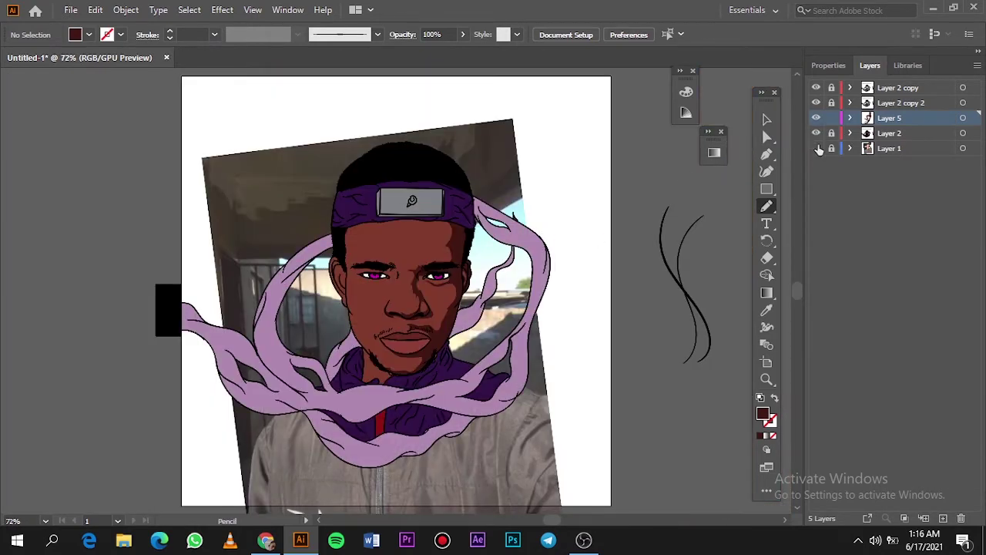
click(816, 148)
click(815, 148)
Step: Hide the coloured artwork layer and draw a dark shadow over the left brow and eye
click(816, 148)
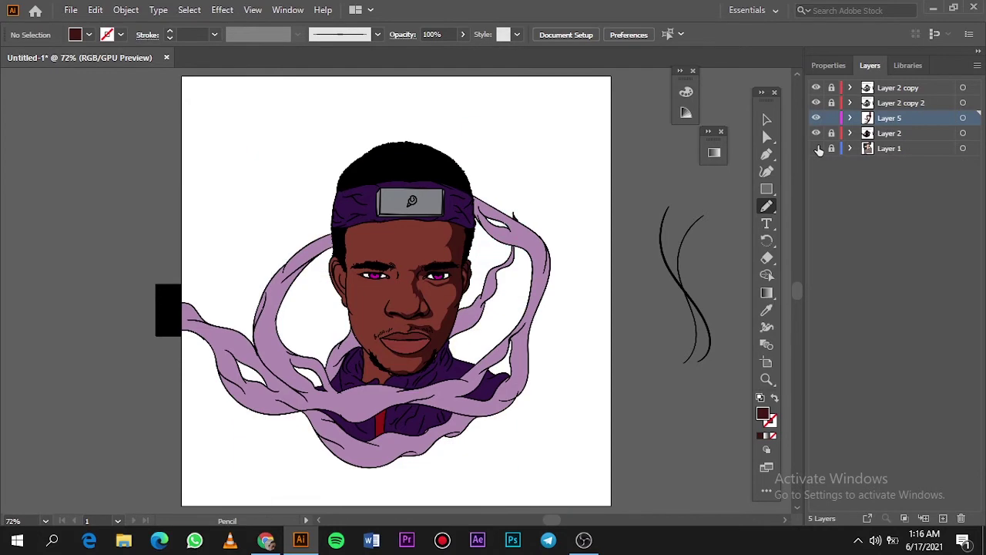
click(816, 148)
click(816, 133)
scroll(355, 285, up, 3)
scroll(354, 285, up, 1)
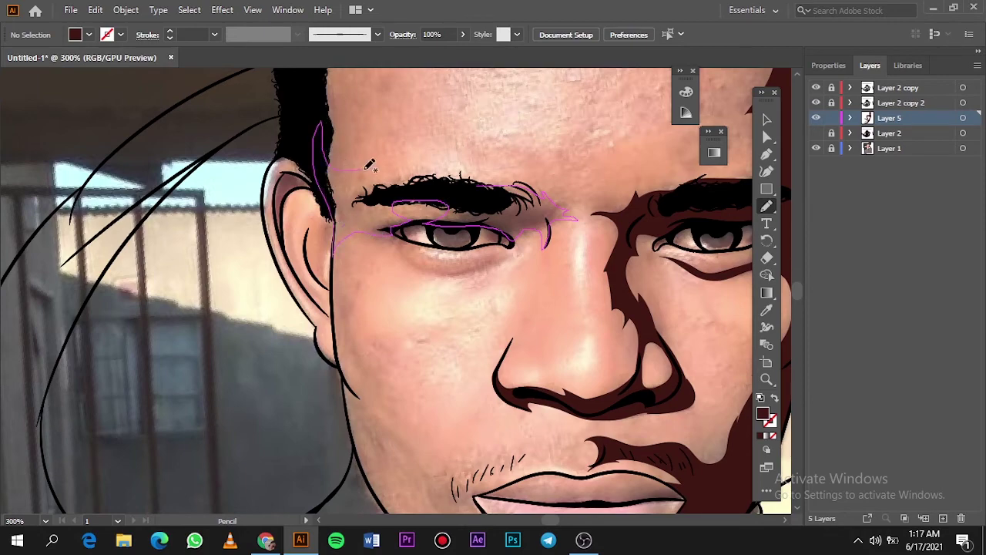
drag(327, 135, 332, 174)
Step: Draw a closed dark shadow shape under the left eye around the cheek
key(ctrl+0)
click(815, 132)
click(816, 148)
click(816, 148)
scroll(352, 285, up, 3)
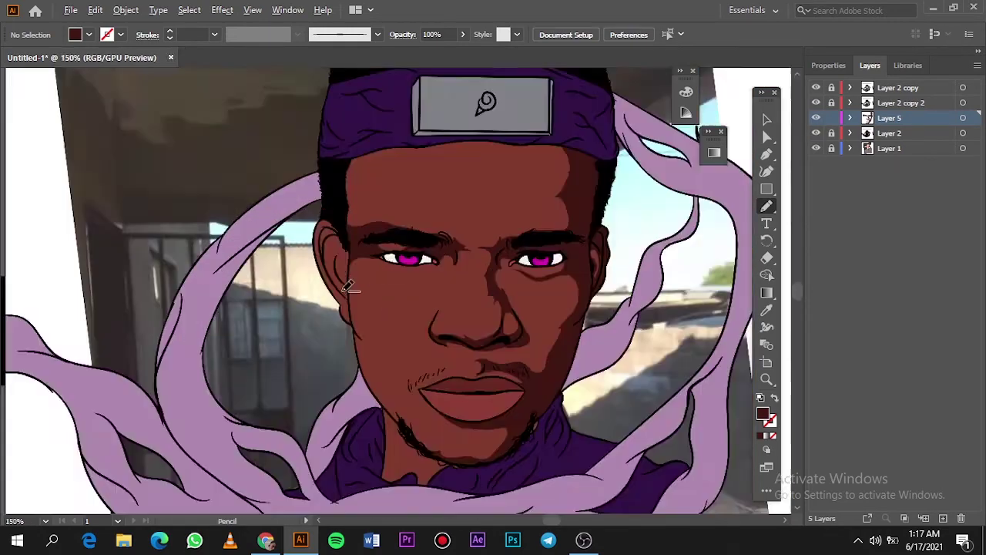
click(815, 132)
scroll(542, 170, up, 5)
scroll(541, 170, down, 4)
scroll(508, 223, up, 2)
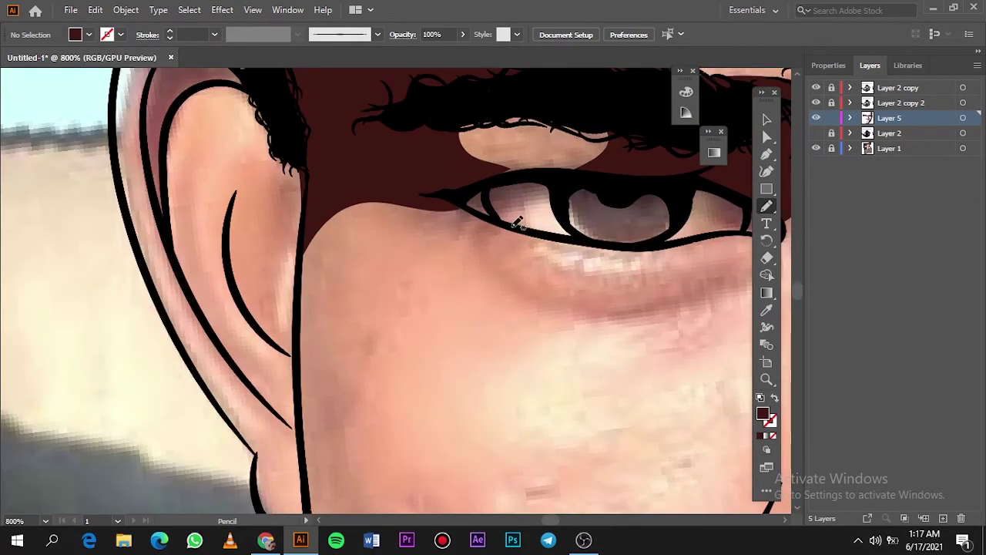
drag(508, 226, 618, 289)
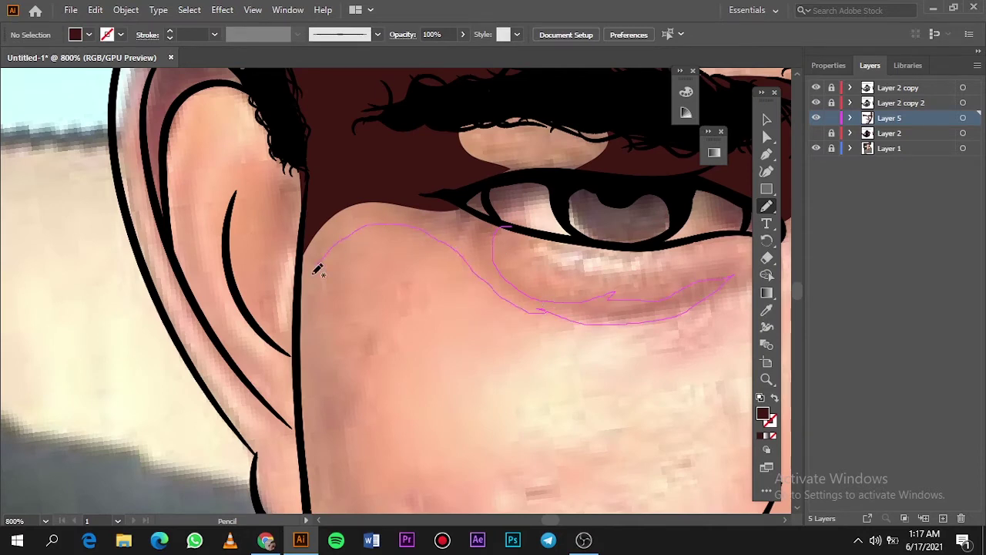
drag(699, 302, 511, 225)
Step: Add dark shadow shapes along the cheek and up the jawline from the beard
scroll(511, 225, down, 2)
scroll(462, 231, down, 3)
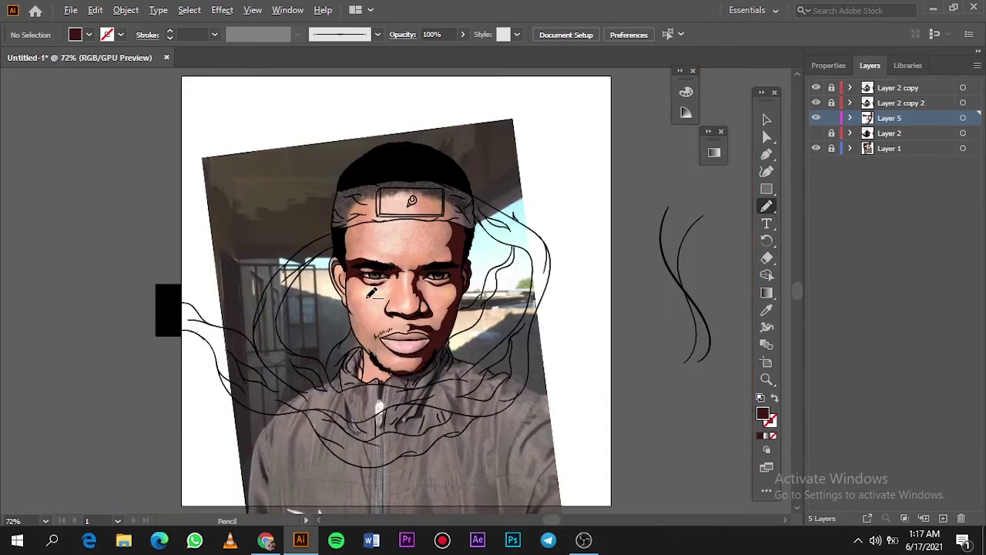
scroll(336, 266, up, 3)
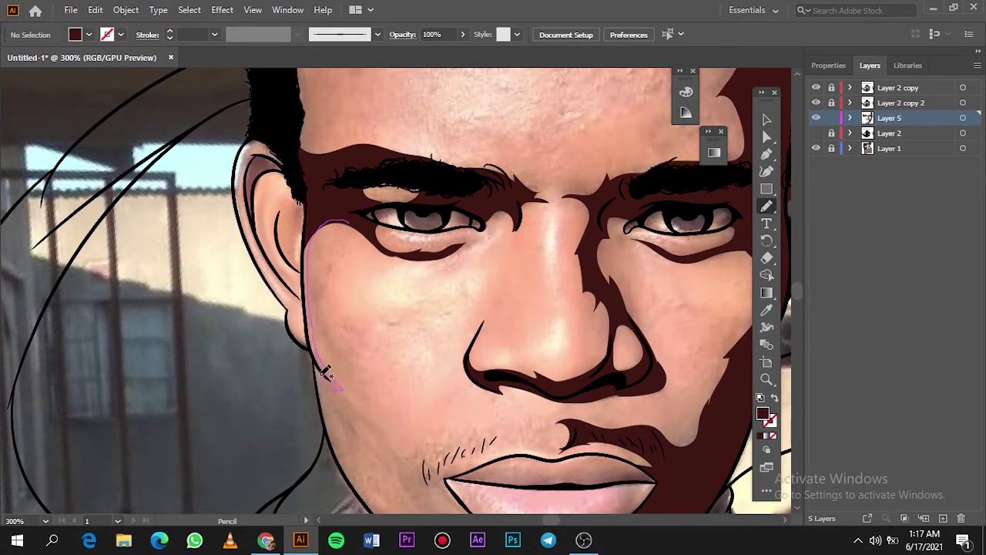
drag(307, 285, 306, 228)
scroll(306, 229, up, 1)
scroll(324, 231, down, 3)
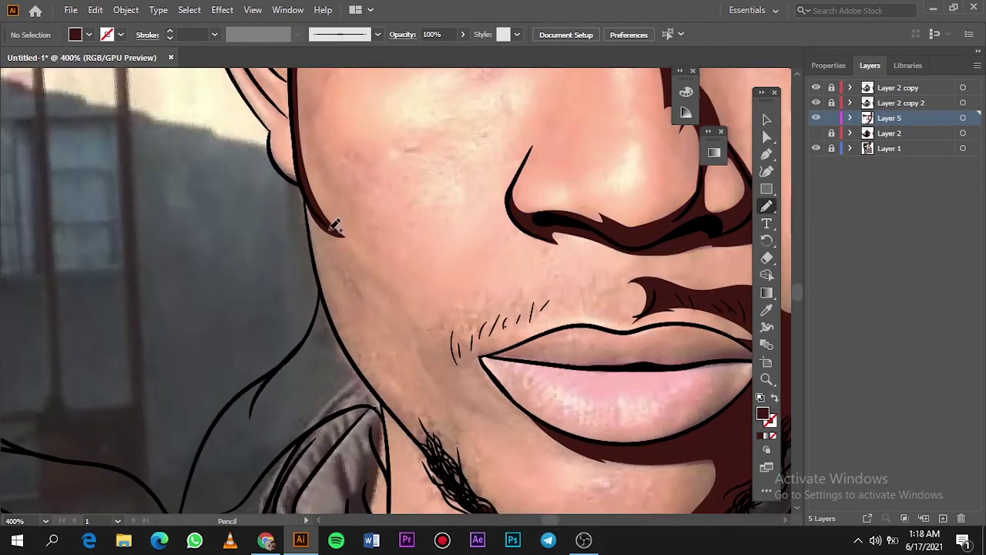
drag(480, 490, 323, 273)
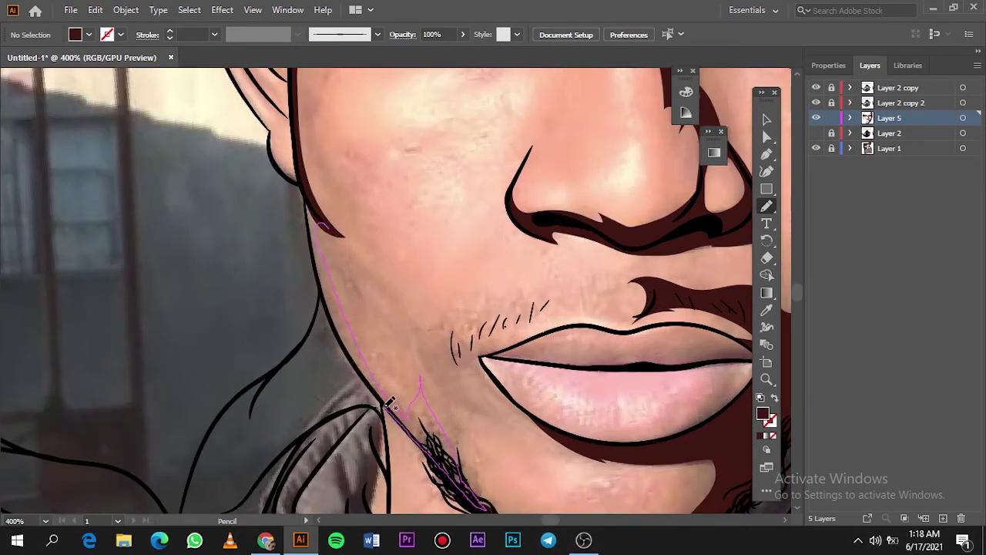
Step: Draw a dark shadow on the temple beside the hair and reshape its lower edge
key(ctrl+0)
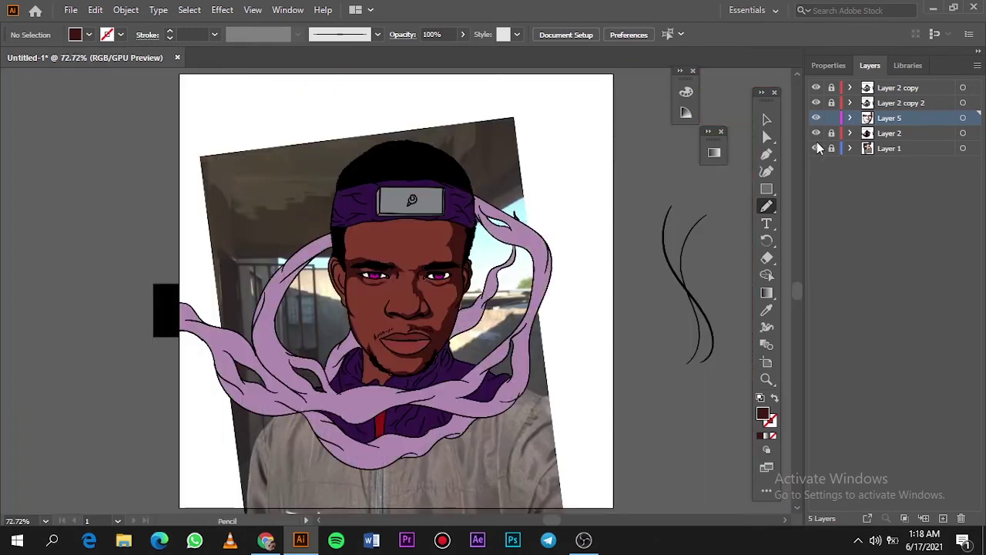
click(816, 148)
click(816, 148)
click(816, 133)
scroll(355, 247, up, 5)
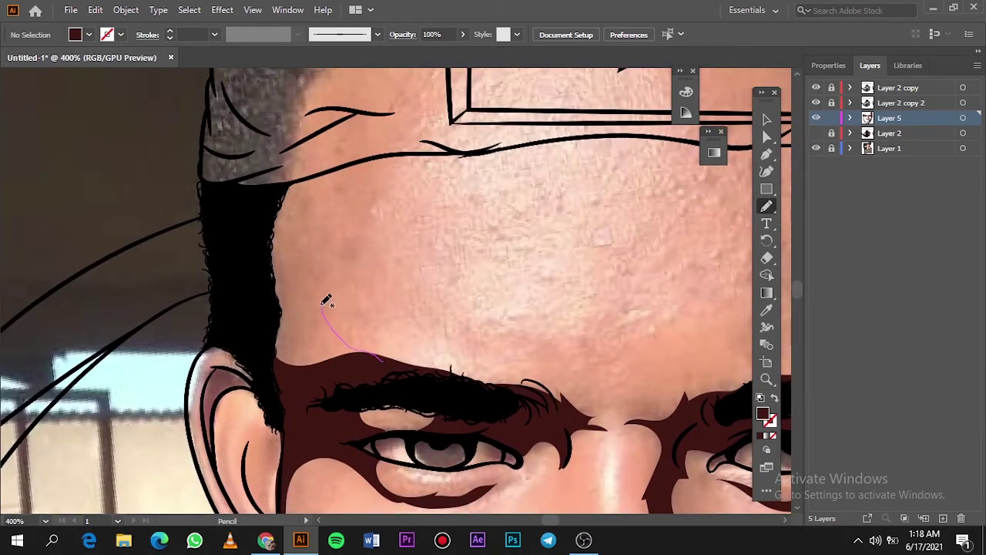
drag(335, 165, 333, 164)
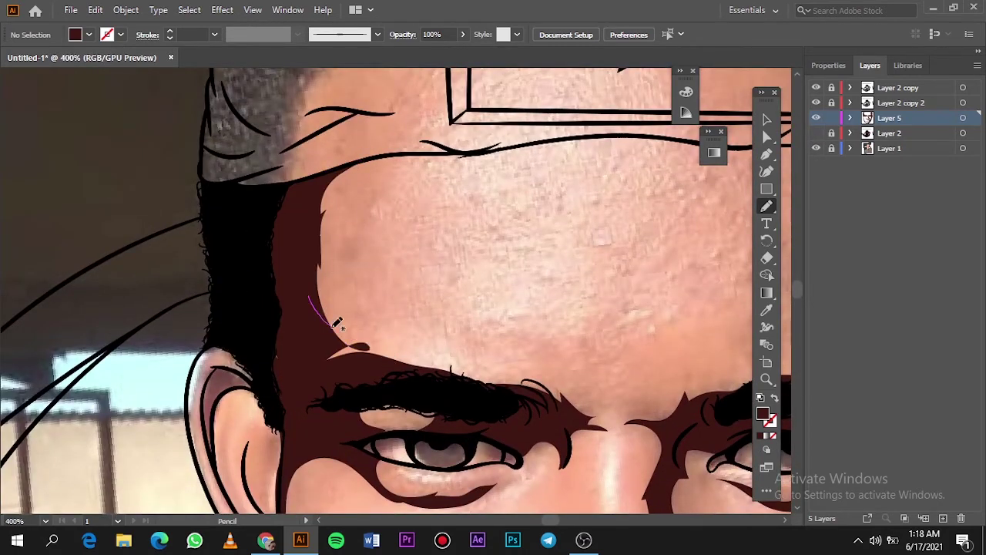
drag(416, 366, 308, 286)
Step: Preview the shading by toggling the reference photo and colour fill layers
key(ctrl+0)
click(815, 133)
click(816, 148)
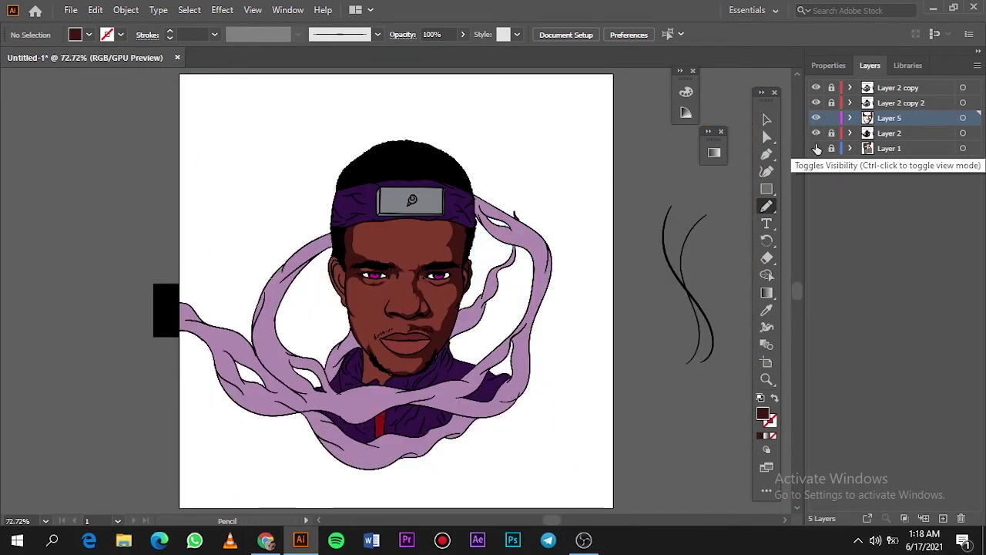
click(815, 148)
click(816, 133)
scroll(320, 316, up, 6)
scroll(319, 315, up, 1)
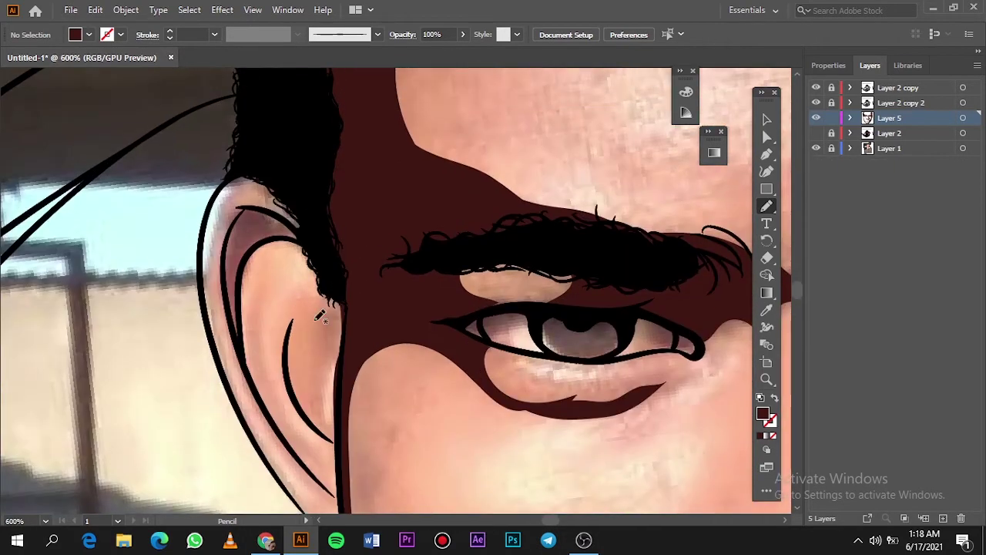
Step: Shade the inner, upper and lower ear dark, then check with both layers visible
drag(293, 326, 339, 238)
drag(281, 230, 312, 242)
mouse_move(248, 222)
mouse_down()
mouse_move(226, 250)
mouse_move(231, 224)
mouse_up()
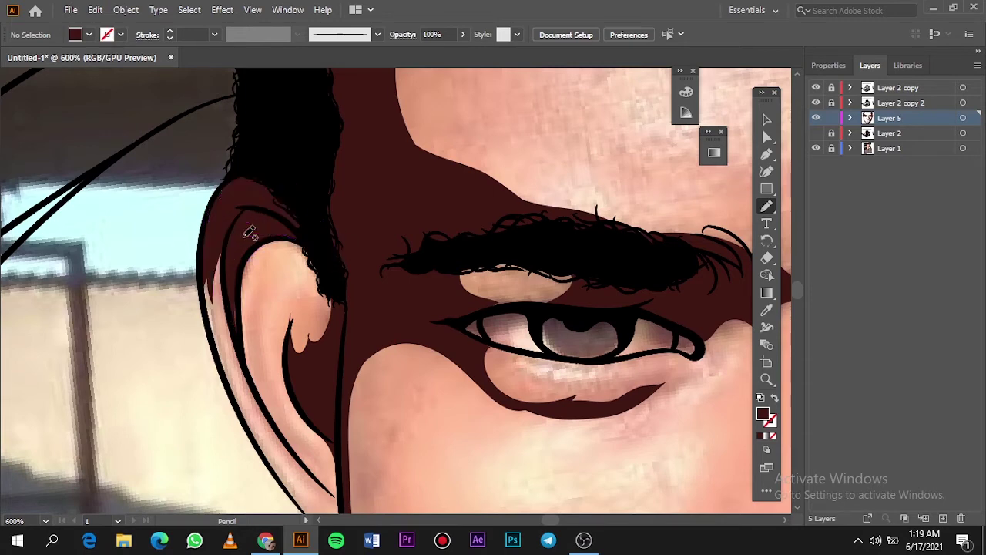
scroll(249, 226, down, 3)
scroll(293, 326, up, 4)
mouse_move(274, 296)
mouse_down()
mouse_move(290, 365)
mouse_move(279, 339)
mouse_up()
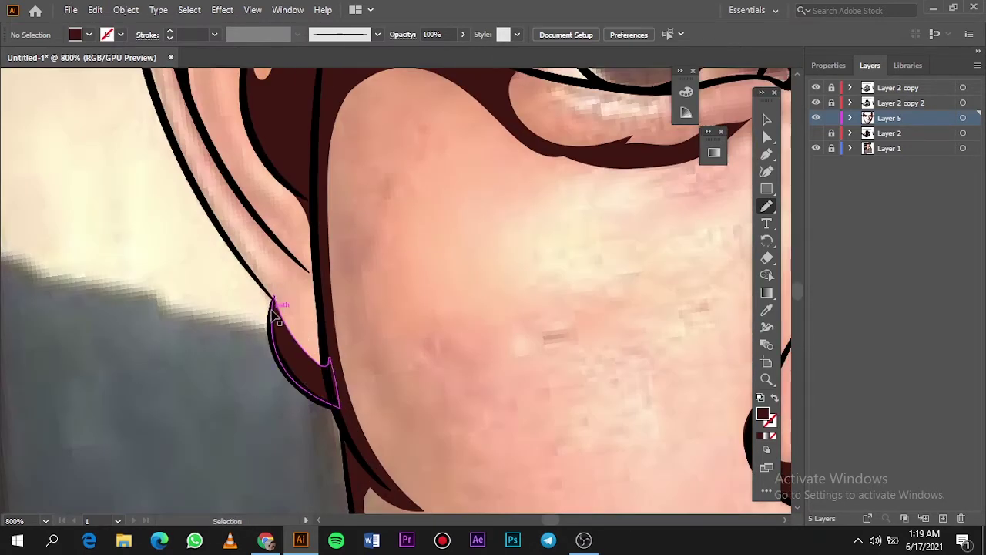
key(ctrl+0)
click(816, 148)
click(816, 148)
click(815, 135)
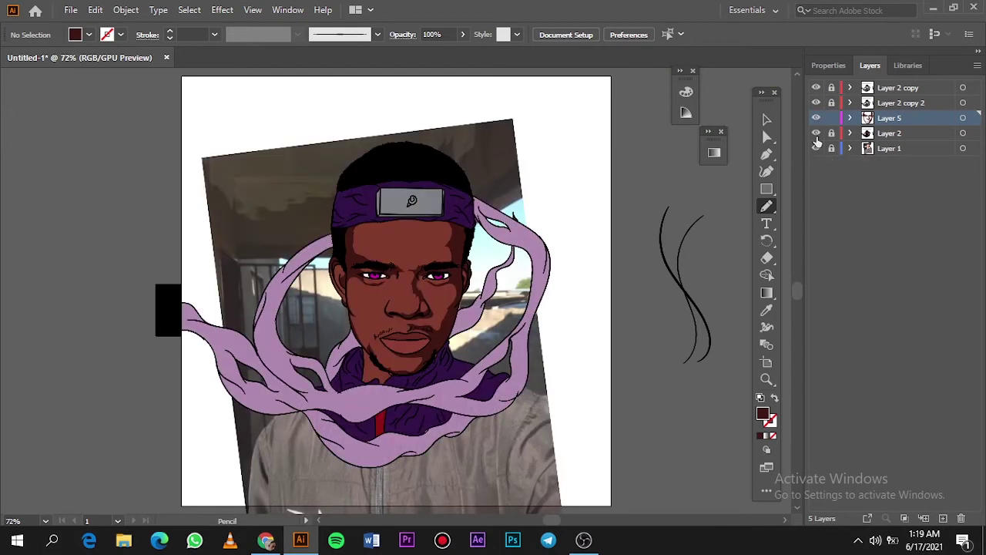
Step: Sample the plate's grey with the Eyedropper and confirm it as the fill colour
scroll(411, 202, up, 5)
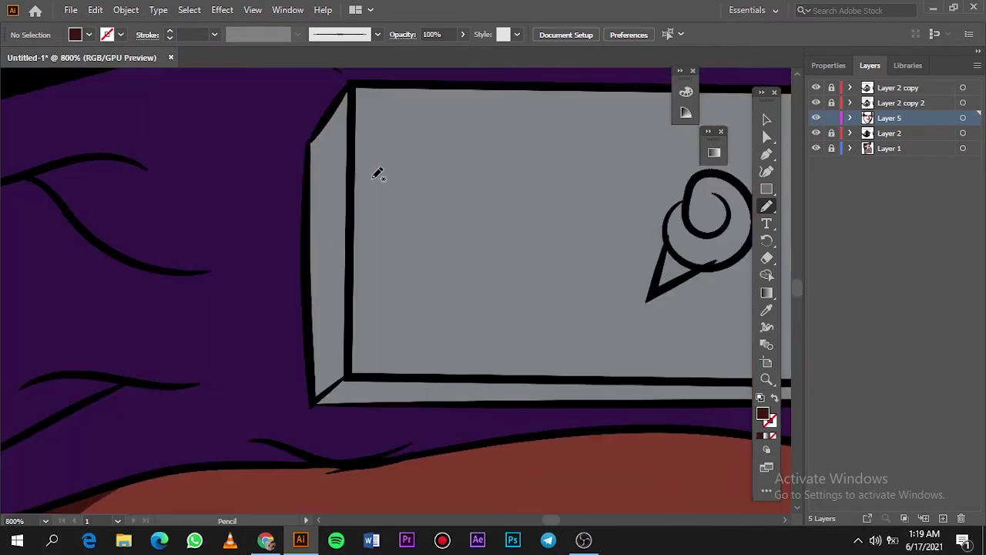
key(i)
click(341, 186)
double_click(762, 414)
click(898, 75)
key(n)
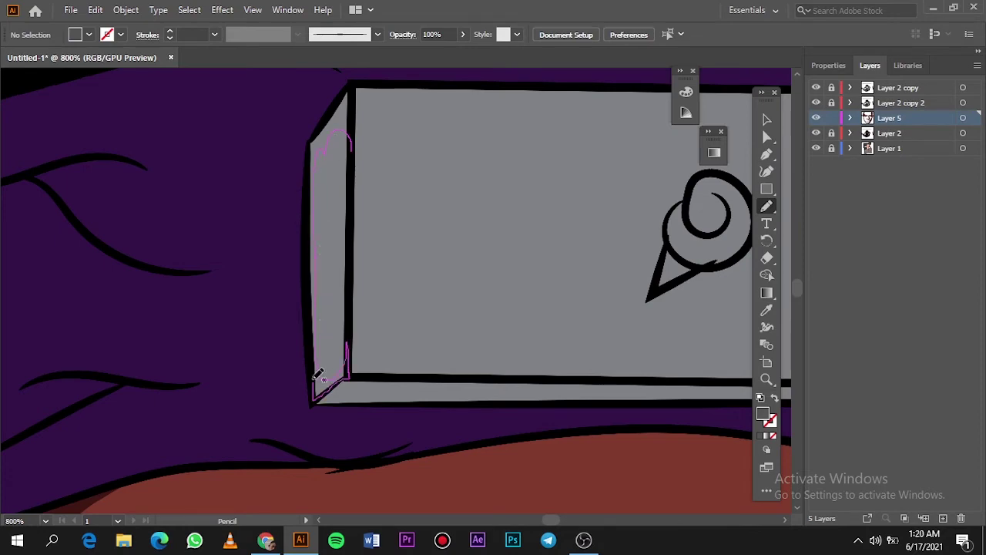
Step: Draw grey shading up the plate's left edge and along its bottom edge
drag(314, 377, 308, 180)
drag(354, 86, 356, 90)
scroll(359, 144, down, 5)
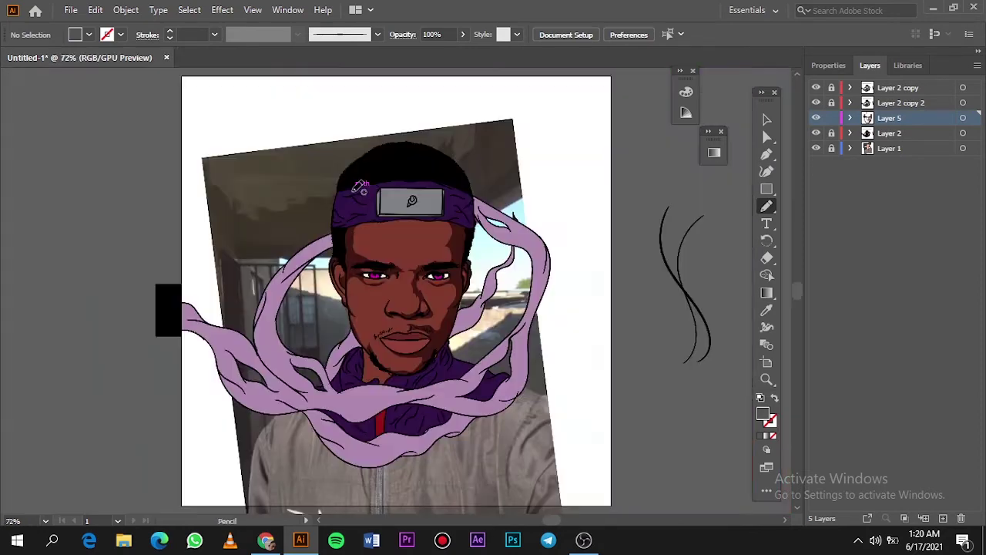
scroll(385, 232, up, 4)
scroll(332, 312, down, 1)
scroll(504, 356, up, 2)
scroll(196, 255, down, 2)
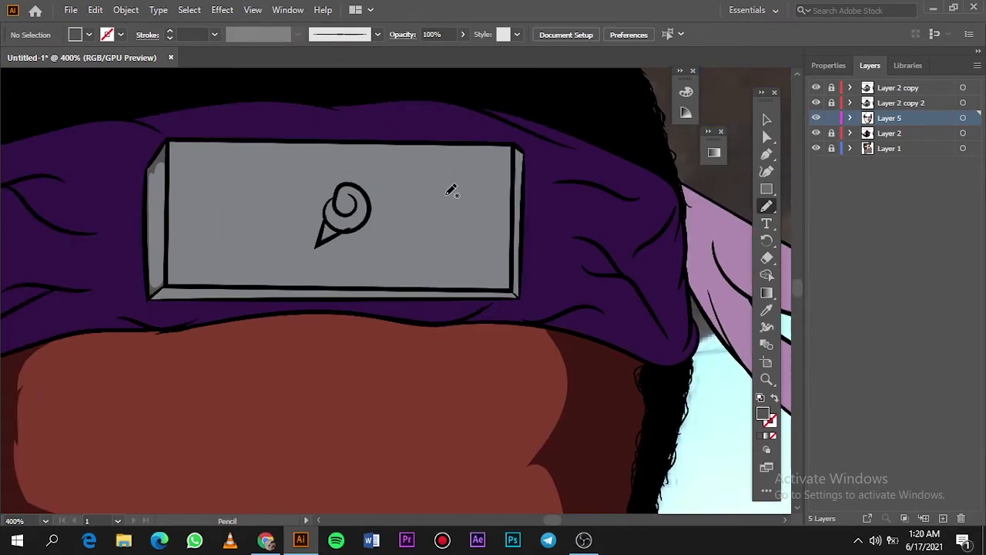
scroll(449, 185, up, 2)
scroll(444, 416, up, 1)
mouse_move(397, 375)
mouse_down()
mouse_move(468, 396)
mouse_move(576, 389)
mouse_move(392, 375)
mouse_up()
scroll(277, 374, left, 3)
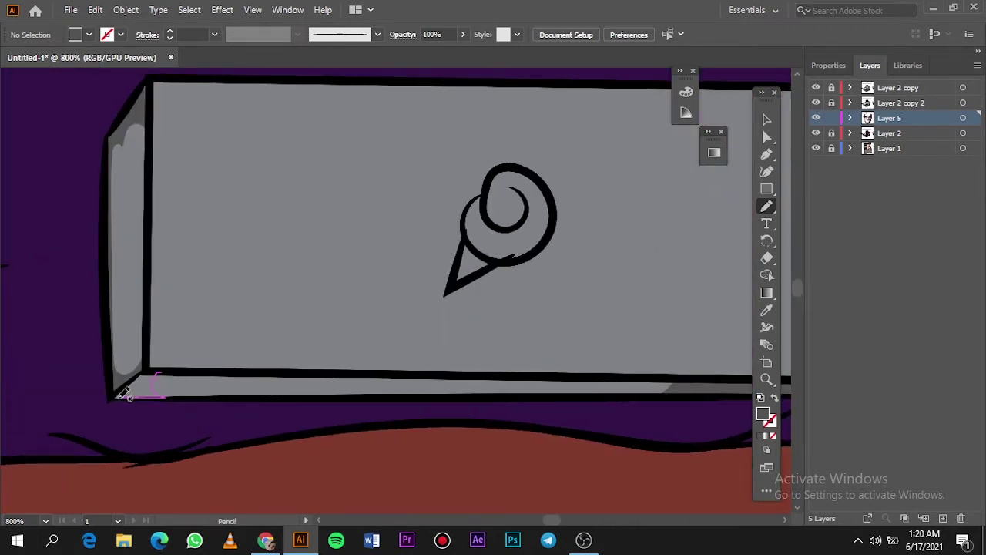
drag(126, 394, 159, 368)
Step: Add a light highlight and shading on the plate's right strip and top edge
scroll(159, 368, down, 5)
scroll(528, 213, up, 5)
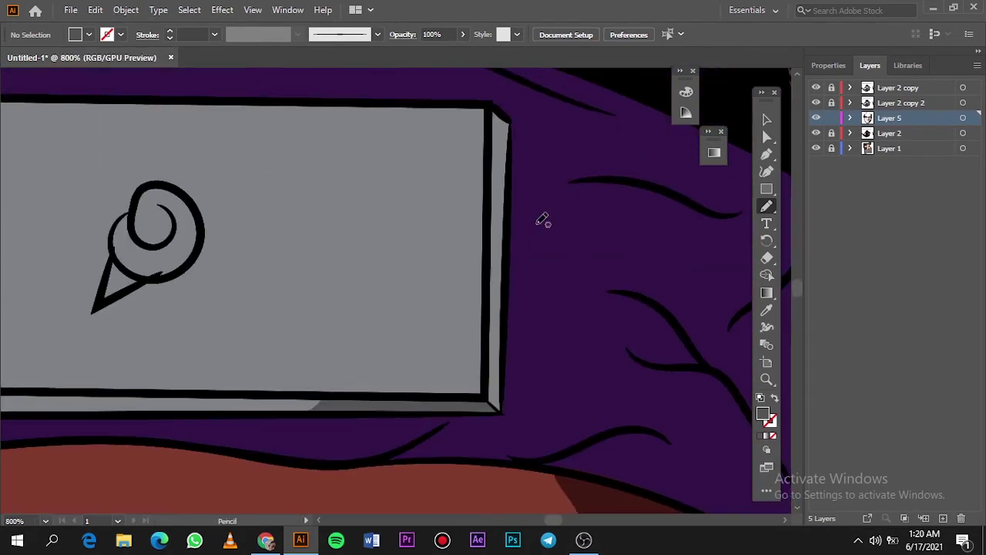
drag(514, 183, 493, 178)
mouse_move(504, 324)
mouse_down()
mouse_move(491, 356)
mouse_move(497, 408)
mouse_up()
scroll(497, 408, down, 5)
scroll(404, 105, up, 3)
scroll(404, 105, up, 2)
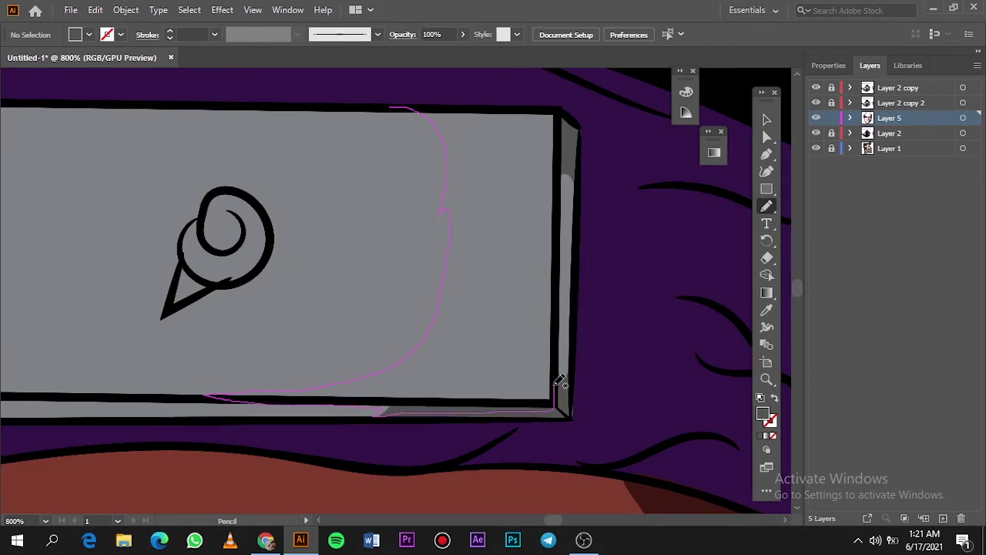
drag(426, 408, 425, 103)
scroll(395, 104, down, 5)
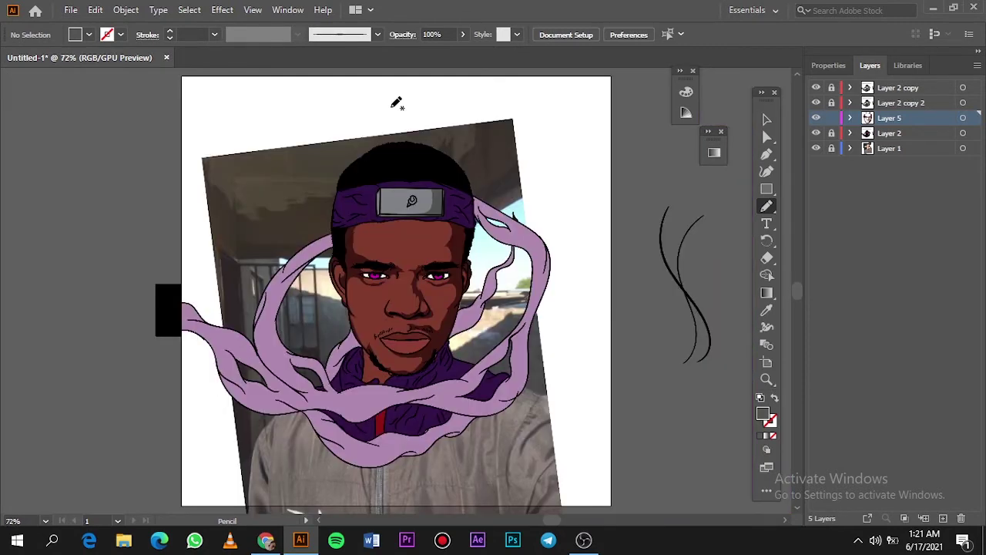
Step: Outline a darker shade around the plate's face and hide the reference photo
click(816, 148)
click(816, 148)
click(816, 133)
click(816, 132)
scroll(388, 196, up, 5)
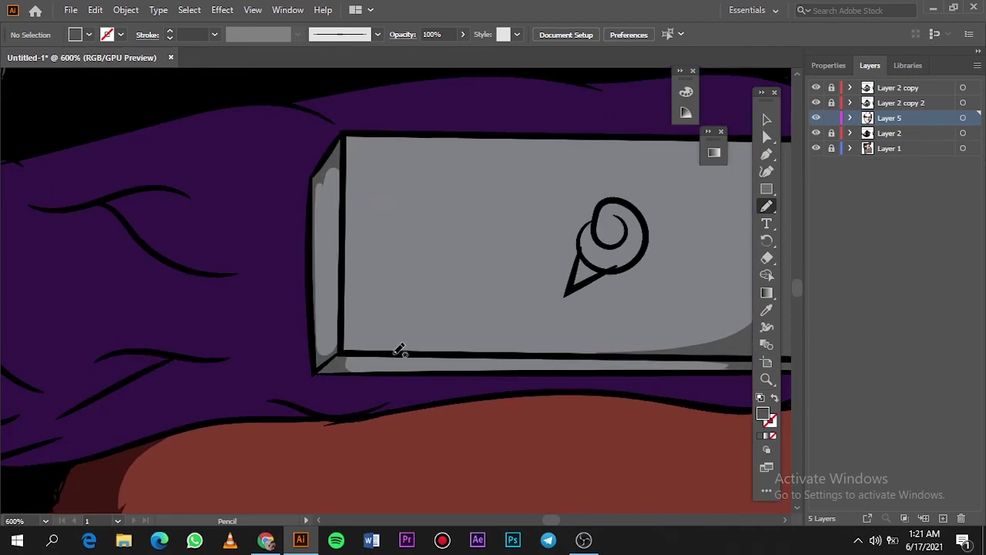
drag(371, 193, 393, 356)
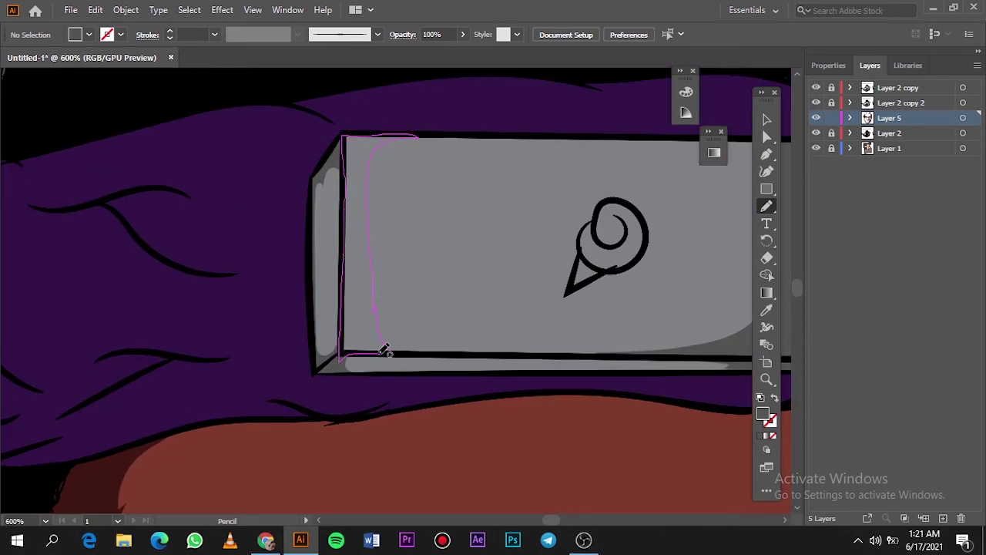
key(ctrl+0)
click(816, 148)
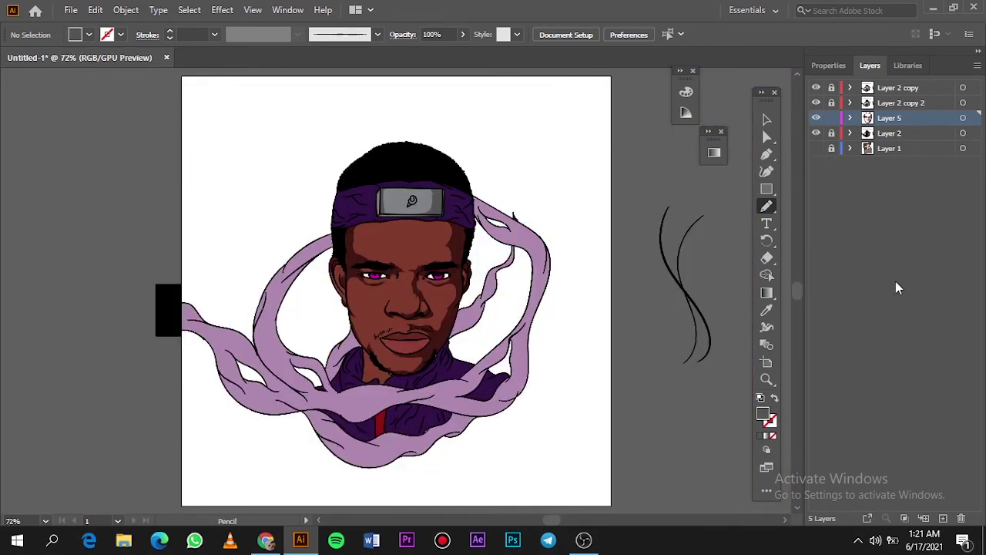
Step: Set a dark purple fill and draw fold shadows along the headband top
scroll(360, 211, up, 5)
key(i)
double_click(763, 413)
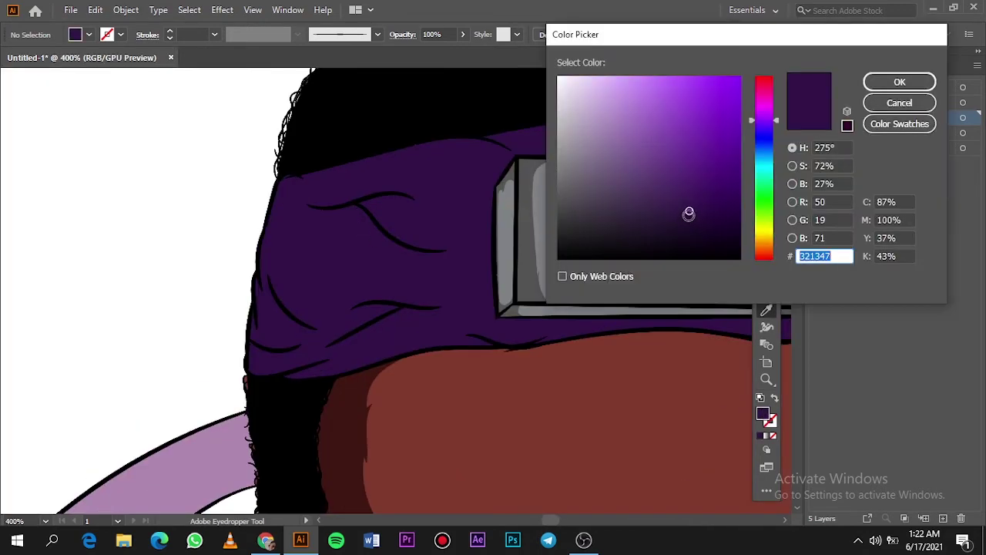
click(898, 79)
key(n)
mouse_move(486, 146)
mouse_down()
mouse_move(440, 103)
mouse_move(389, 145)
mouse_up()
mouse_move(423, 197)
mouse_down()
mouse_move(306, 185)
mouse_move(418, 241)
mouse_move(408, 180)
mouse_move(385, 326)
mouse_move(459, 154)
mouse_up()
Step: Draw more fold shadows extending toward the headband edge
scroll(408, 180, down, 5)
scroll(366, 198, up, 6)
scroll(457, 235, down, 3)
scroll(336, 286, right, 3)
mouse_move(336, 285)
mouse_down()
mouse_move(378, 292)
mouse_move(334, 282)
mouse_move(326, 342)
mouse_move(315, 282)
mouse_move(330, 262)
mouse_up()
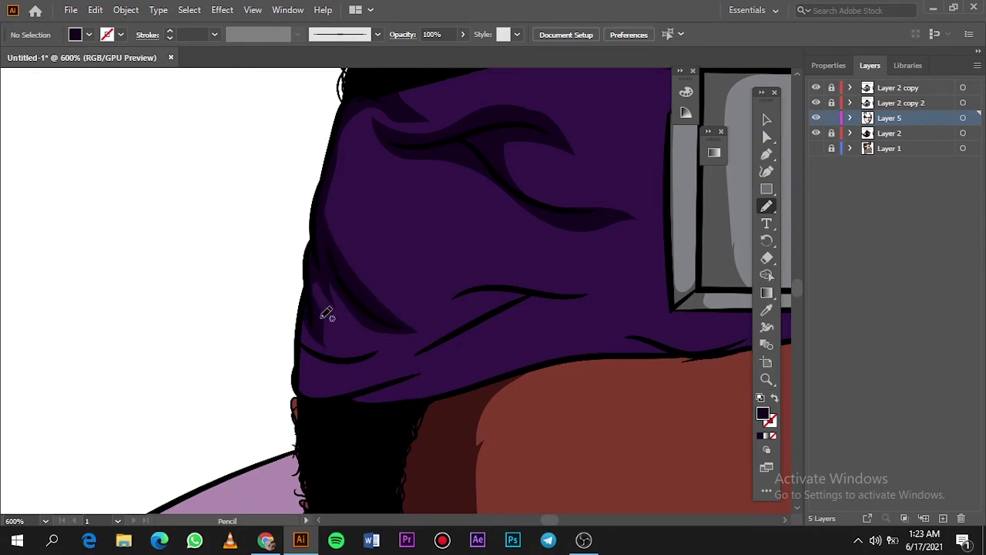
drag(388, 340, 312, 387)
mouse_move(387, 374)
mouse_down()
mouse_move(343, 411)
mouse_move(308, 313)
mouse_move(319, 347)
mouse_up()
key(ctrl+0)
Step: Add fold shadows on the headband's back, along its top edge and near its bottom
scroll(372, 213, up, 5)
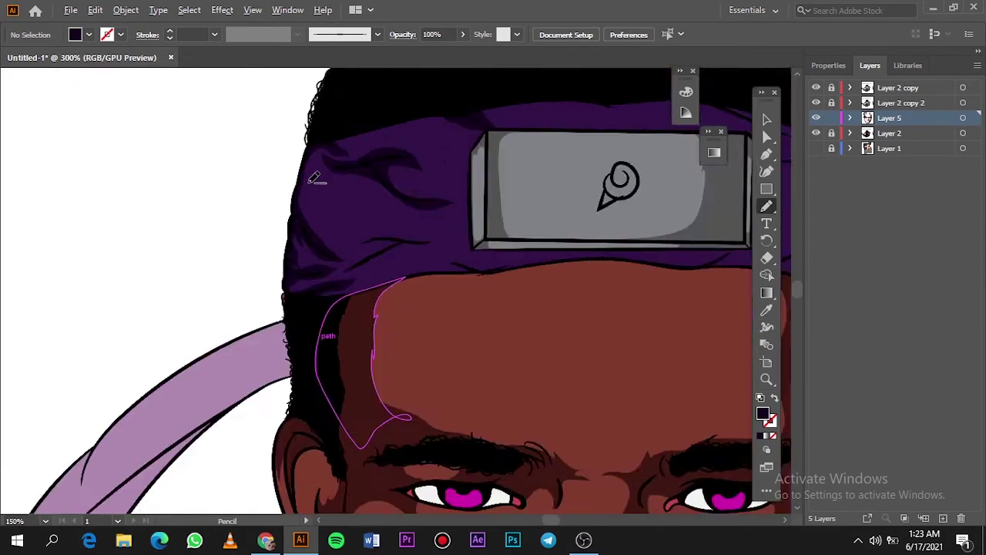
mouse_move(385, 366)
mouse_down()
mouse_move(479, 315)
mouse_move(587, 289)
mouse_move(394, 316)
mouse_up()
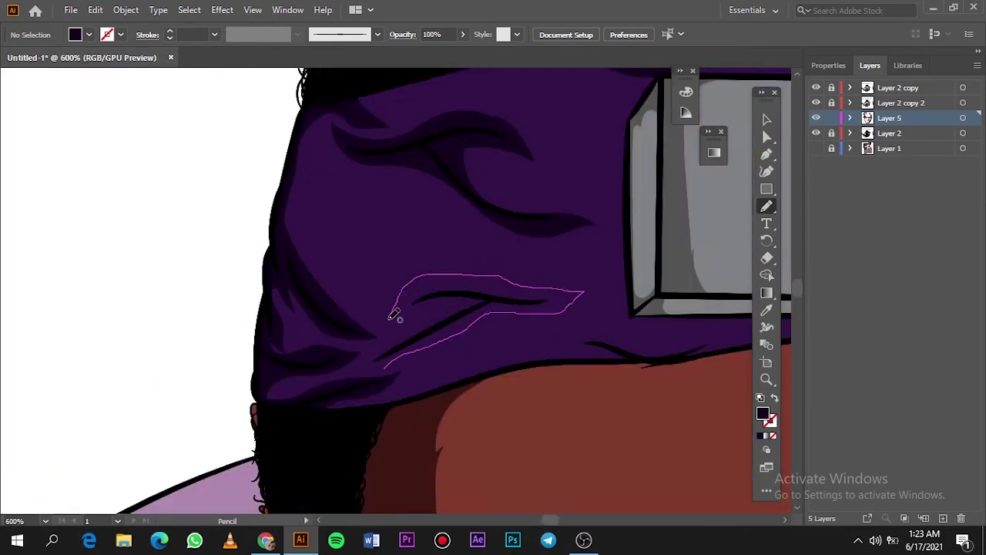
drag(359, 359, 385, 369)
key(ctrl+0)
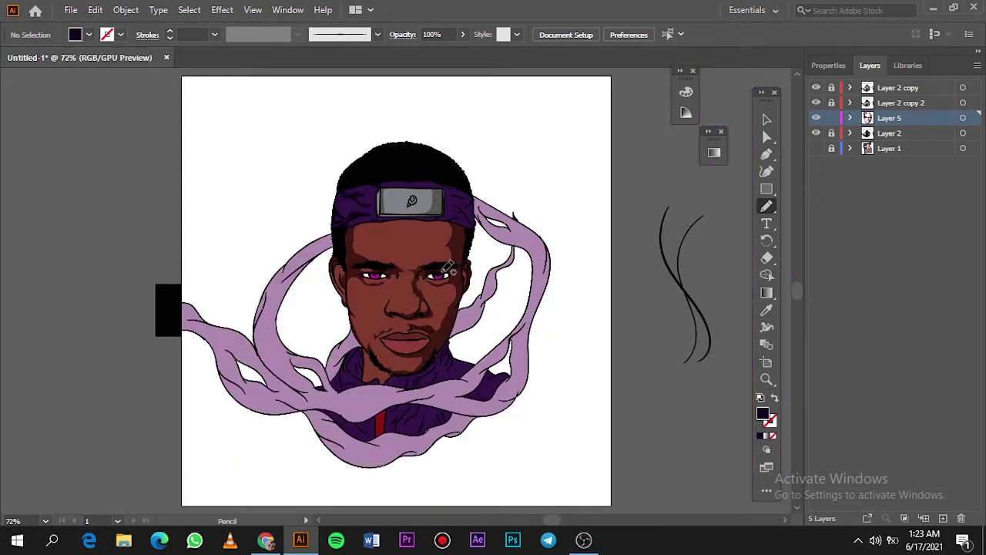
scroll(445, 192, up, 5)
mouse_move(185, 94)
mouse_down()
mouse_move(444, 102)
mouse_move(583, 149)
mouse_up()
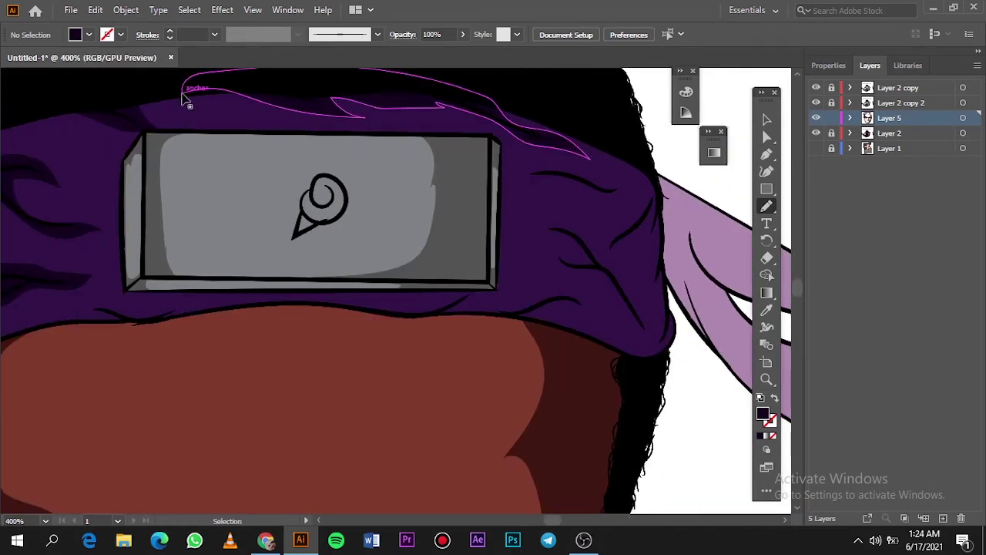
scroll(289, 275, right, 2)
scroll(290, 275, up, 2)
mouse_move(326, 341)
mouse_down()
mouse_move(202, 308)
mouse_move(458, 293)
mouse_move(427, 323)
mouse_move(312, 337)
mouse_up()
Step: Draw two fold shadows at the headband bottom and shade its right edge
key(ctrl+0)
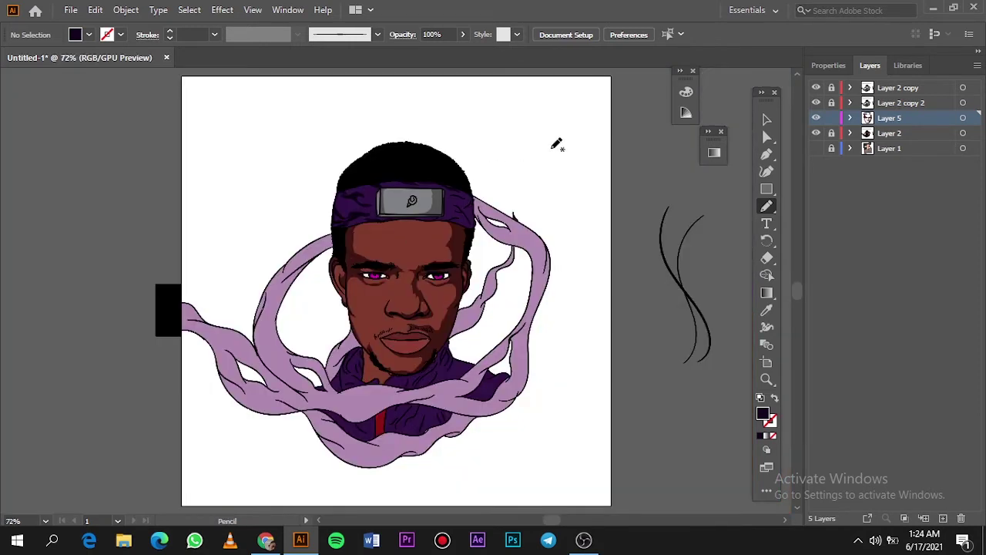
scroll(439, 216, up, 5)
mouse_move(219, 229)
mouse_down()
mouse_move(462, 205)
mouse_move(275, 239)
mouse_move(256, 224)
mouse_up()
mouse_move(443, 233)
mouse_down()
mouse_move(583, 202)
mouse_move(636, 227)
mouse_move(497, 239)
mouse_up()
key(ctrl+minus)
scroll(532, 229, right, 3)
scroll(513, 115, up, 3)
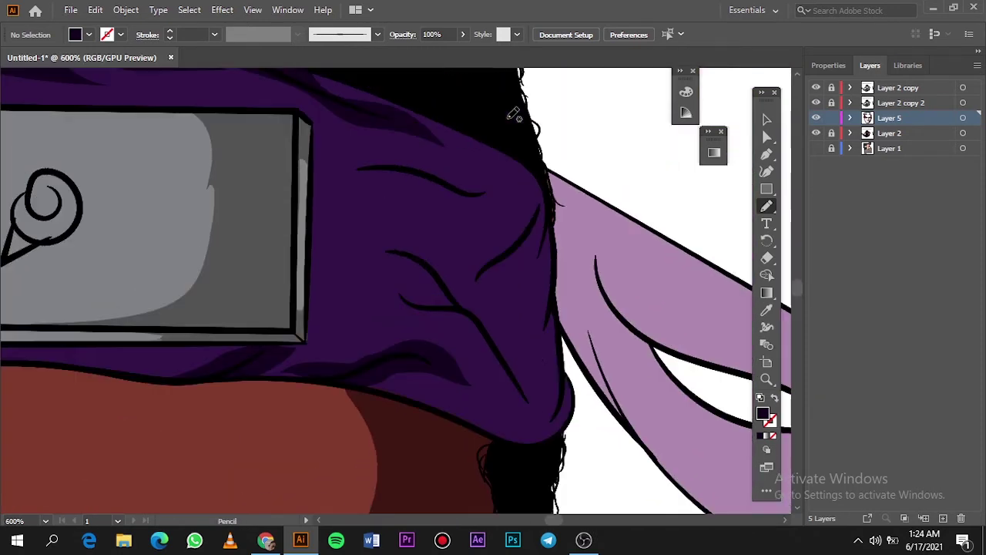
mouse_move(482, 140)
mouse_down()
mouse_move(506, 275)
mouse_move(535, 286)
mouse_move(550, 370)
mouse_move(523, 442)
mouse_up()
drag(576, 391, 541, 145)
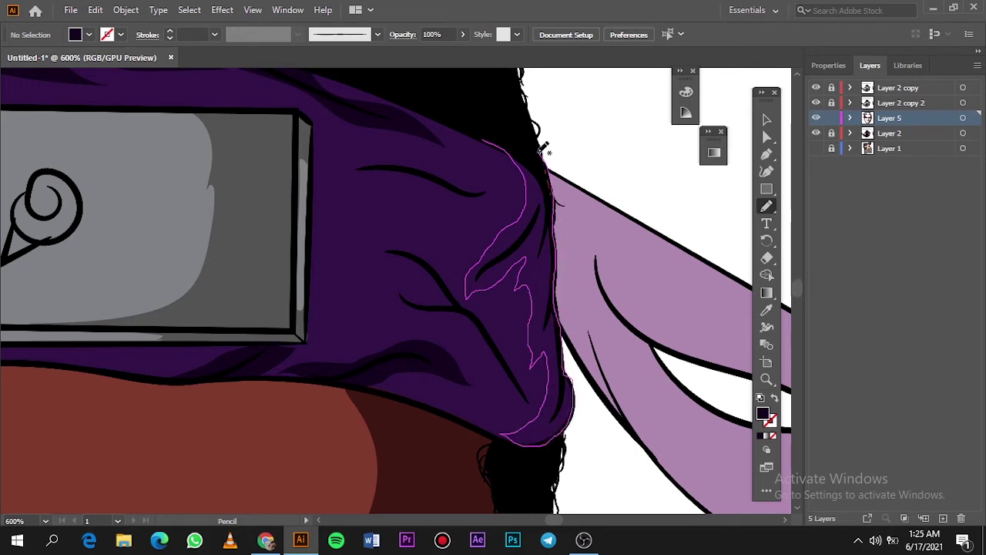
Step: Trace two more purple fold shadows on the headband cloth
scroll(462, 188, down, 2)
scroll(462, 187, up, 2)
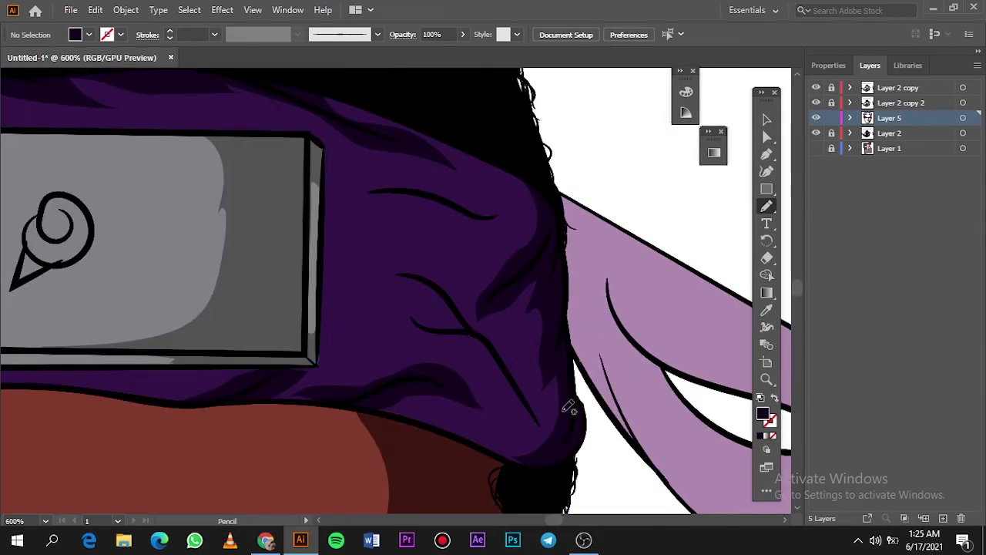
mouse_move(563, 412)
mouse_down()
mouse_move(480, 308)
mouse_move(349, 254)
mouse_move(493, 359)
mouse_move(511, 462)
mouse_move(566, 420)
mouse_up()
scroll(566, 419, down, 5)
scroll(565, 136, up, 5)
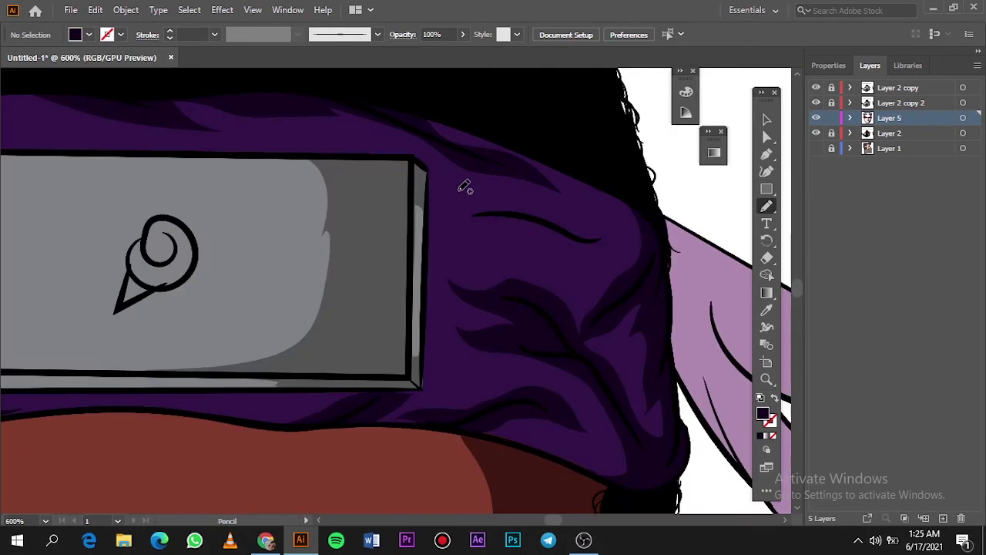
mouse_move(522, 156)
mouse_down()
mouse_move(609, 193)
mouse_move(448, 212)
mouse_move(603, 258)
mouse_move(542, 152)
mouse_up()
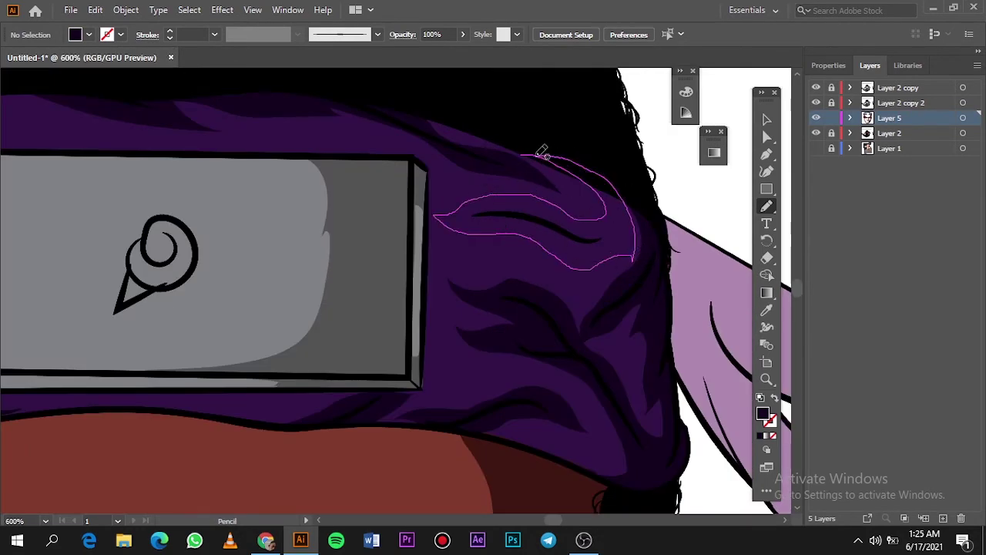
scroll(542, 151, down, 5)
Step: Trace a dark purple shadow along the collar curve and preview it against the artwork
scroll(374, 309, up, 5)
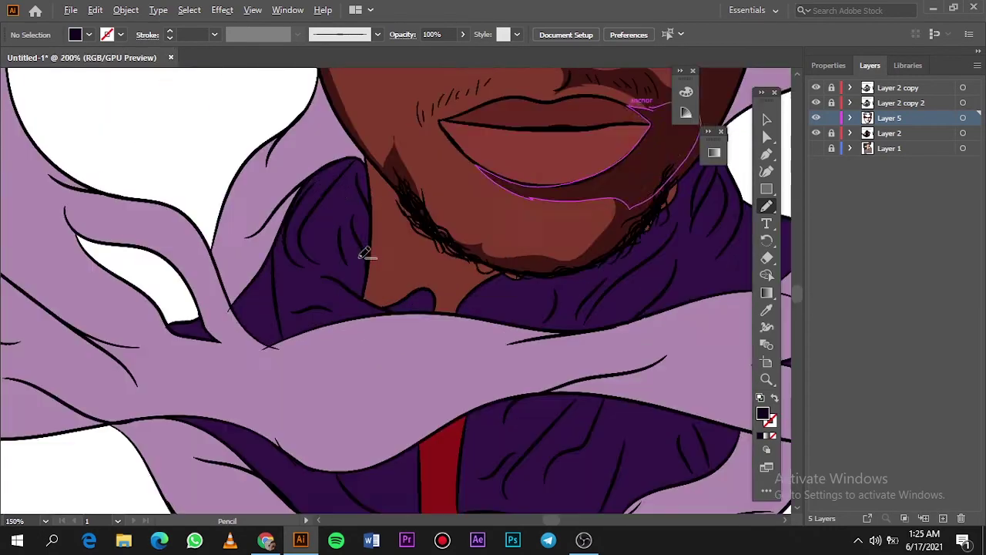
scroll(348, 191, down, 3)
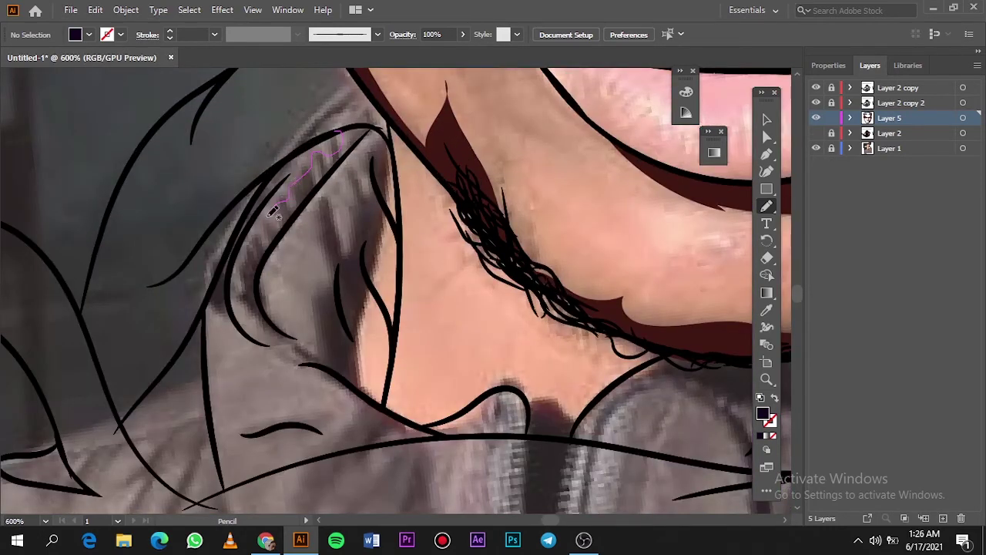
drag(272, 212, 279, 339)
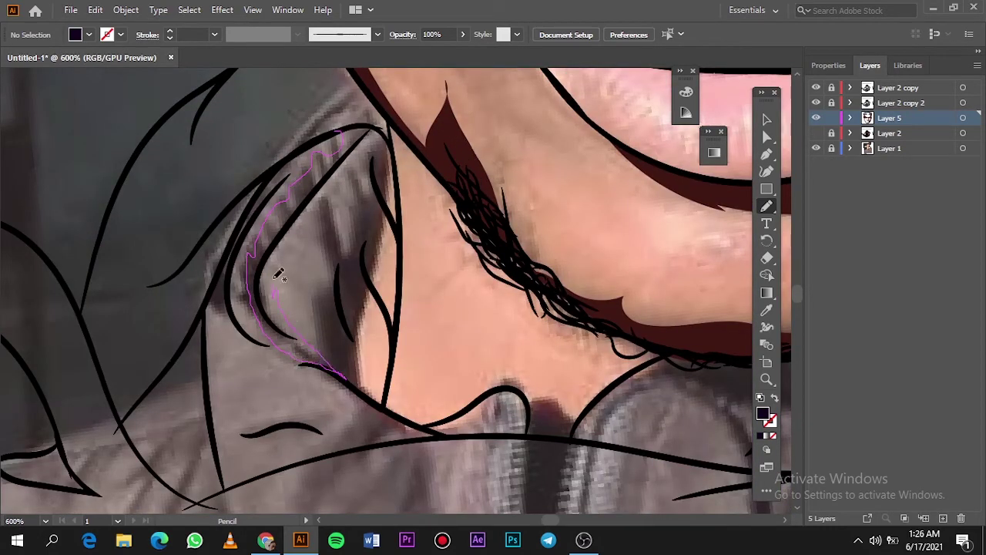
drag(352, 117, 342, 129)
scroll(352, 117, down, 5)
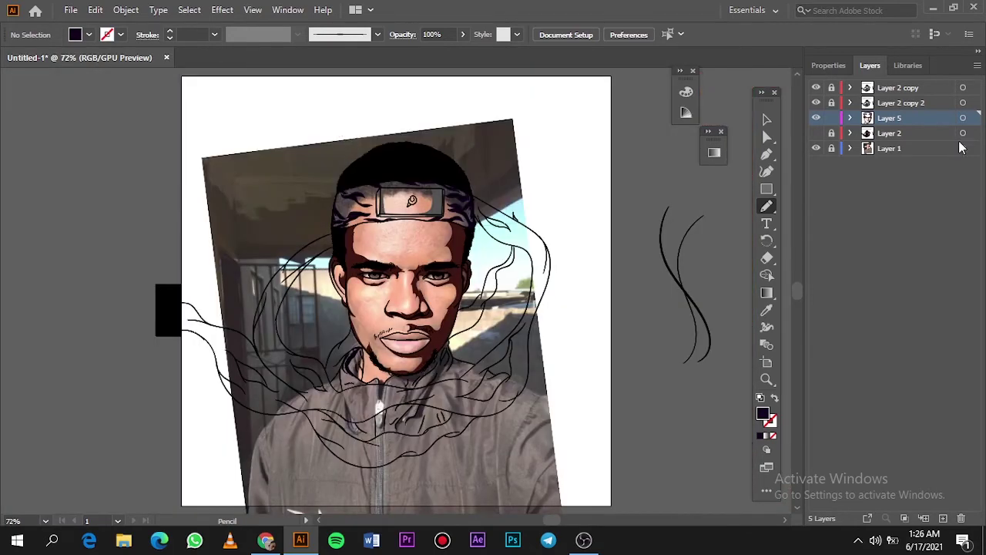
click(815, 133)
click(815, 148)
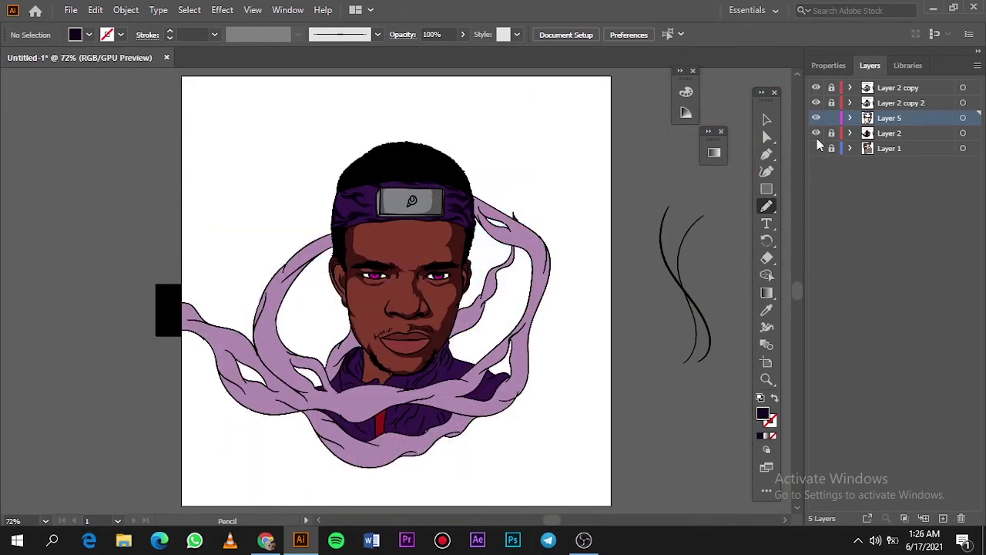
click(816, 132)
Step: Trace a second collar shadow and toggle the colored layer to check it
scroll(342, 221, up, 5)
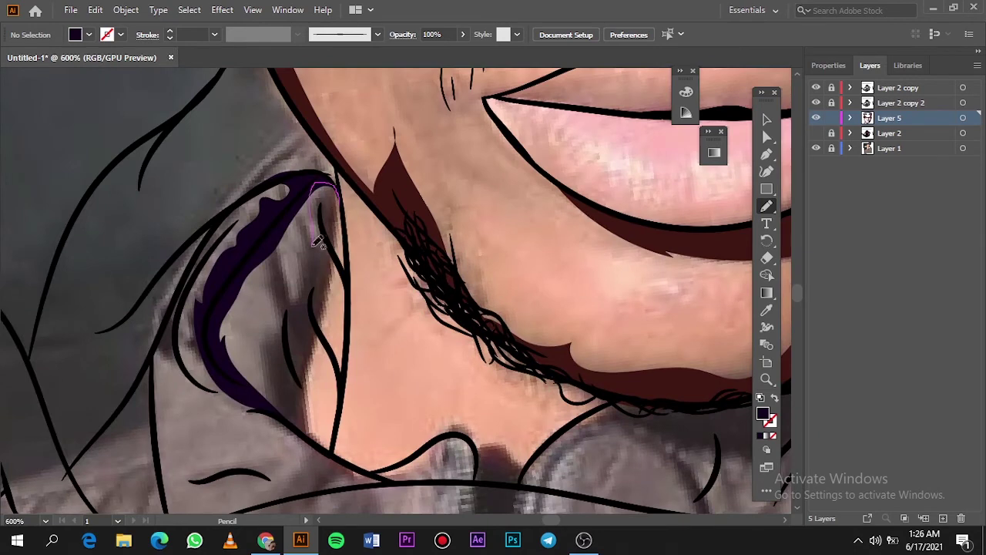
mouse_move(300, 302)
mouse_down()
mouse_move(305, 409)
mouse_move(340, 179)
mouse_up()
drag(325, 331, 324, 309)
scroll(323, 308, down, 5)
click(816, 133)
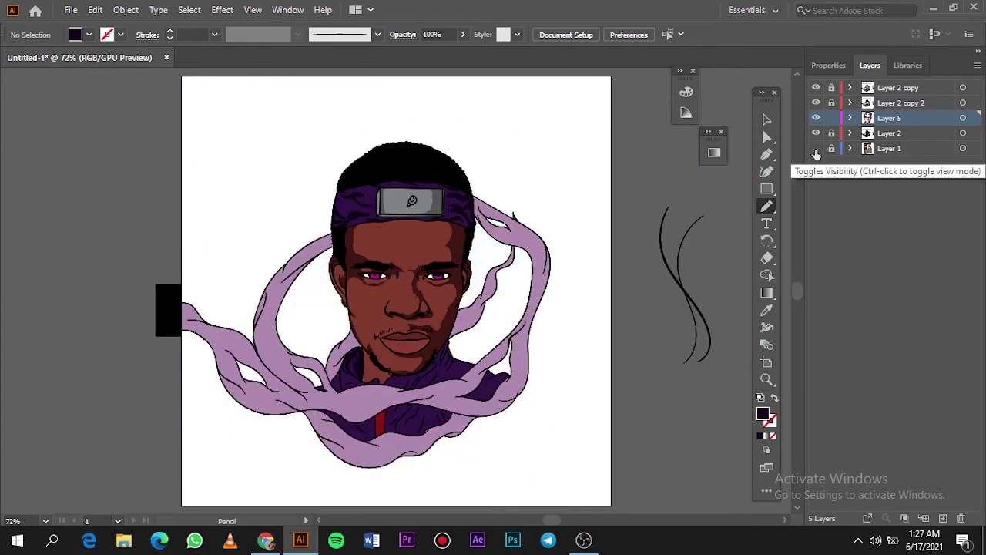
click(816, 133)
Step: Draw two more shadows running down along the collar line
scroll(358, 370, up, 5)
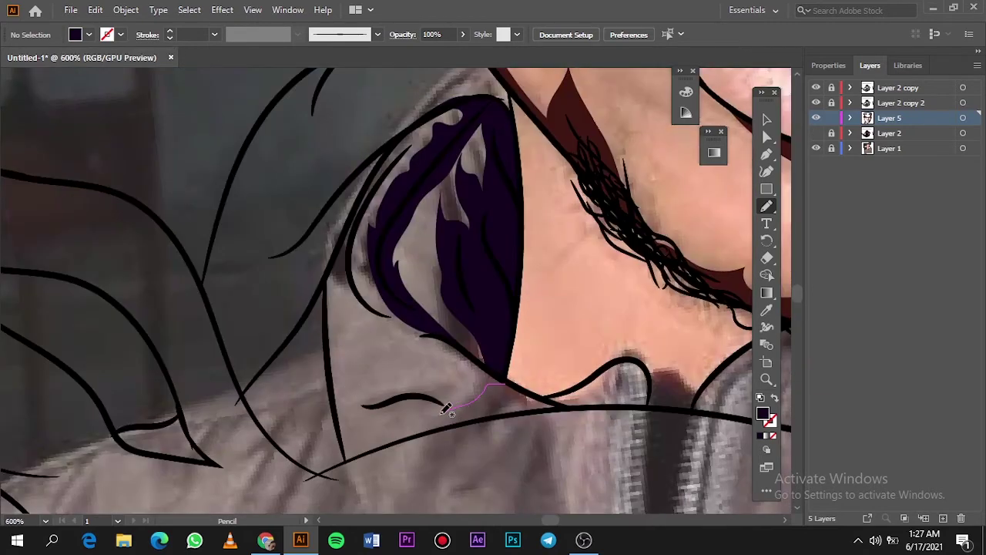
drag(330, 330, 344, 454)
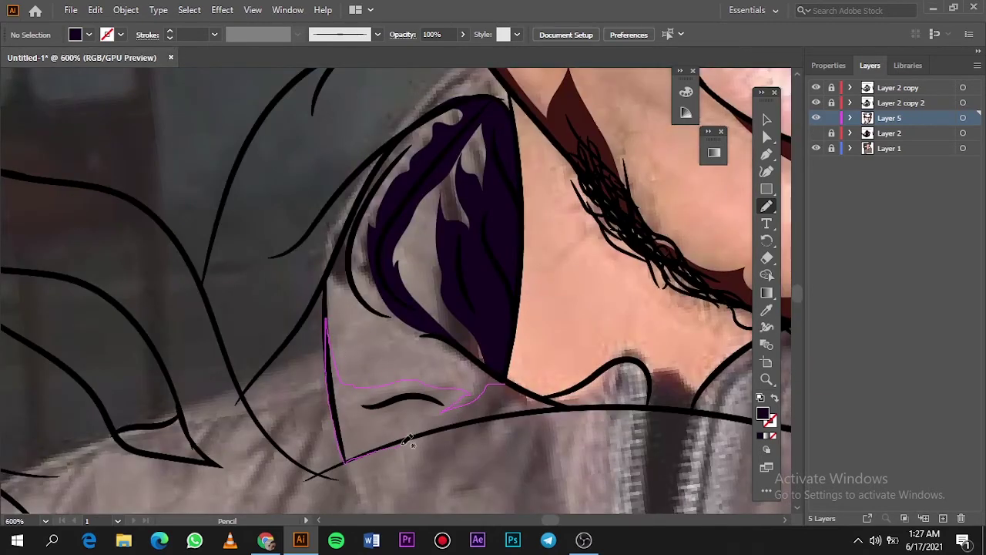
drag(408, 441, 501, 379)
mouse_move(555, 399)
mouse_down()
mouse_move(614, 381)
mouse_move(508, 393)
mouse_up()
scroll(292, 359, left, 3)
scroll(431, 375, down, 1)
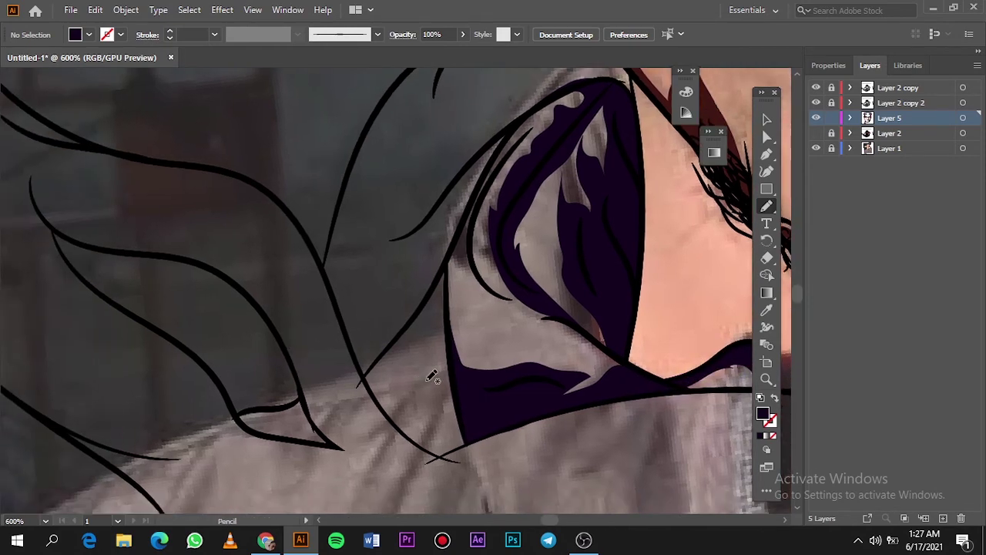
scroll(431, 376, down, 4)
scroll(432, 362, up, 4)
scroll(400, 370, up, 1)
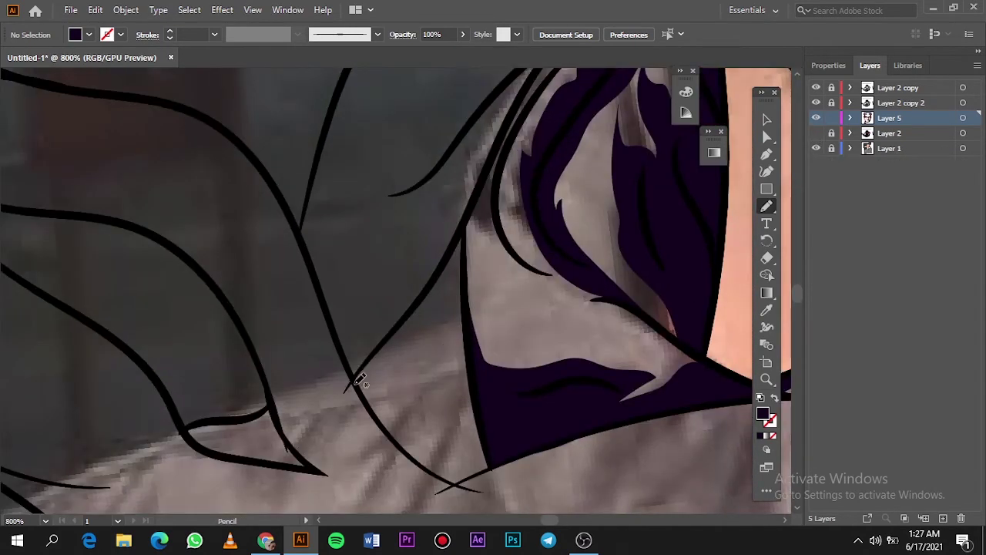
Step: Add a shirt-fold shadow and a small collar-tip shadow, then preview the artwork
mouse_move(355, 381)
mouse_down()
mouse_move(419, 437)
mouse_move(461, 436)
mouse_move(357, 379)
mouse_up()
scroll(351, 385, left, 3)
scroll(347, 389, down, 1)
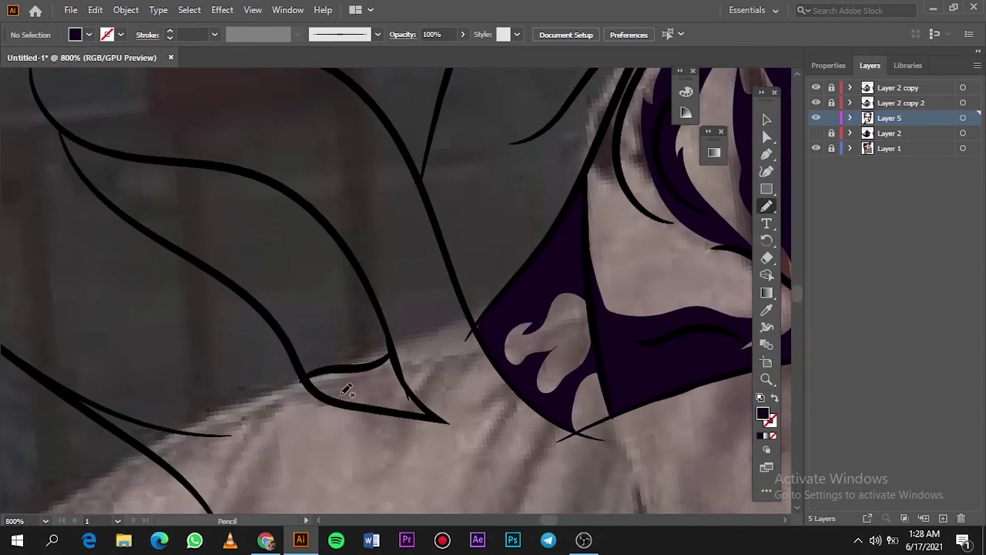
mouse_move(422, 413)
mouse_down()
mouse_move(346, 363)
mouse_move(337, 395)
mouse_up()
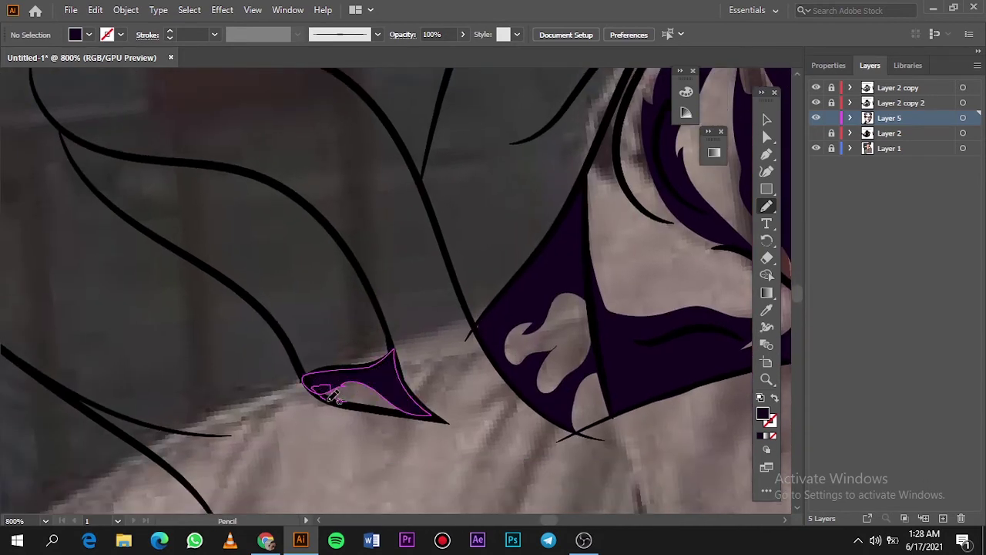
key(ctrl+0)
click(815, 132)
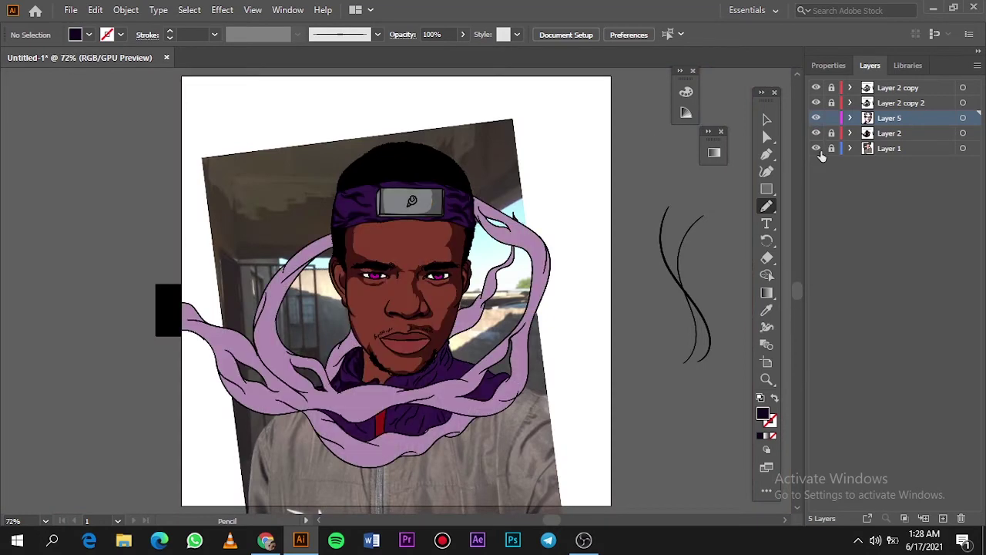
click(817, 148)
click(815, 148)
click(816, 132)
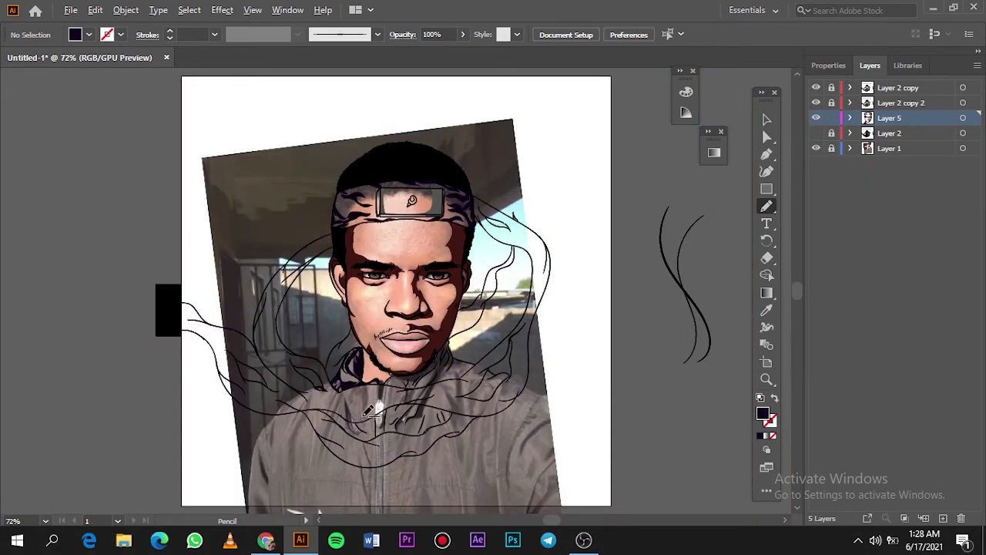
Step: Draw two dark purple chest-fold shadows left of the zipper
scroll(404, 370, up, 5)
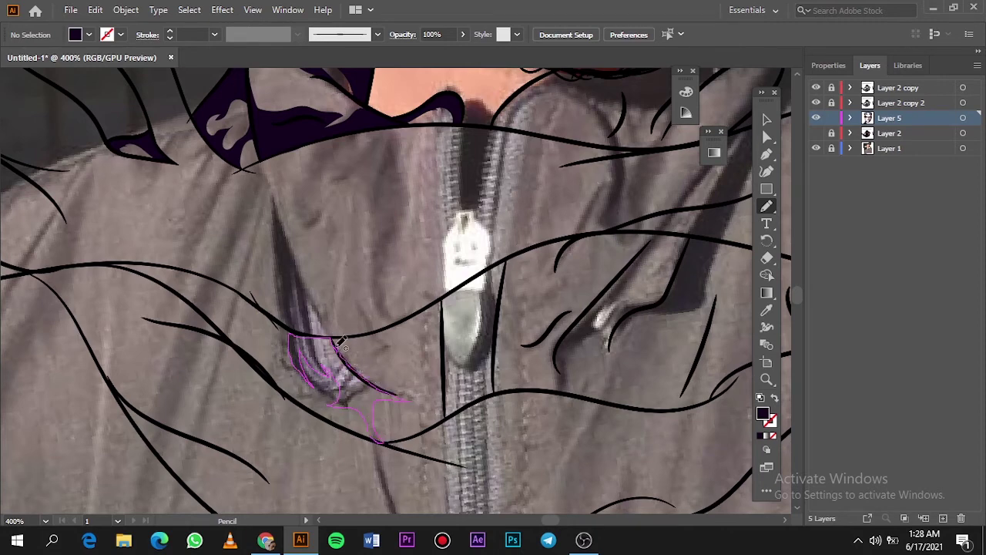
drag(340, 341, 374, 332)
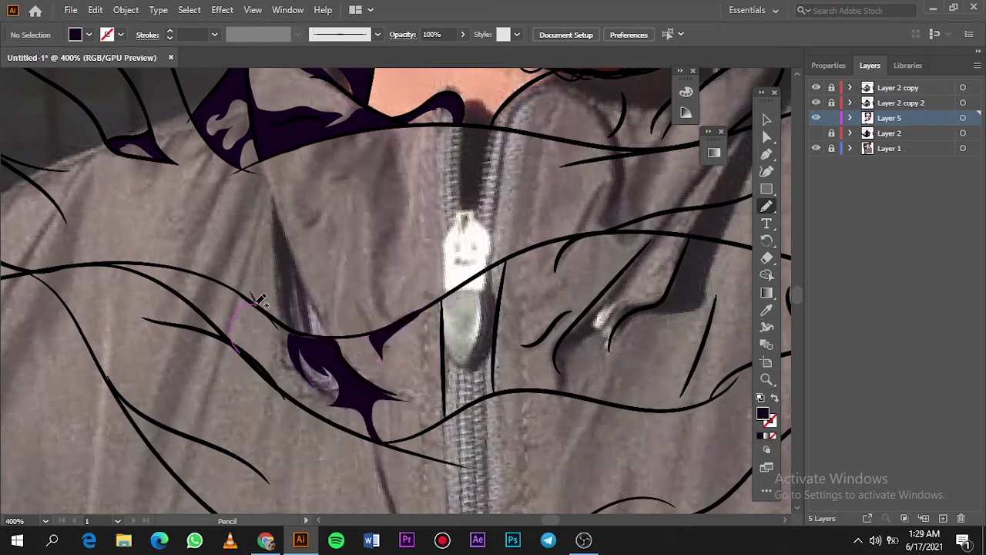
mouse_move(219, 325)
mouse_down()
mouse_move(214, 294)
mouse_move(224, 282)
mouse_up()
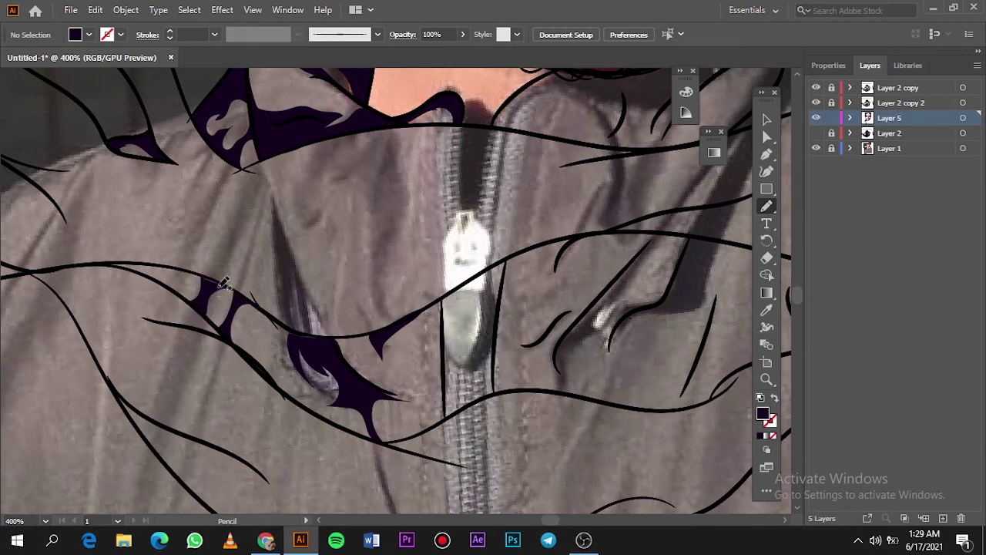
key(ctrl+0)
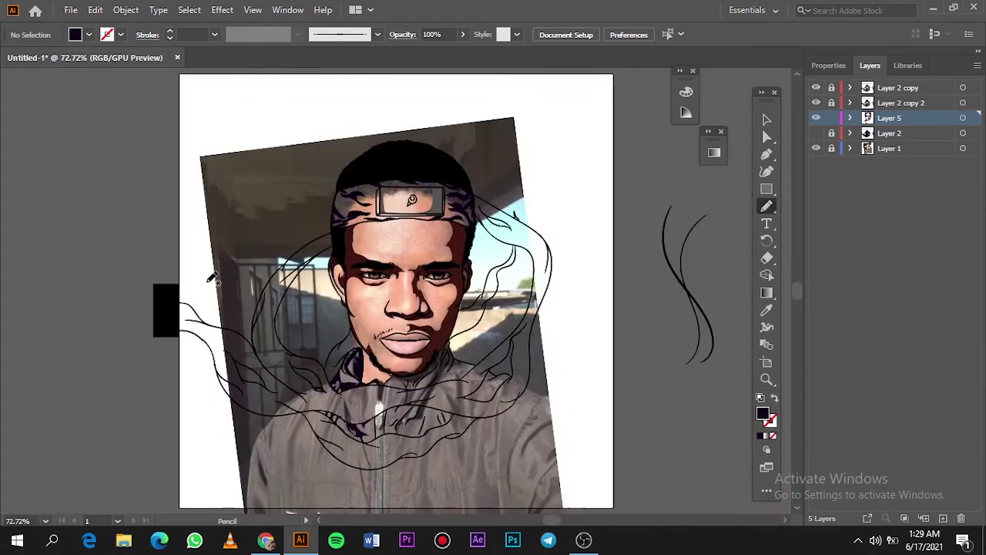
Step: Sample the red stripe's colour and set the fill to a darker red
click(816, 132)
scroll(379, 392, up, 5)
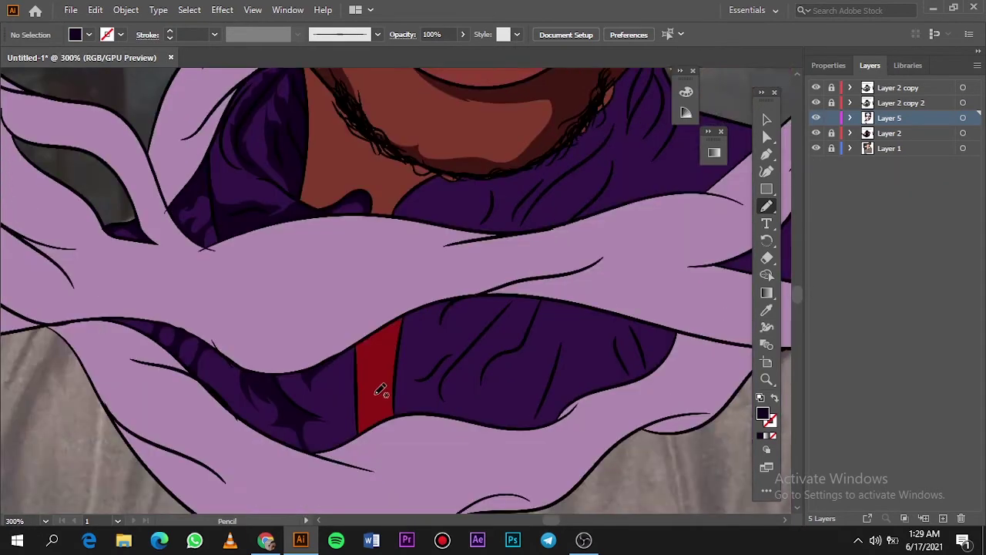
key(i)
click(378, 391)
double_click(763, 414)
click(902, 82)
scroll(342, 374, up, 3)
Step: Draw the darker red shadow shape over the left edge of the red stripe
key(n)
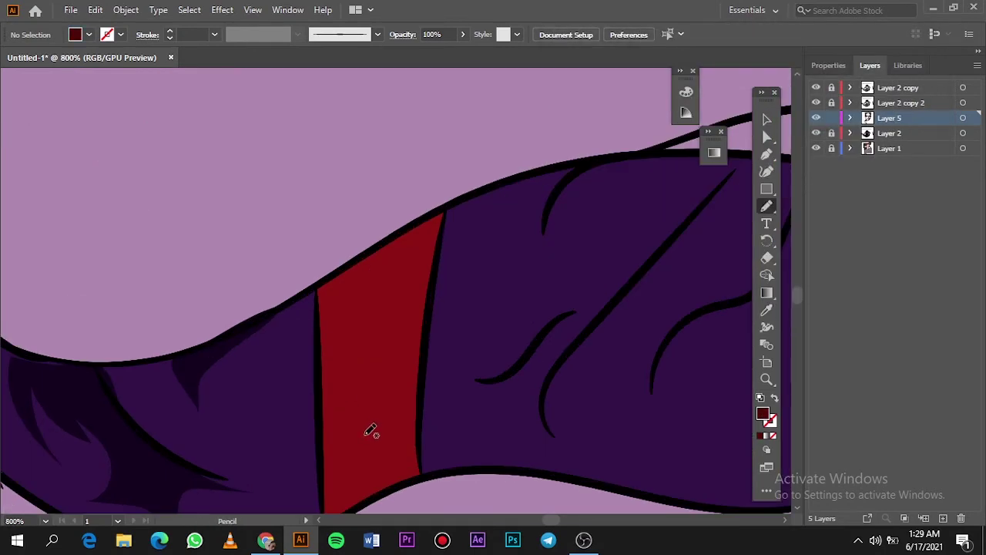
mouse_move(348, 459)
mouse_down()
mouse_move(346, 422)
mouse_move(388, 436)
mouse_up()
mouse_move(343, 225)
mouse_down()
mouse_move(438, 210)
mouse_move(419, 181)
mouse_up()
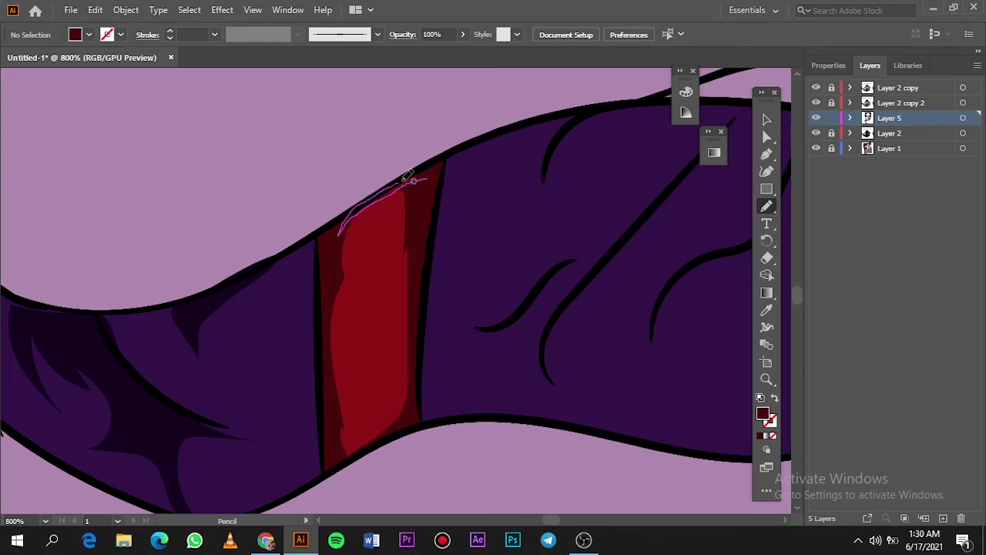
key(ctrl+0)
key(i)
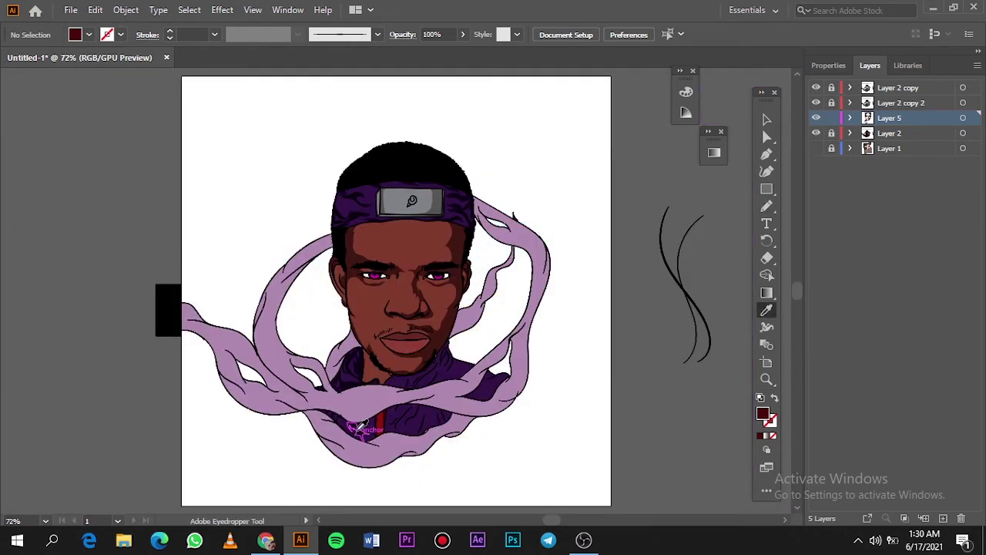
scroll(374, 428, up, 10)
Step: Hide the colored artwork and draw a shadow under the chest fold line
click(816, 133)
key(n)
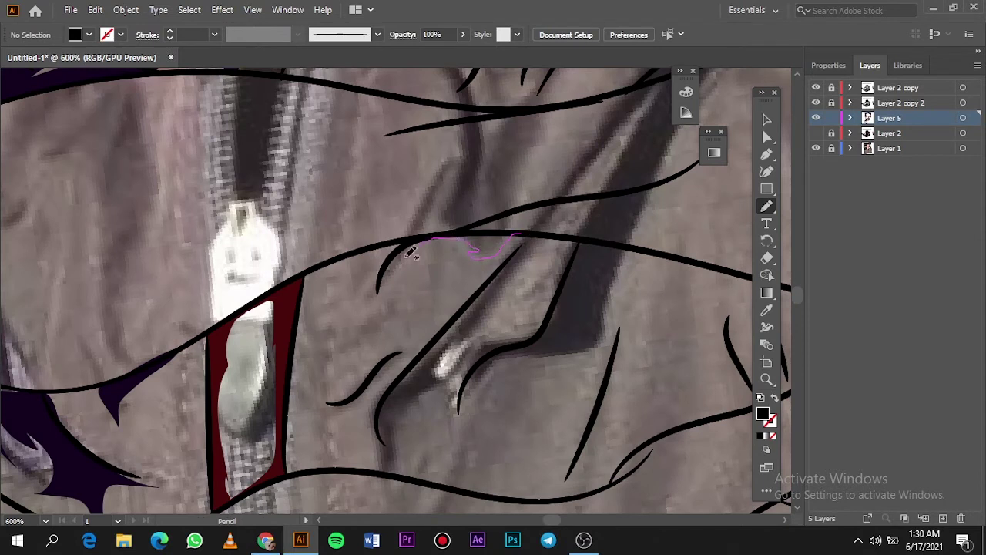
drag(377, 243, 362, 251)
key(v)
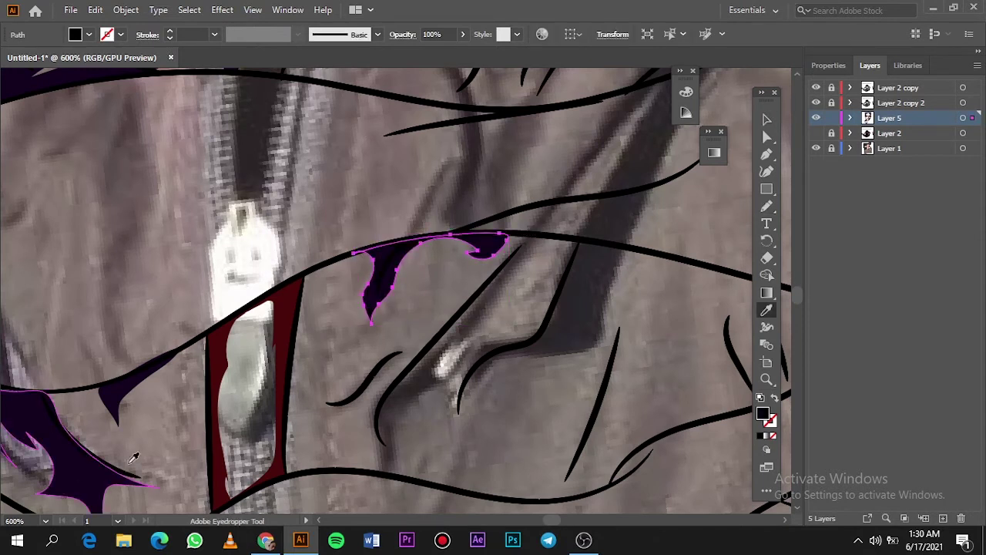
key(n)
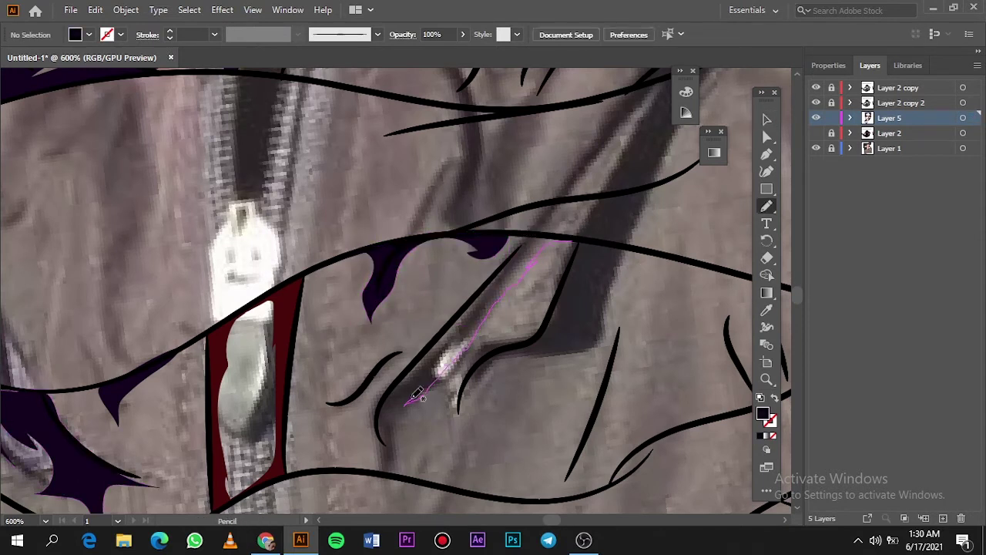
Step: Trace dark purple shadows on the diagonal fold and another shirt fold
drag(415, 395, 375, 458)
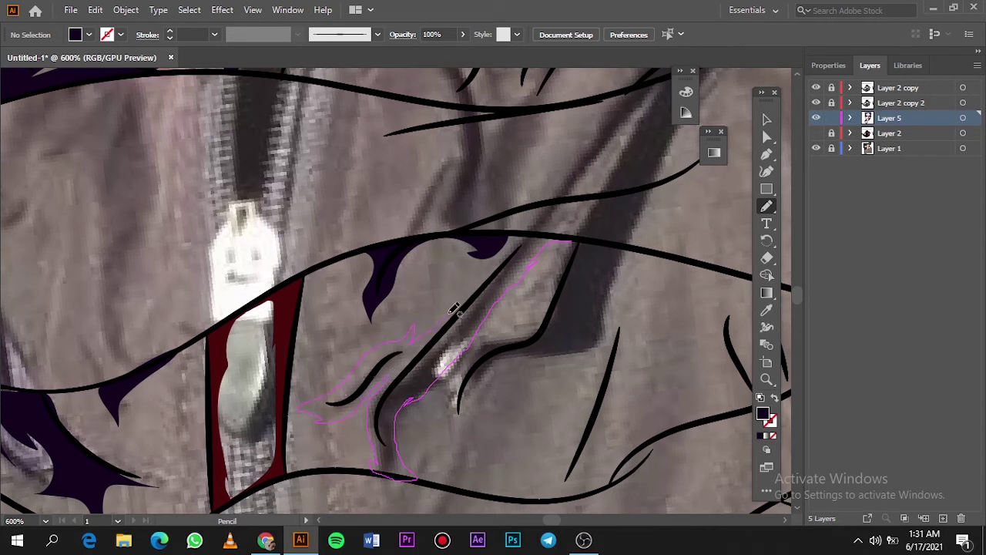
drag(530, 228, 571, 243)
drag(442, 408, 487, 388)
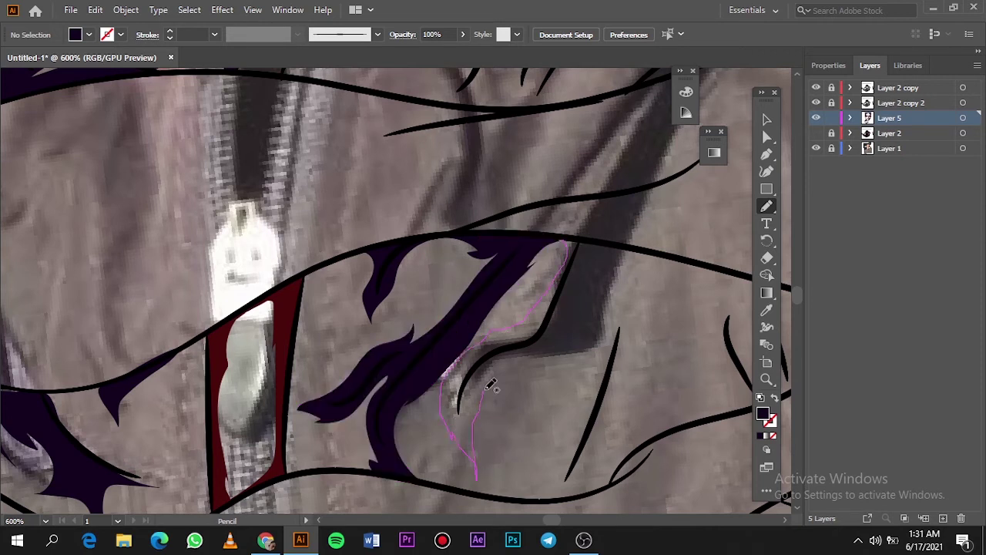
drag(597, 339, 640, 245)
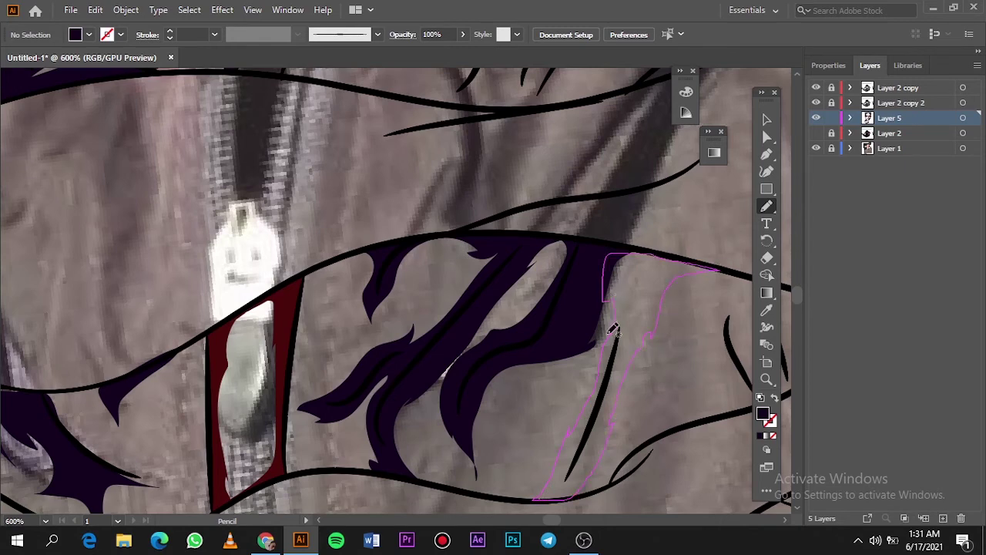
drag(614, 330, 614, 331)
key(ctrl+0)
Step: Toggle Layer 1 and Layer 2 visibility to compare the shadows with the photo
click(816, 133)
click(815, 149)
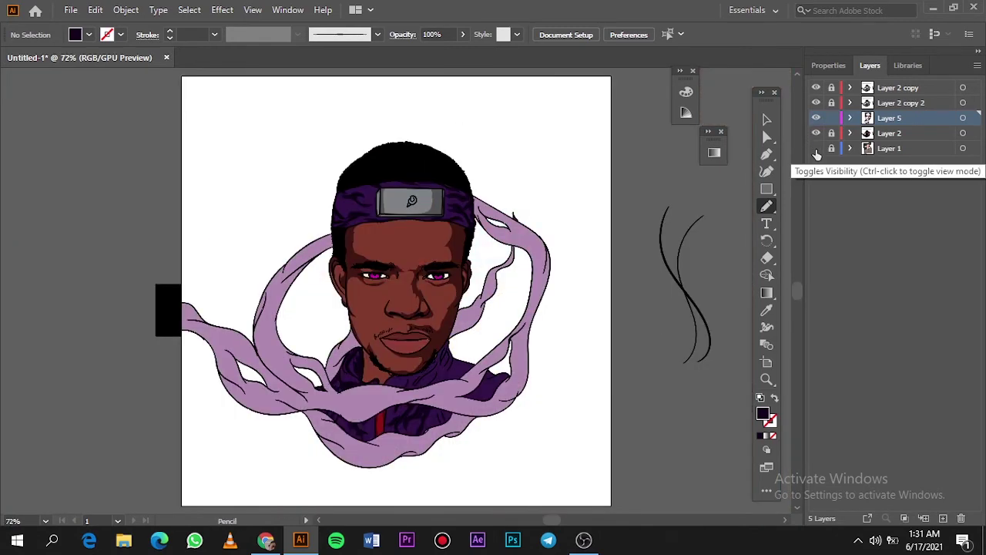
click(816, 149)
click(816, 149)
click(815, 148)
Step: Trace a dark purple collar shadow under the chin
scroll(438, 359, up, 4)
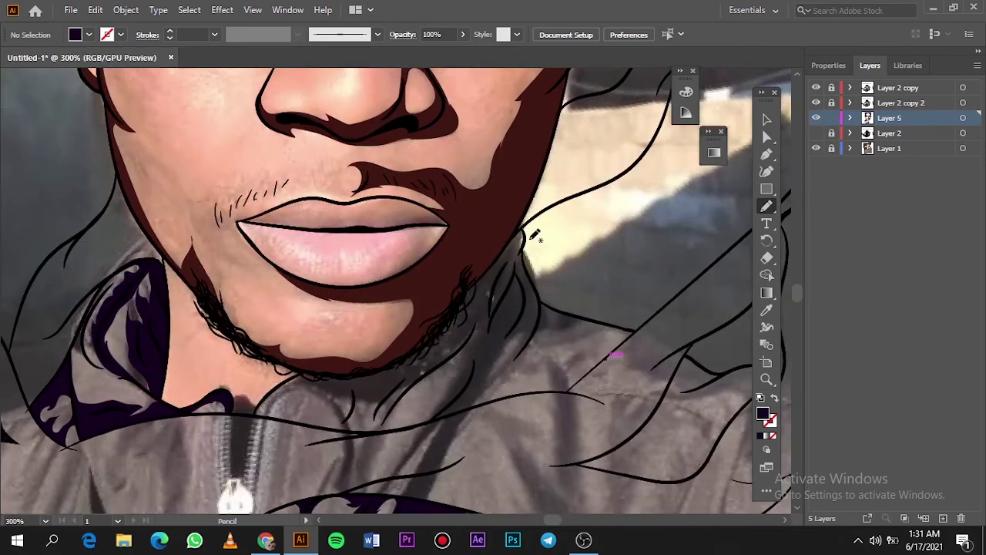
scroll(437, 360, up, 2)
mouse_move(535, 91)
mouse_down()
mouse_move(372, 299)
mouse_move(352, 347)
mouse_move(398, 409)
mouse_move(376, 453)
mouse_up()
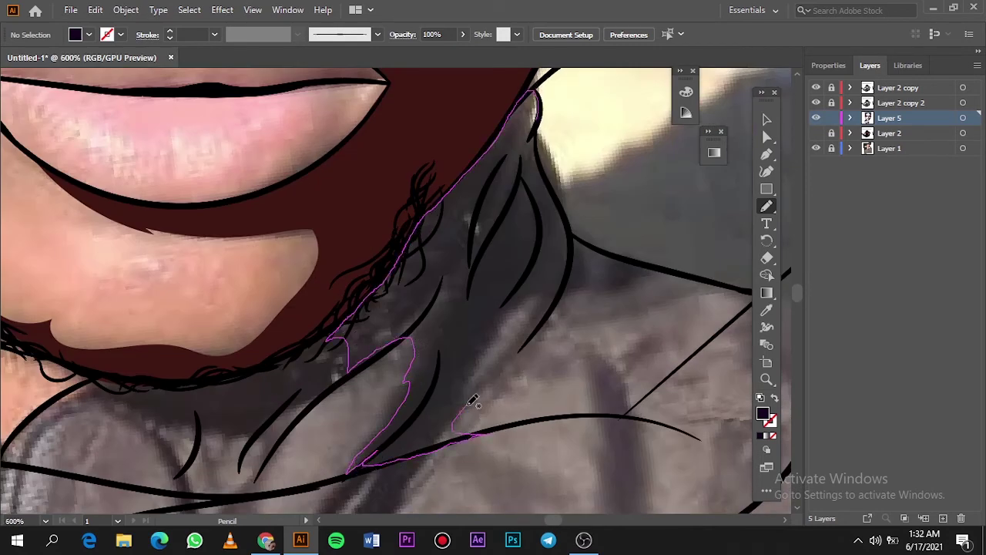
drag(468, 405, 510, 362)
mouse_move(595, 281)
mouse_down()
mouse_move(688, 271)
mouse_move(616, 248)
mouse_move(543, 142)
mouse_up()
key(ctrl+0)
Step: Draw a dark purple jacket shadow just below the chin
click(816, 133)
click(816, 148)
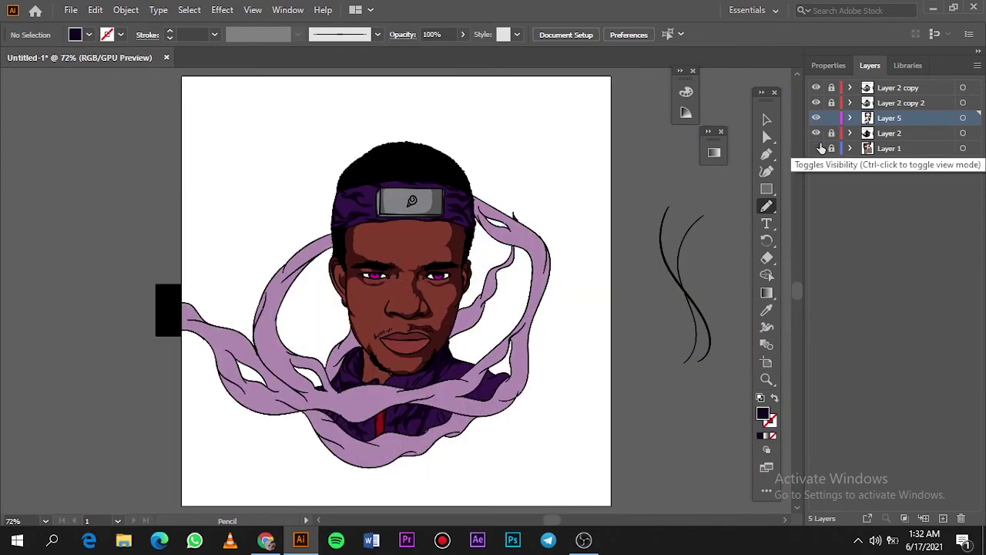
click(816, 148)
click(816, 133)
scroll(398, 333, up, 6)
mouse_move(398, 333)
mouse_down()
mouse_move(339, 378)
mouse_move(193, 408)
mouse_move(310, 372)
mouse_move(399, 421)
mouse_up()
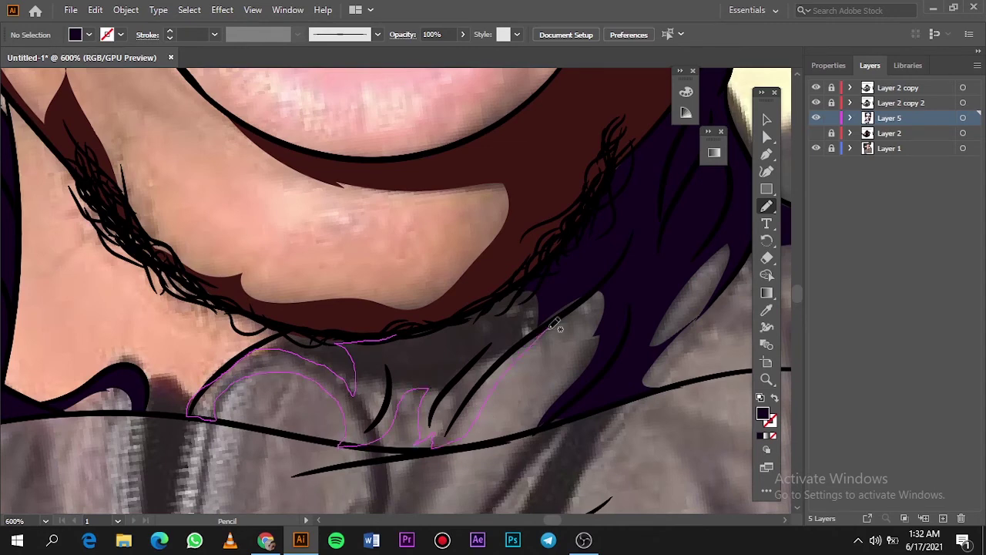
mouse_move(554, 325)
mouse_down()
mouse_move(473, 308)
mouse_move(451, 319)
mouse_move(416, 252)
mouse_up()
Step: Add more dark purple fold shadows on the jacket, including one at lower left
scroll(538, 316, down, 5)
scroll(540, 345, up, 2)
scroll(409, 306, up, 3)
scroll(414, 308, right, 3)
mouse_move(356, 306)
mouse_down()
mouse_move(616, 283)
mouse_move(583, 292)
mouse_move(557, 332)
mouse_up()
scroll(570, 330, right, 2)
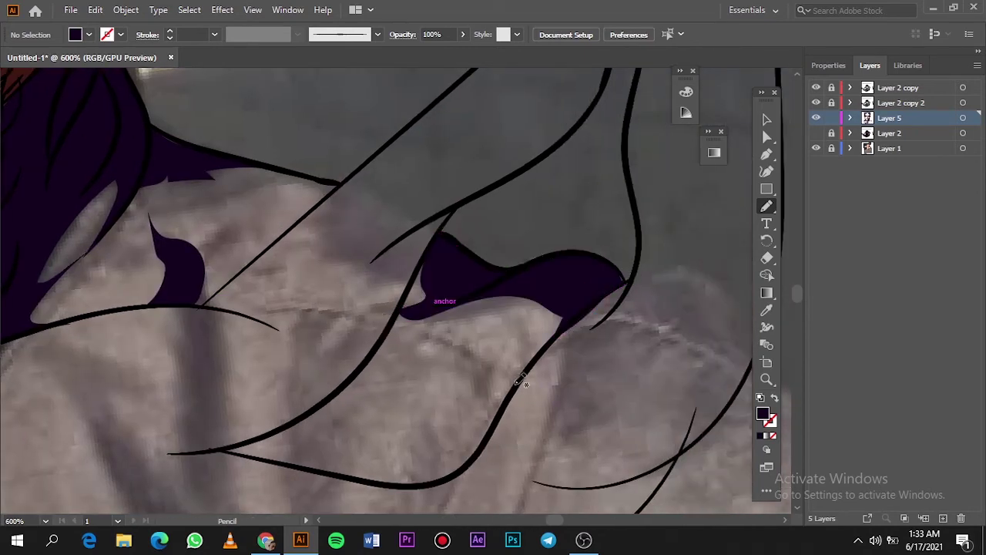
drag(488, 445, 486, 446)
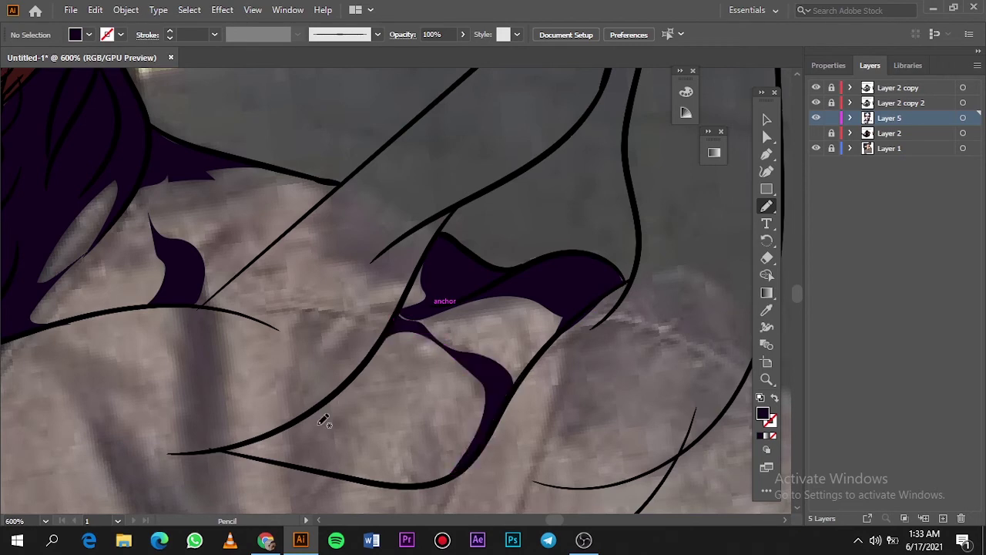
drag(323, 418, 330, 416)
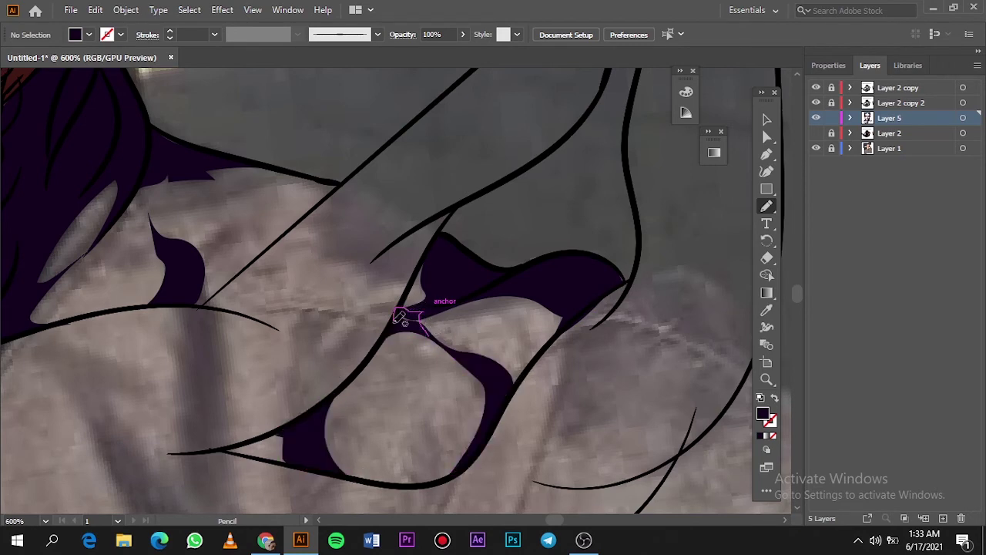
key(ctrl+0)
Step: Check the shadows, then add a small purple shadow on the chest
click(816, 133)
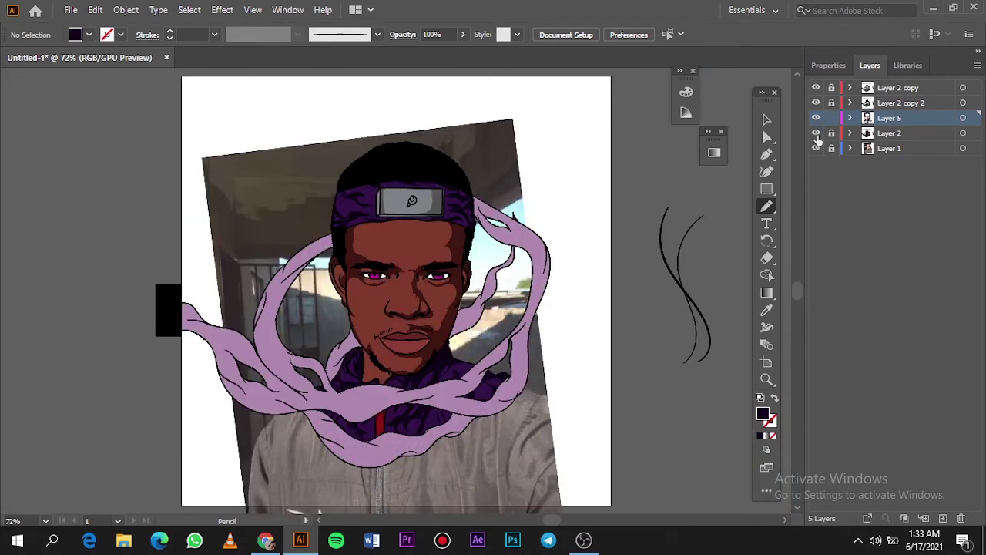
click(815, 133)
scroll(437, 414, up, 5)
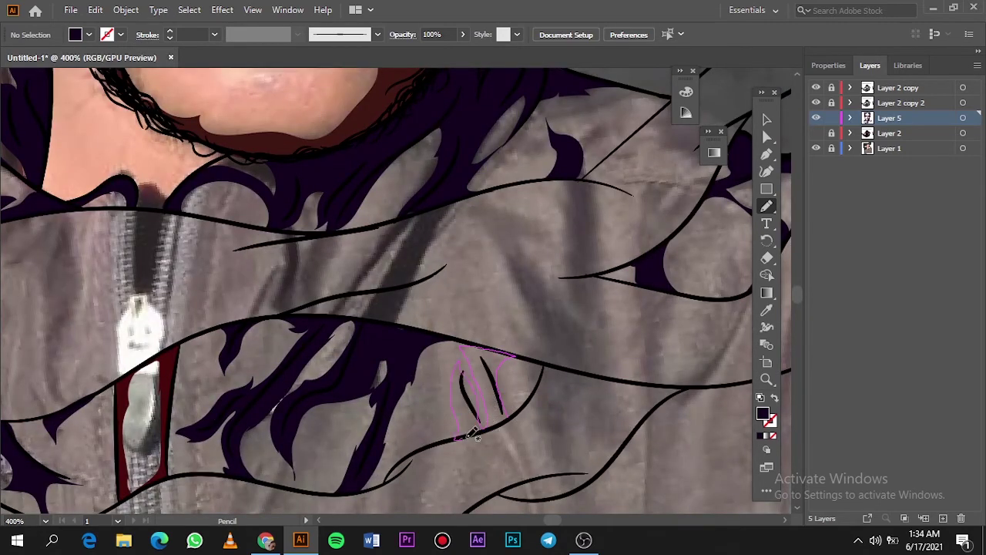
drag(471, 435, 471, 436)
scroll(343, 365, up, 10)
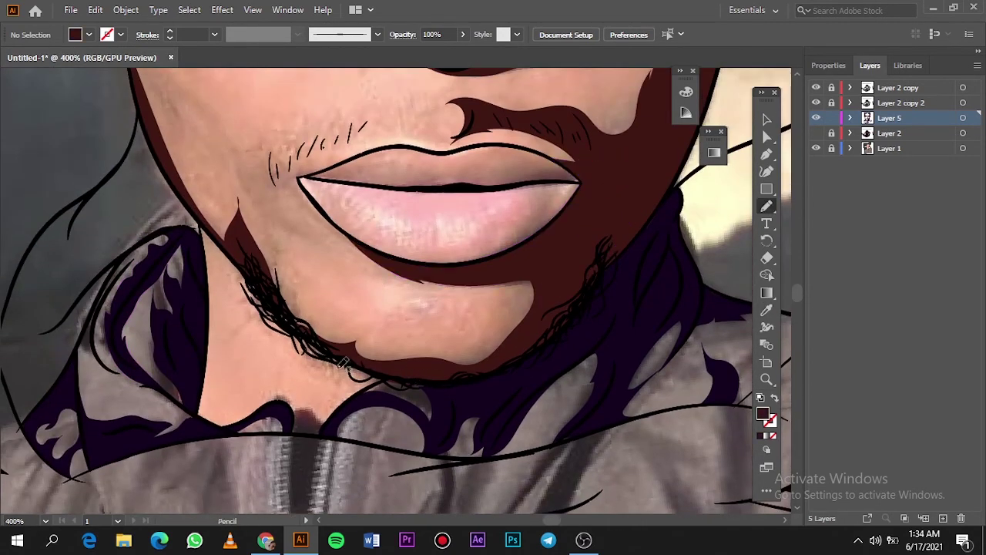
Step: Trace the dark brown shadow along the chin and jawline
drag(388, 378, 246, 302)
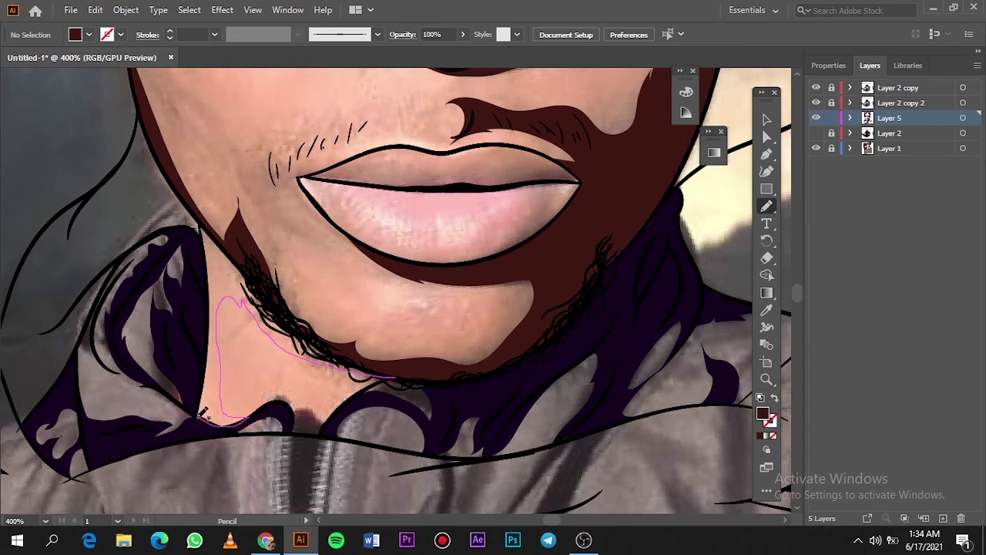
drag(206, 226, 397, 374)
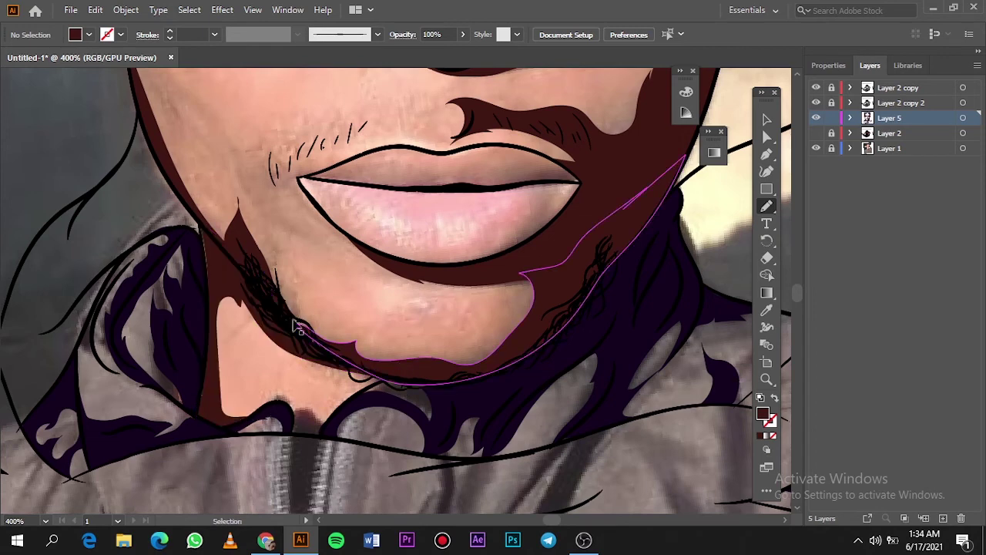
scroll(298, 264, up, 5)
drag(176, 114, 220, 483)
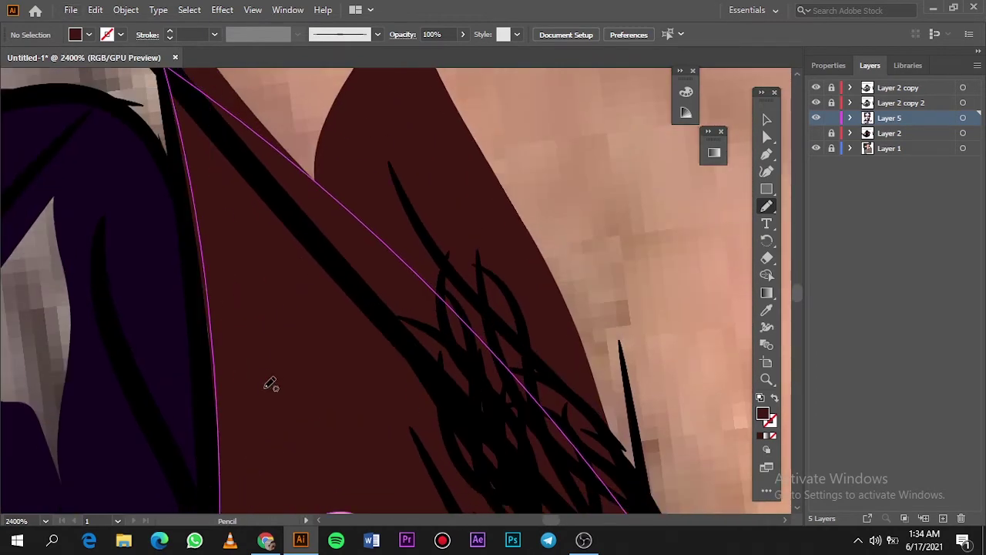
key(ctrl+0)
Step: Add a dark brown shadow along the face edge beneath the beard
click(815, 148)
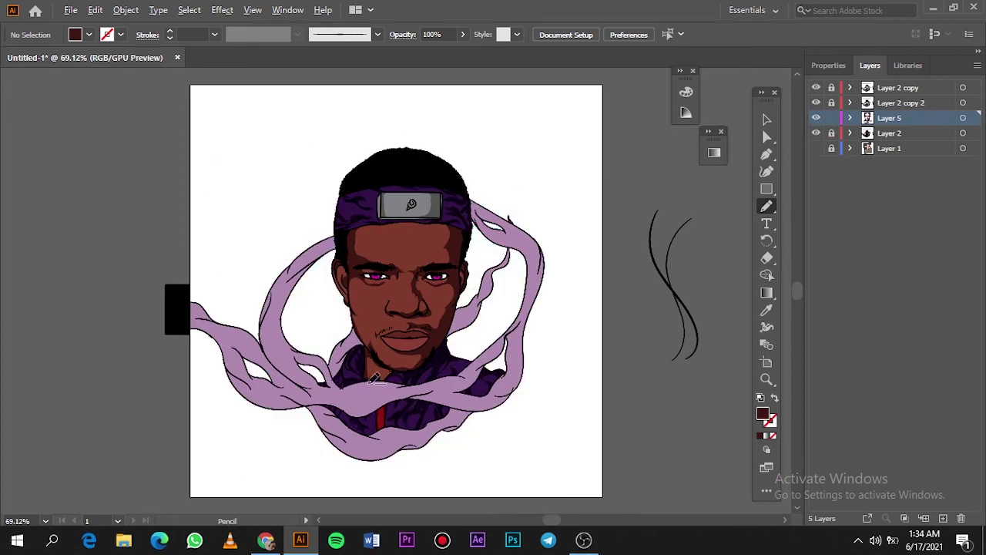
scroll(405, 301, up, 8)
drag(501, 328, 343, 416)
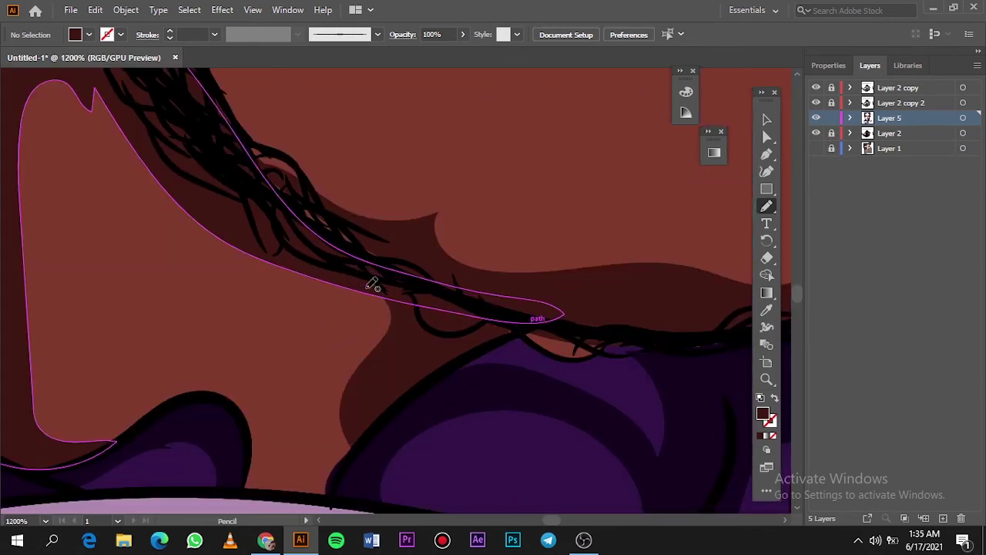
drag(343, 416, 374, 286)
key(ctrl+0)
scroll(377, 279, up, 10)
Step: Sample the eye white and set the fill to a light grey
key(i)
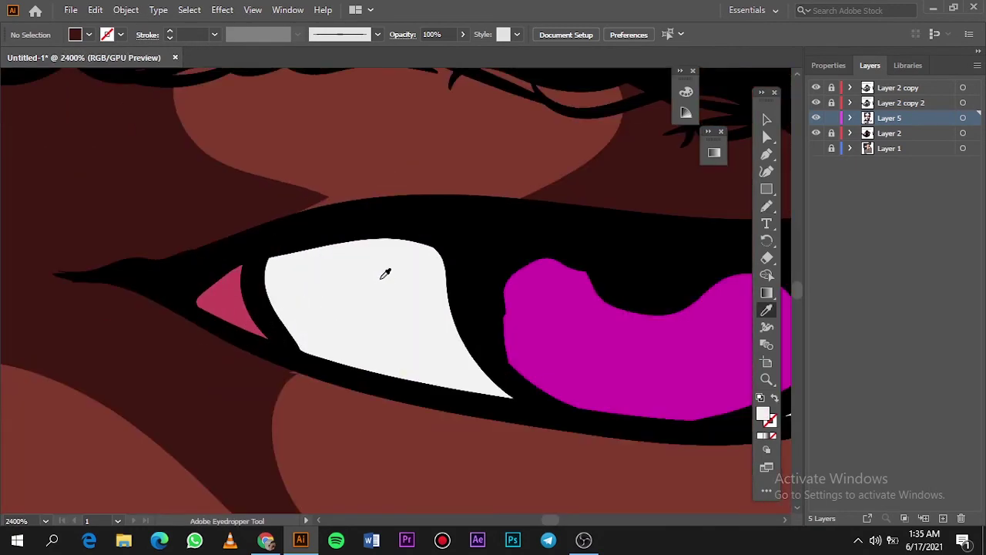
click(385, 271)
double_click(762, 413)
click(562, 156)
click(899, 81)
Step: Draw grey shadows across the tops of both eye whites
key(n)
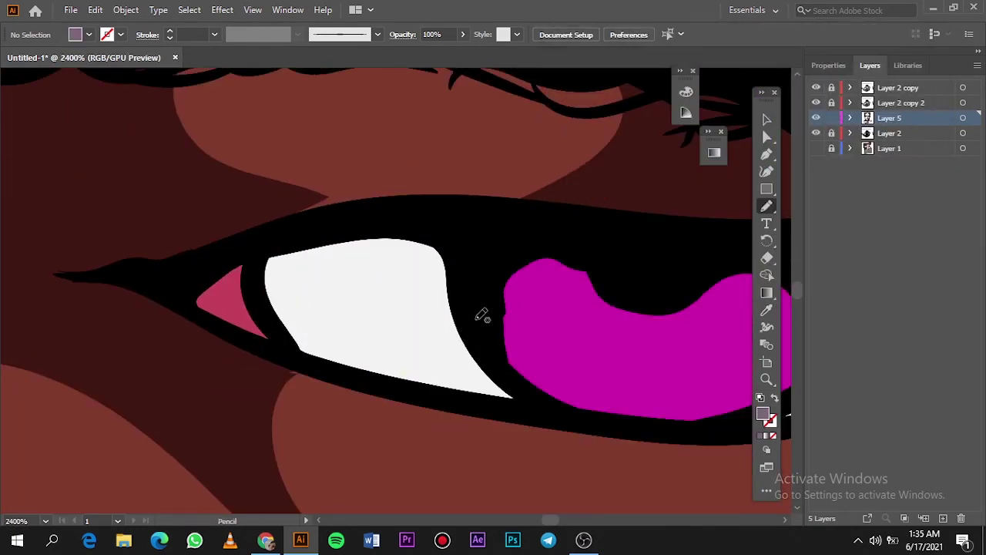
mouse_move(480, 315)
mouse_down()
mouse_move(264, 293)
mouse_move(484, 318)
mouse_up()
scroll(484, 318, left, 10)
drag(432, 339, 420, 346)
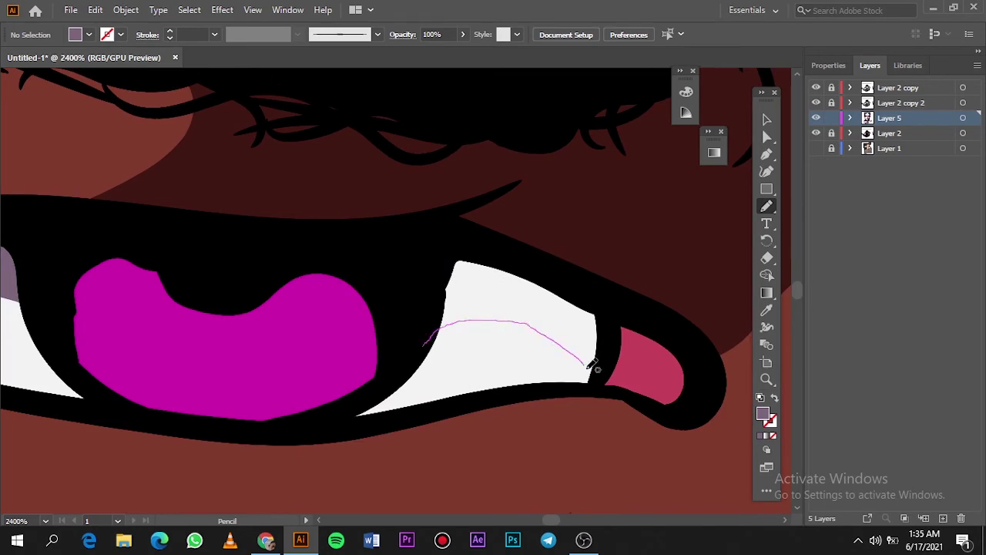
key(ctrl+minus)
key(ctrl+minus)
key(ctrl+minus)
scroll(416, 364, up, 10)
drag(561, 352, 359, 401)
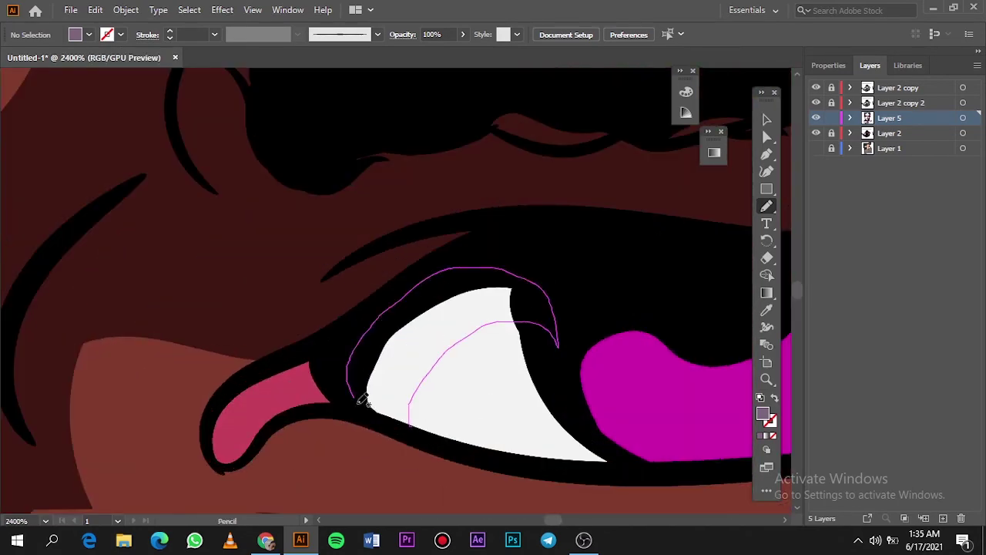
scroll(359, 401, right, 10)
mouse_move(458, 355)
mouse_down()
mouse_move(607, 383)
mouse_move(454, 348)
mouse_up()
key(ctrl+0)
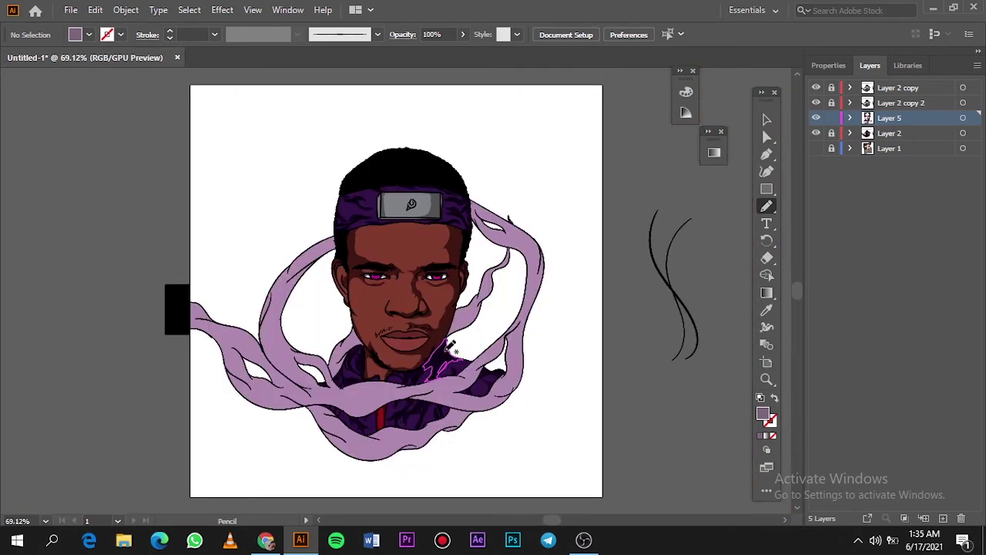
Step: Sample the magenta iris and set the fill to dark purple #4C0242
scroll(398, 341, up, 10)
key(i)
click(416, 416)
double_click(762, 414)
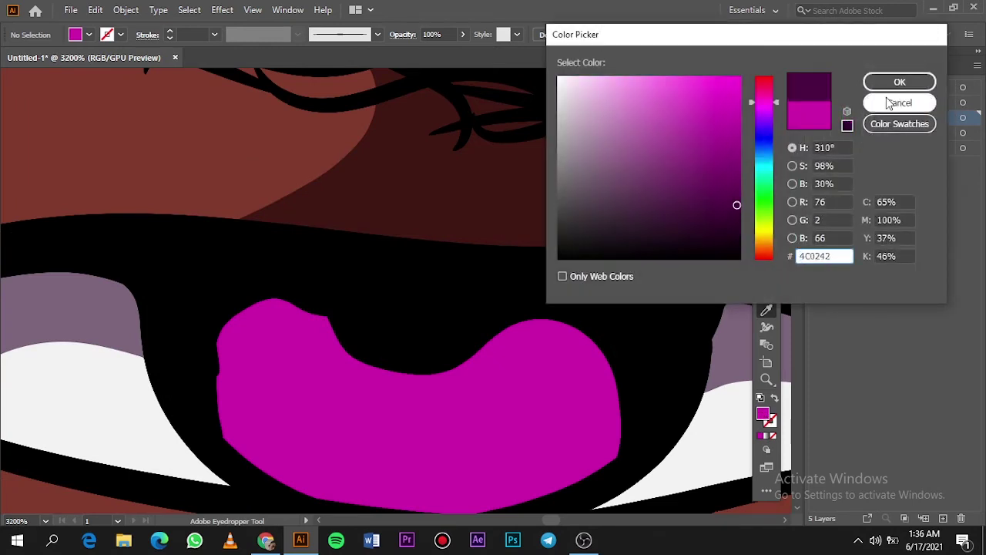
click(898, 82)
Step: Draw the dark purple shadow rim over the top of the iris
key(n)
scroll(462, 439, down, 3)
mouse_move(551, 428)
mouse_down()
mouse_move(583, 361)
mouse_move(295, 288)
mouse_move(220, 385)
mouse_move(670, 312)
mouse_move(528, 440)
mouse_up()
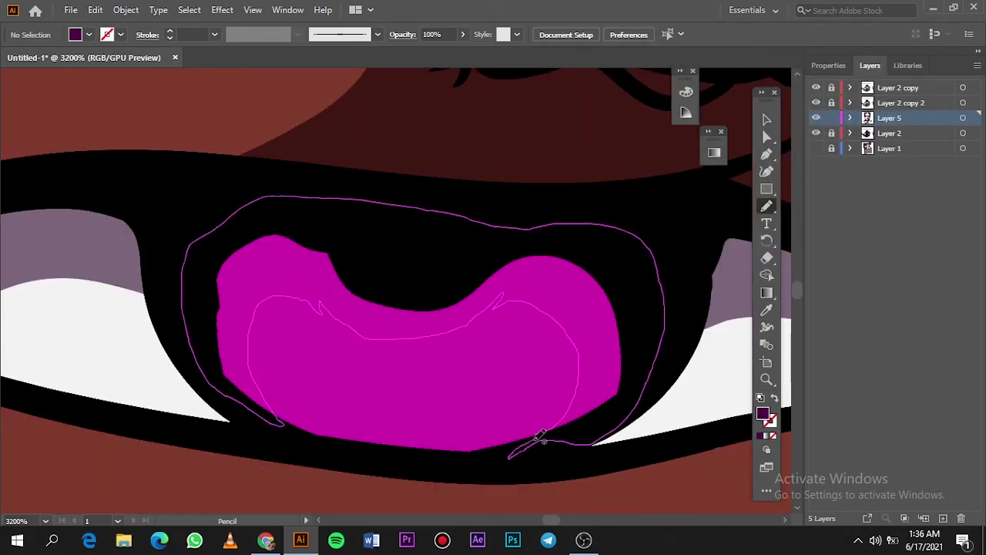
key(ctrl+0)
scroll(535, 346, up, 10)
mouse_move(324, 445)
mouse_down()
mouse_move(245, 307)
mouse_move(621, 269)
mouse_move(605, 431)
mouse_move(96, 256)
mouse_move(334, 445)
mouse_up()
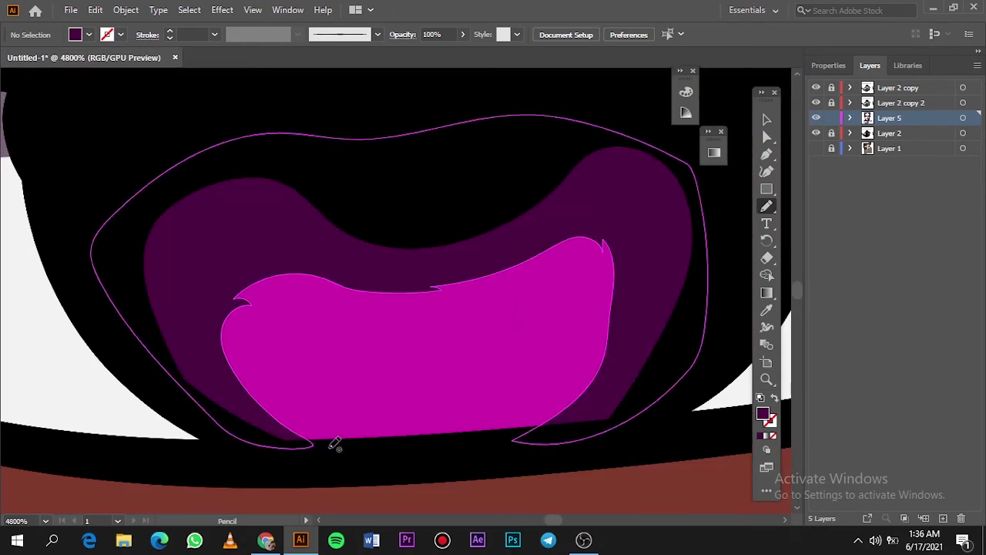
key(ctrl+0)
scroll(422, 326, up, 2)
Step: Sample the lip colour and change the fill to a darker red for the lip shadow
scroll(422, 327, up, 4)
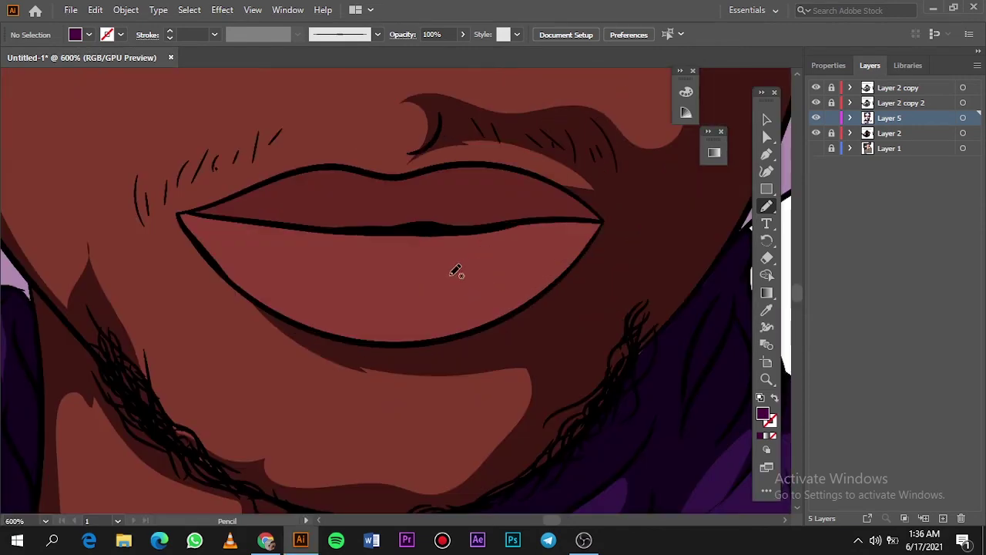
key(i)
click(456, 271)
double_click(763, 413)
click(684, 198)
key(Return)
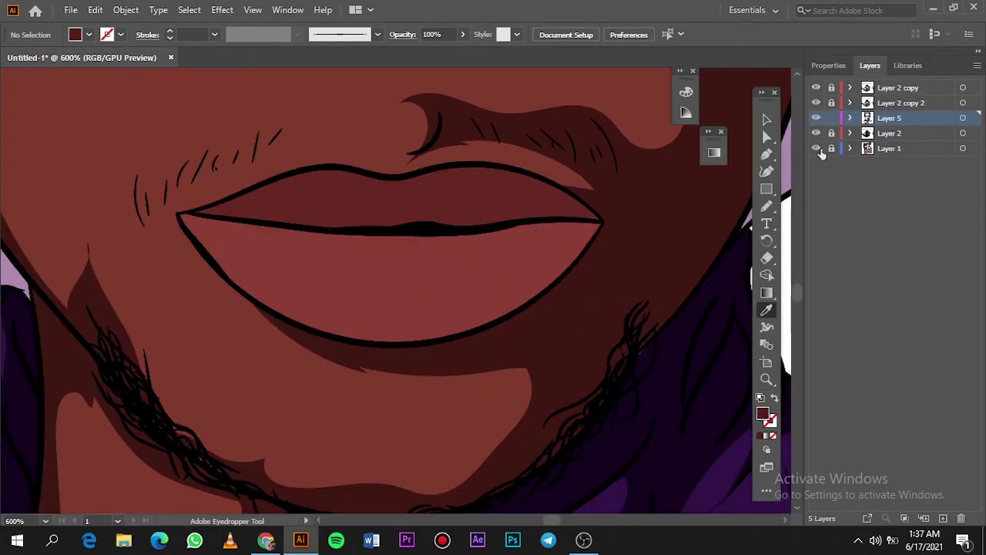
Step: Trace a darker red Pencil shadow along the lower lip over the reference photo
click(816, 132)
key(ctrl+plus)
key(b)
key(n)
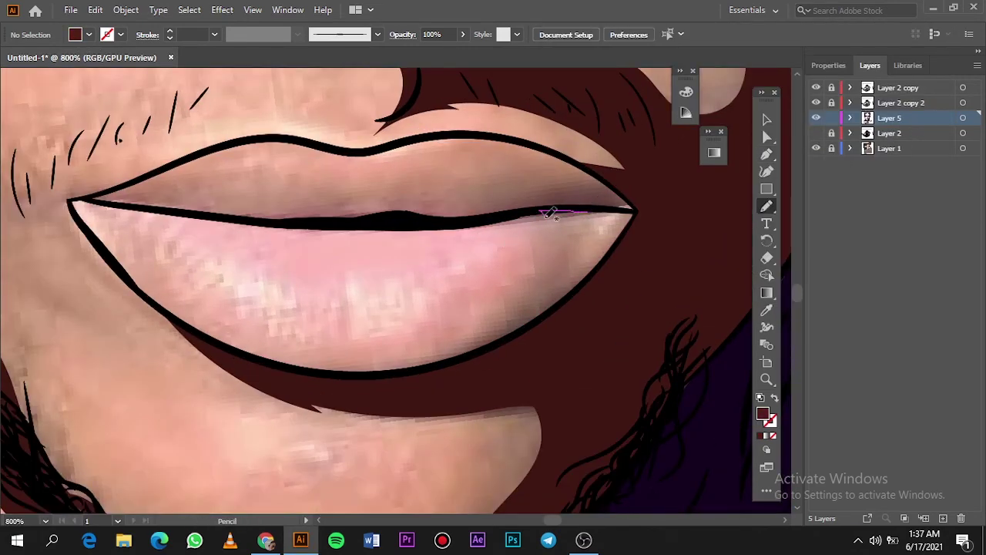
drag(461, 333, 485, 342)
drag(607, 206, 631, 212)
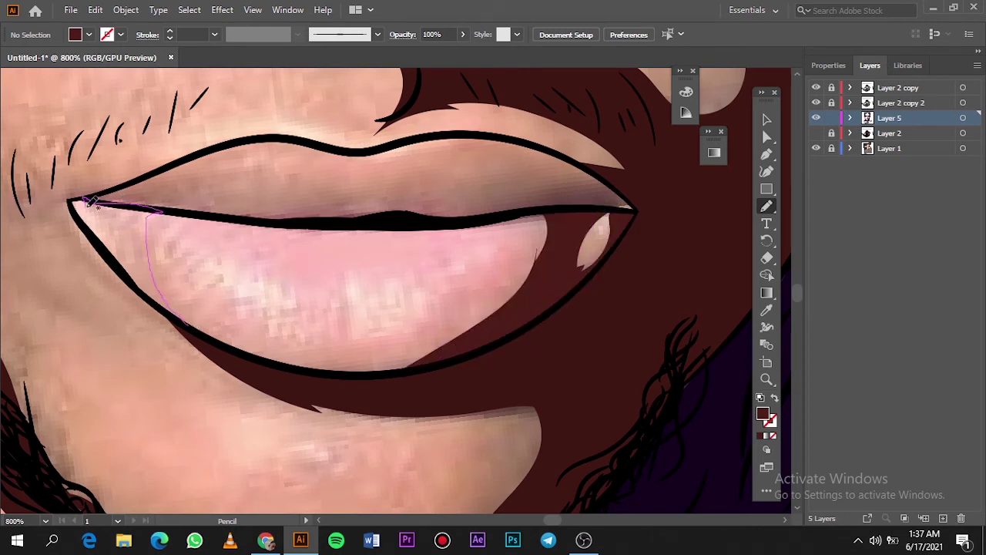
drag(91, 202, 185, 320)
Step: Review the lip shadow by toggling the reference photo and artwork layers on and off
key(ctrl+0)
click(816, 148)
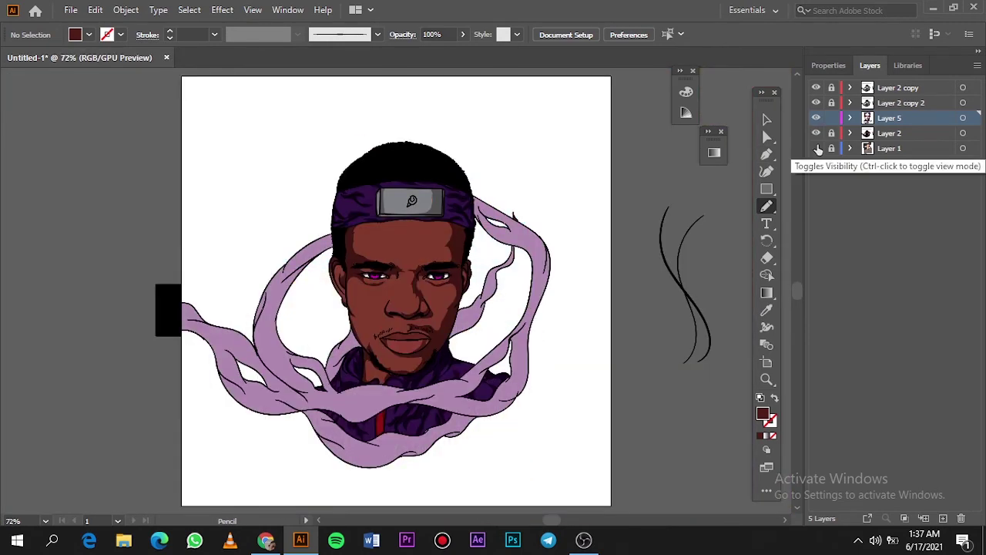
click(816, 148)
click(816, 133)
scroll(418, 345, up, 6)
click(816, 133)
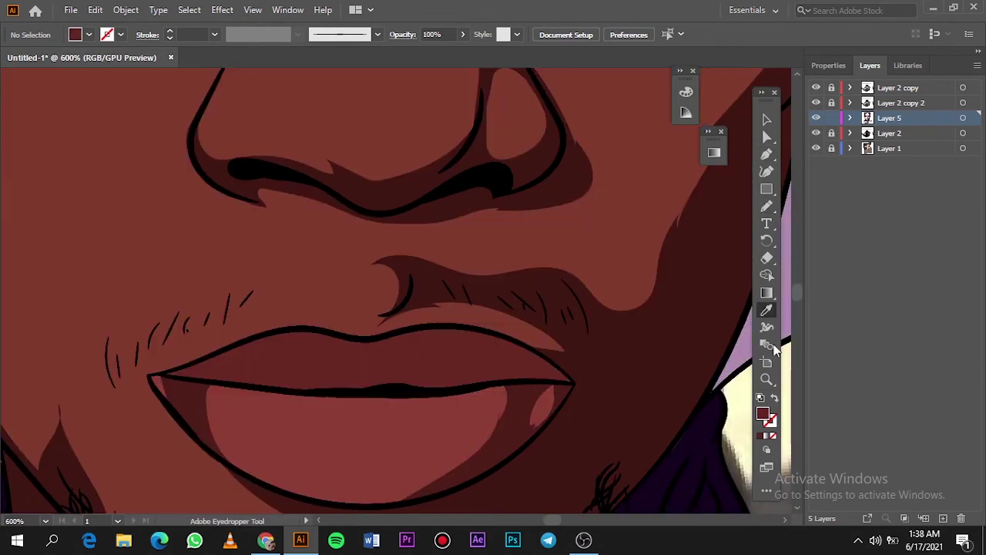
double_click(762, 414)
click(898, 81)
click(816, 133)
scroll(559, 362, up, 2)
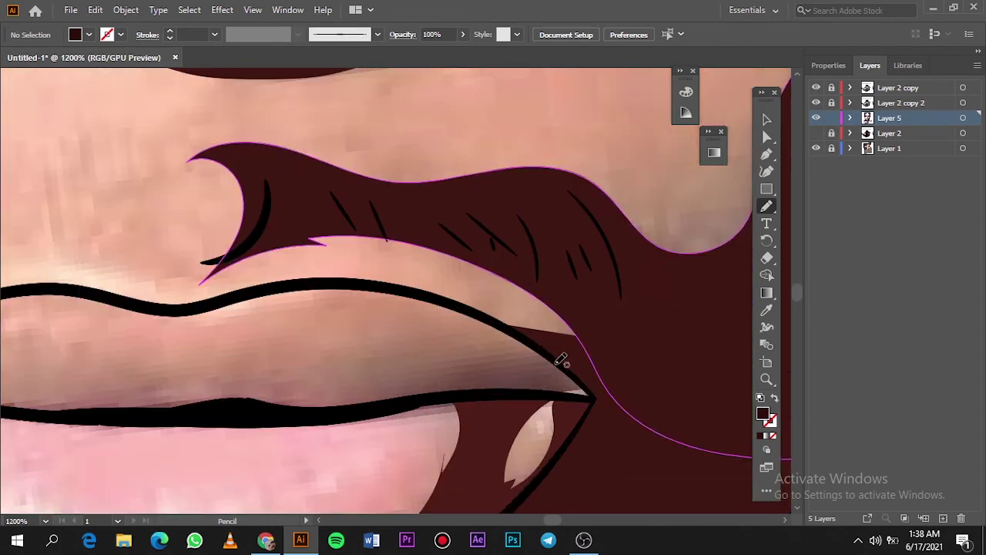
scroll(554, 363, left, 4)
scroll(555, 363, left, 1)
Step: Draw the closed upper-lip shadow shape, then fit the artboard and hide the reference photo
drag(751, 380, 657, 315)
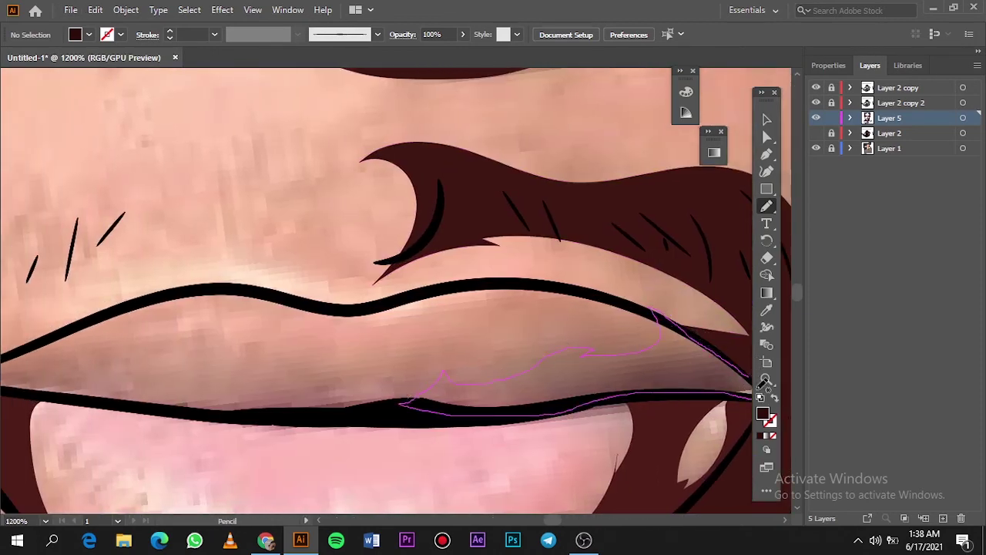
drag(424, 389, 749, 382)
scroll(366, 410, left, 3)
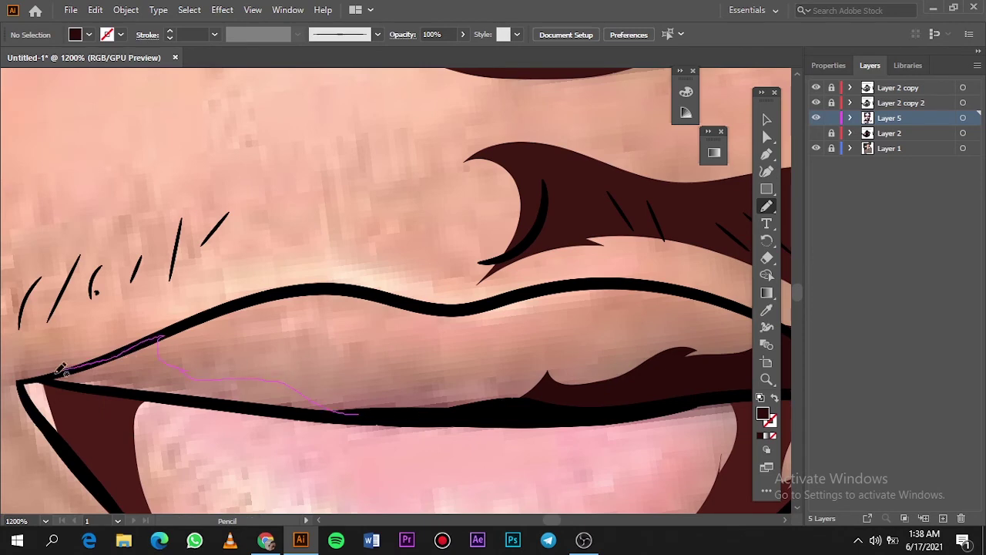
drag(194, 367, 373, 416)
key(ctrl+0)
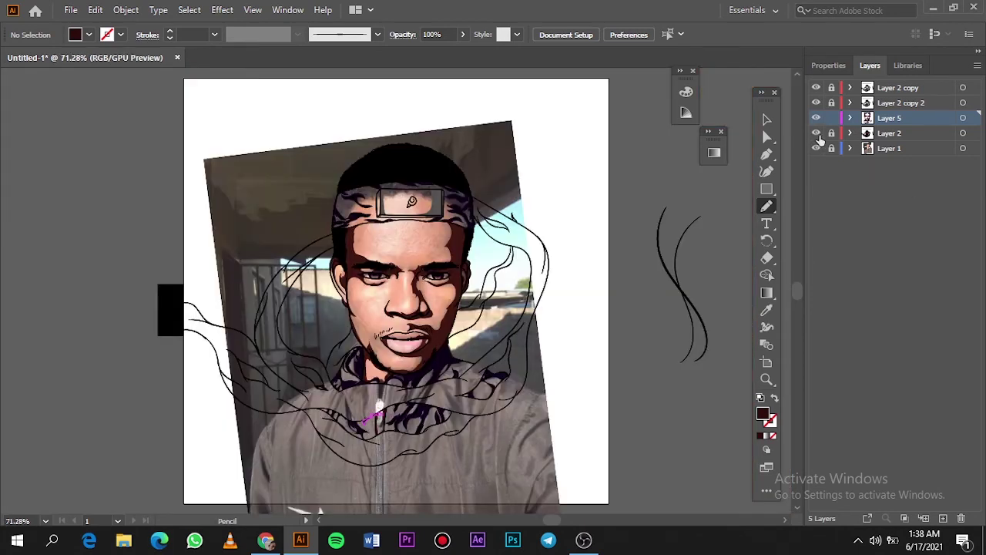
click(816, 148)
Step: Sample the lavender cloth colour and darken it to a dark purple fill
key(i)
click(449, 399)
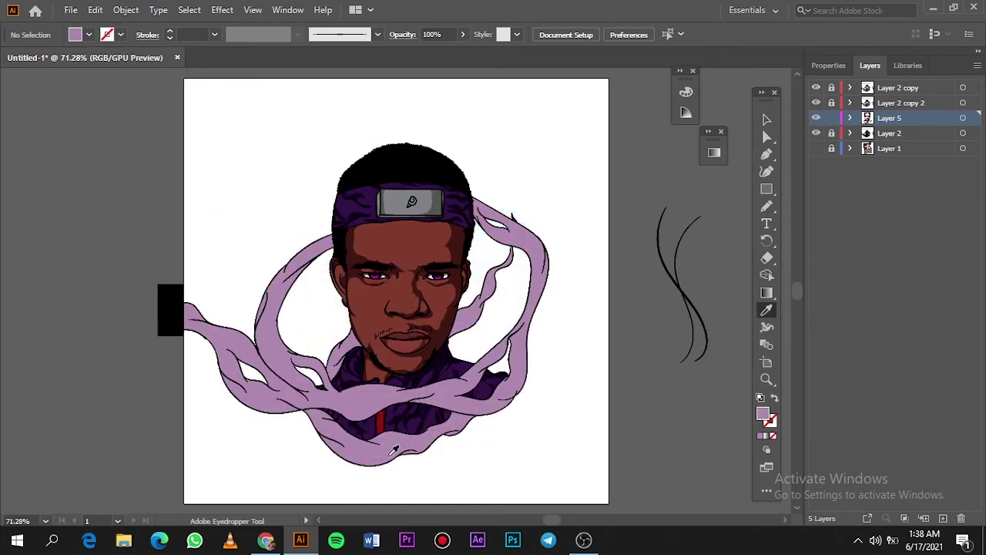
scroll(381, 460, up, 2)
scroll(381, 460, up, 2)
double_click(763, 413)
click(592, 136)
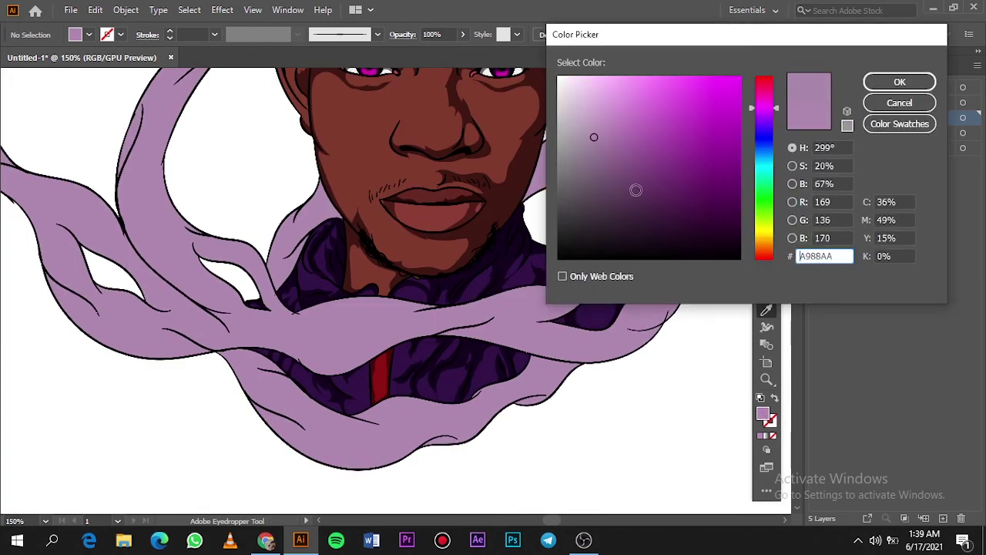
click(601, 218)
click(598, 209)
Step: Draw a dark purple Pencil shadow shape on the cloth band
click(899, 82)
key(n)
scroll(277, 389, up, 3)
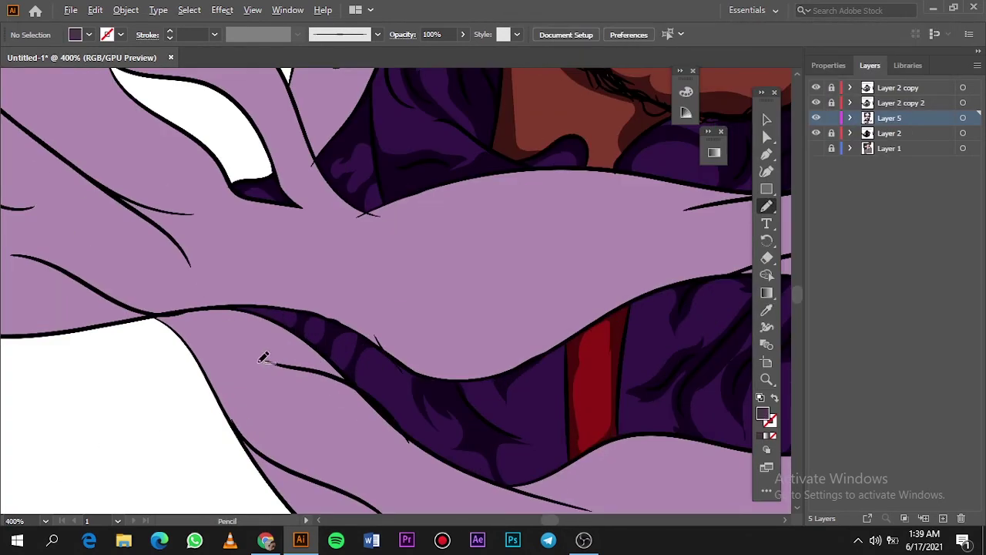
scroll(141, 168, up, 3)
mouse_move(244, 370)
mouse_down()
mouse_move(521, 375)
mouse_move(300, 209)
mouse_move(150, 165)
mouse_up()
key(ctrl+0)
scroll(377, 408, up, 5)
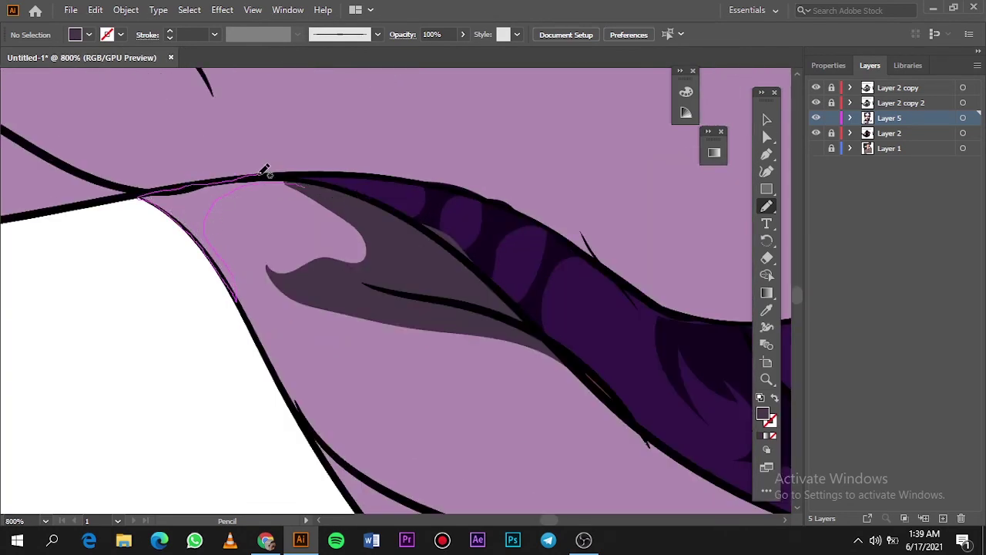
Step: Shade the top of a cloth fold and the cloth's left edge
drag(229, 276, 298, 181)
scroll(302, 178, down, 4)
scroll(302, 178, right, 1)
drag(251, 269, 238, 228)
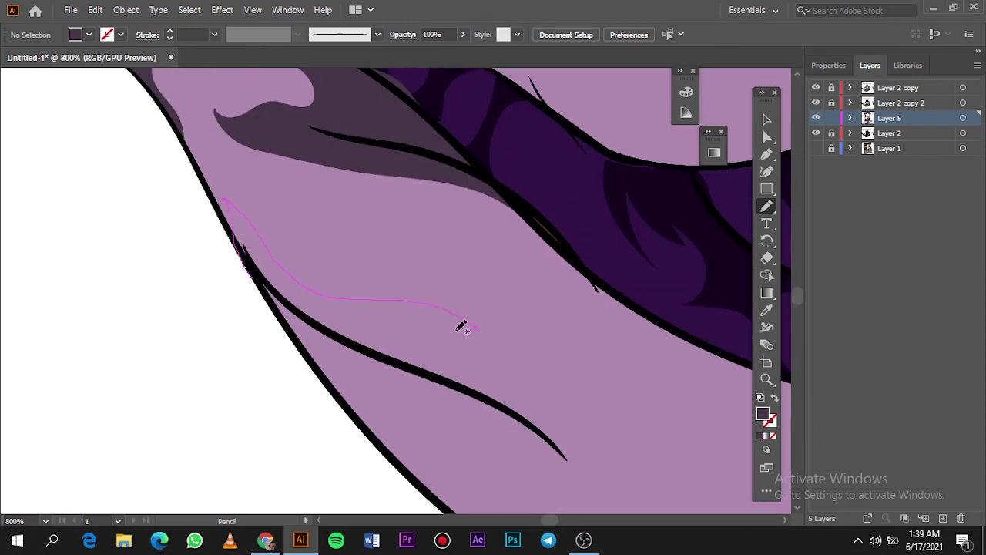
drag(391, 442, 255, 278)
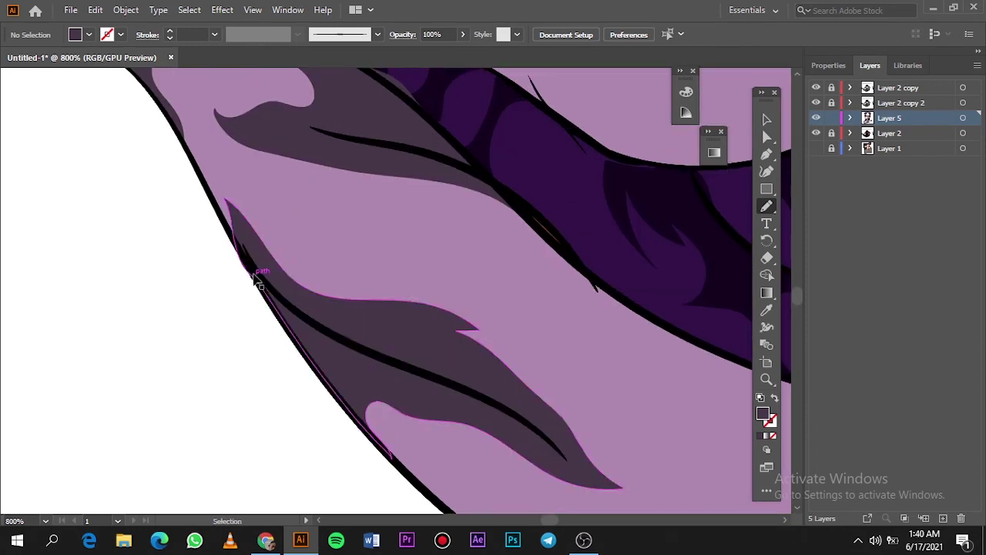
key(ctrl+0)
scroll(331, 362, up, 4)
Step: Darken the lower-fold shadow shapes to 14% brightness with Recolor Artwork
key(v)
scroll(292, 285, right, 1)
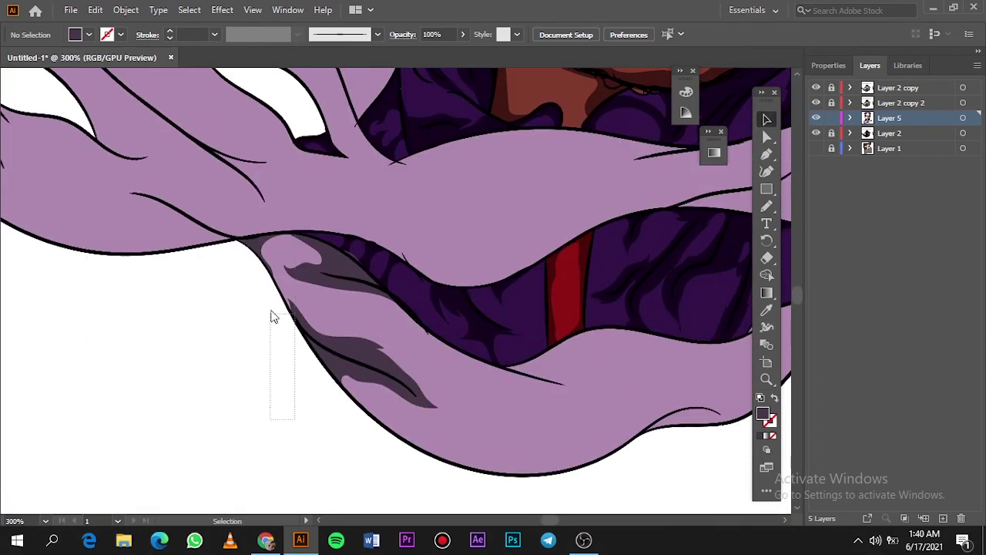
click(264, 243)
click(95, 10)
click(370, 264)
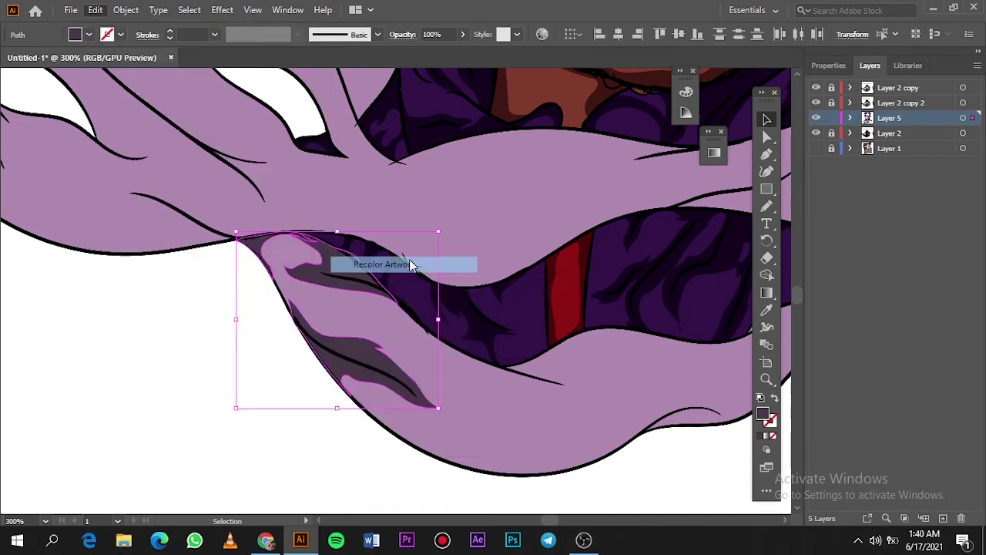
drag(696, 420, 688, 437)
key(Return)
key(ctrl+0)
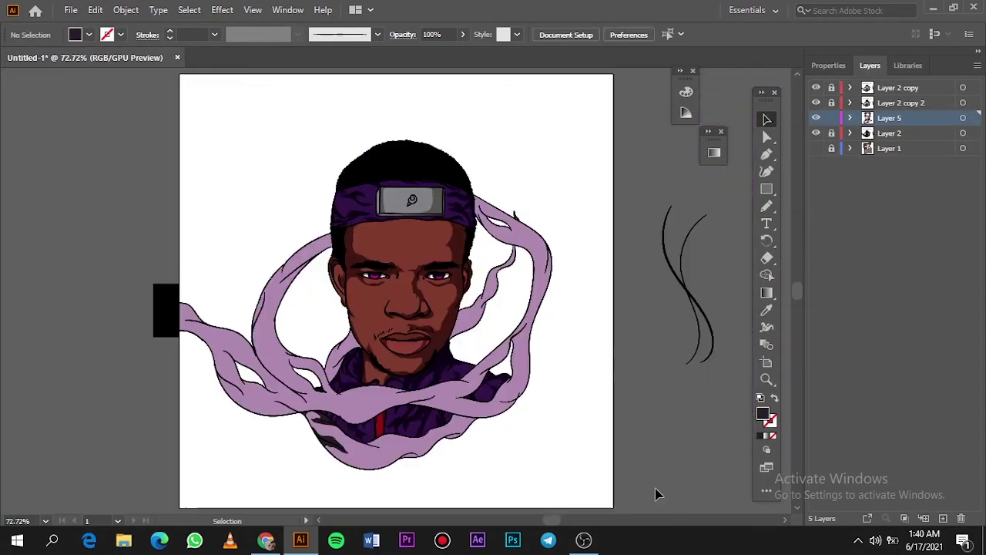
Step: Confirm the dark fill and draw a shadow under the red shirt stripe
double_click(763, 413)
key(Return)
click(652, 409)
scroll(511, 341, down, 1)
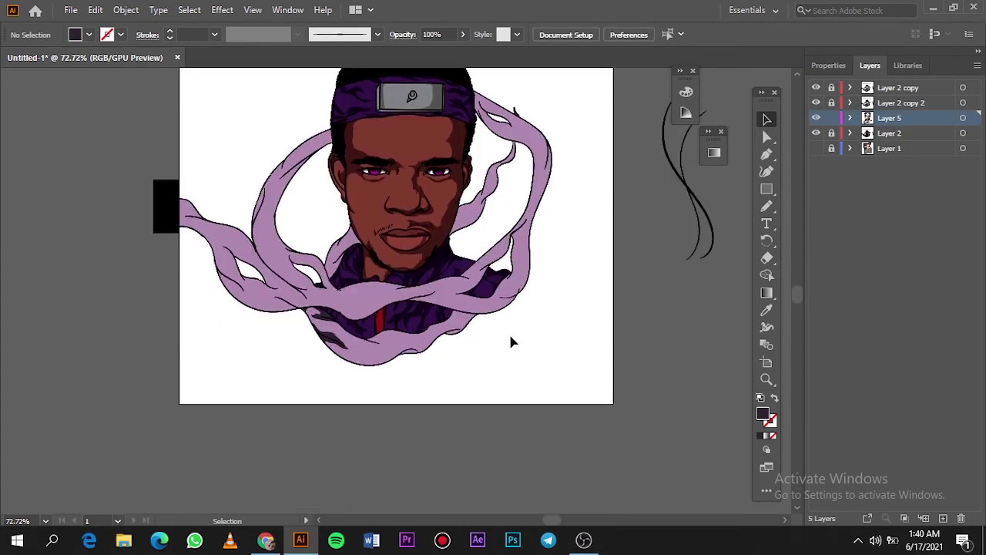
scroll(375, 341, up, 5)
key(n)
scroll(362, 361, up, 1)
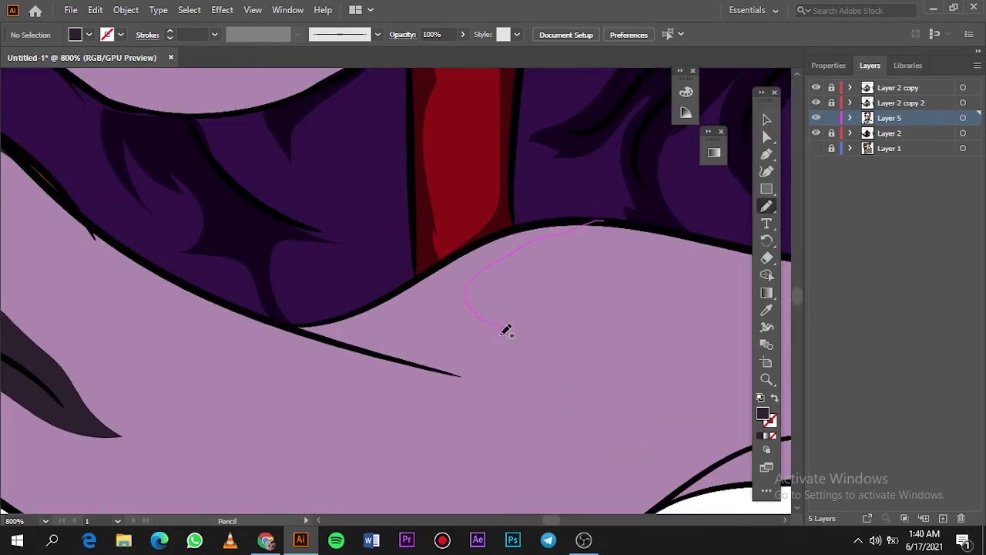
mouse_move(472, 389)
mouse_down()
mouse_move(341, 313)
mouse_move(550, 220)
mouse_move(597, 222)
mouse_up()
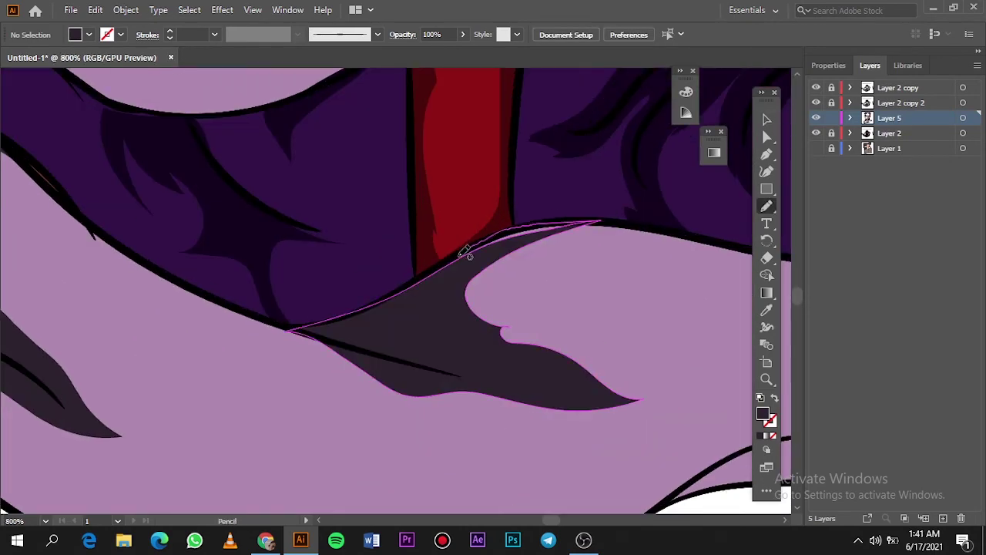
key(ctrl+0)
scroll(473, 403, up, 5)
scroll(439, 359, down, 1)
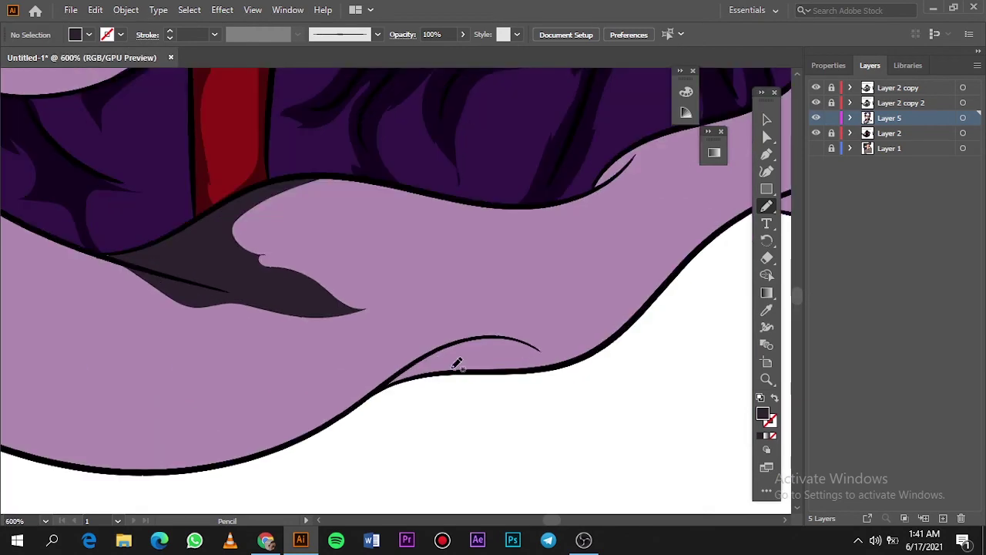
Step: Add shadows along the cloth's lower edge and inside a cloth fold
drag(451, 360, 551, 350)
mouse_move(428, 327)
mouse_down()
mouse_move(352, 411)
mouse_move(448, 362)
mouse_up()
key(ctrl+0)
scroll(292, 323, up, 6)
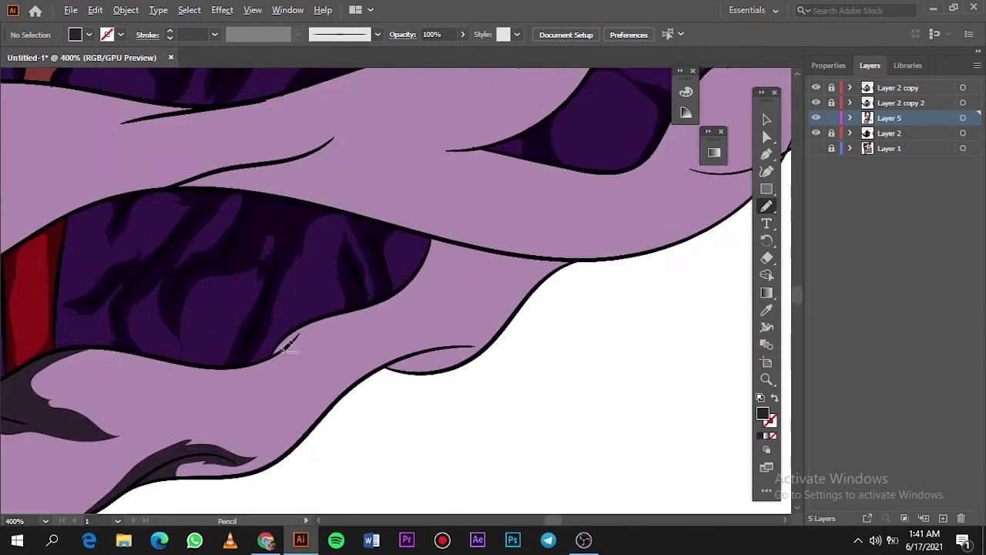
mouse_move(327, 289)
mouse_down()
mouse_move(259, 346)
mouse_move(322, 286)
mouse_up()
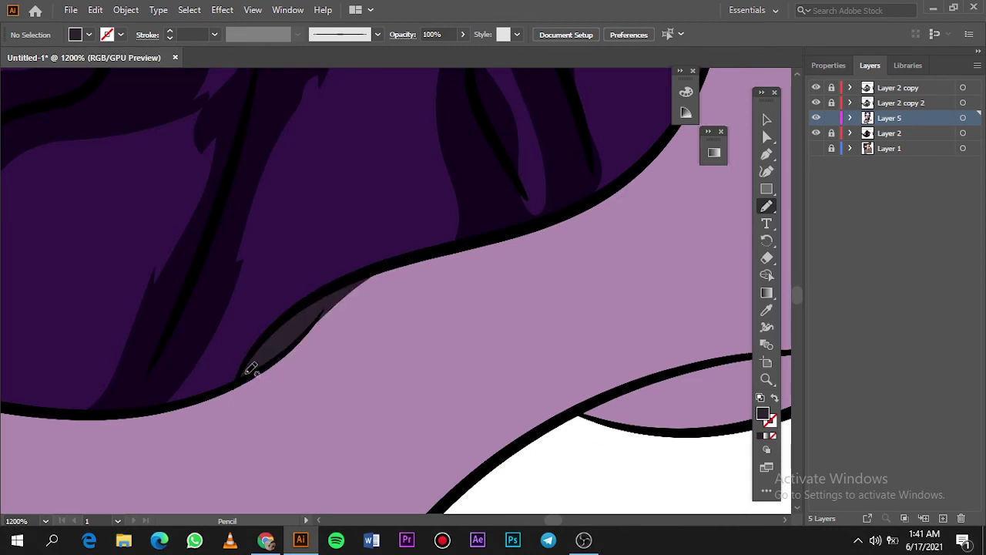
drag(399, 271, 238, 392)
key(ctrl+0)
scroll(425, 324, up, 5)
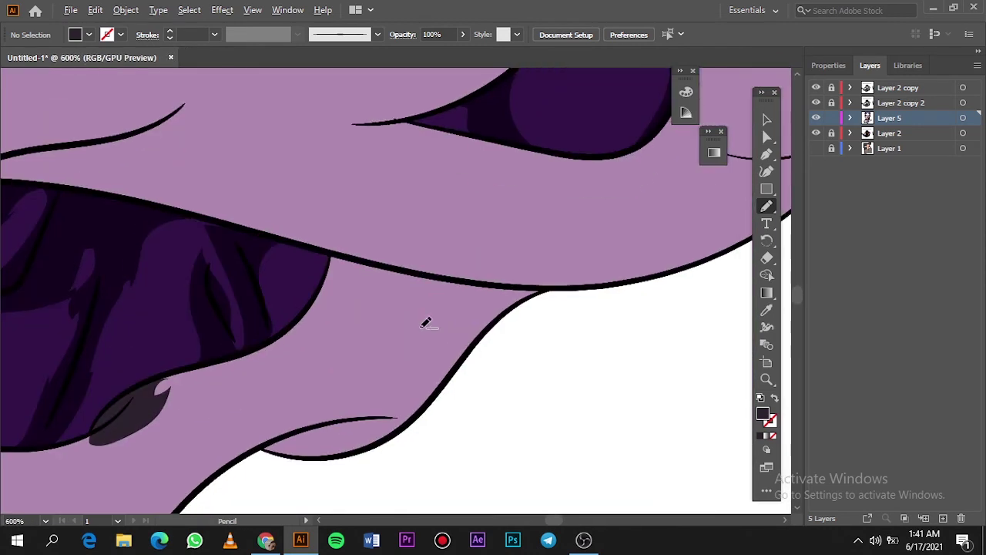
Step: Shade the cloth's lower curve, a fold's dark edge and the cloth's left end
drag(211, 479, 209, 474)
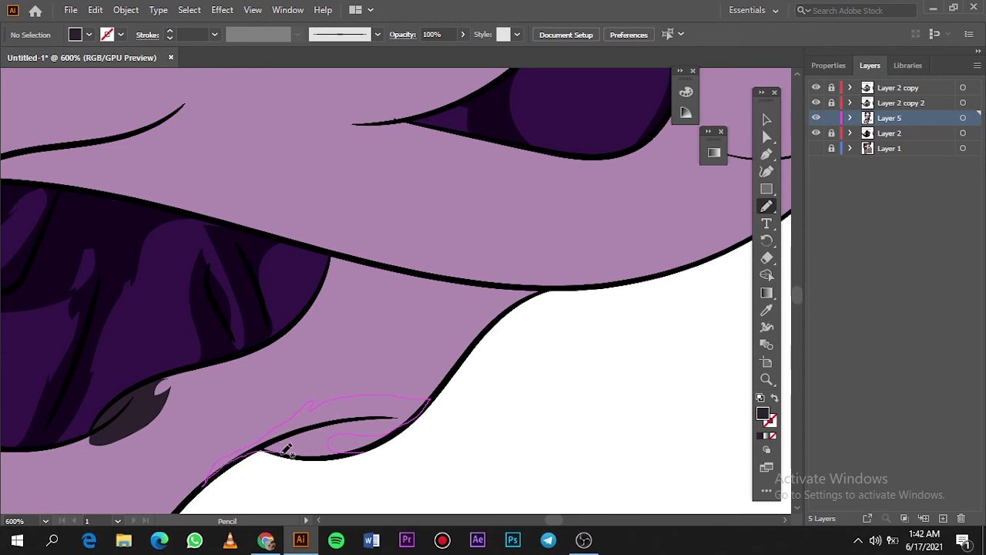
drag(277, 344, 339, 254)
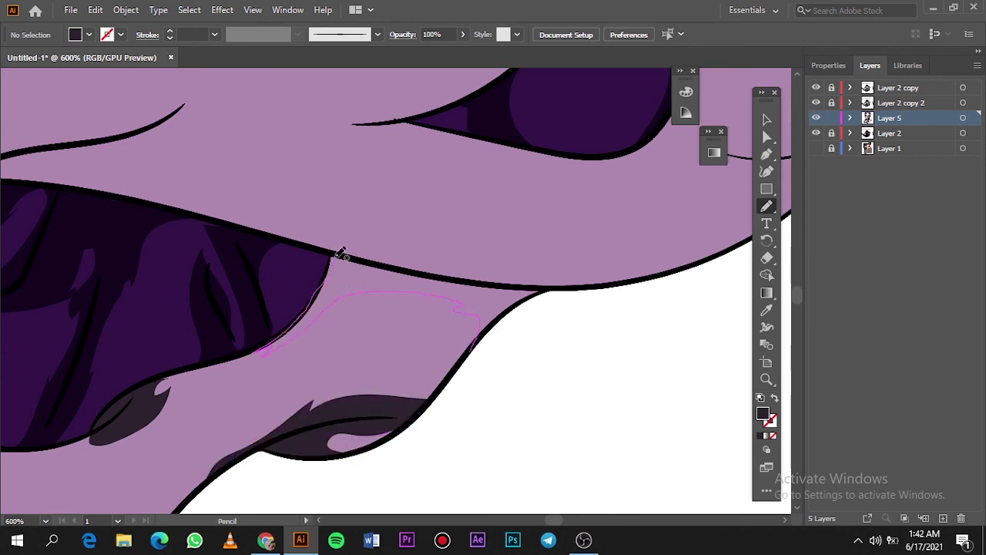
drag(544, 288, 544, 290)
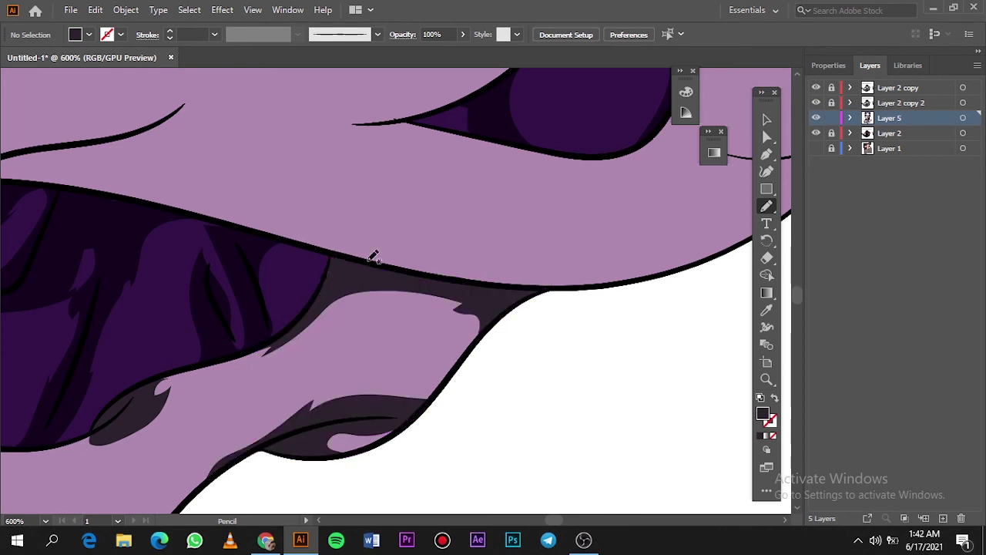
key(ctrl+0)
scroll(197, 249, up, 3)
scroll(197, 248, up, 4)
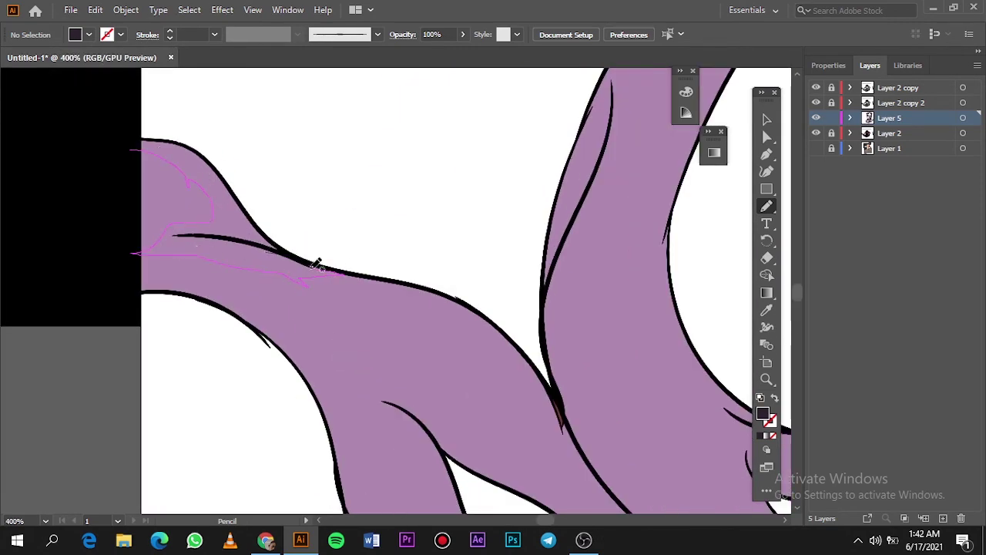
drag(173, 141, 147, 141)
key(ctrl+0)
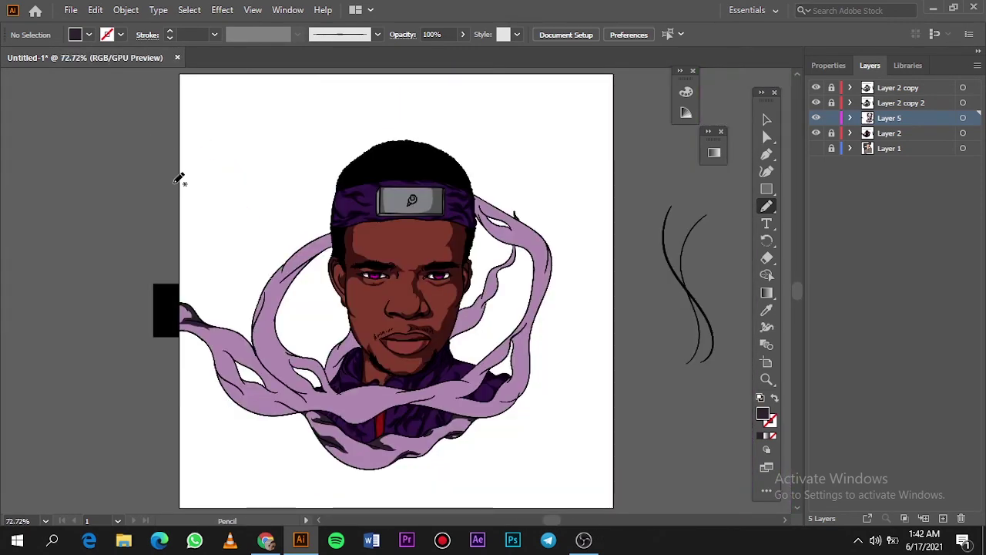
scroll(331, 241, up, 5)
Step: Add shadows in the left tentacle's fold and along its outer edge
drag(359, 291, 345, 254)
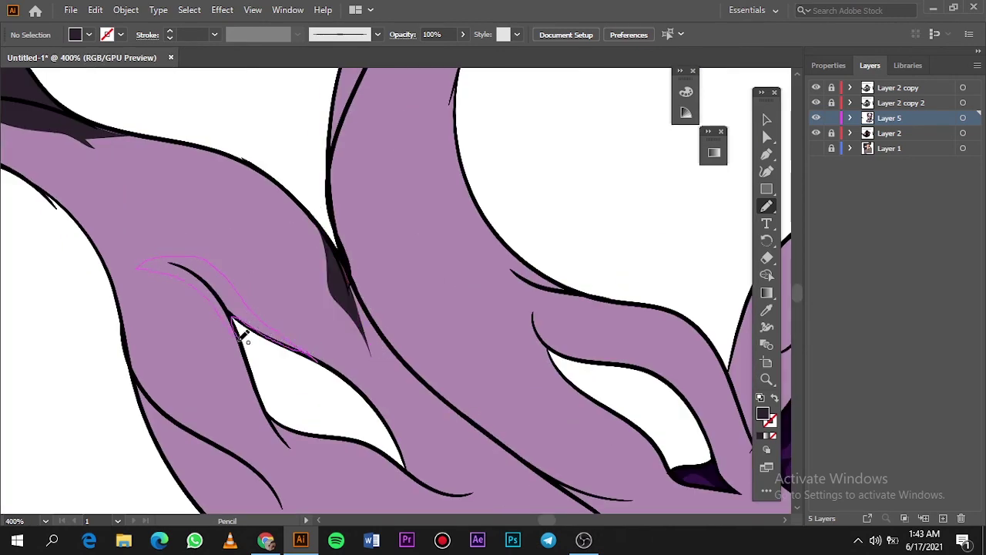
drag(241, 333, 231, 330)
key(ctrl+0)
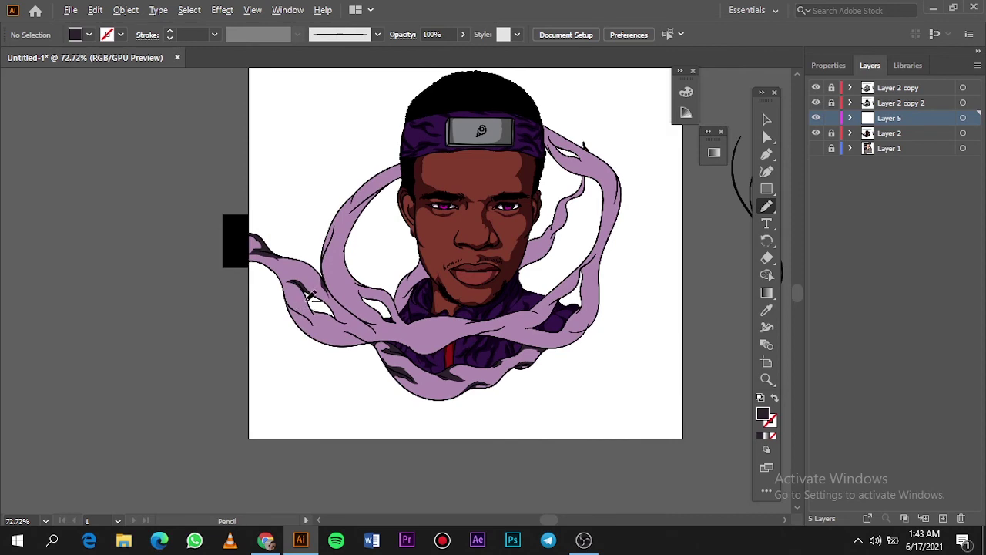
scroll(306, 303, up, 5)
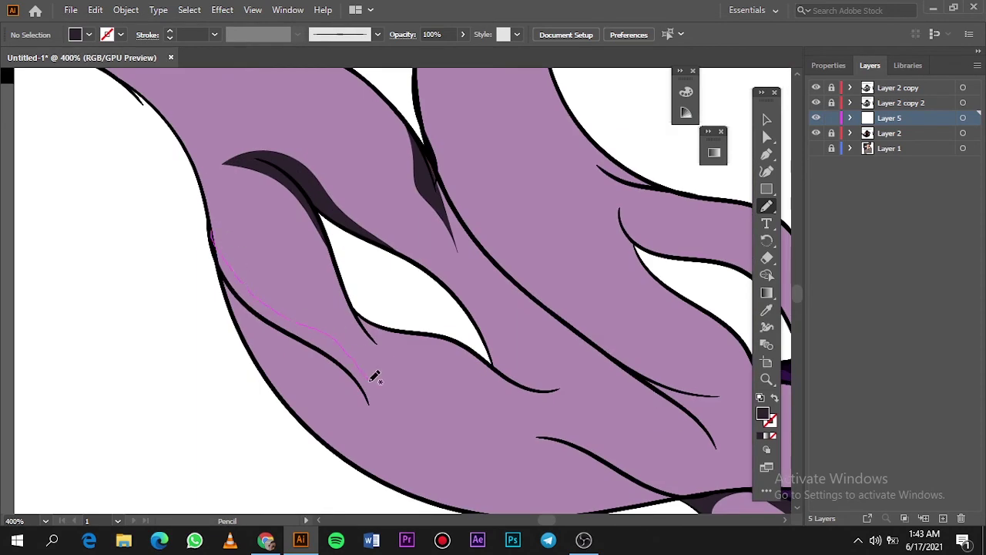
drag(373, 377, 288, 358)
drag(284, 394, 214, 231)
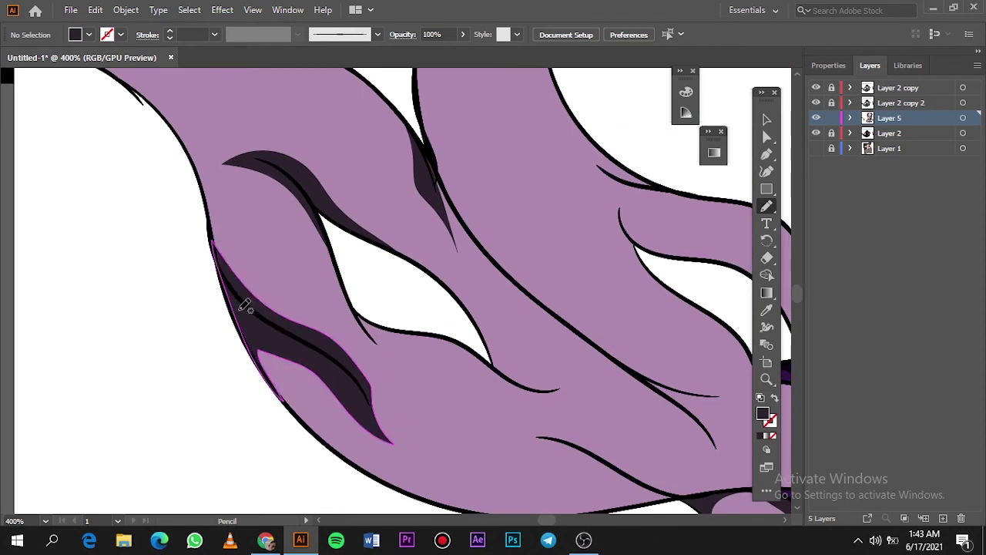
key(ctrl+0)
scroll(269, 389, up, 5)
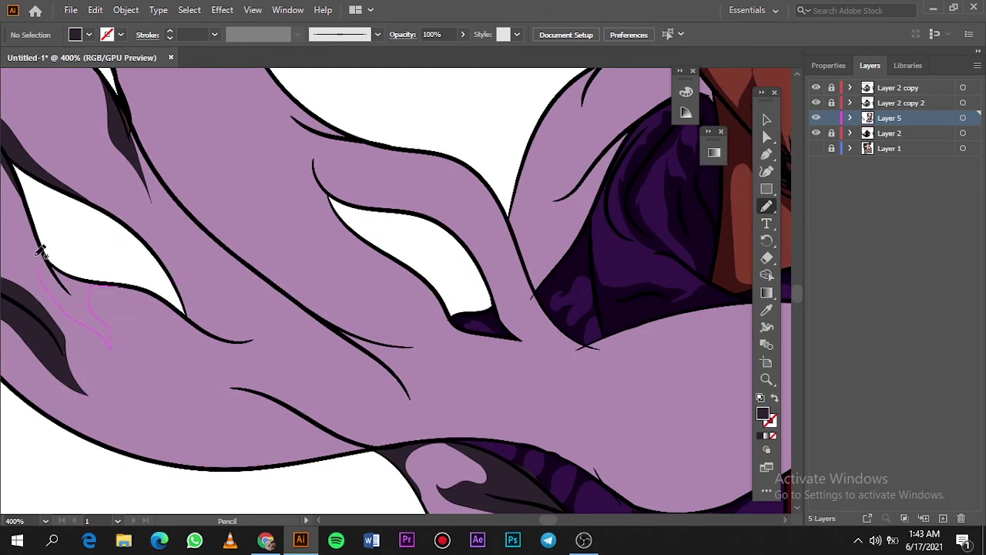
Step: Draw a small left-tentacle fold shadow and a shadow along the lower cloth line
drag(68, 263, 35, 224)
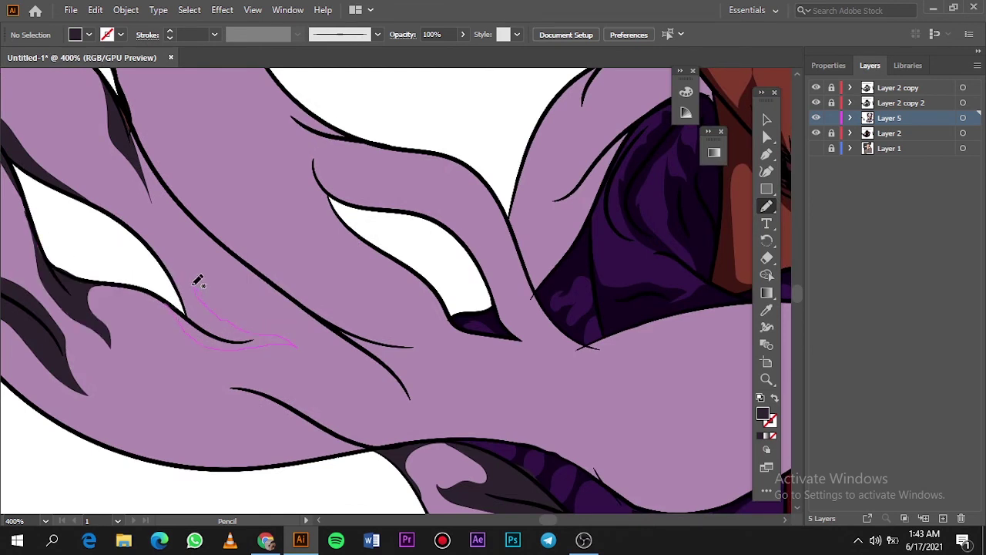
drag(98, 199, 164, 295)
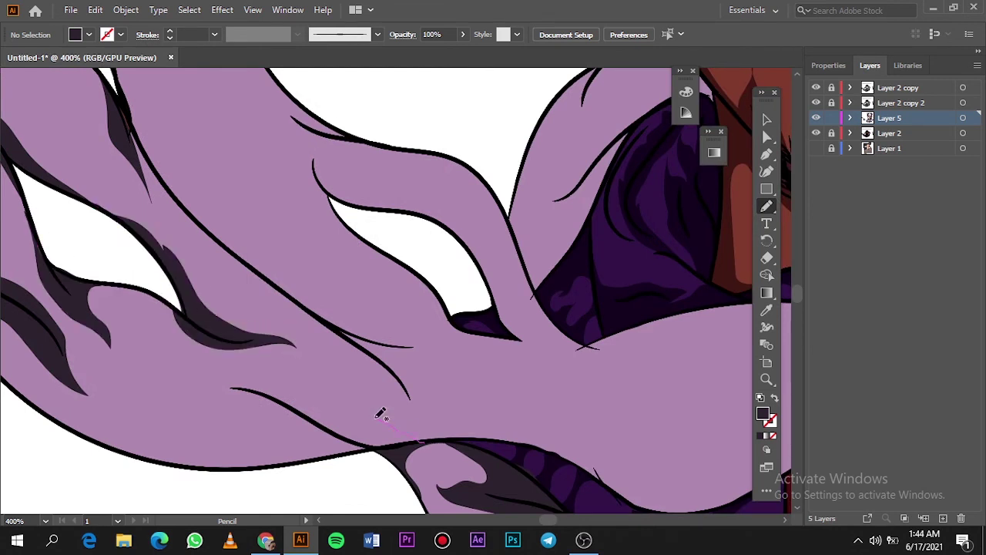
drag(380, 414, 216, 370)
drag(258, 420, 274, 466)
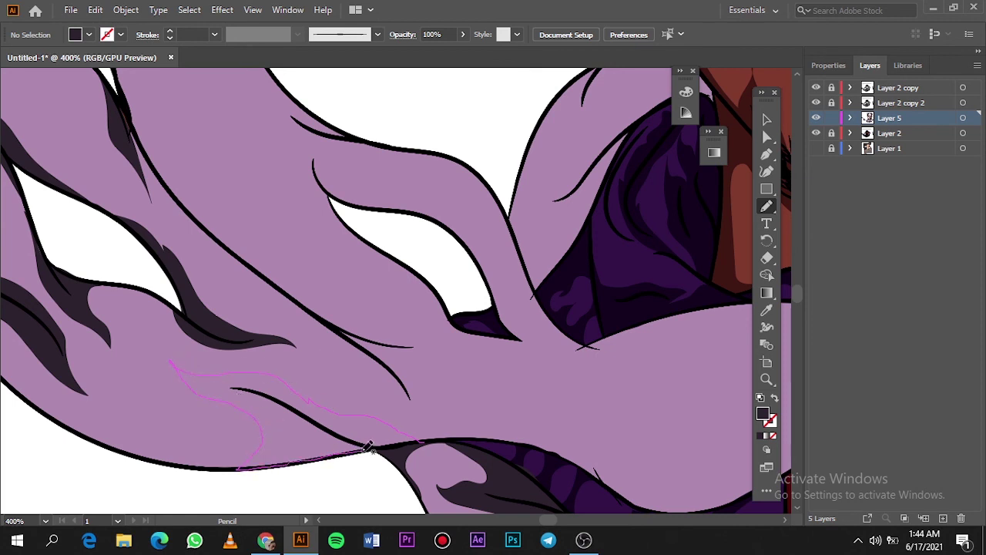
mouse_move(368, 447)
mouse_down()
mouse_move(422, 443)
mouse_move(297, 290)
mouse_up()
key(ctrl+0)
drag(259, 322, 414, 339)
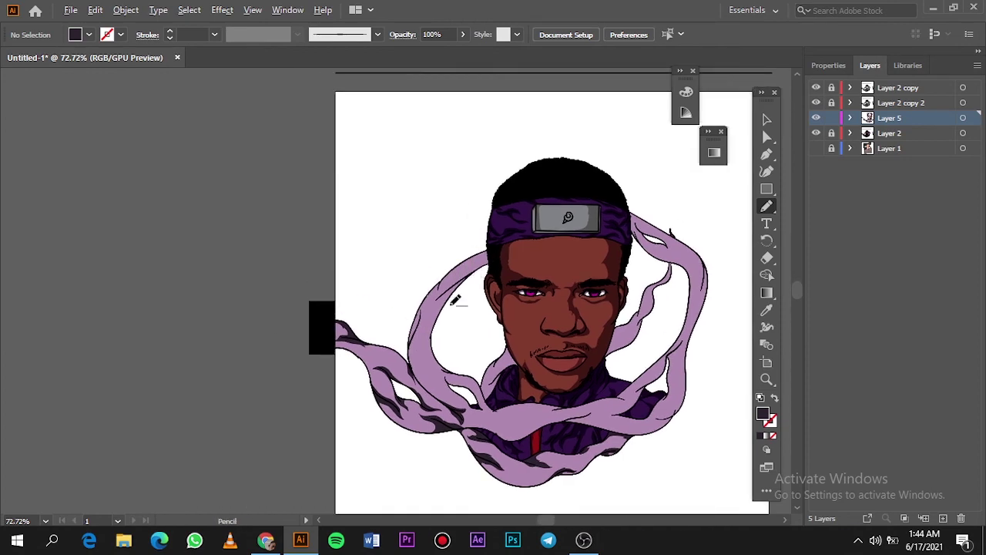
Step: Shade the cloth near the ear, the arched band's inner edge and the left loop
scroll(455, 300, up, 2)
scroll(455, 300, up, 3)
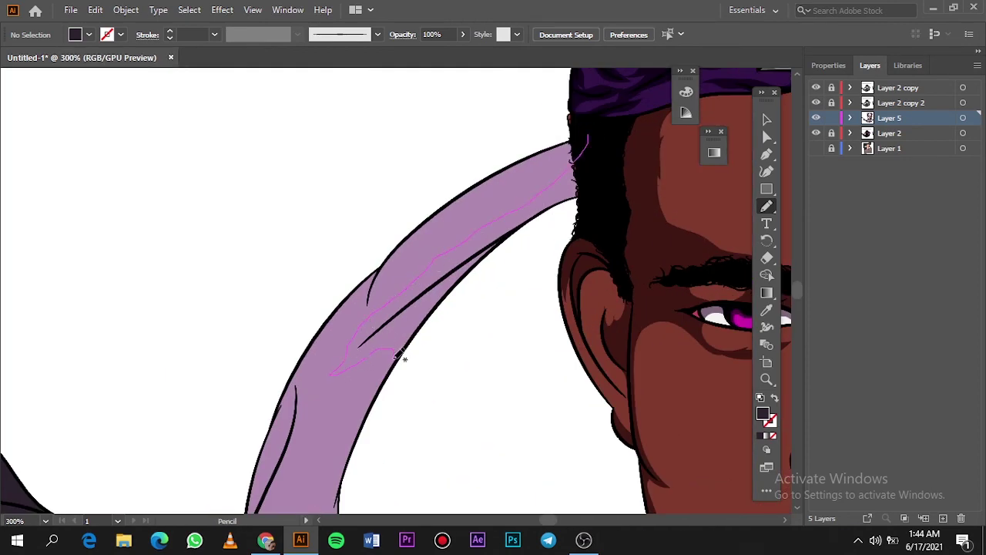
drag(470, 281, 587, 139)
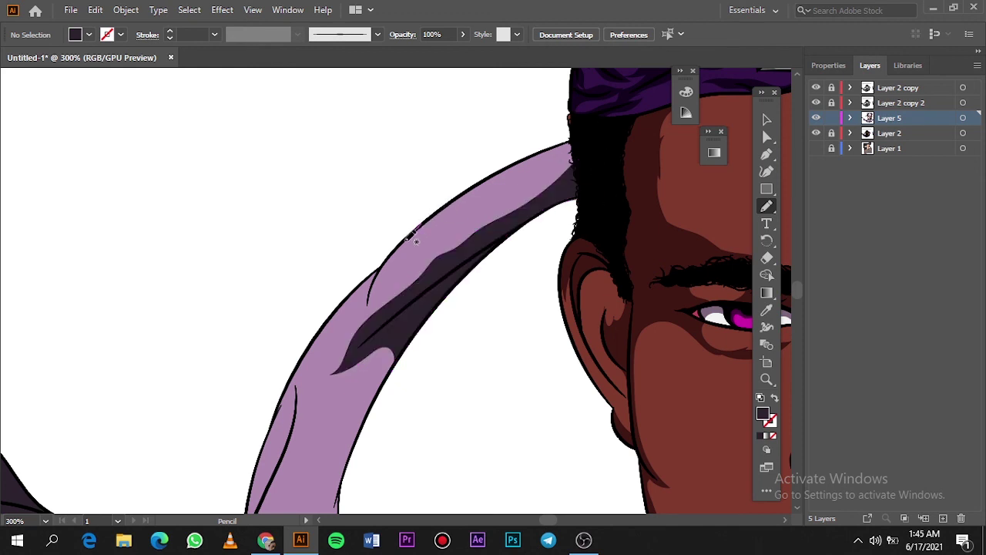
drag(371, 289, 370, 300)
drag(273, 445, 397, 322)
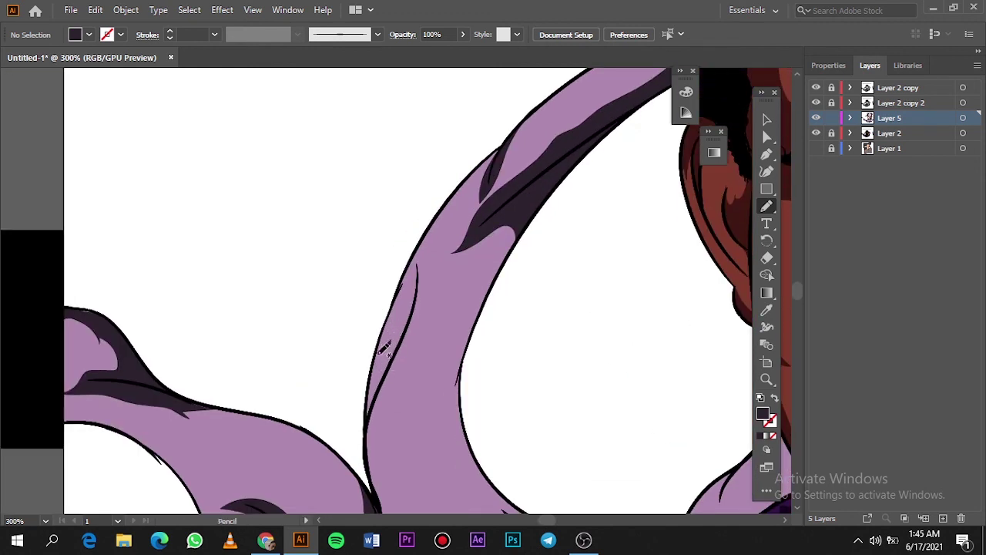
drag(368, 400, 381, 343)
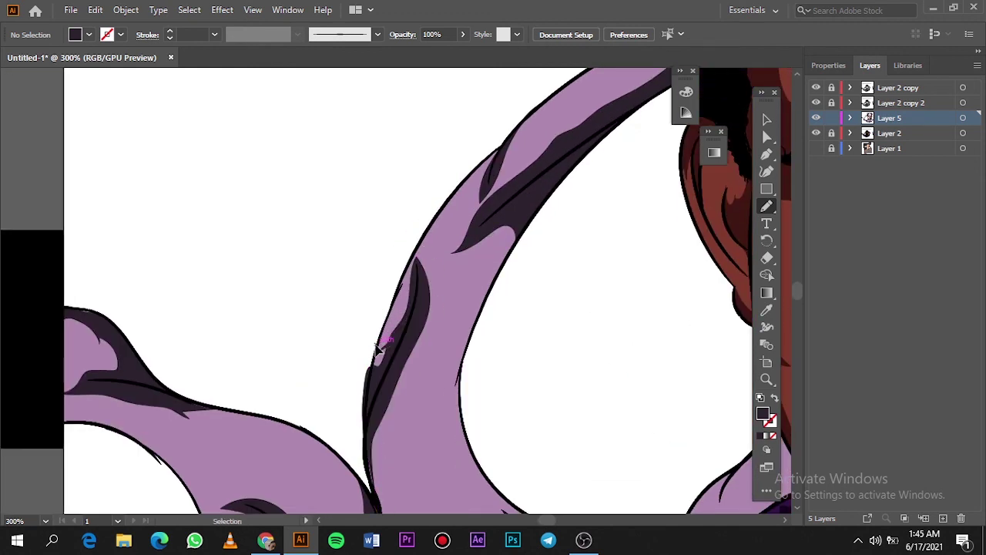
Step: Add shadows under the lower ring's upper edge and where two cloth folds meet
scroll(462, 308, down, 5)
scroll(530, 186, up, 2)
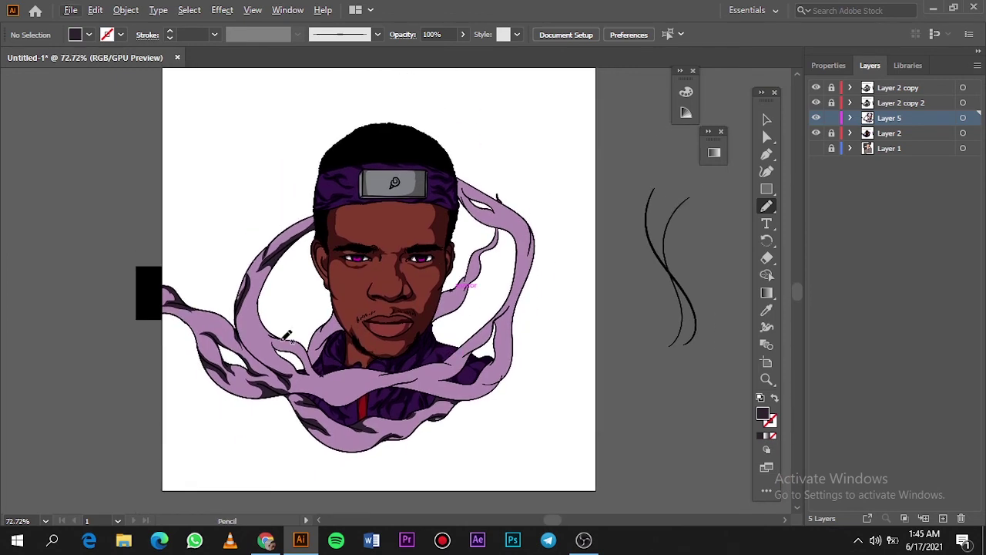
scroll(279, 329, up, 6)
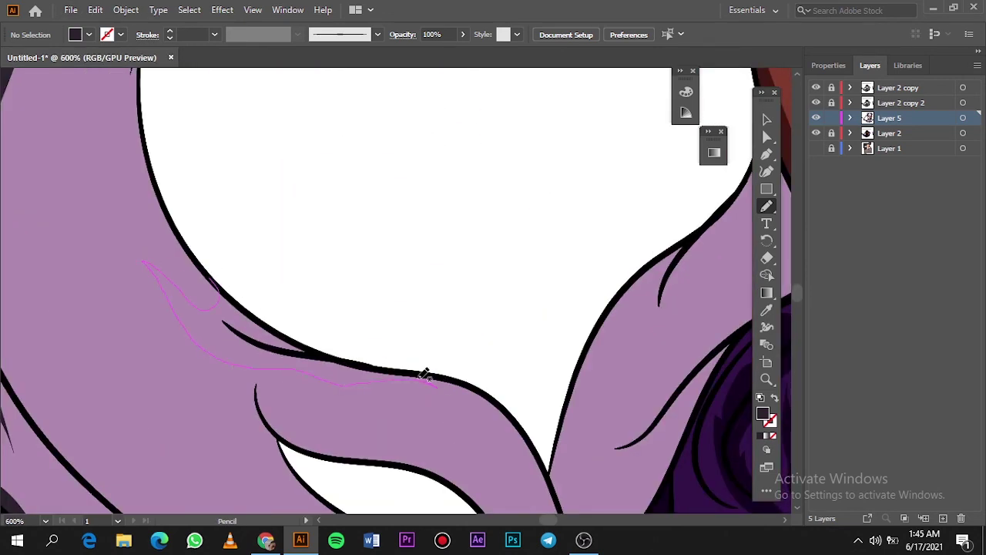
drag(425, 374, 220, 280)
scroll(314, 339, down, 6)
scroll(311, 352, up, 6)
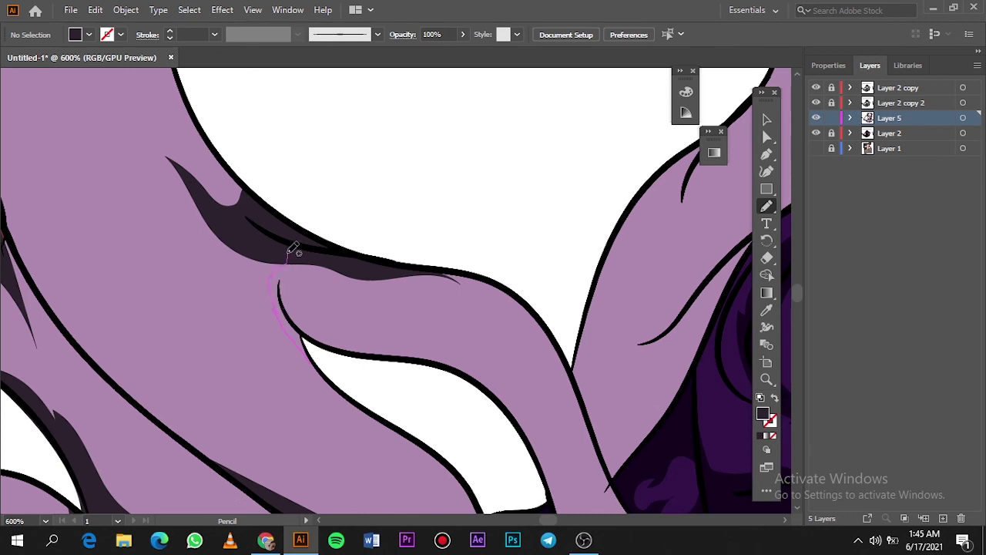
drag(288, 255, 312, 354)
scroll(312, 354, down, 6)
scroll(344, 281, up, 4)
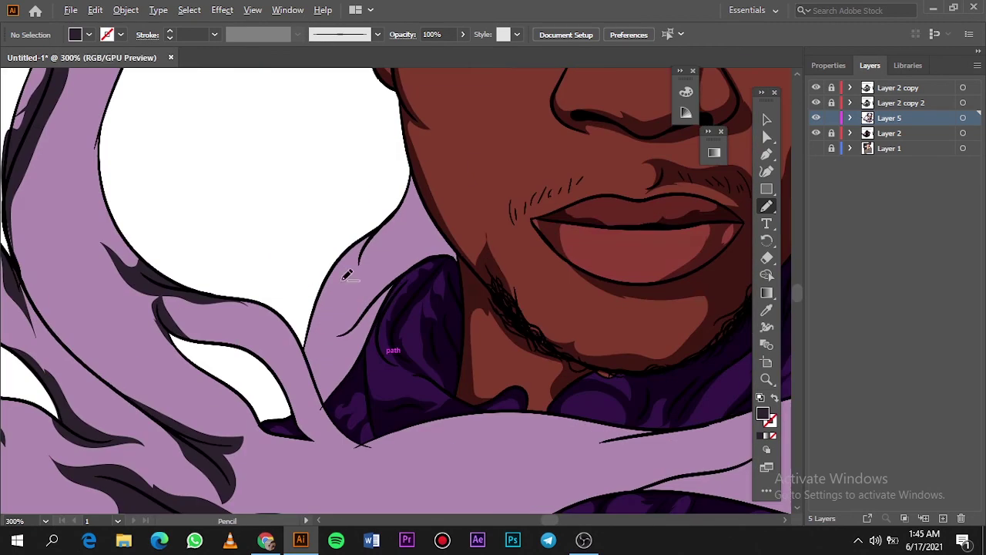
scroll(347, 275, up, 3)
Step: Trace shadows along the cloth's shoulder edge beside the collar
drag(389, 372, 583, 209)
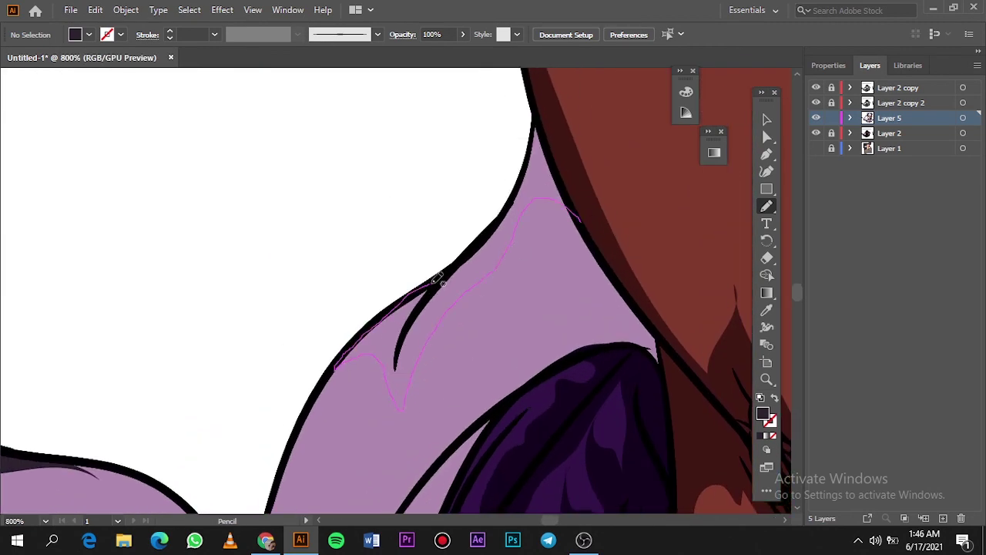
key(ctrl+0)
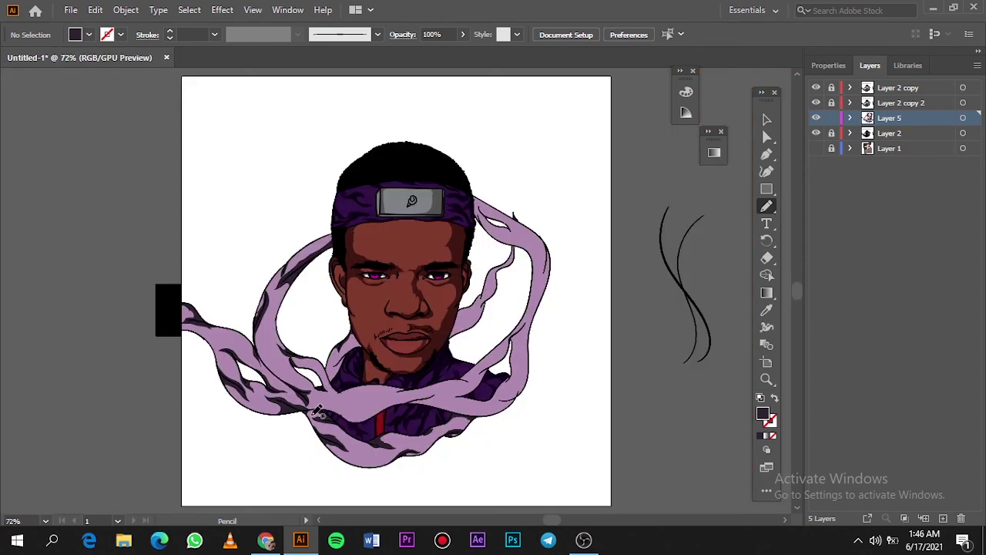
scroll(330, 368, up, 7)
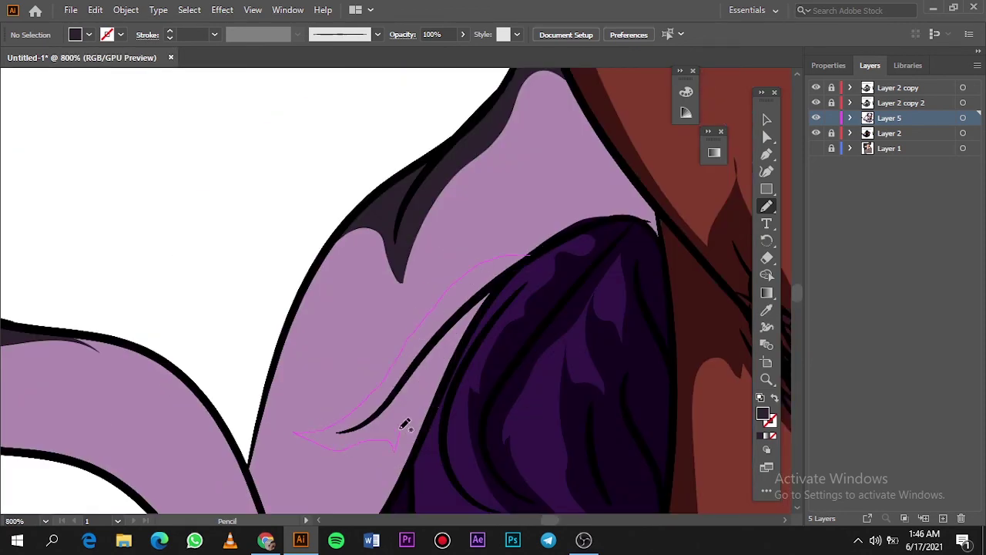
drag(406, 426, 532, 256)
key(ctrl+0)
scroll(385, 394, up, 4)
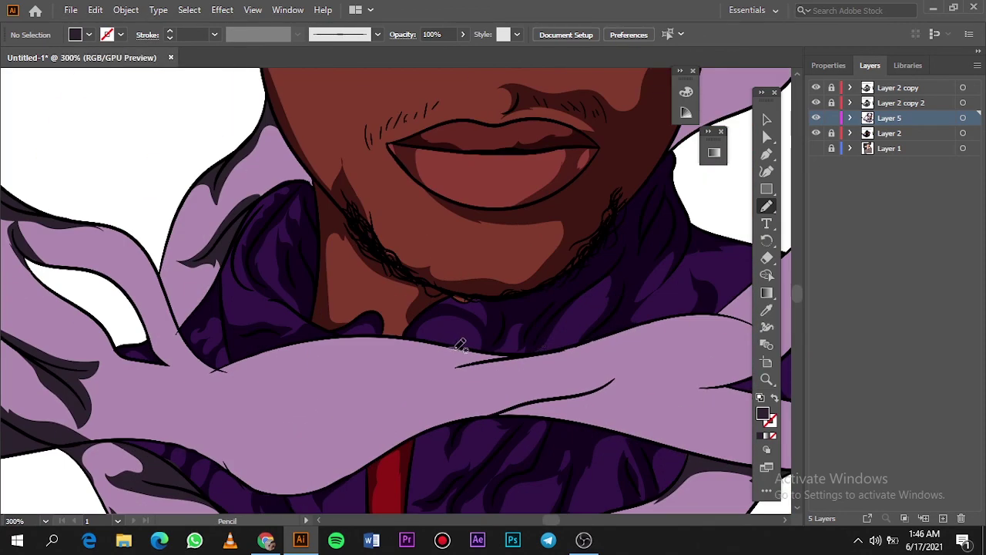
Step: Draw two shadows on the chest cloth band and one on the ribbon beside the face
drag(456, 348, 450, 388)
drag(572, 345, 574, 348)
drag(471, 415, 539, 389)
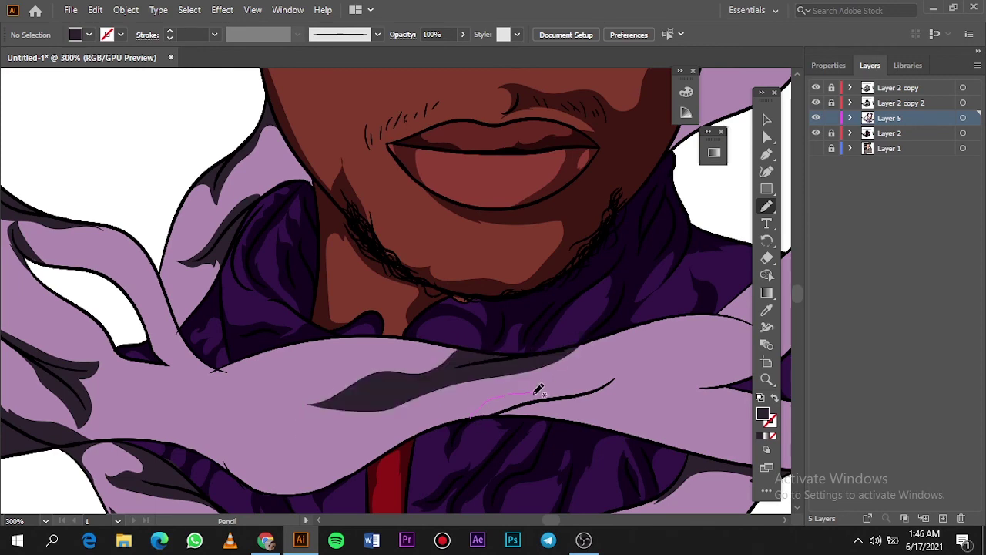
drag(590, 416, 472, 415)
key(ctrl+0)
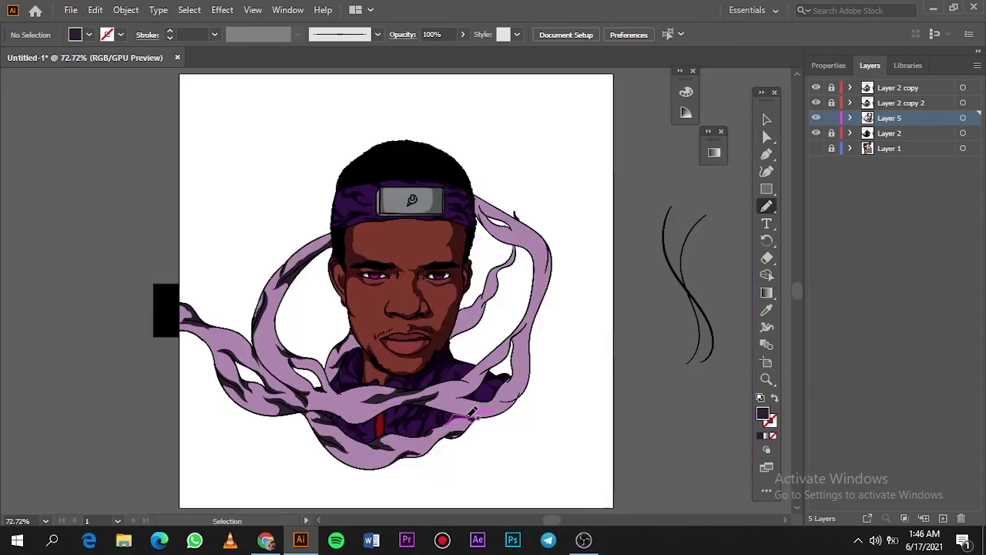
scroll(495, 274, up, 5)
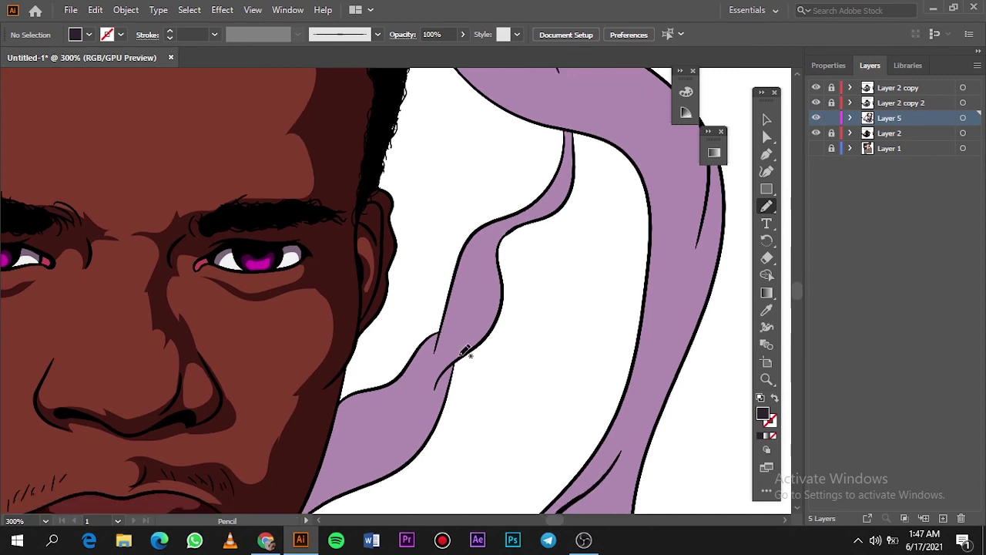
drag(471, 350, 433, 345)
Step: Shade the lower crossing ribbon's fold and the area beneath it with dark shadow strokes
scroll(434, 353, down, 5)
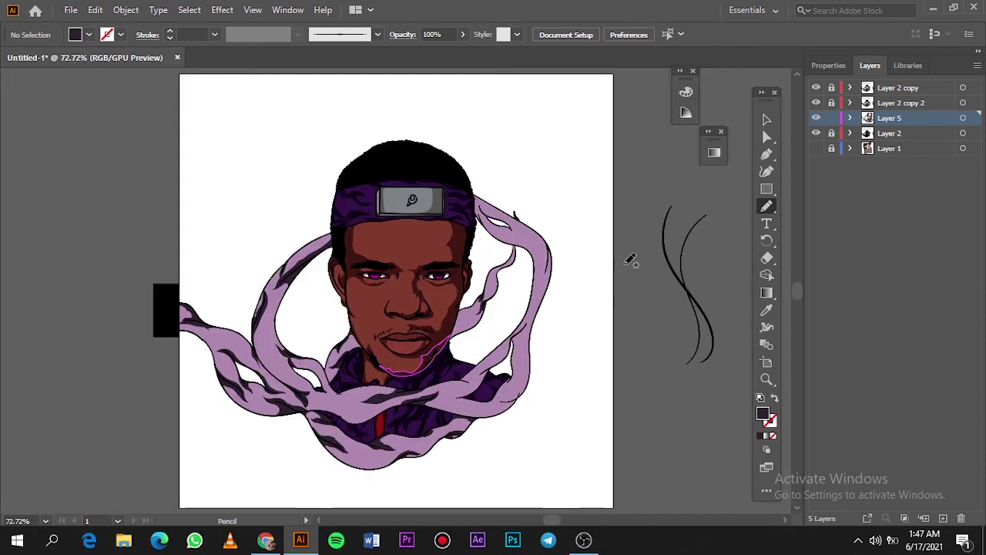
scroll(426, 258, up, 6)
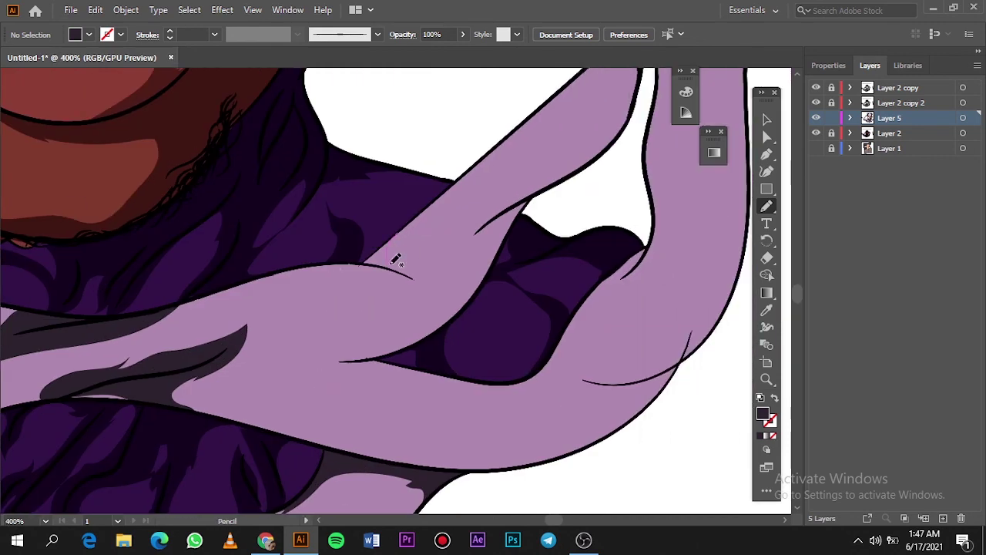
drag(396, 355, 366, 353)
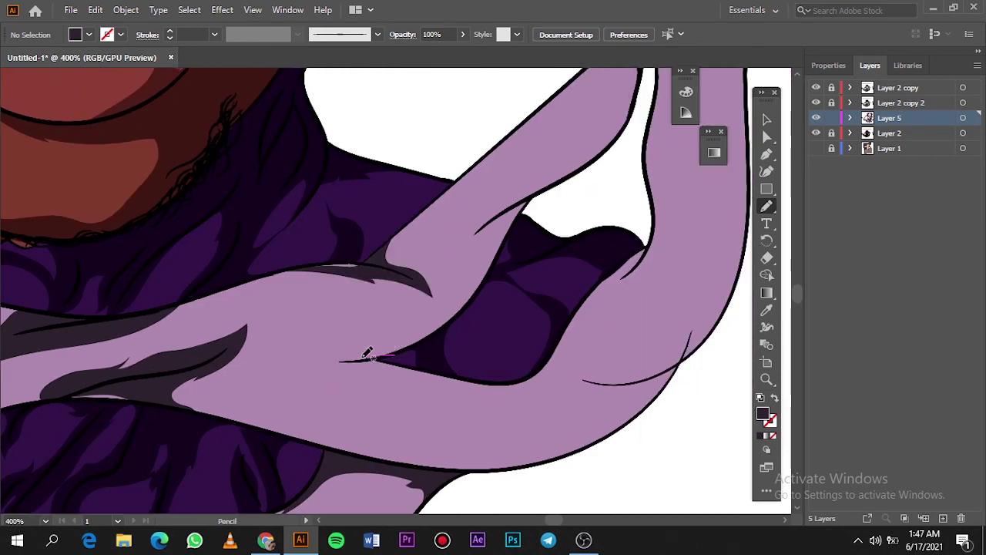
drag(432, 371, 382, 356)
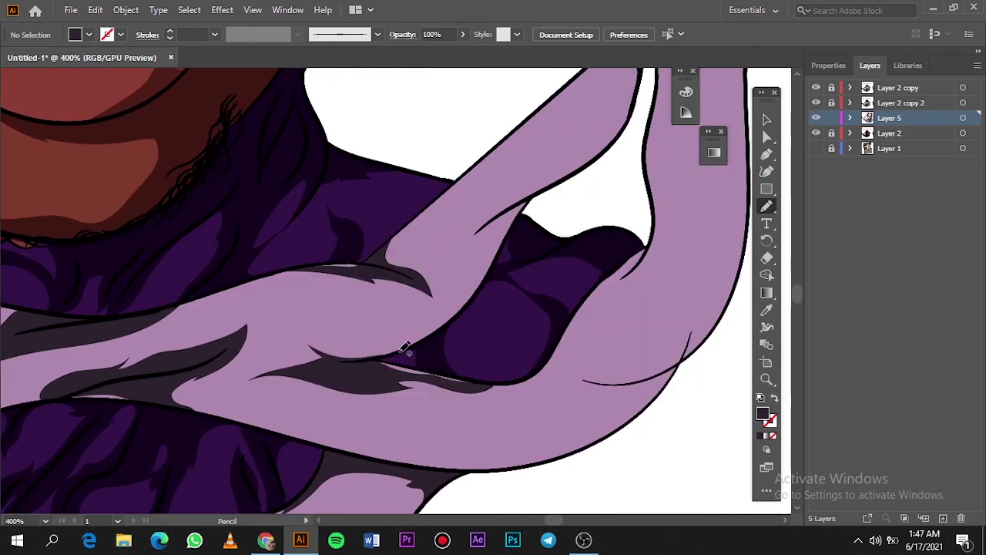
Step: Draw a dark shadow along the right ring's lower curve and edge
key(ctrl+0)
scroll(512, 399, up, 6)
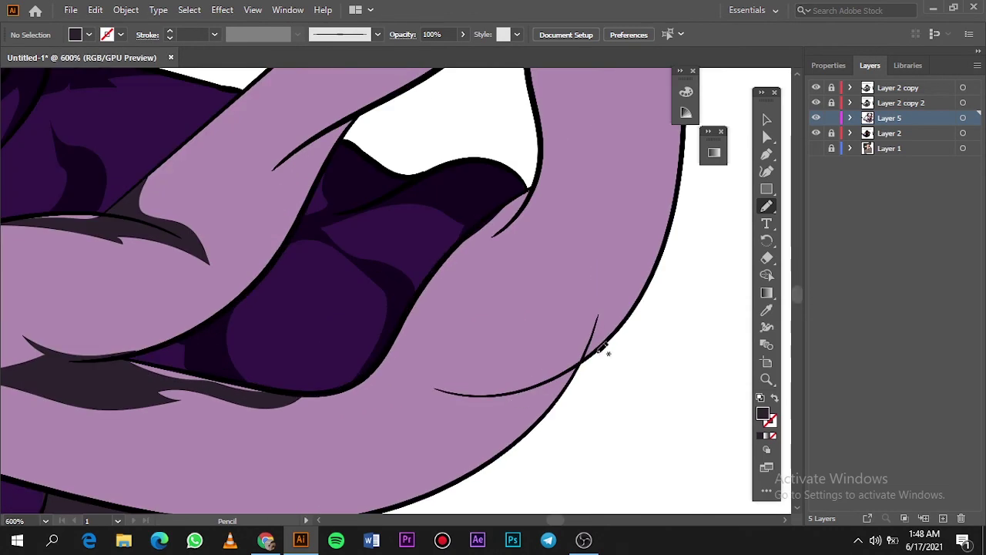
drag(646, 225, 381, 401)
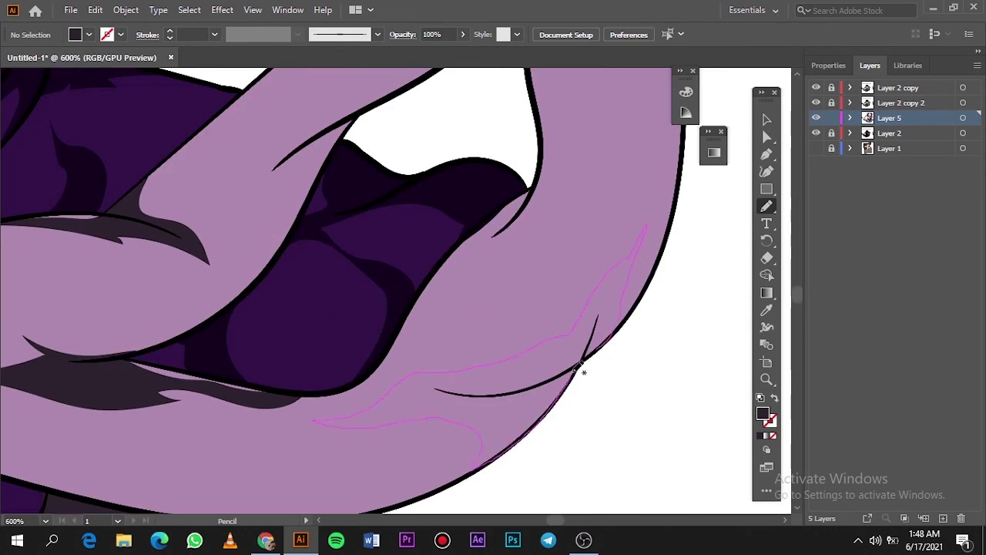
drag(478, 466, 608, 339)
scroll(616, 341, down, 5)
scroll(551, 295, up, 4)
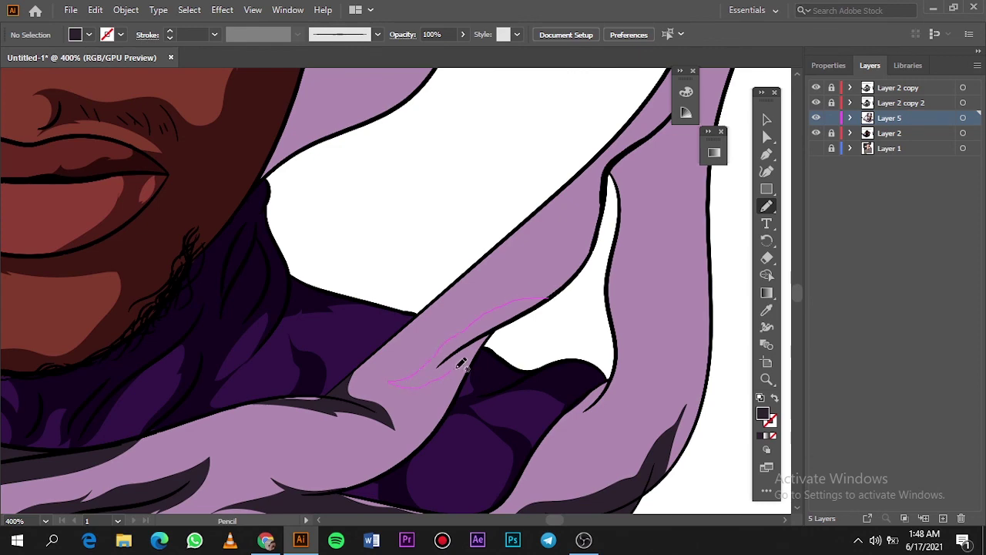
Step: Add shadows to the narrow ribbon past the chin, a ribbon's inner edge, and the cloth's right edge
drag(533, 311, 557, 298)
scroll(558, 304, down, 5)
scroll(568, 319, up, 5)
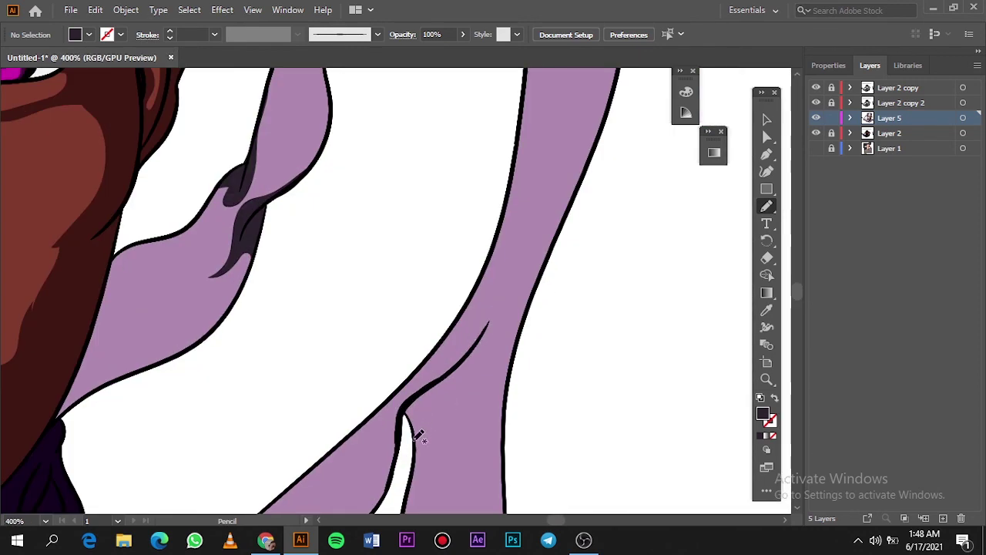
mouse_move(416, 408)
mouse_down()
mouse_move(475, 336)
mouse_move(443, 396)
mouse_up()
scroll(446, 399, down, 5)
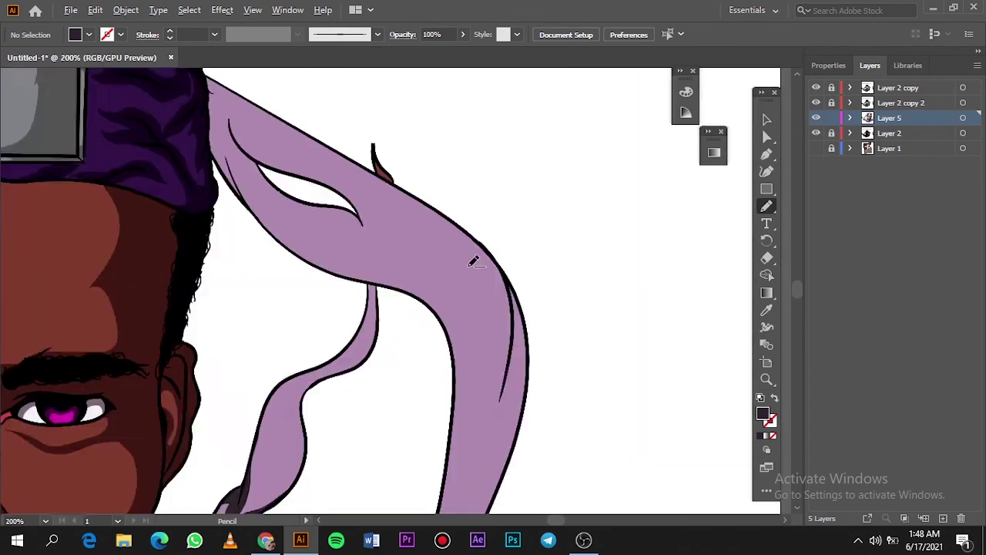
scroll(522, 254, up, 5)
drag(544, 408, 529, 249)
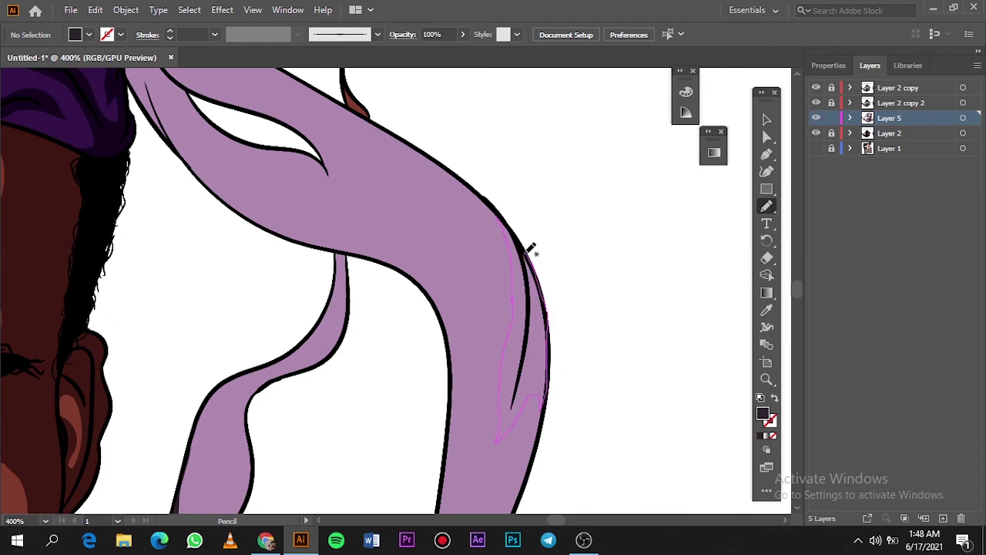
Step: Add a dark tip at the cloth fold and a closed shadow along the cloth's inner curve
scroll(528, 249, up, 2)
scroll(348, 126, up, 2)
mouse_move(434, 251)
mouse_down()
mouse_move(429, 227)
mouse_move(436, 251)
mouse_up()
scroll(436, 253, down, 2)
scroll(359, 374, up, 2)
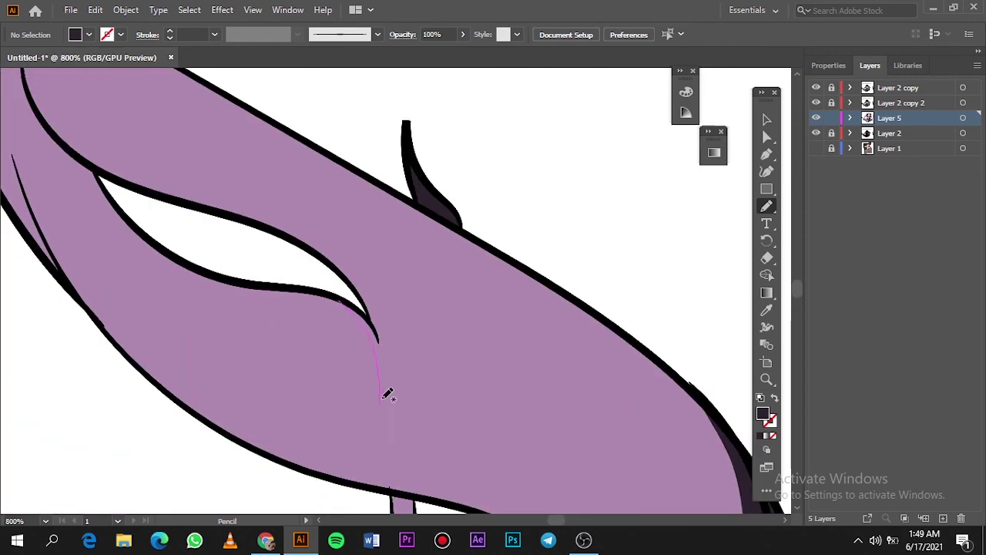
drag(387, 394, 377, 405)
scroll(330, 293, left, 3)
scroll(330, 293, up, 2)
mouse_move(330, 462)
mouse_down()
mouse_move(211, 215)
mouse_move(323, 478)
mouse_up()
drag(297, 321, 360, 356)
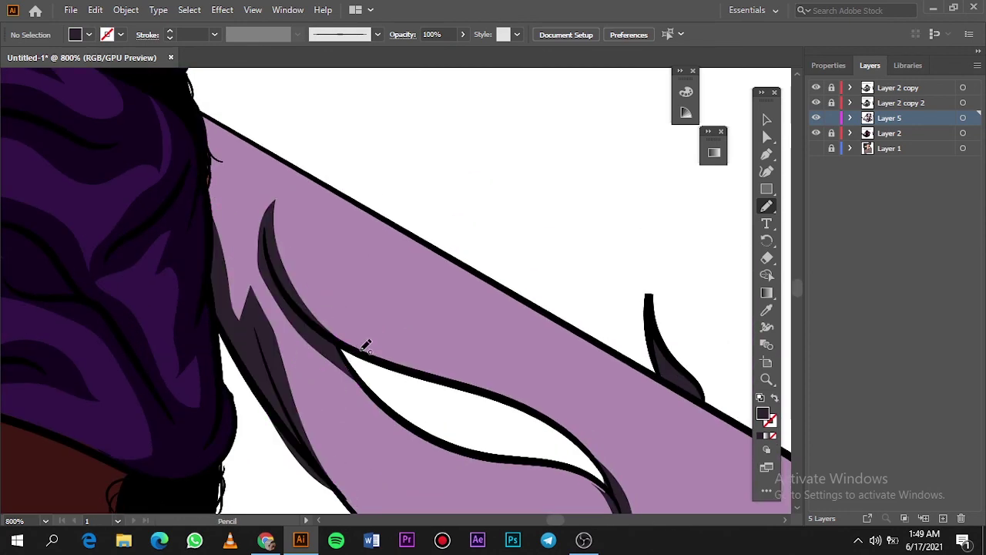